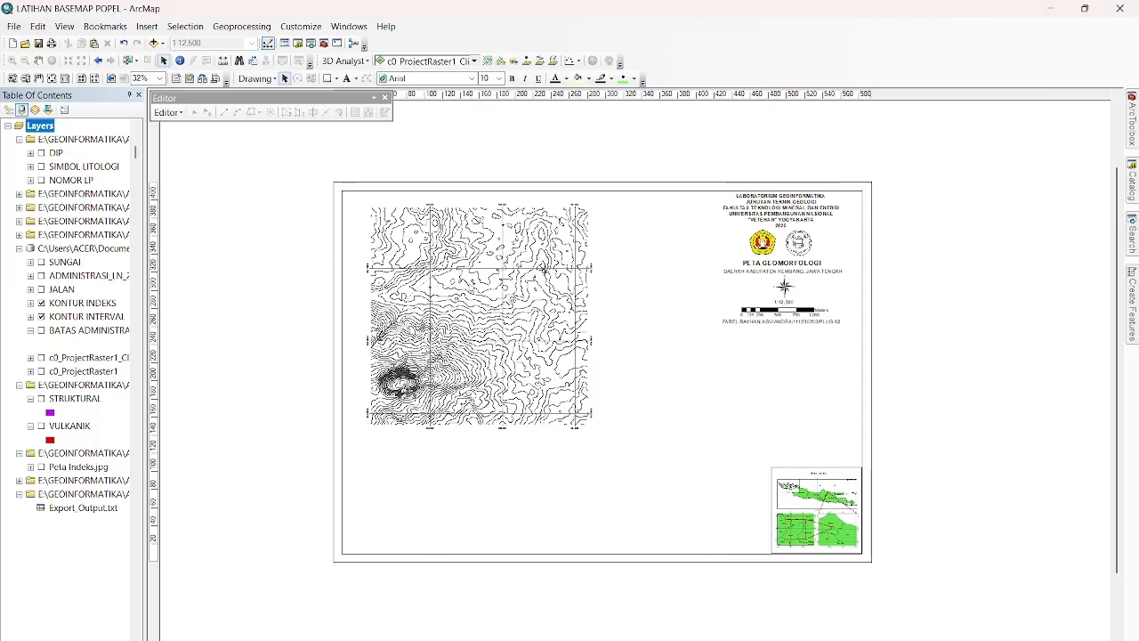
# Start a new shapefile named DENUDASIONAL in the PETA GEOMORFOLOGI folder, with Polygon as its feature type.
pyautogui.click(1132, 182)
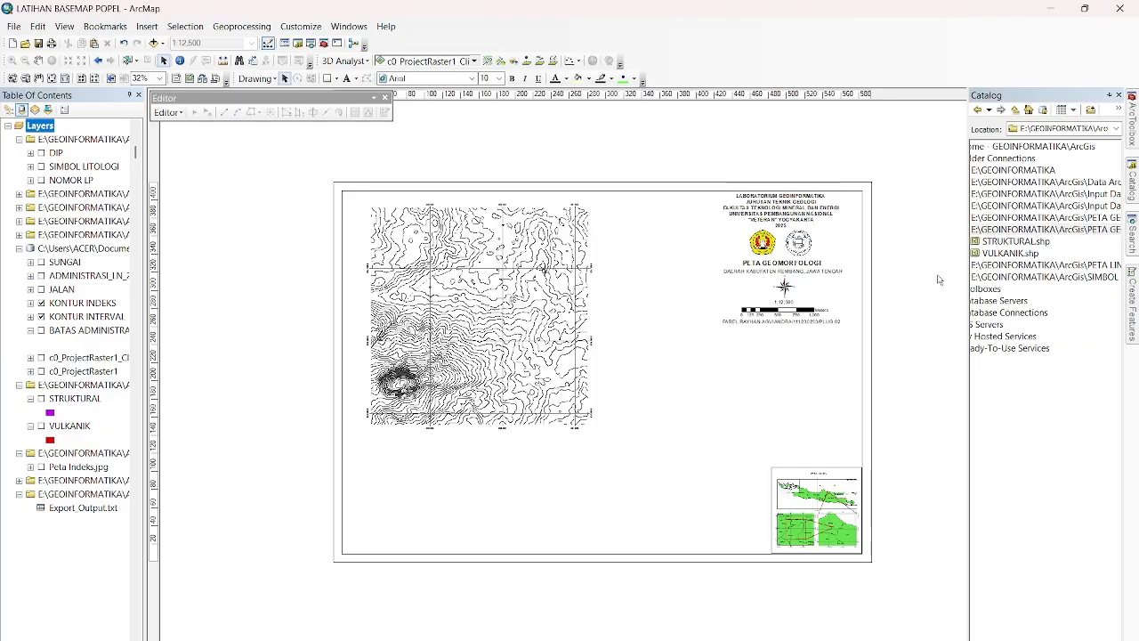
pyautogui.moveTo(1135, 194)
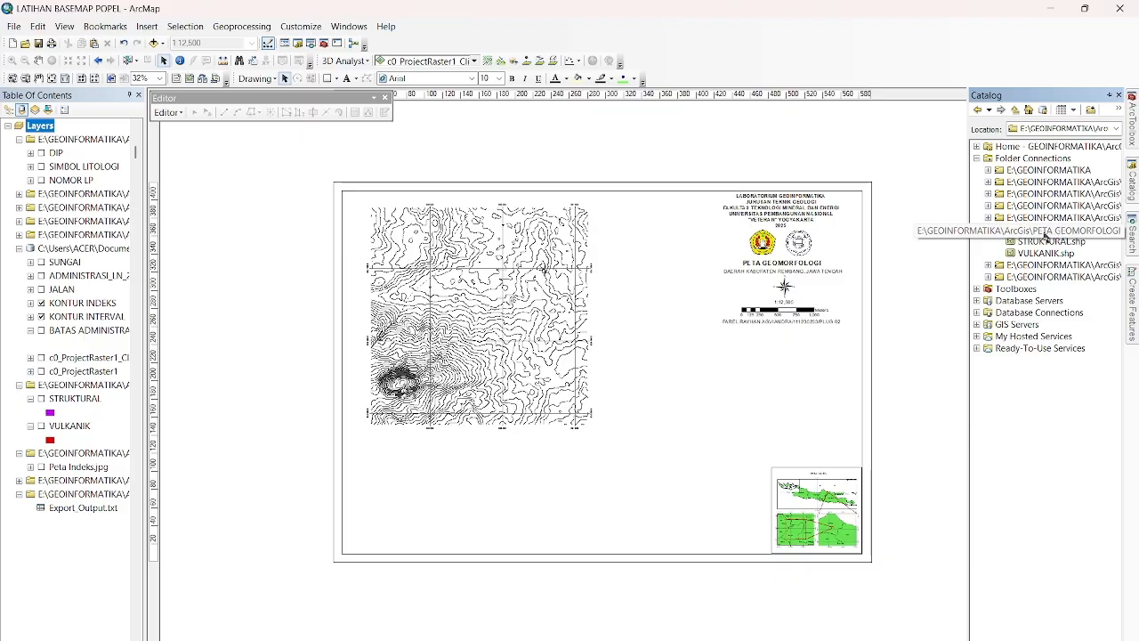
pyautogui.rightClick(1041, 235)
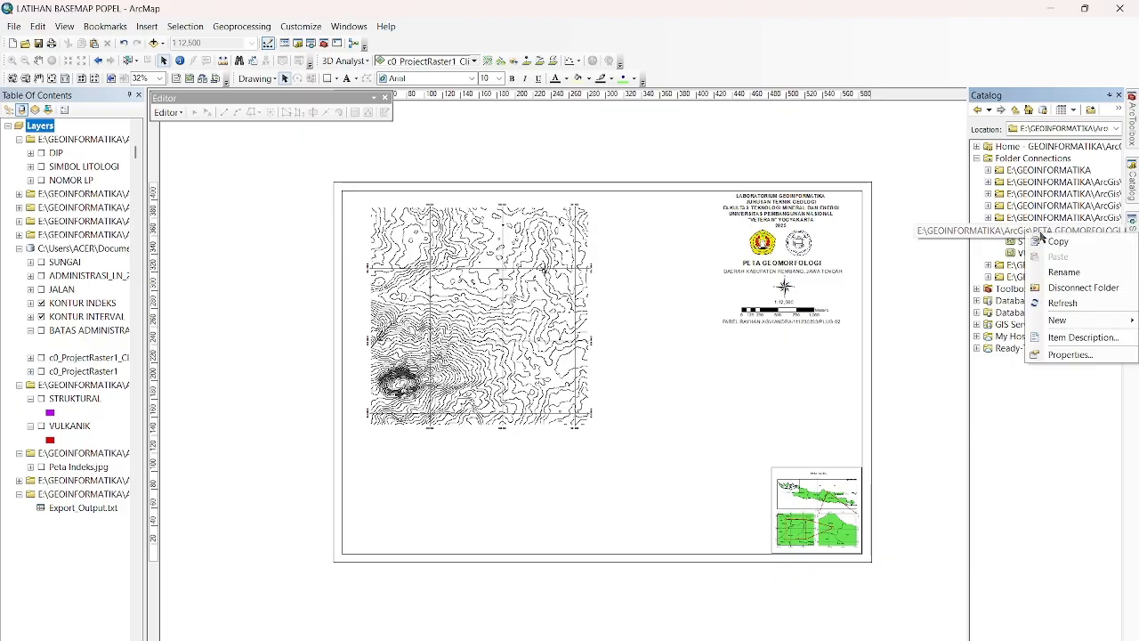
pyautogui.moveTo(1071, 320)
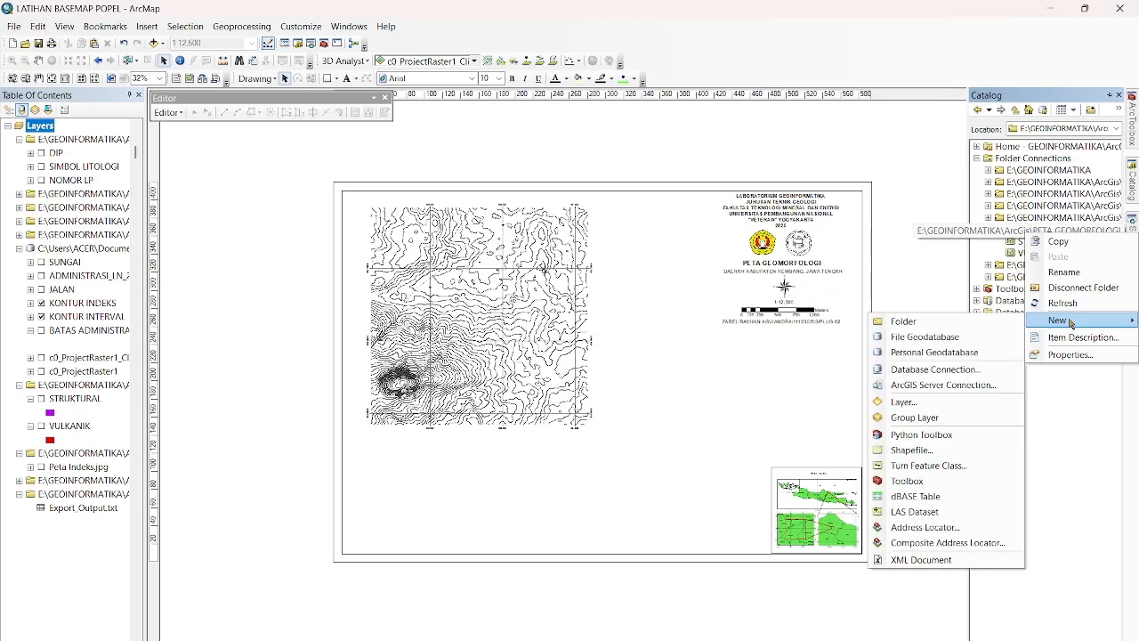
pyautogui.click(919, 456)
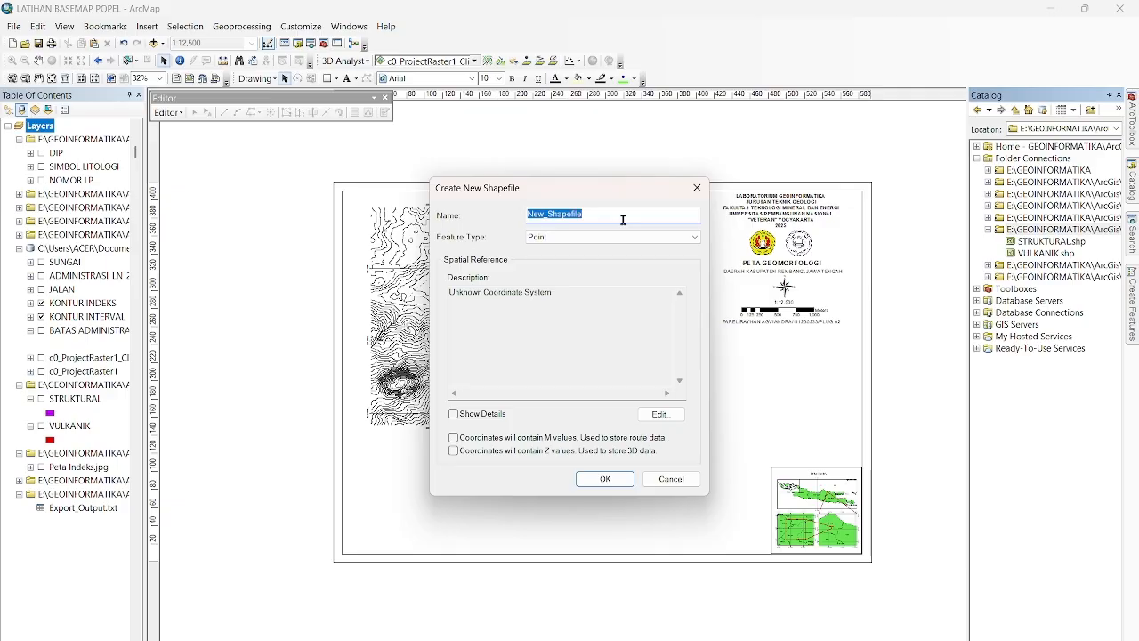
pyautogui.write('DENUDASIONAL')
pyautogui.click(611, 238)
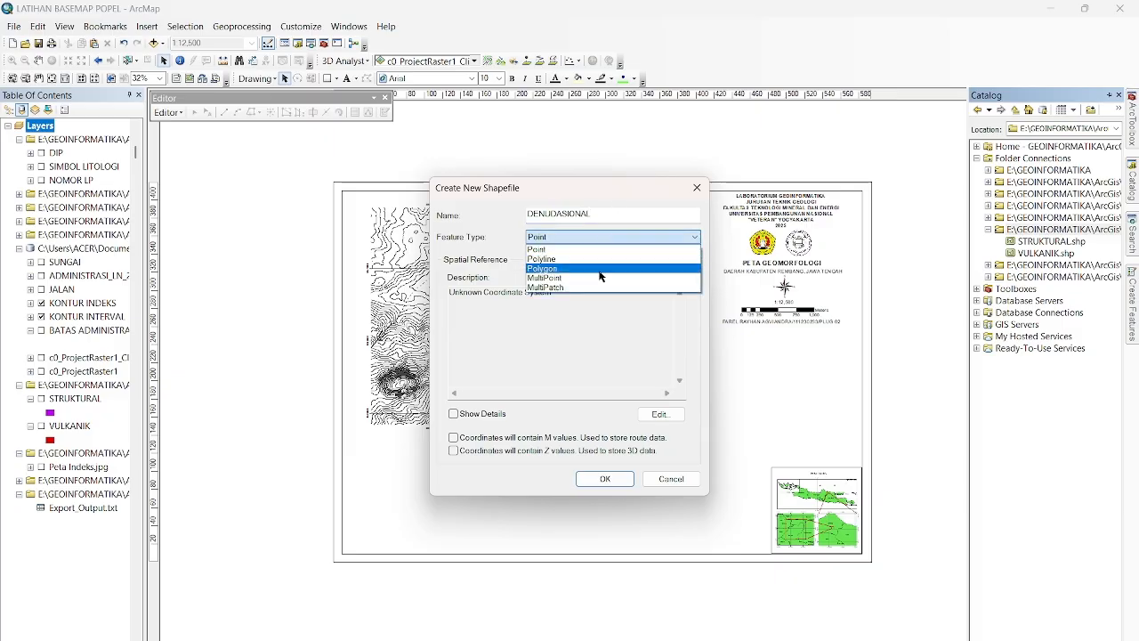
pyautogui.click(601, 276)
# Assign the WGS_1984_UTM_Zone_49S coordinate system to the DENUDASIONAL shapefile and create it.
pyautogui.click(661, 414)
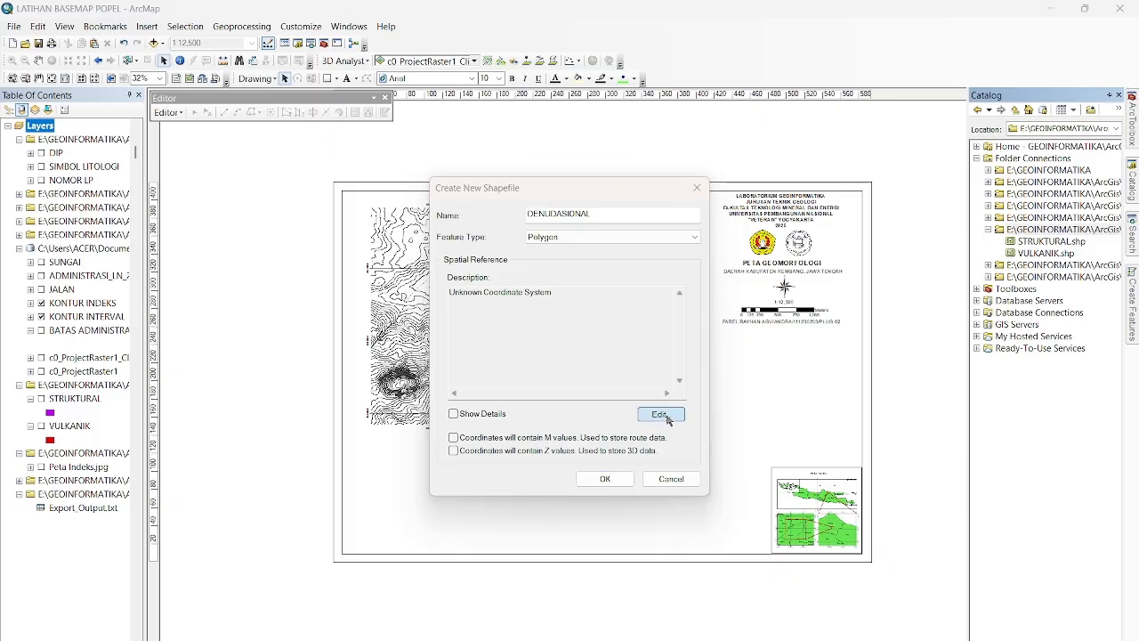
pyautogui.click(559, 242)
pyautogui.click(648, 527)
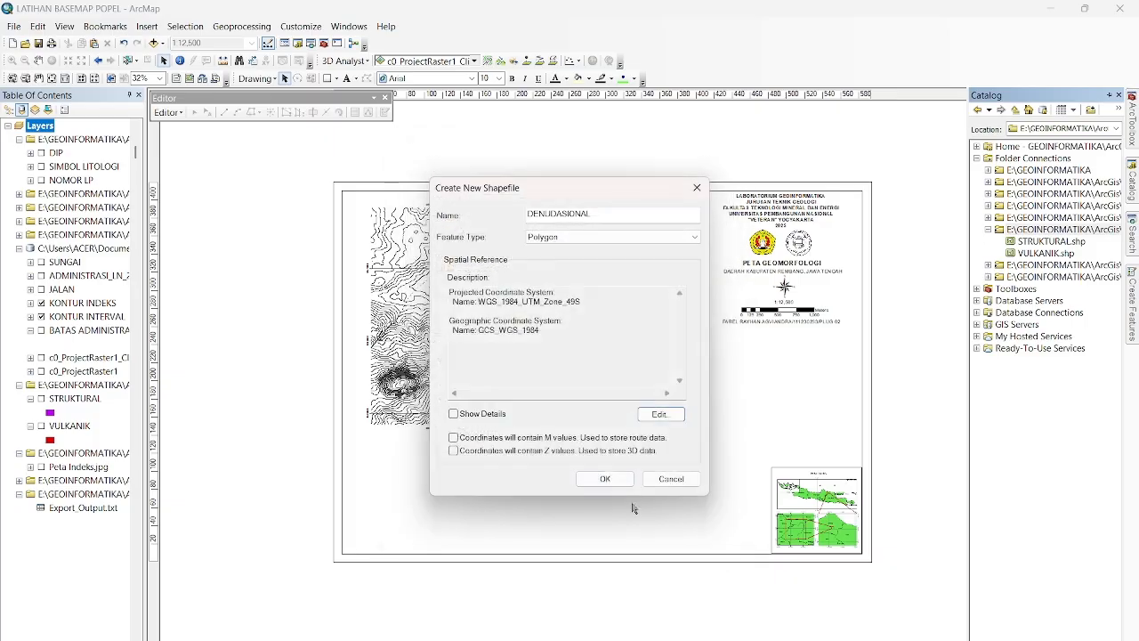
pyautogui.click(606, 479)
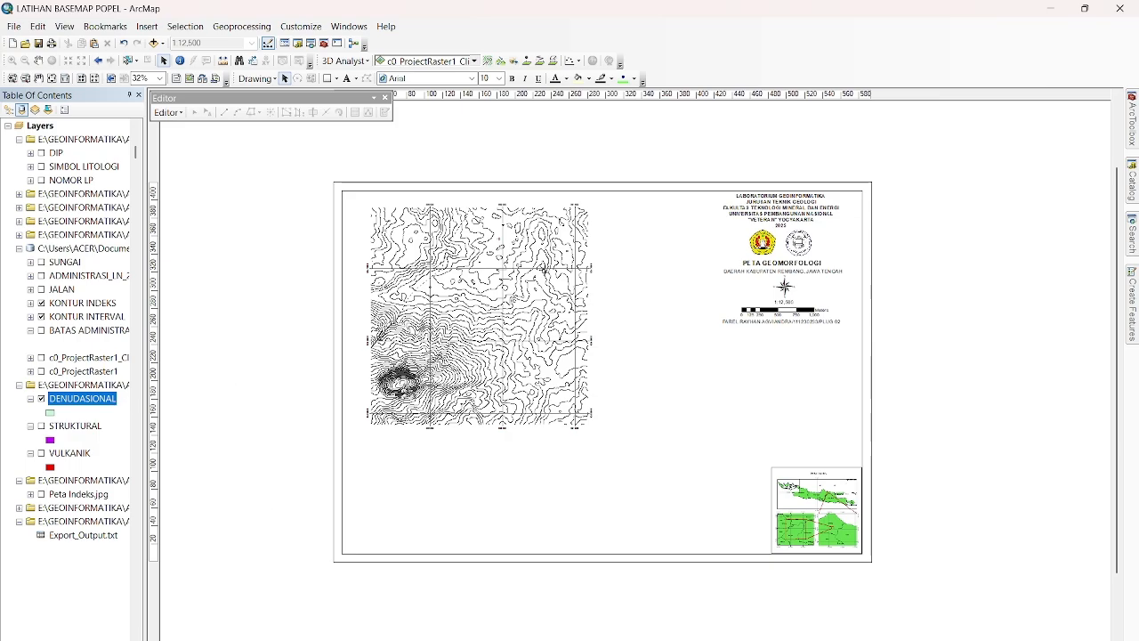
# Switch to the data view and start an edit session on the DENUDASIONAL layer.
pyautogui.click(154, 639)
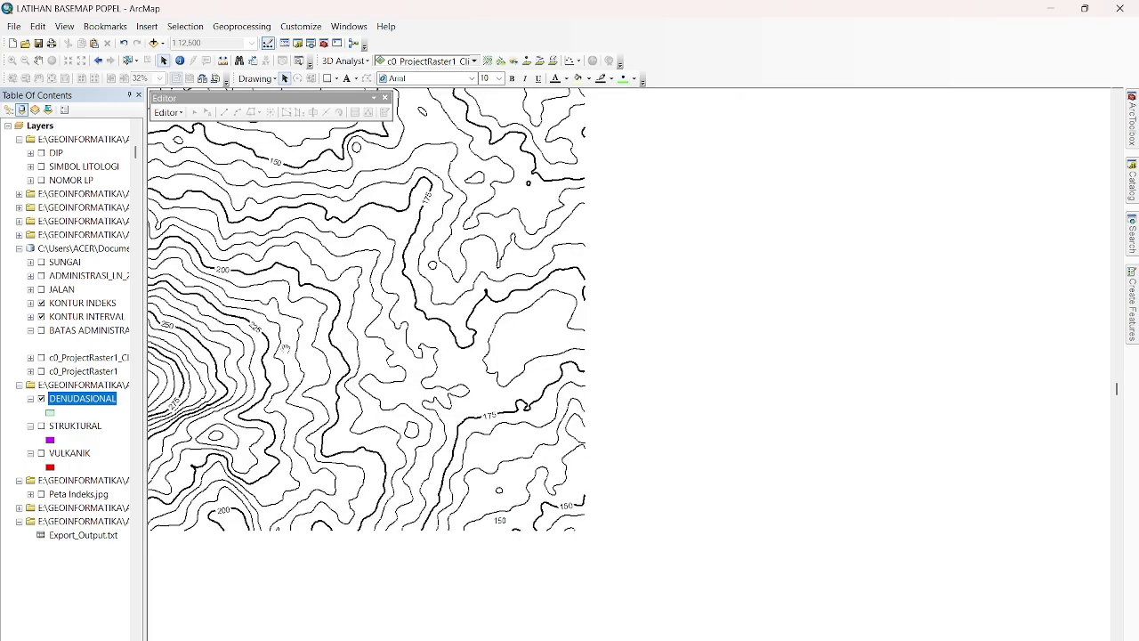
pyautogui.moveTo(285, 349); pyautogui.dragTo(481, 559)
pyautogui.moveTo(364, 374); pyautogui.dragTo(615, 528)
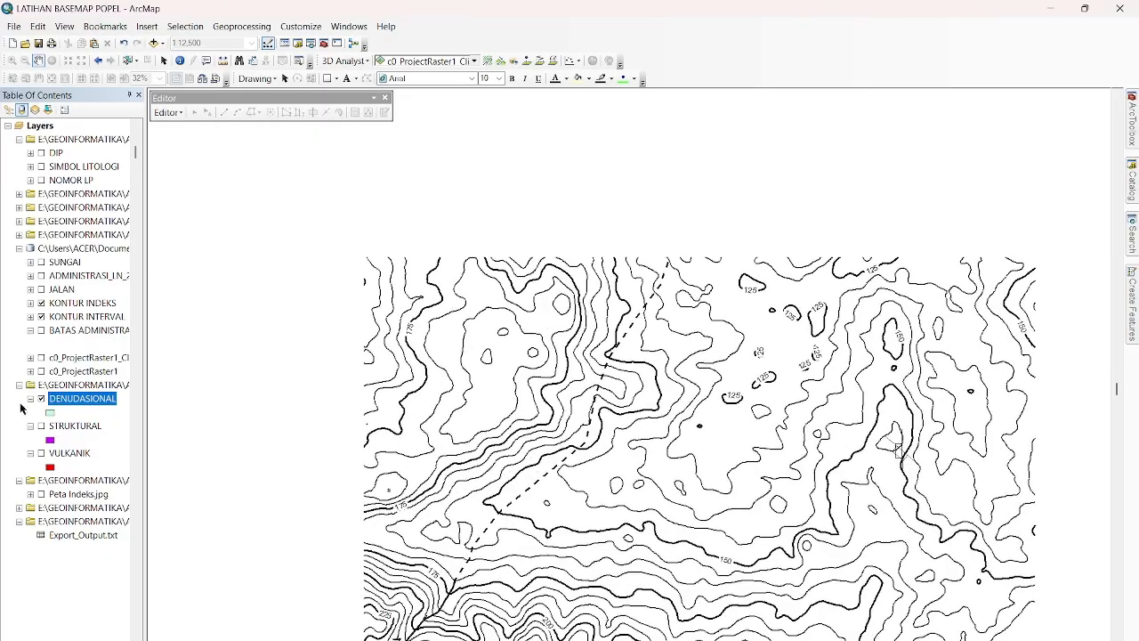
pyautogui.rightClick(98, 400)
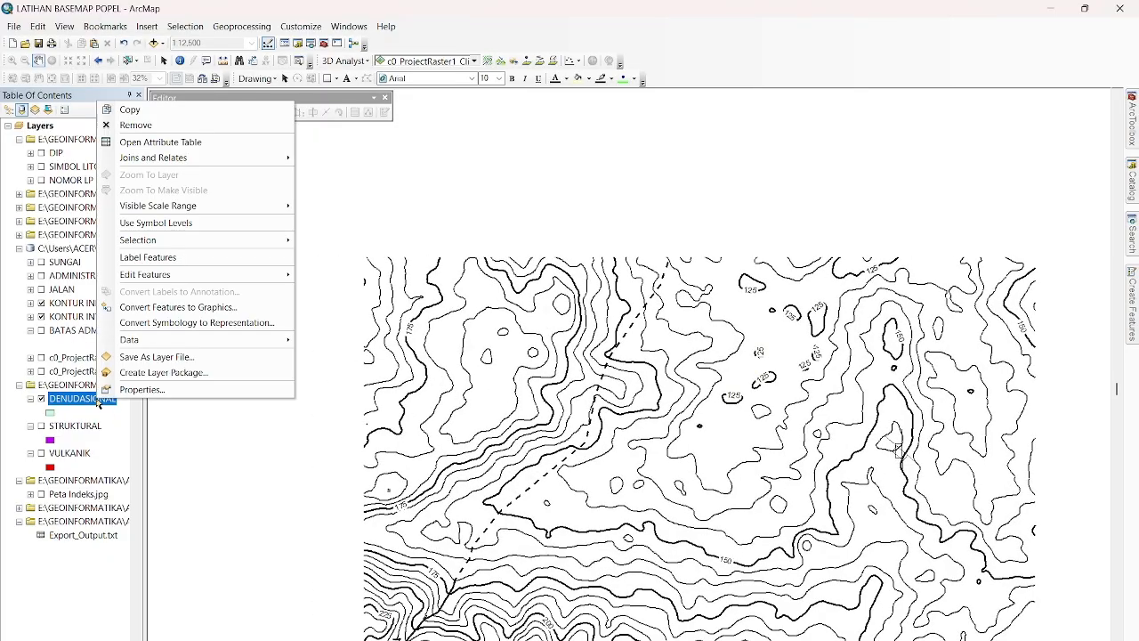
pyautogui.moveTo(231, 274)
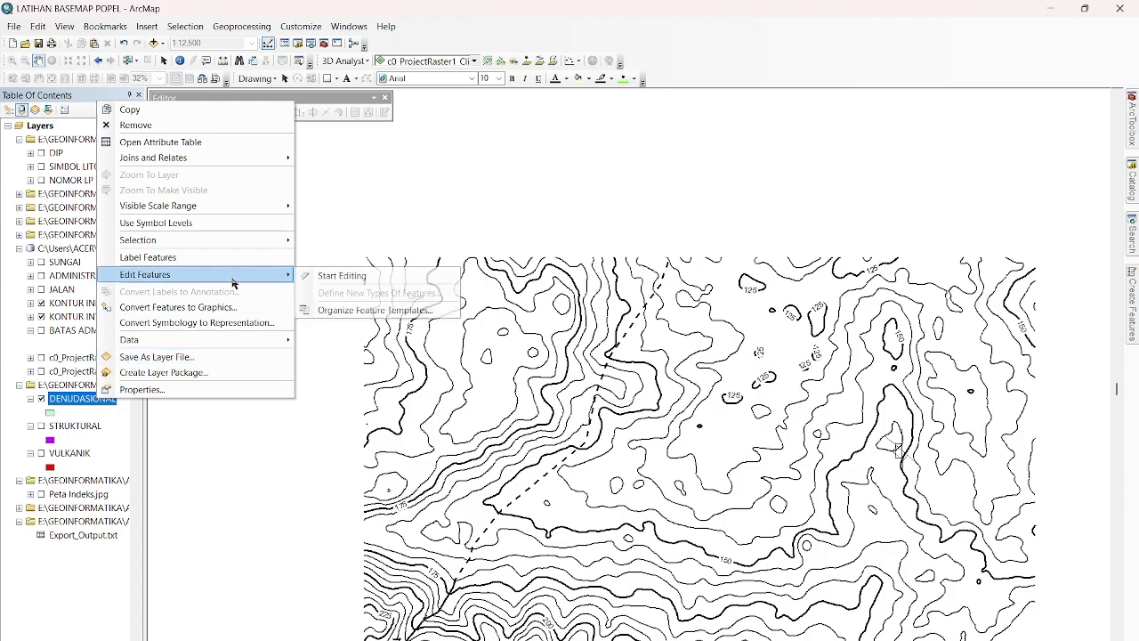
pyautogui.click(326, 275)
pyautogui.click(645, 500)
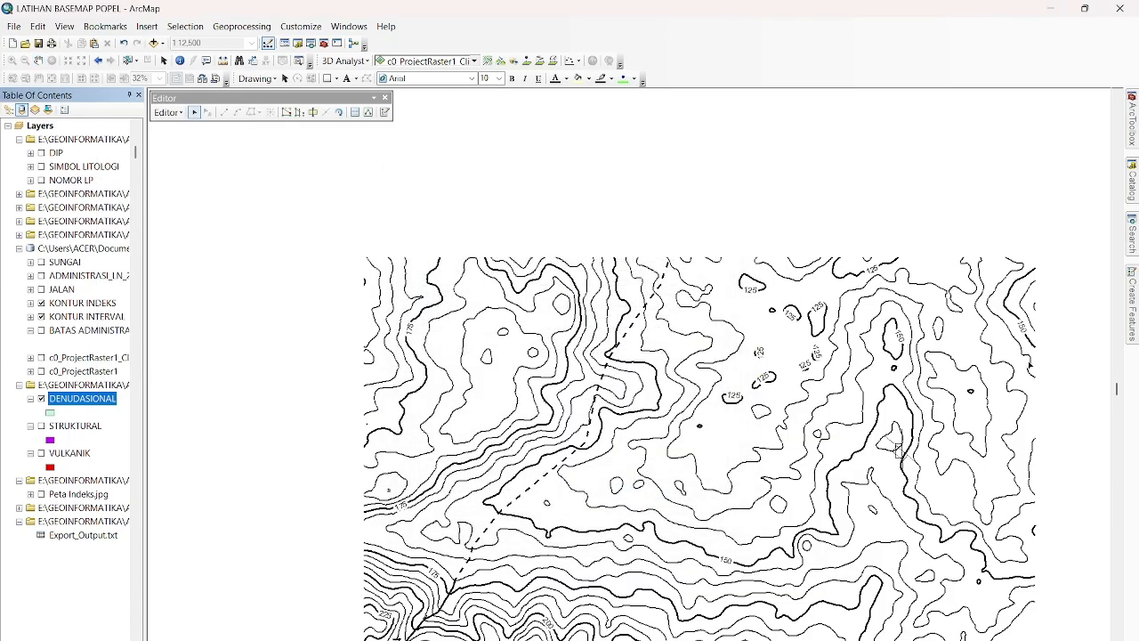
# Begin a DENUDASIONAL polygon by tracing the 175 index contour from the map's west edge to near its north edge.
pyautogui.moveTo(1133, 302)
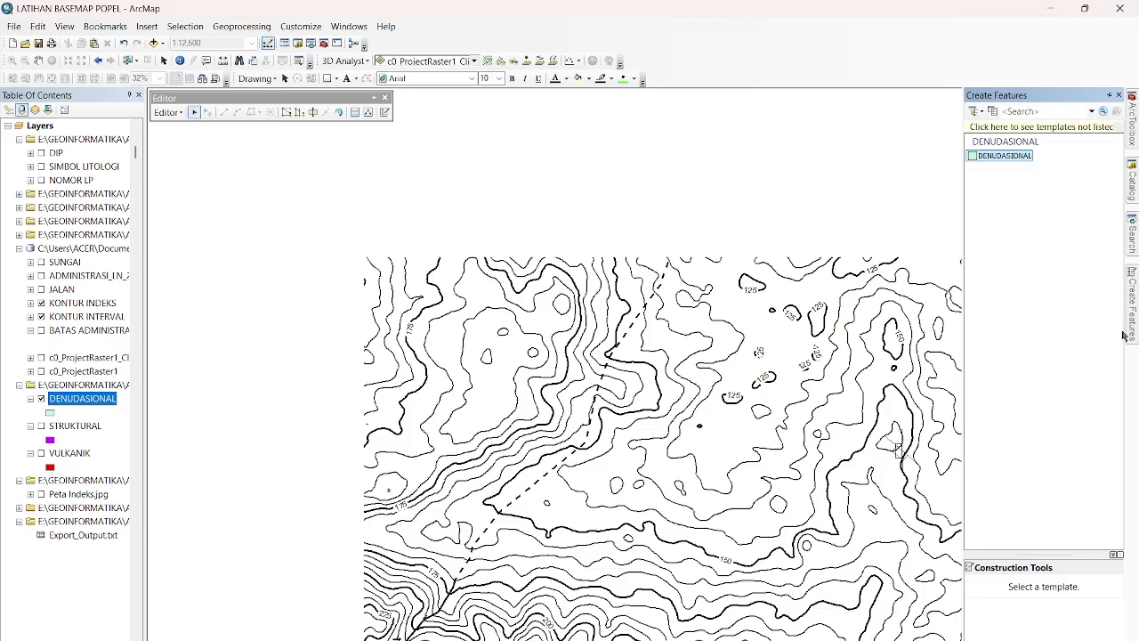
pyautogui.click(1002, 156)
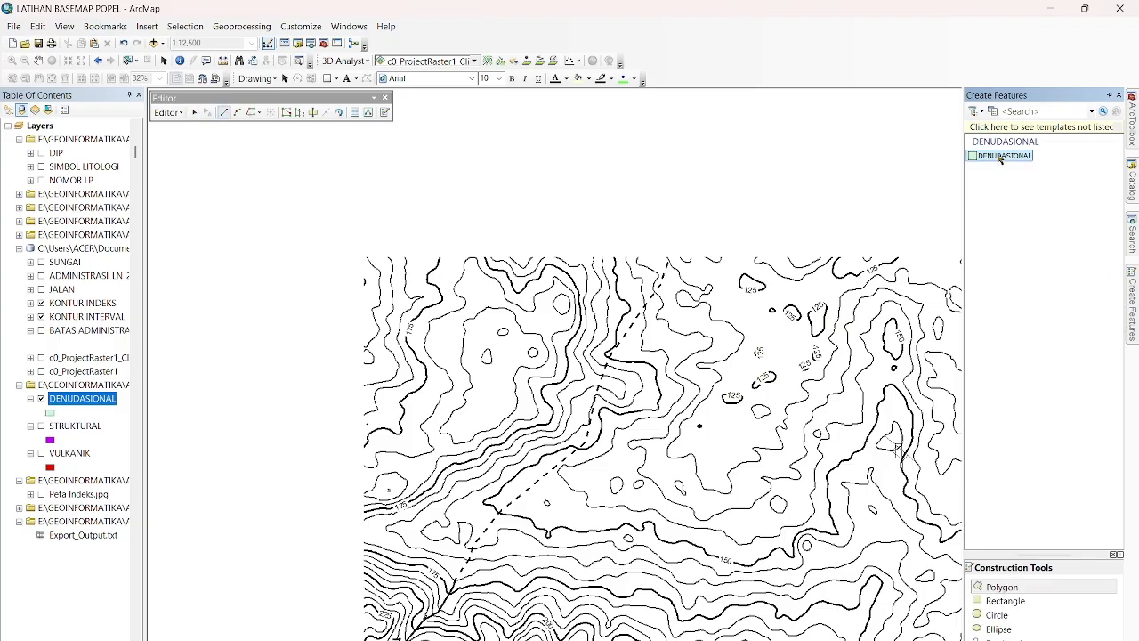
pyautogui.click(1001, 587)
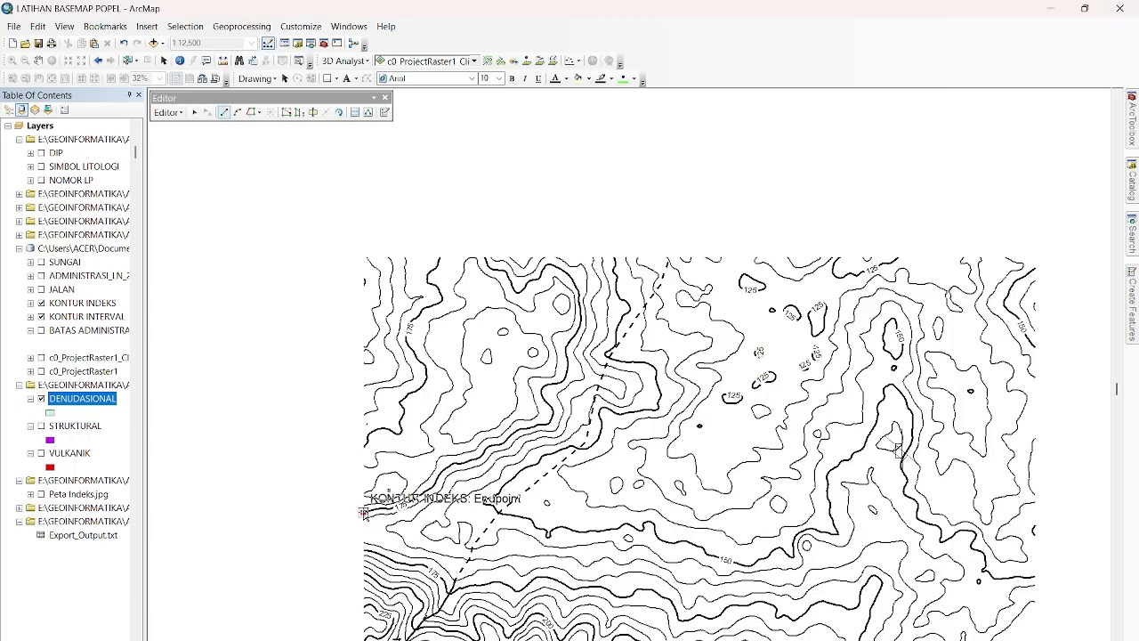
pyautogui.click(364, 514)
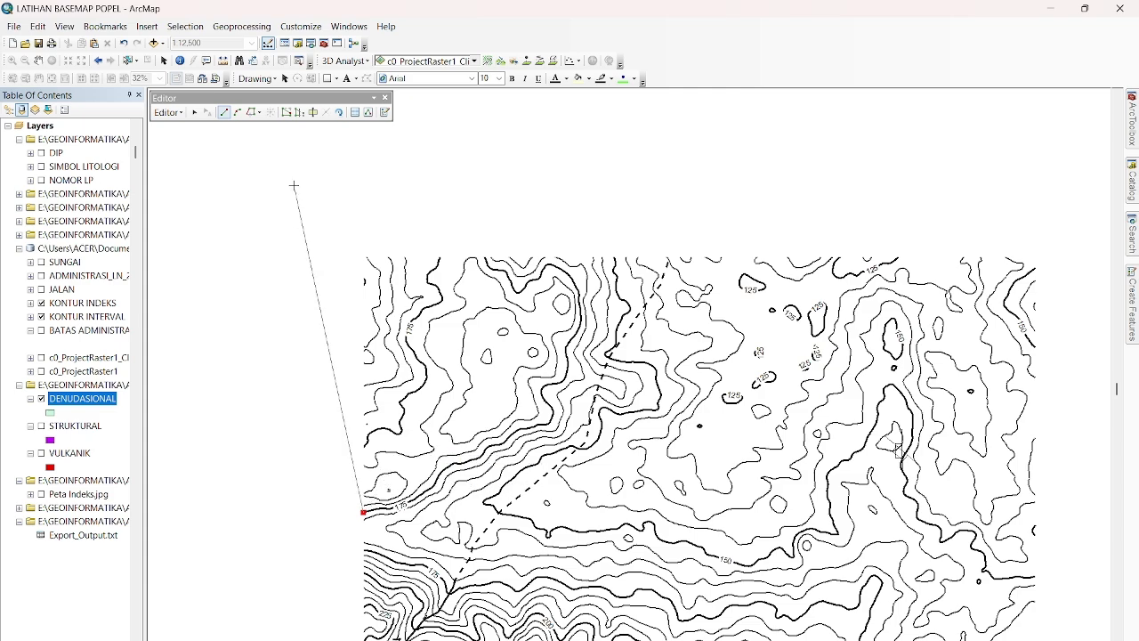
pyautogui.click(248, 114)
pyautogui.click(364, 513)
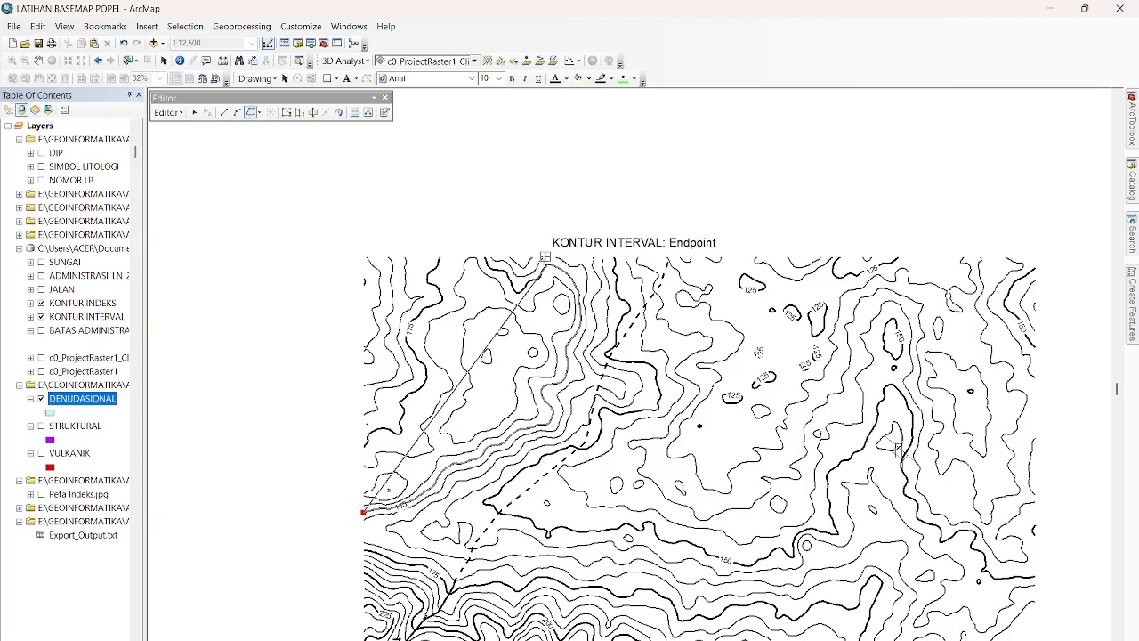
pyautogui.click(551, 265)
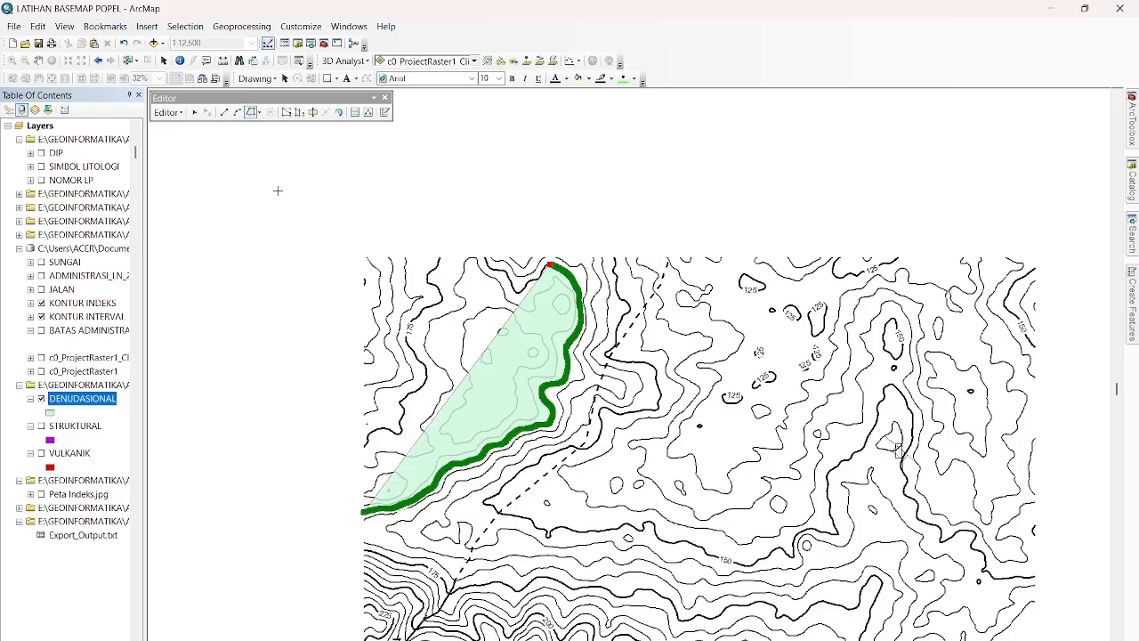
# Complete the polygon with straight segments from the contour's end to the map edge and along it to the northwest corner.
pyautogui.click(223, 113)
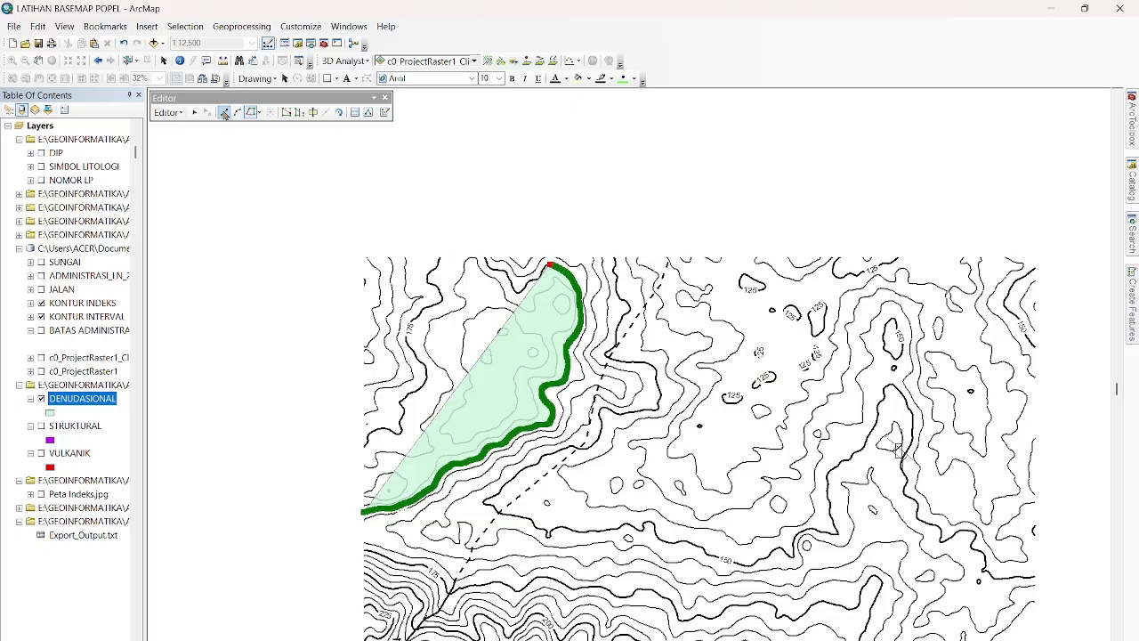
pyautogui.click(546, 260)
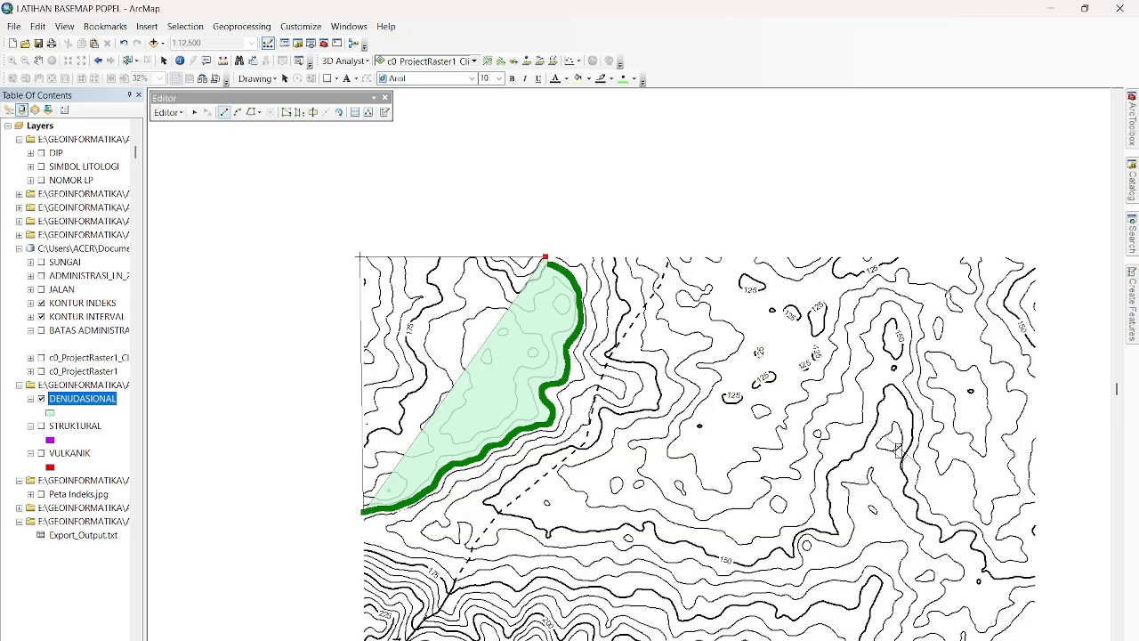
pyautogui.doubleClick(358, 257)
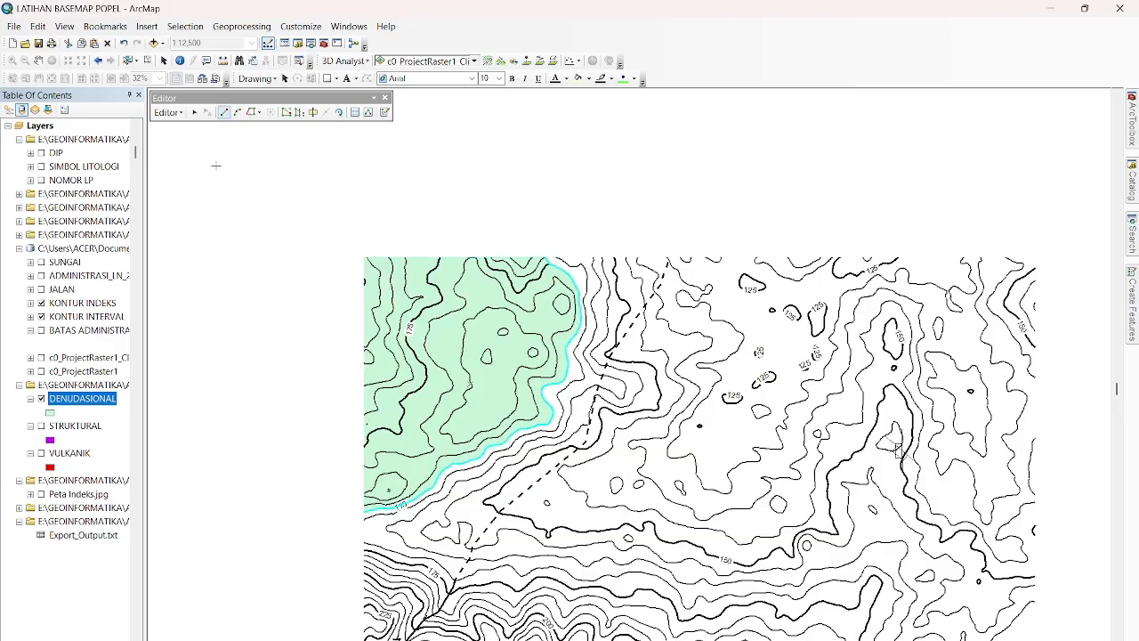
# Save the DENUDASIONAL edits and stop the edit session.
pyautogui.click(183, 114)
pyautogui.click(189, 160)
pyautogui.click(169, 112)
pyautogui.click(189, 146)
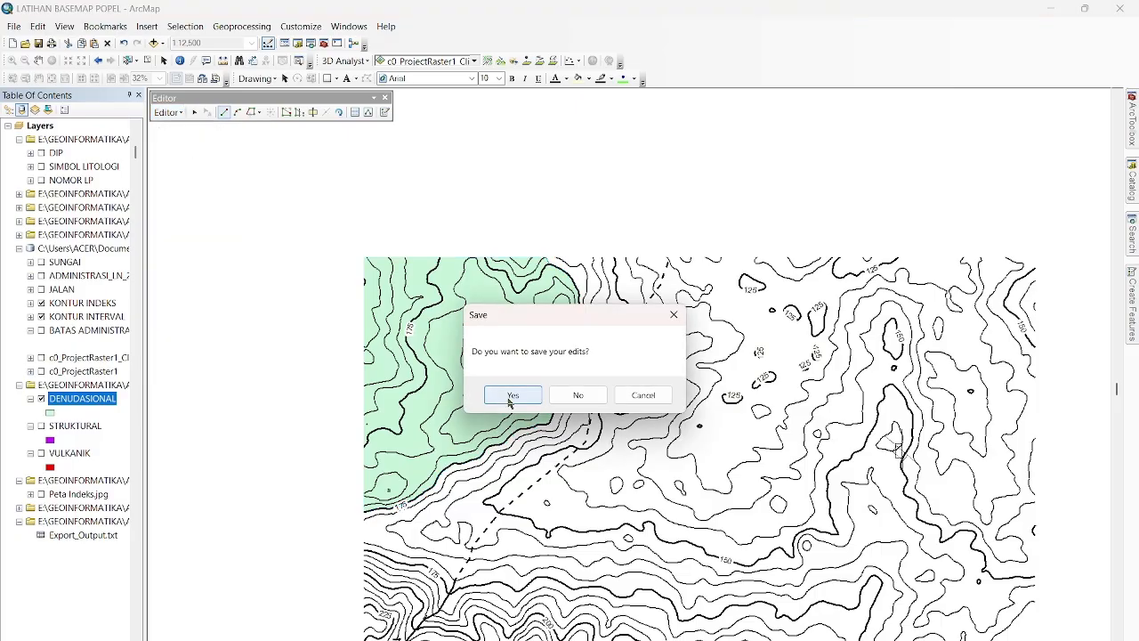
pyautogui.click(513, 395)
# Change the DENUDASIONAL layer's symbol to the Tan preset with a dark brown fill.
pyautogui.click(54, 414)
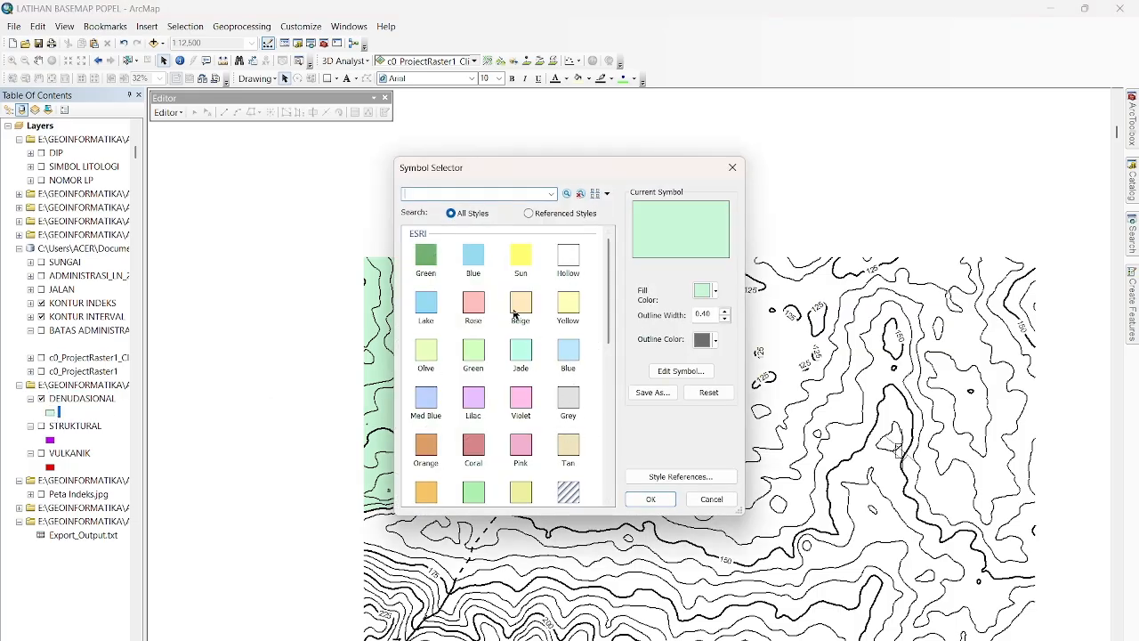
pyautogui.click(570, 447)
pyautogui.click(711, 292)
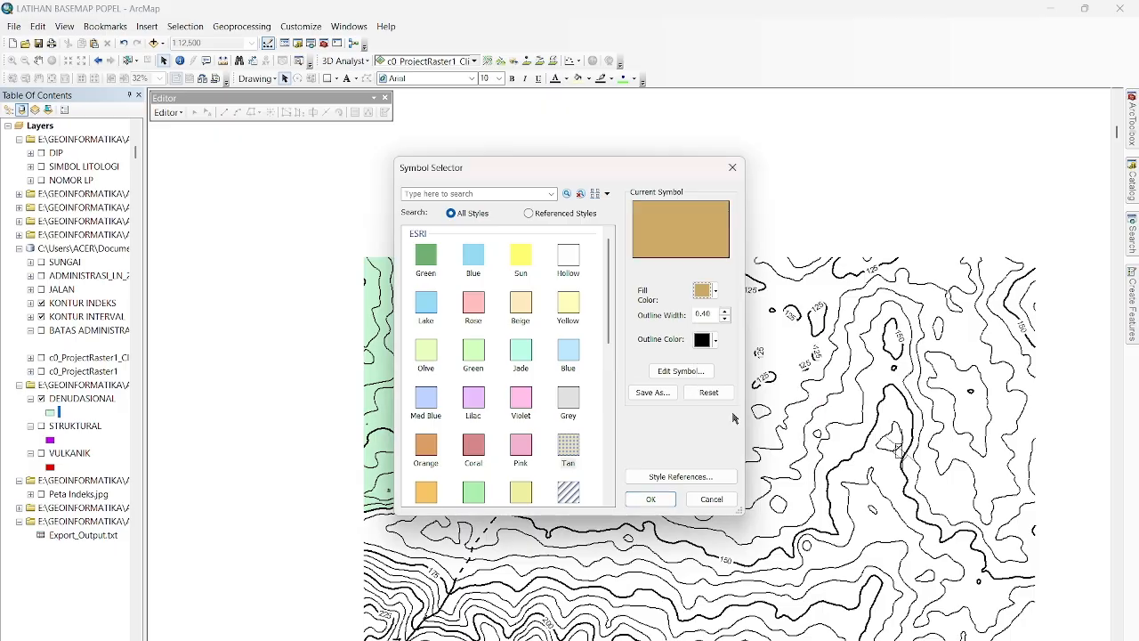
pyautogui.click(734, 416)
pyautogui.click(710, 290)
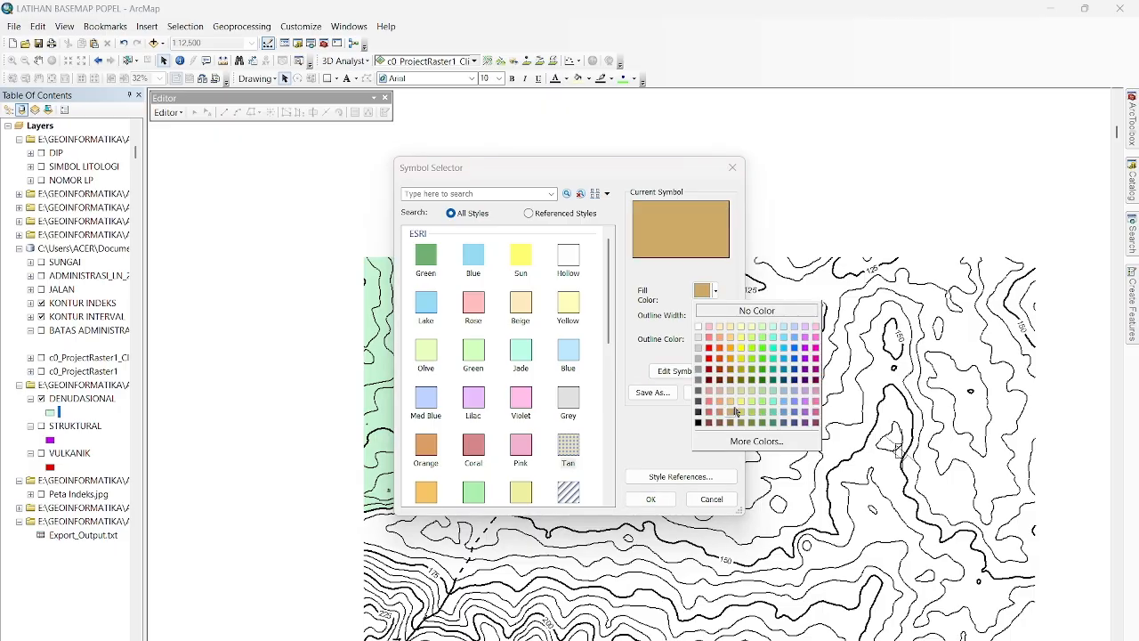
pyautogui.click(732, 422)
pyautogui.click(650, 498)
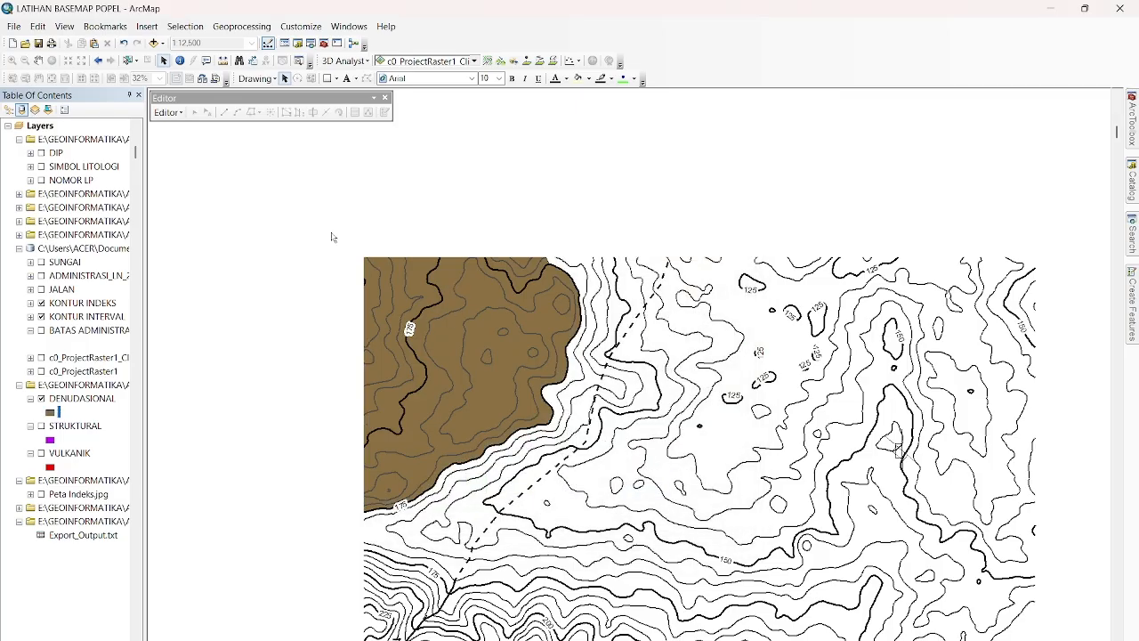
# Turn on the STRUKTURAL and VULKANIK layers alongside DENUDASIONAL.
pyautogui.click(38, 59)
pyautogui.moveTo(339, 259); pyautogui.dragTo(259, 224)
pyautogui.moveTo(817, 414); pyautogui.dragTo(769, 335)
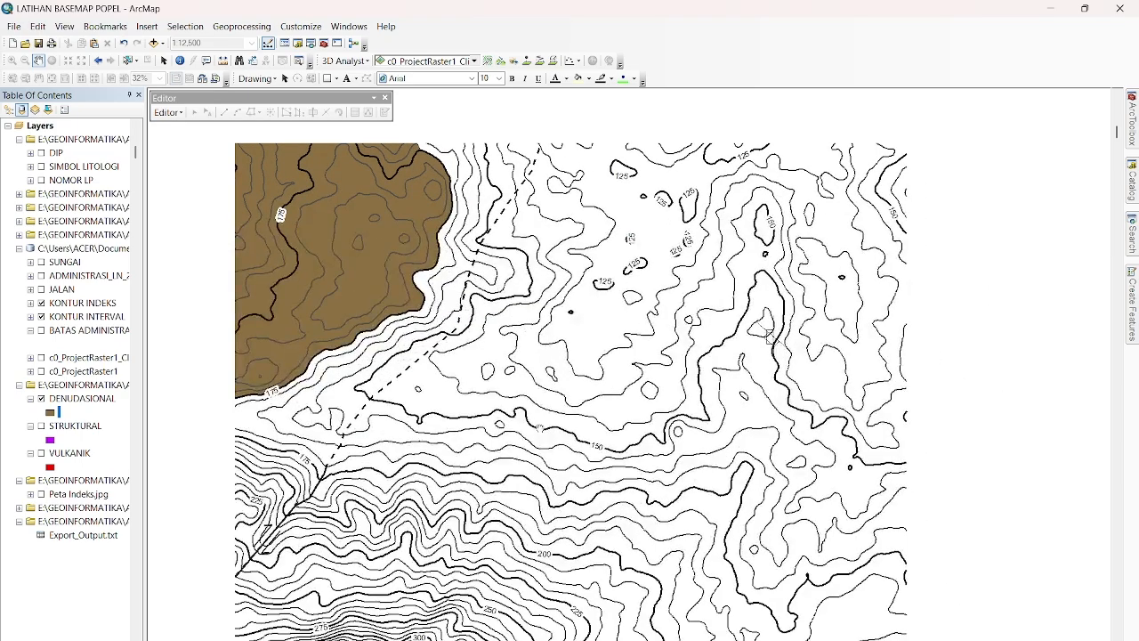
pyautogui.moveTo(540, 428); pyautogui.dragTo(568, 354)
pyautogui.moveTo(214, 440); pyautogui.dragTo(216, 406)
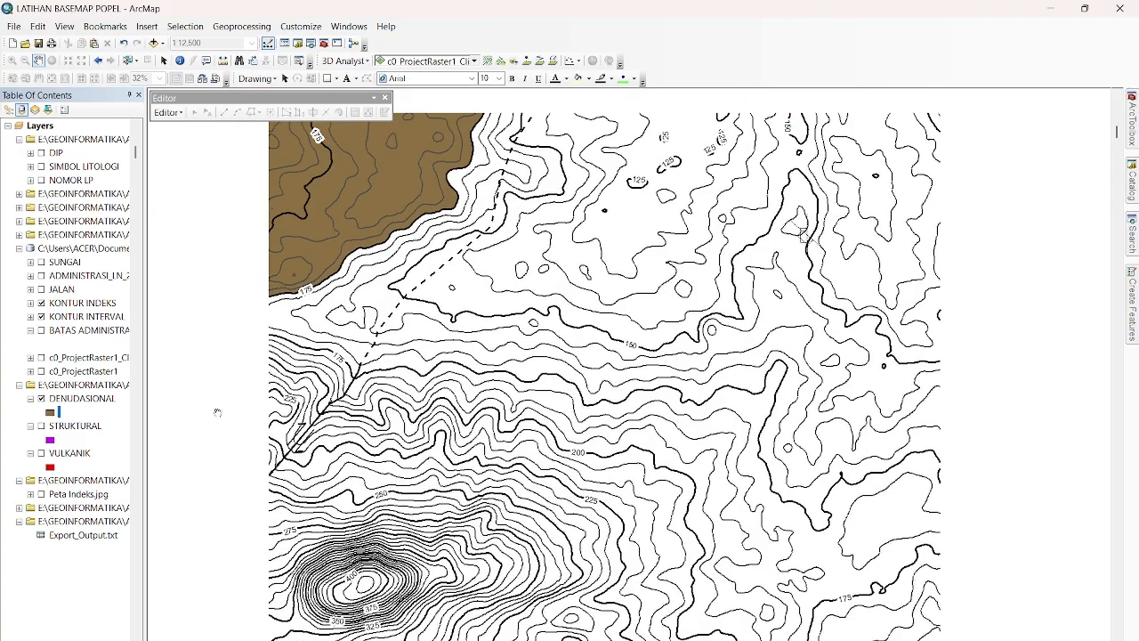
pyautogui.moveTo(211, 318); pyautogui.dragTo(219, 398)
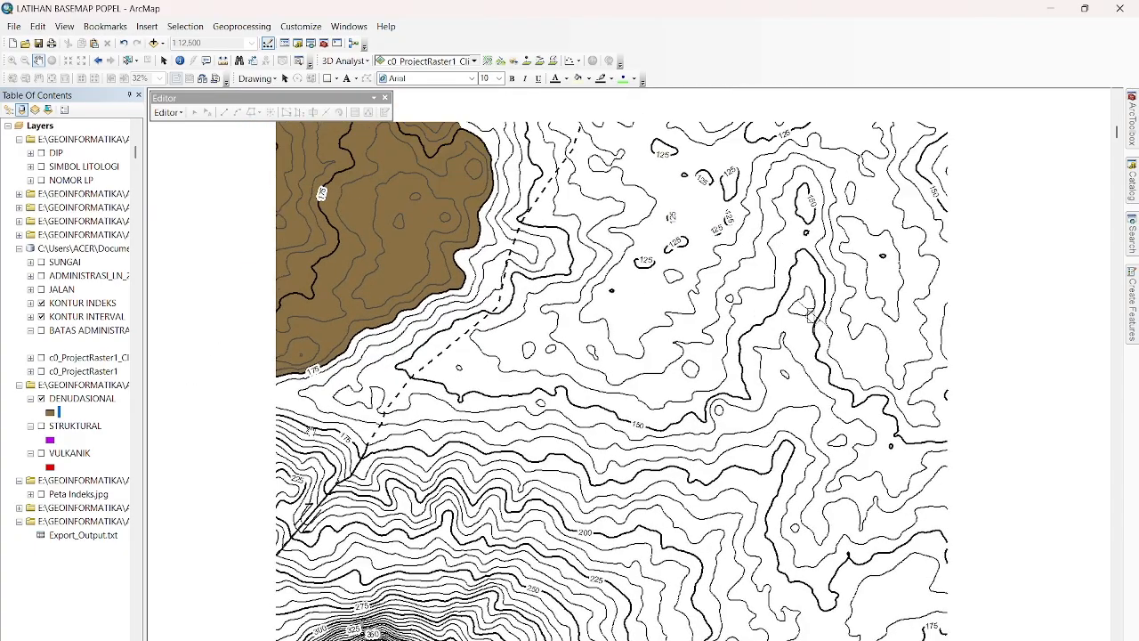
pyautogui.moveTo(189, 335); pyautogui.dragTo(154, 359)
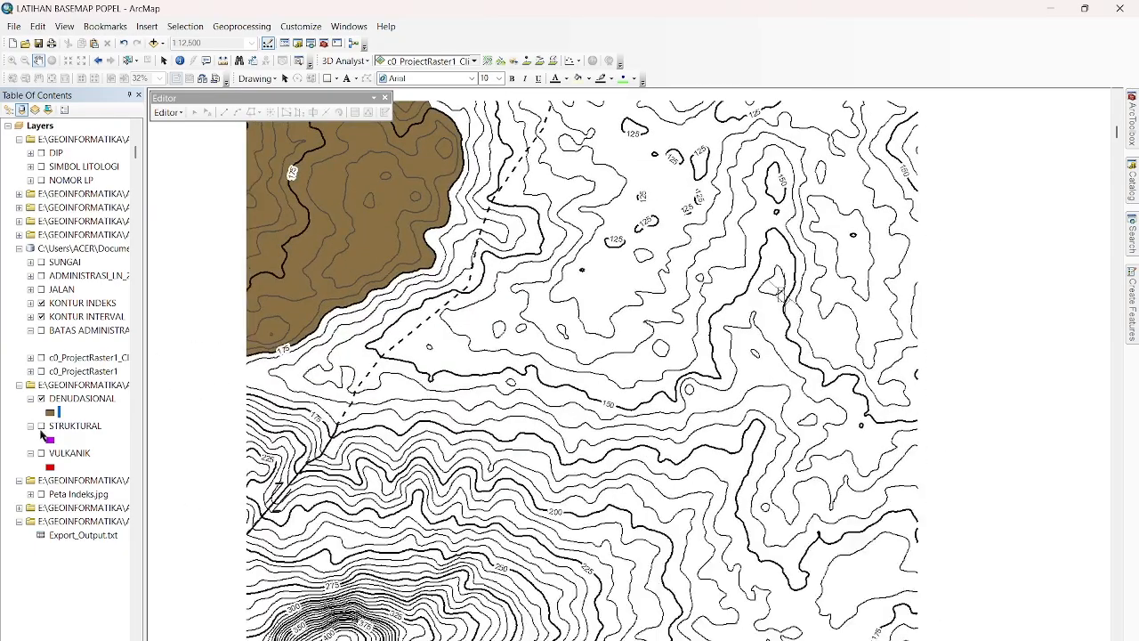
pyautogui.click(41, 426)
pyautogui.click(41, 453)
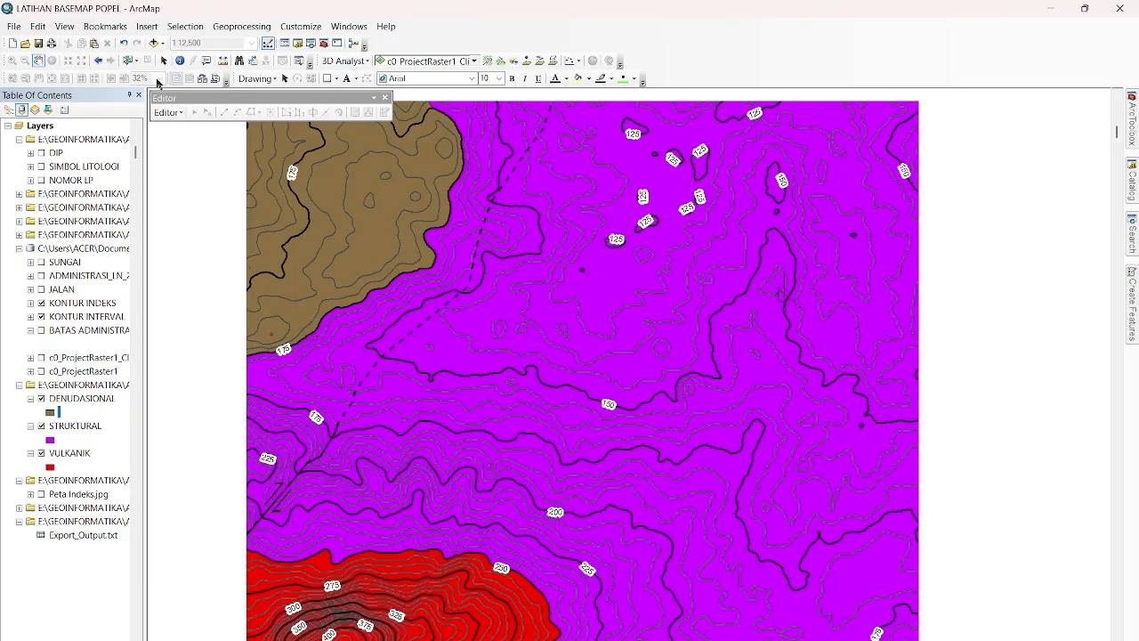
# Set the data frame's extent to Automatic instead of a fixed scale.
pyautogui.rightClick(195, 217)
pyautogui.click(242, 421)
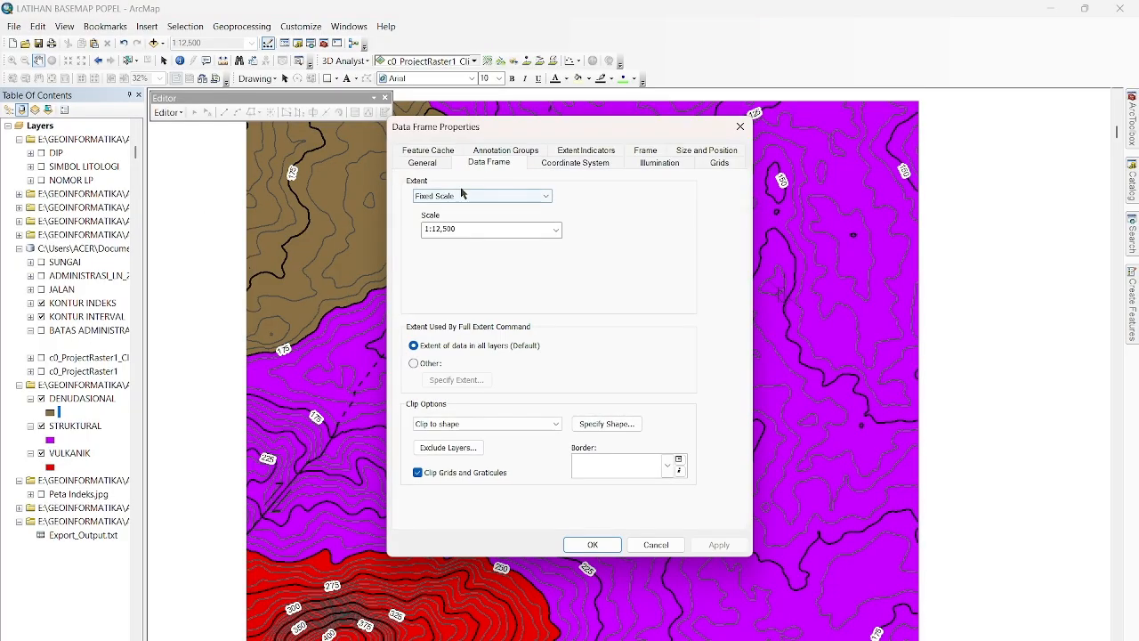
pyautogui.click(480, 196)
pyautogui.click(471, 217)
pyautogui.click(717, 544)
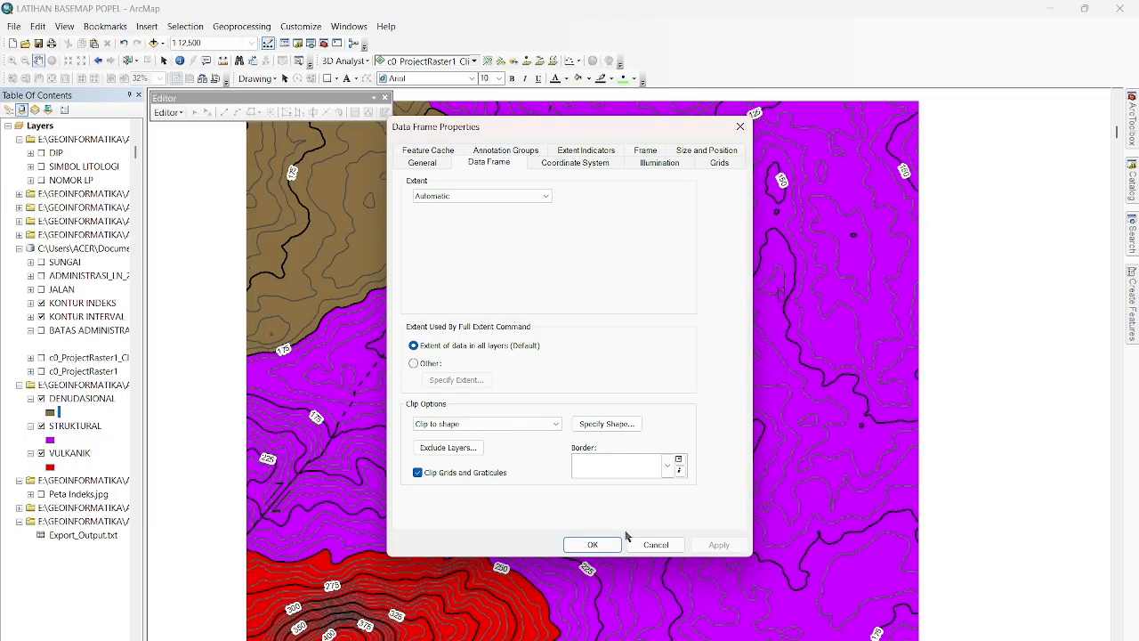
pyautogui.click(593, 544)
# Switch to the layout view and shift the map toward the upper-left of the page frame, clear of the title block.
pyautogui.scroll(-2, 553, 456)
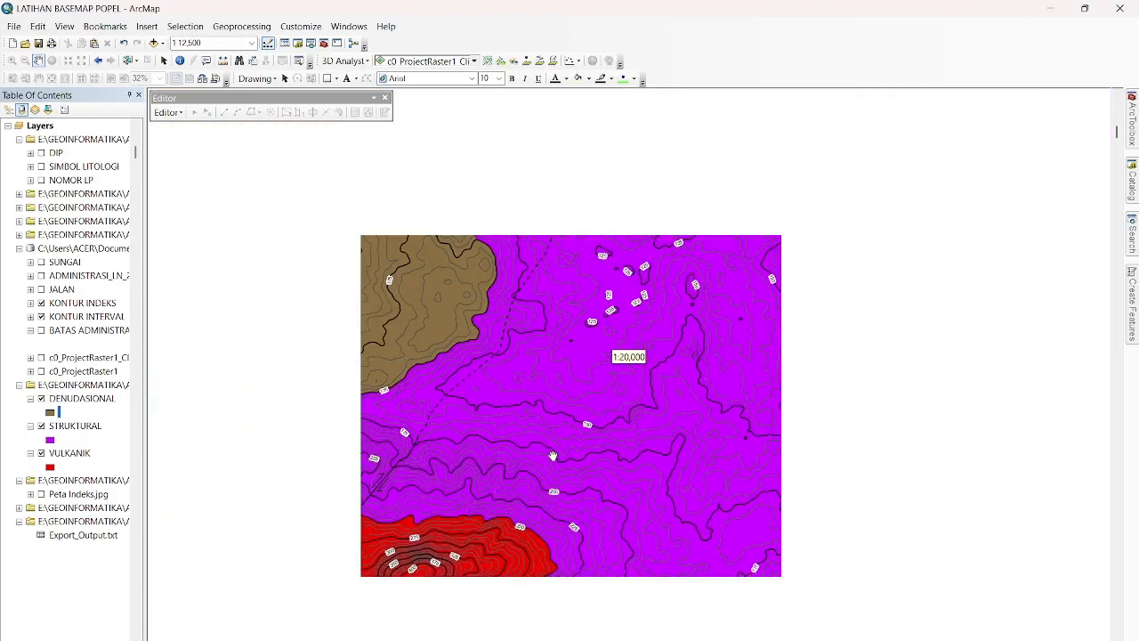
pyautogui.moveTo(814, 458); pyautogui.dragTo(796, 395)
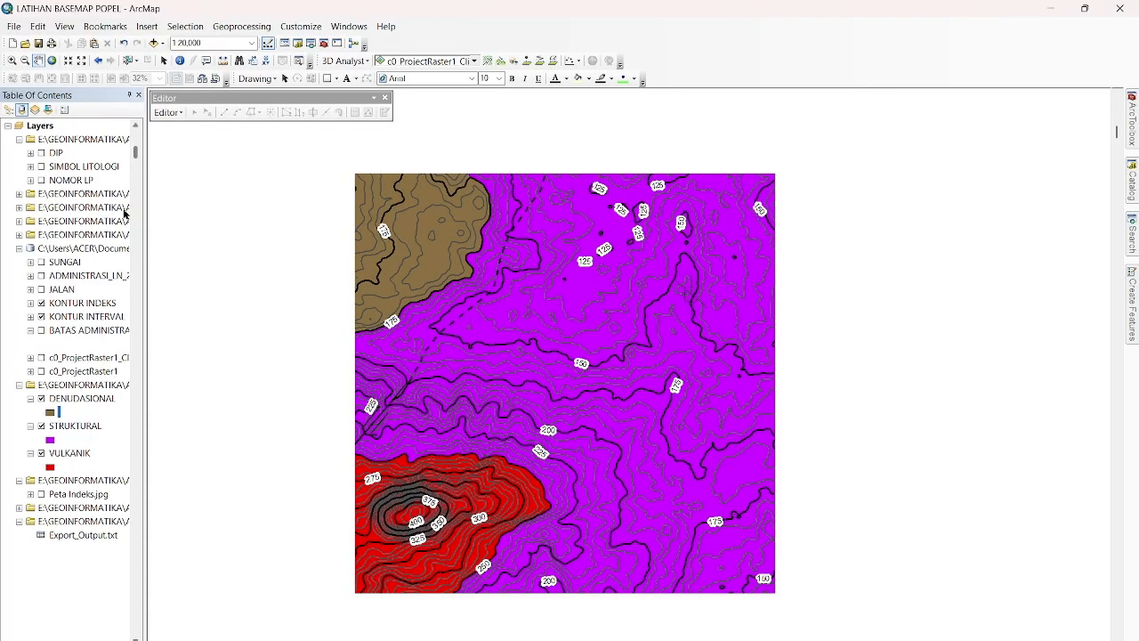
pyautogui.click(168, 637)
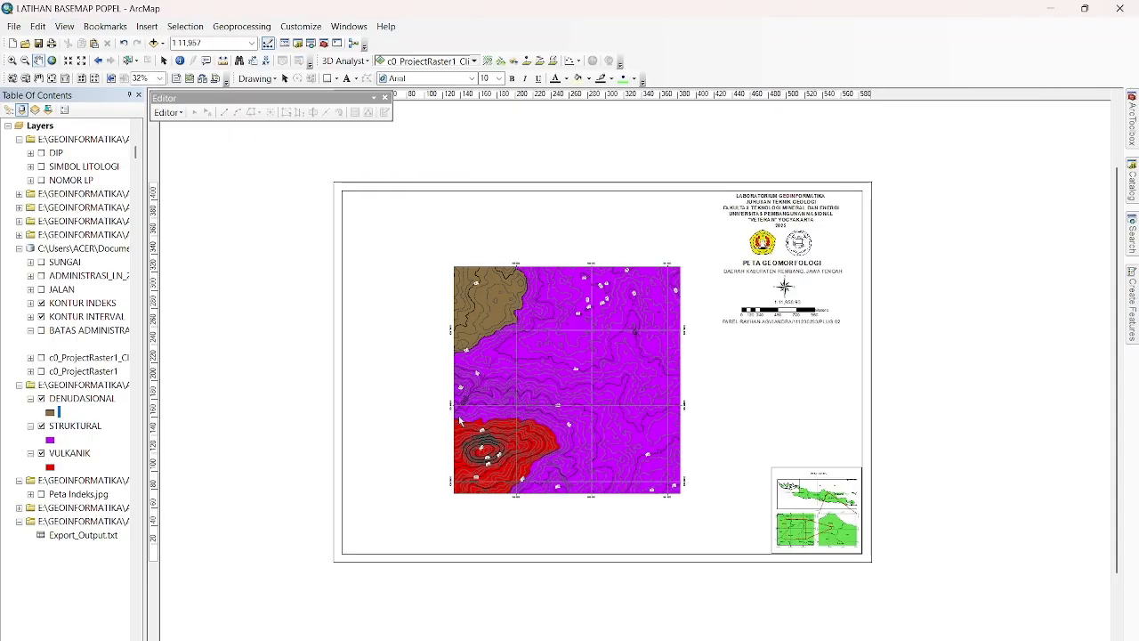
pyautogui.scroll(-1, 401, 264)
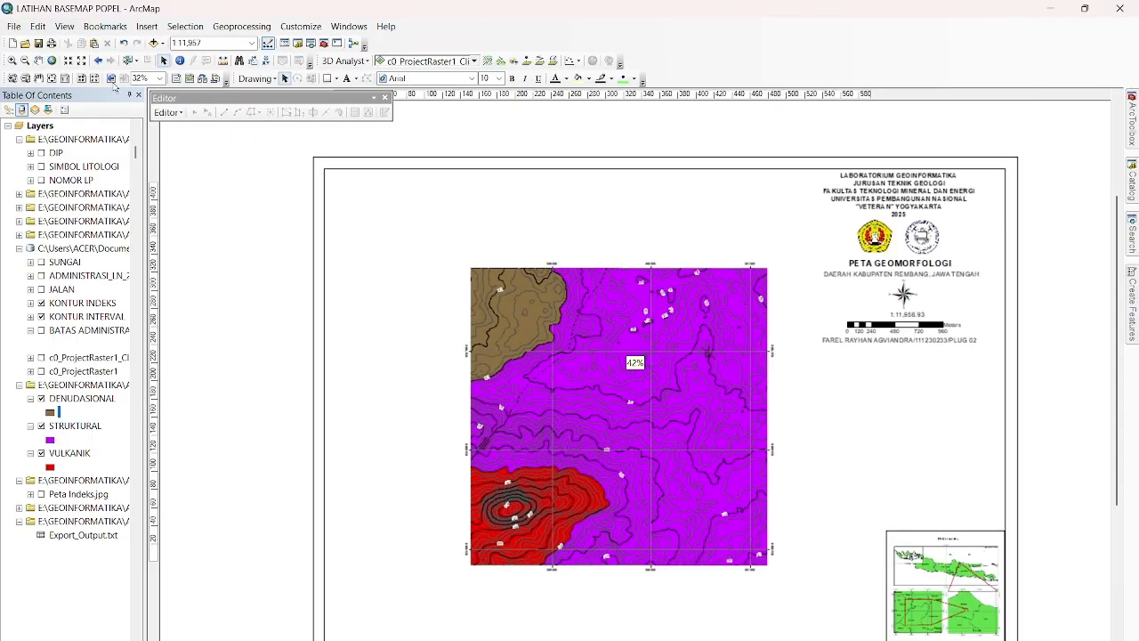
pyautogui.click(38, 61)
pyautogui.moveTo(537, 373); pyautogui.dragTo(507, 320)
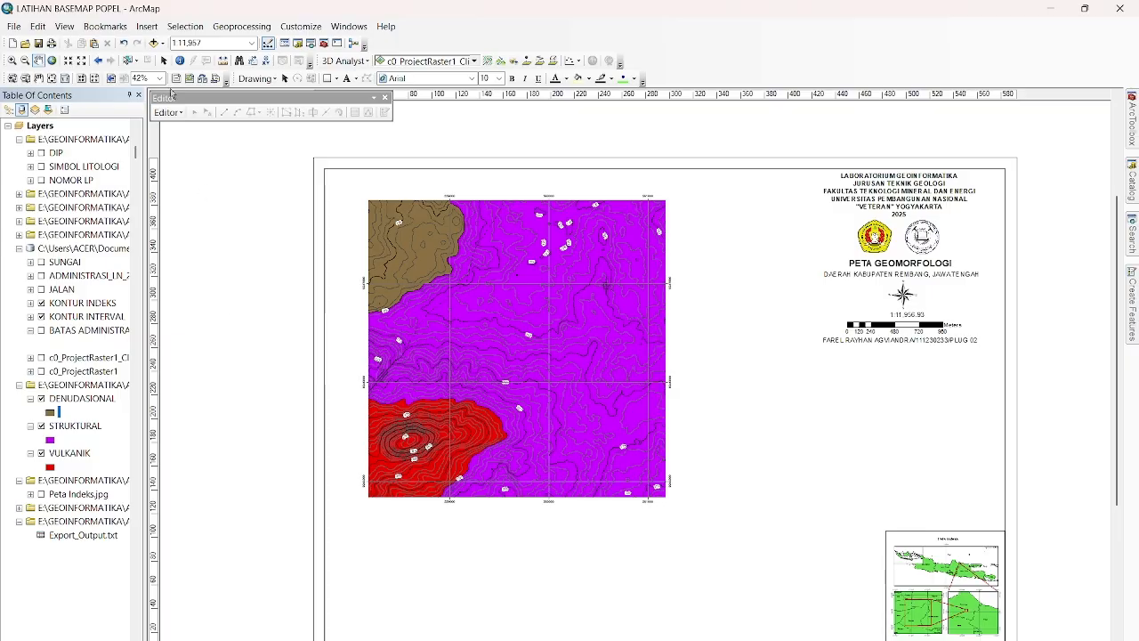
pyautogui.click(163, 60)
# Start a new shapefile named SAYATAN GEOMORF in the folder that holds DENUDASIONAL, STRUKTURAL and VULKANIK.
pyautogui.moveTo(1134, 183)
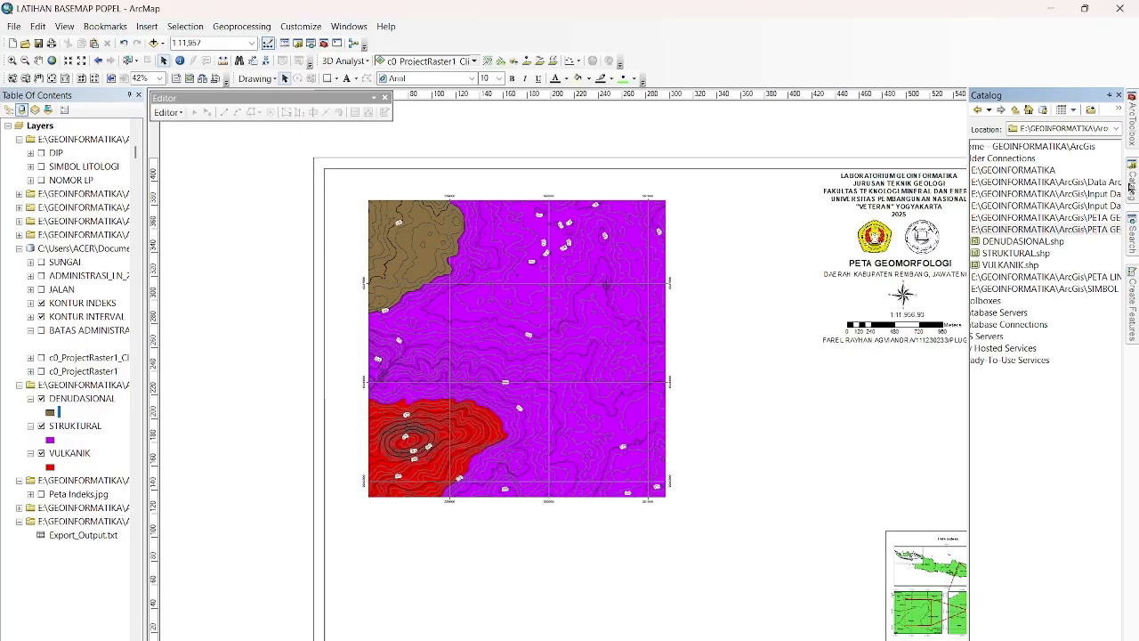
pyautogui.rightClick(1024, 234)
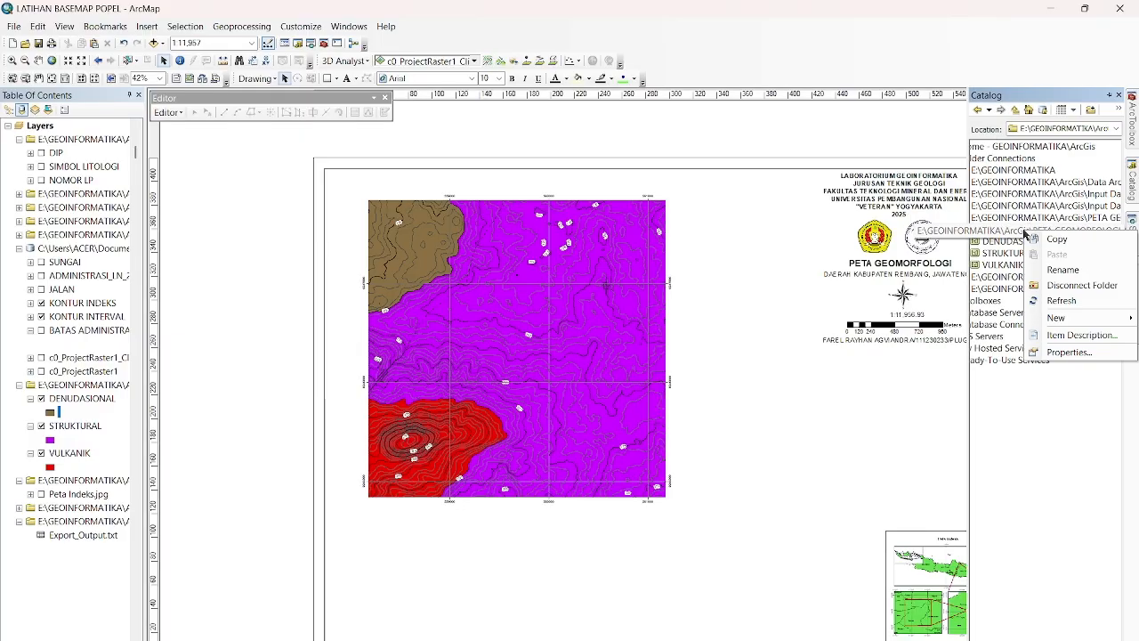
pyautogui.moveTo(1065, 318)
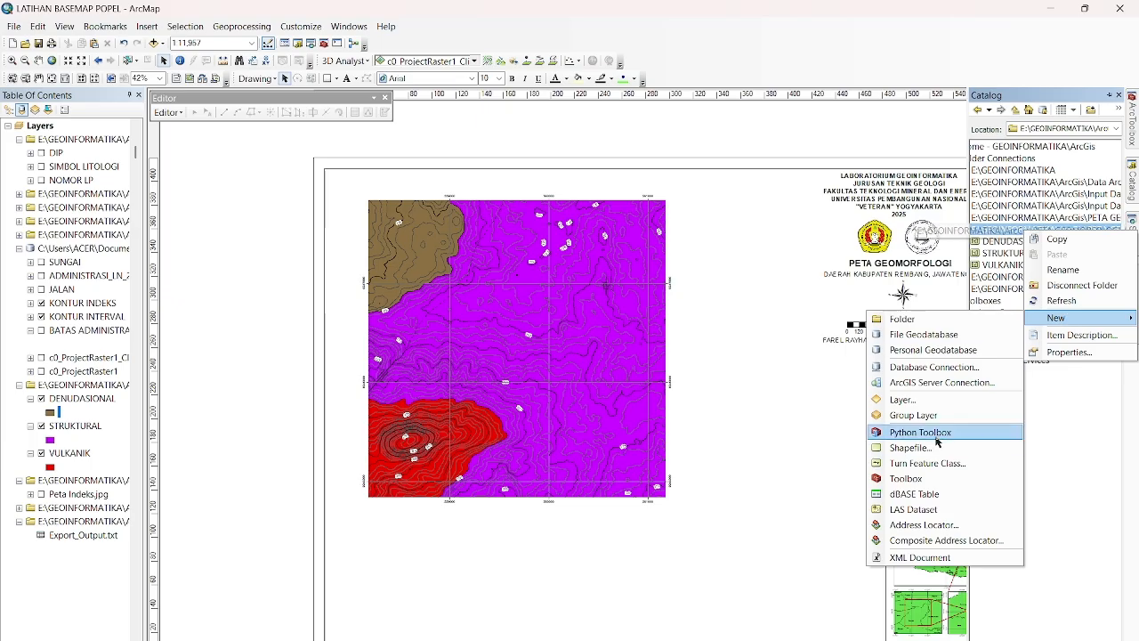
pyautogui.click(908, 446)
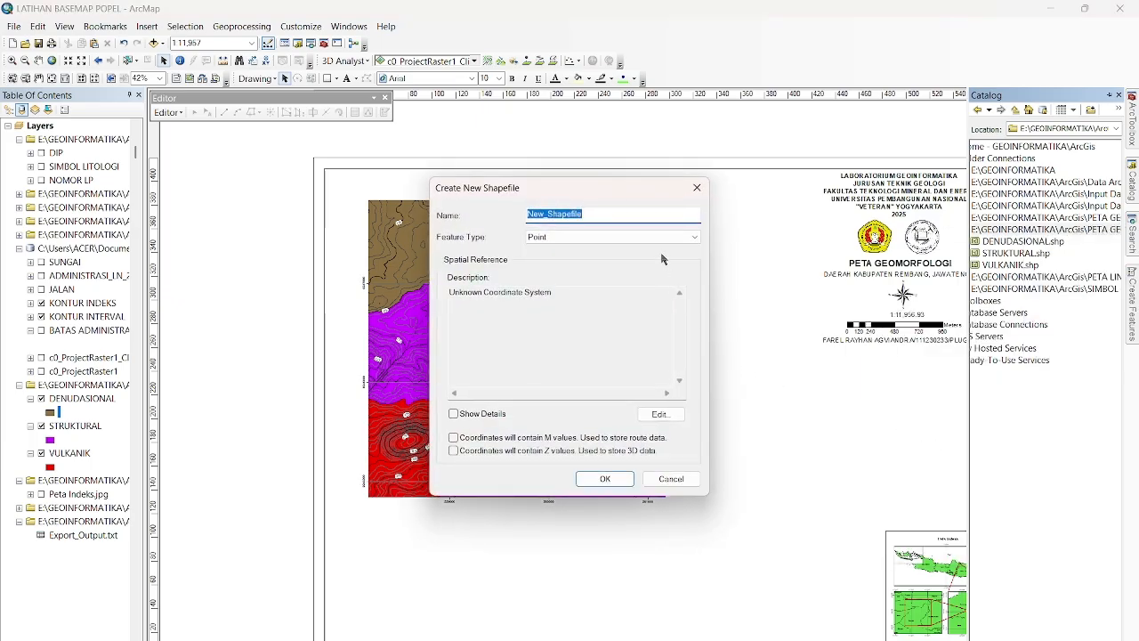
pyautogui.write('SAYATAN GEO')
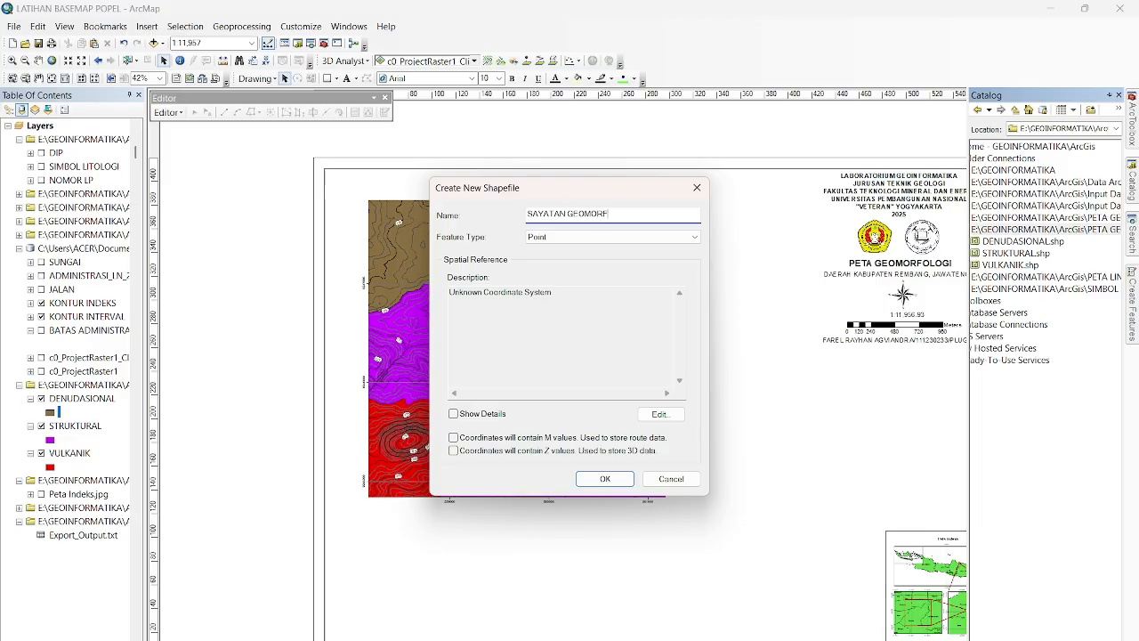
pyautogui.write('MORF')
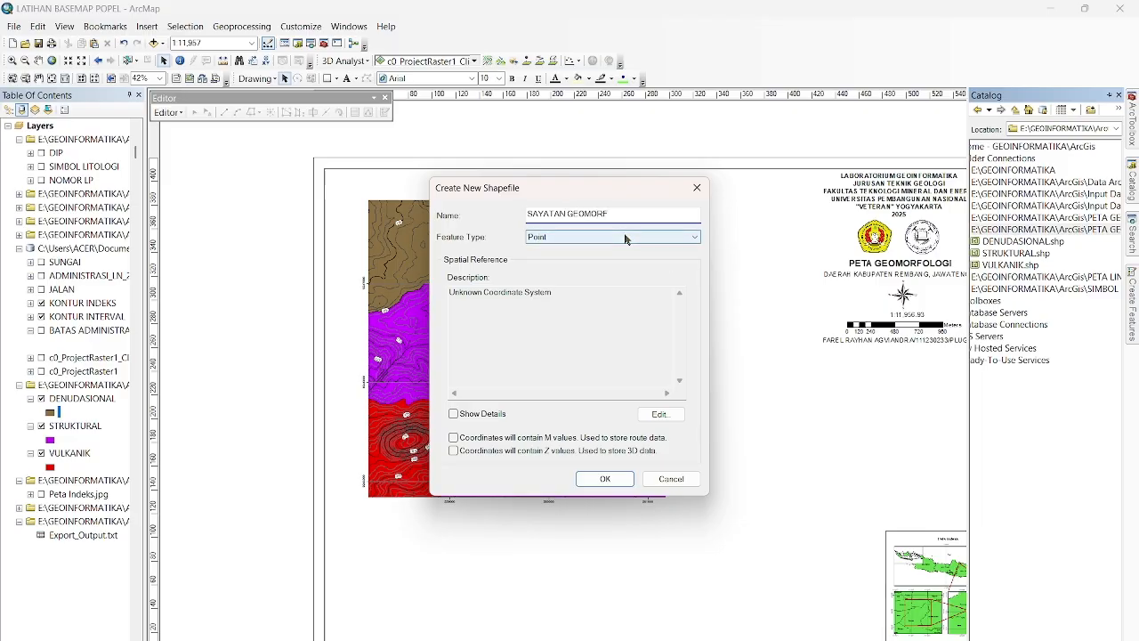
# Set the new shapefile's feature type to Polyline with the WGS 1984 UTM Zone 49S coordinate system and create it.
pyautogui.click(605, 237)
pyautogui.click(614, 254)
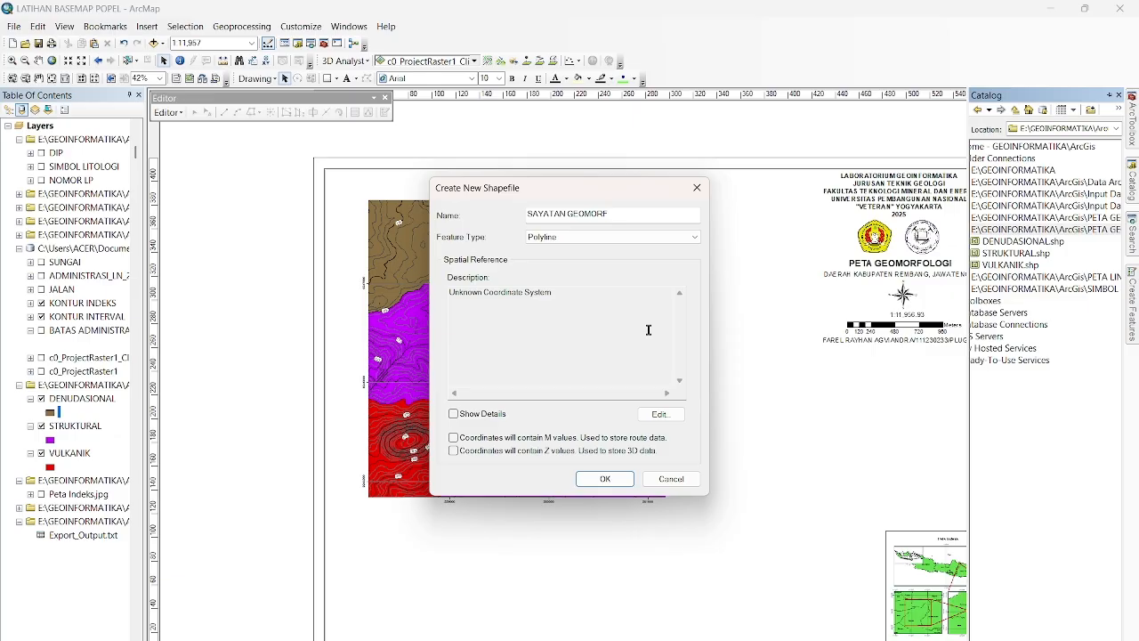
pyautogui.click(660, 414)
pyautogui.click(534, 242)
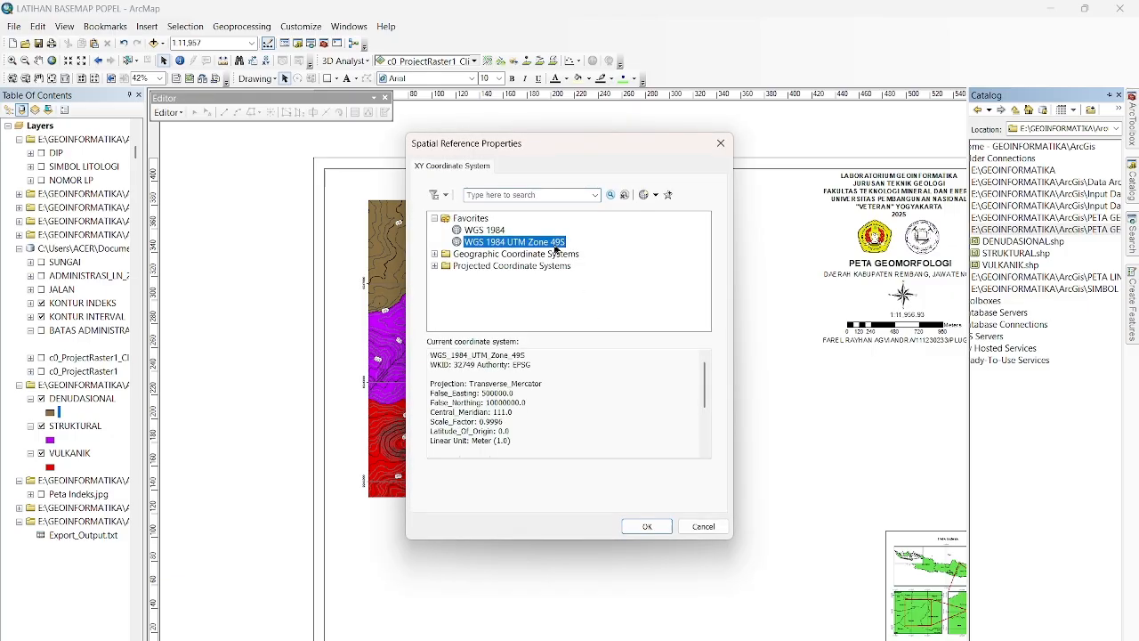
pyautogui.click(648, 526)
pyautogui.click(614, 478)
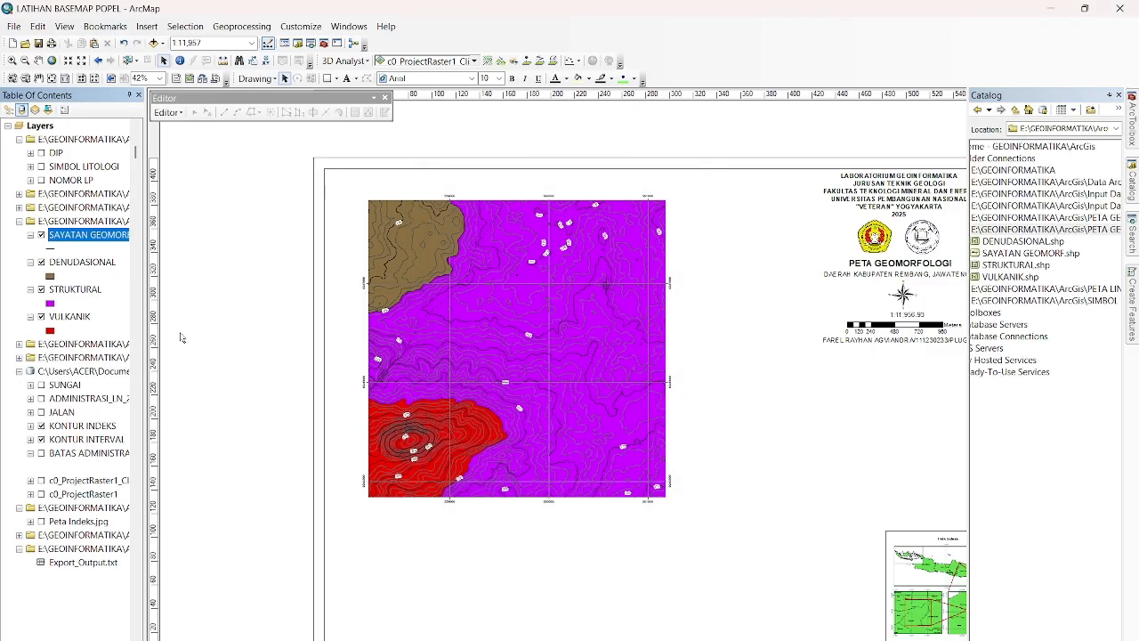
# Collapse the basemap and Peta Indeks layer groups and return to the data view.
pyautogui.click(19, 372)
pyautogui.click(18, 386)
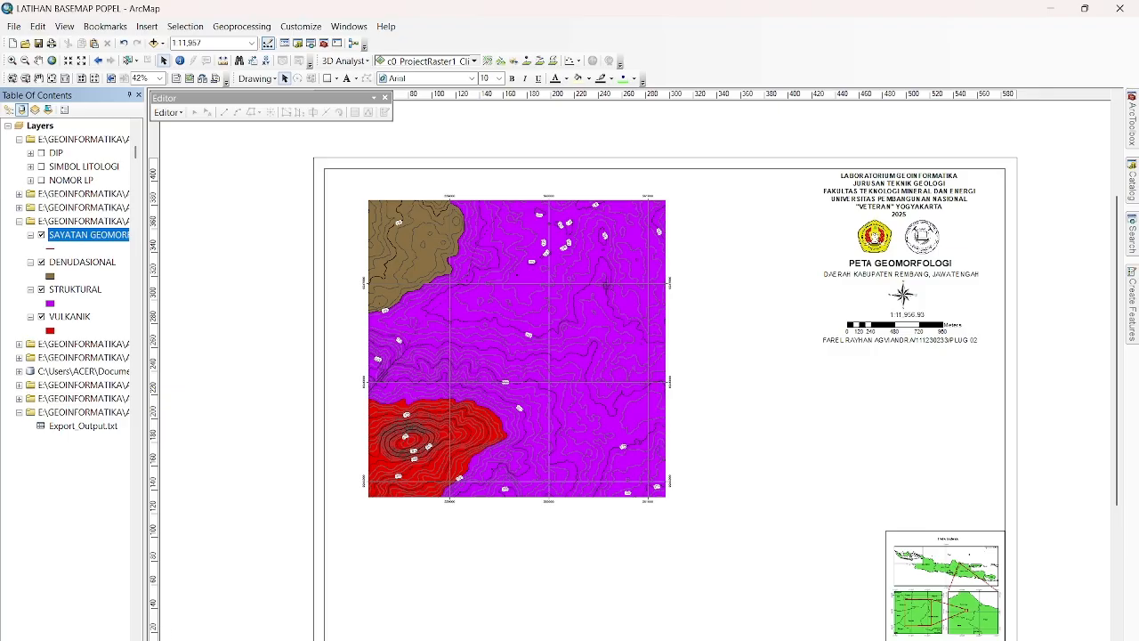
pyautogui.click(155, 639)
pyautogui.moveTo(353, 262); pyautogui.dragTo(412, 351)
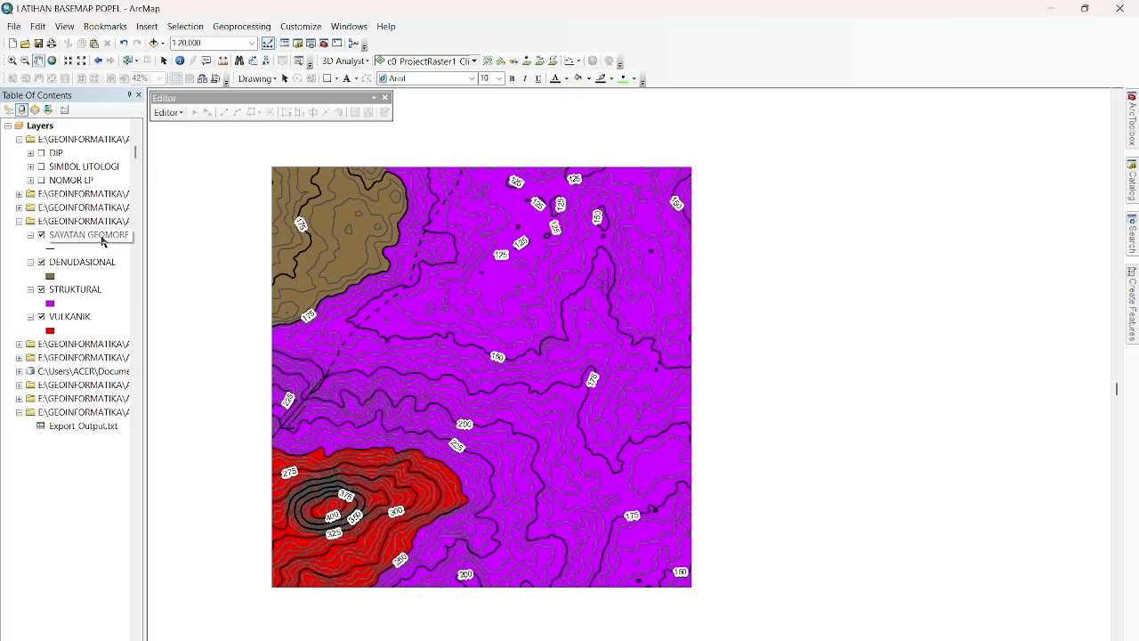
# Start editing the SAYATAN GEOMORF layer and choose its line template for drawing.
pyautogui.rightClick(103, 241)
pyautogui.moveTo(163, 409)
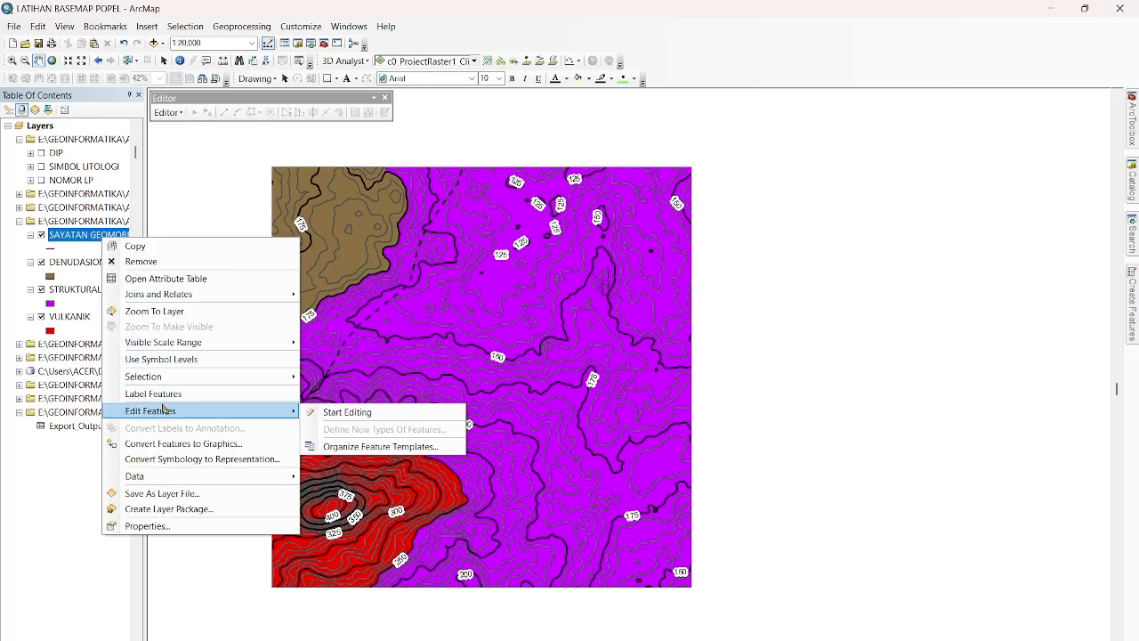
pyautogui.click(354, 413)
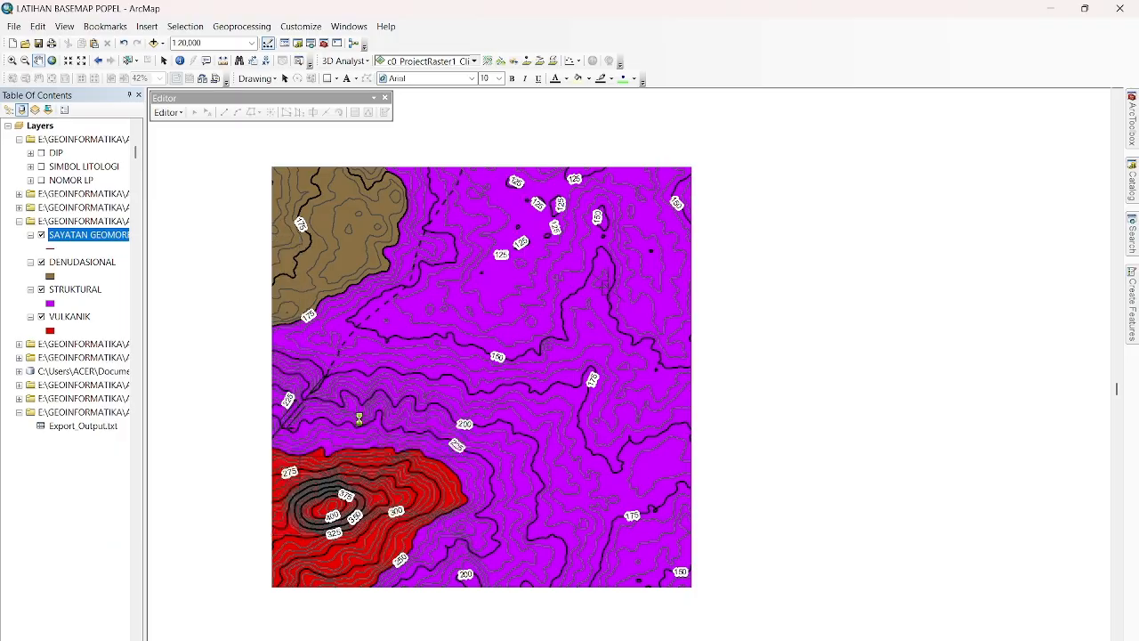
pyautogui.click(646, 501)
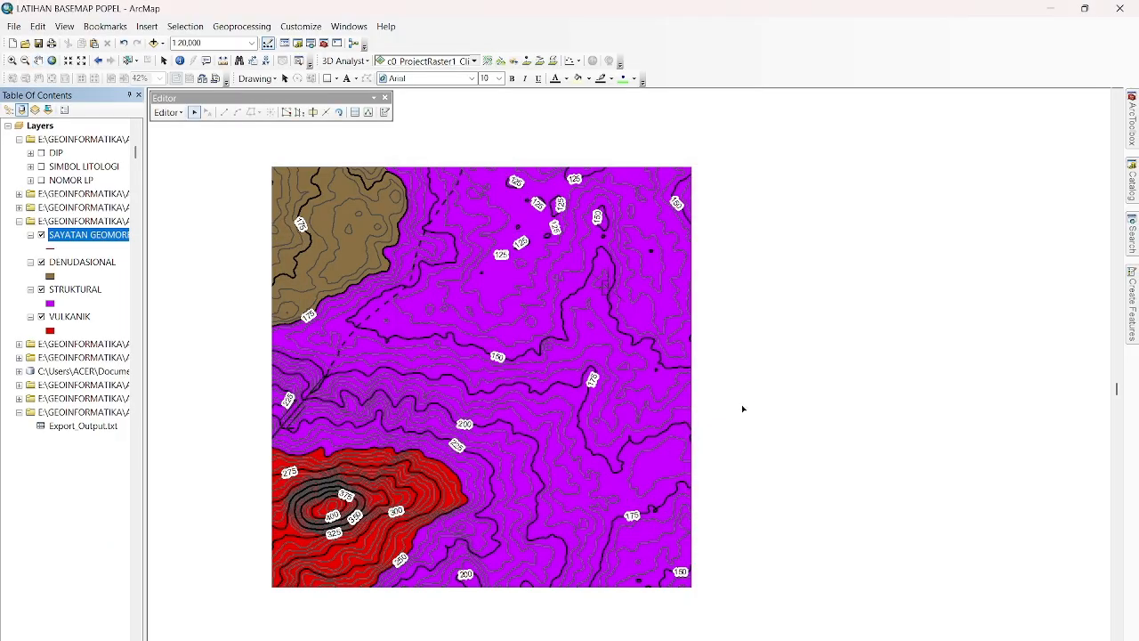
pyautogui.moveTo(1136, 316)
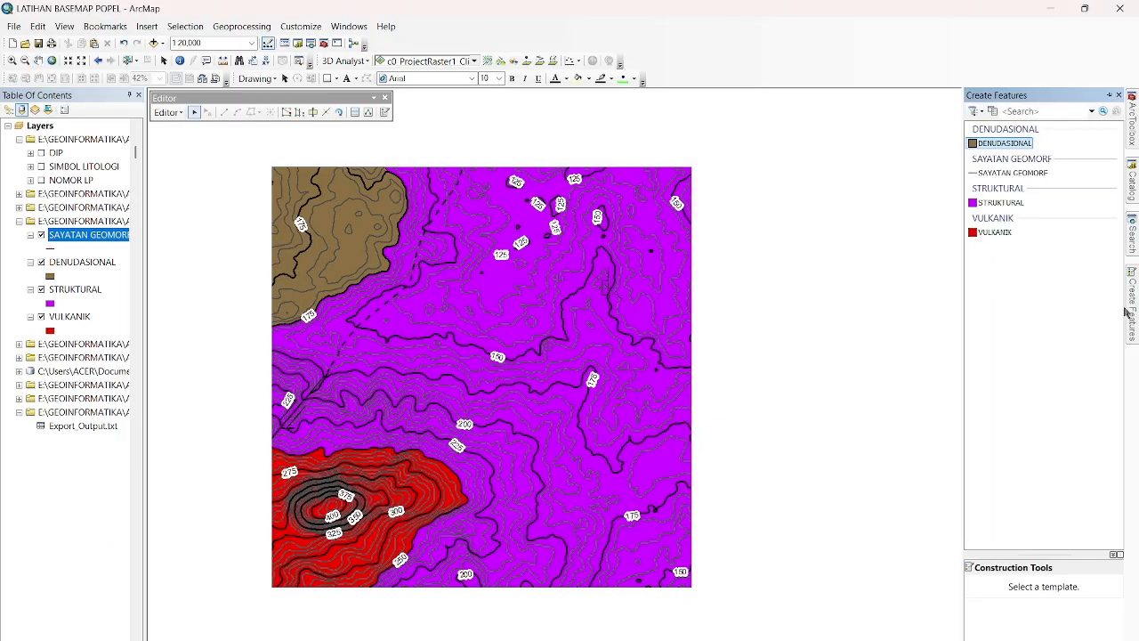
pyautogui.click(1021, 175)
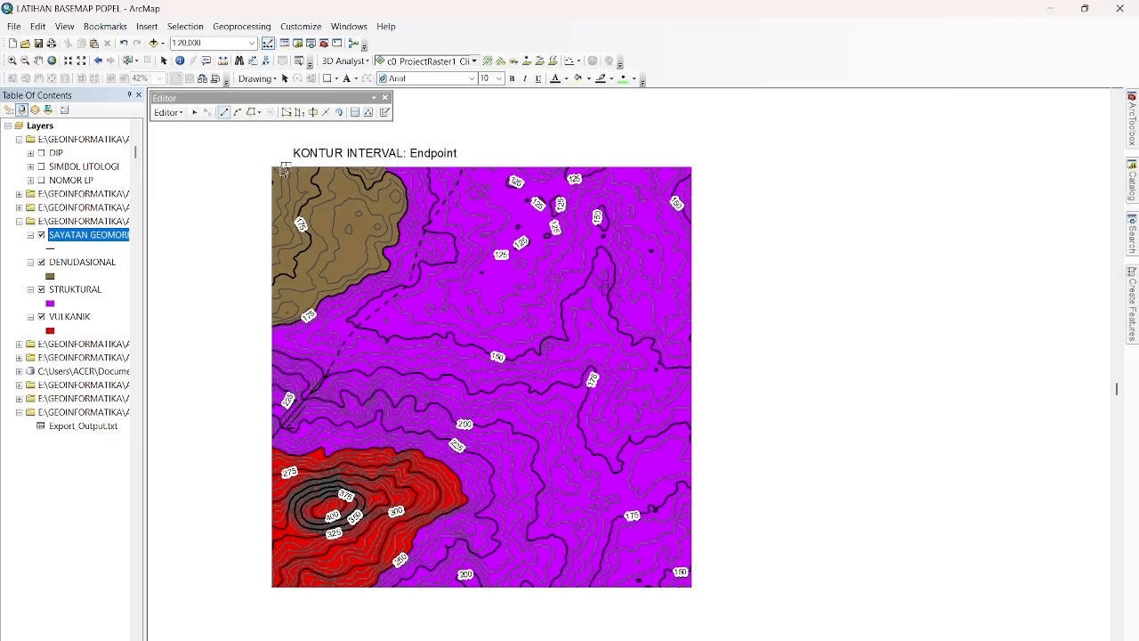
# Draw a straight section line from the map's northern edge near the northwest corner through the VULKANIK peak to the southern edge.
pyautogui.scroll(1, 277, 170)
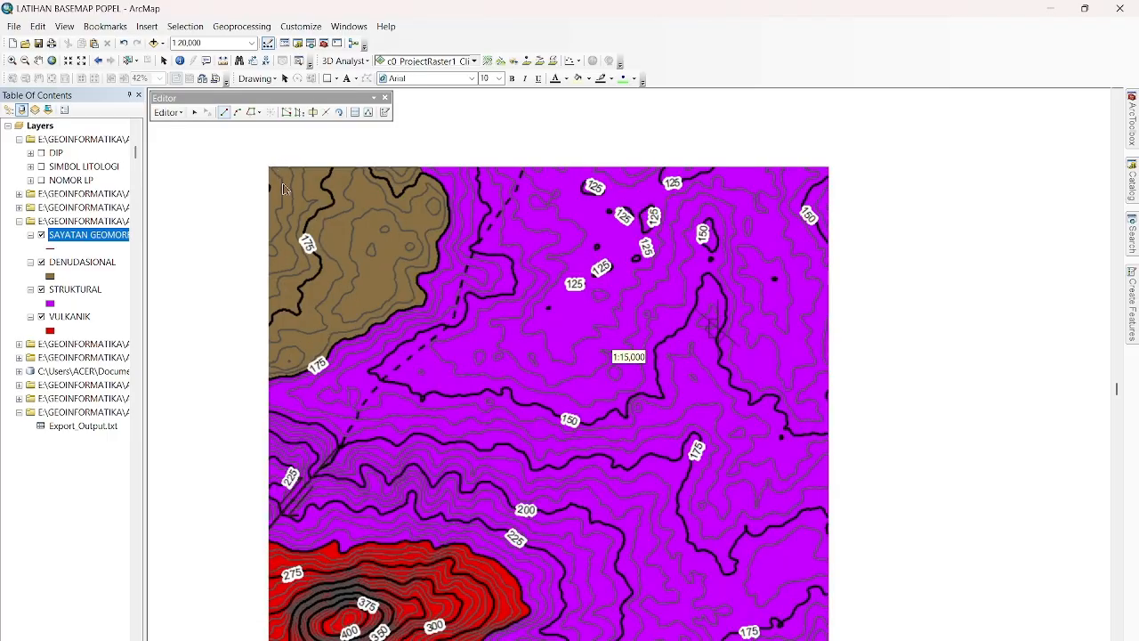
pyautogui.click(281, 166)
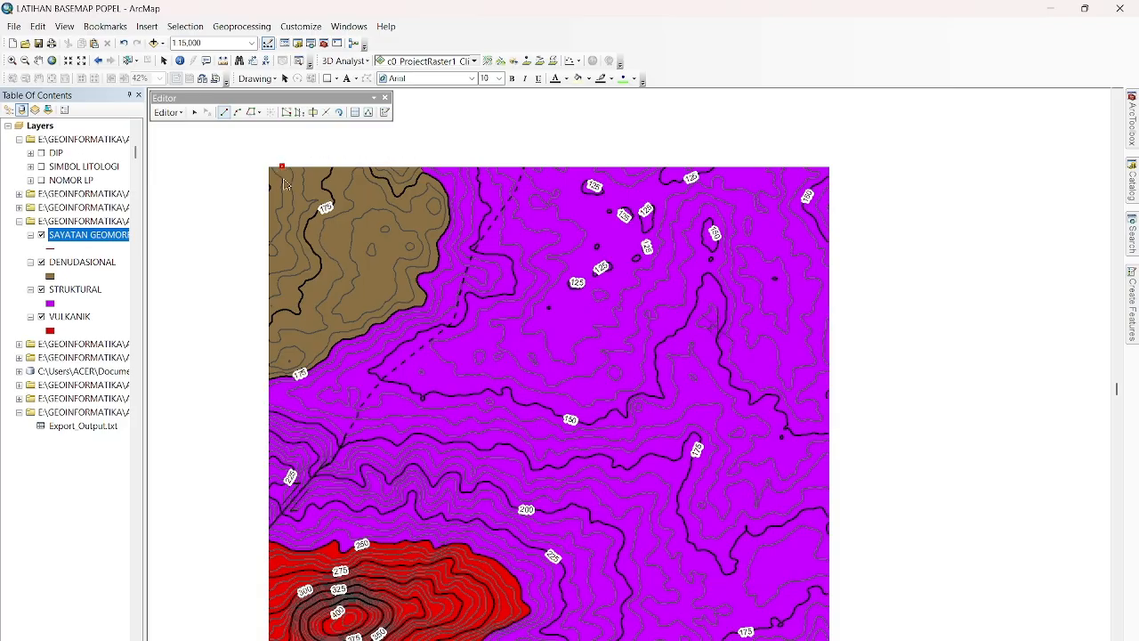
pyautogui.scroll(-1, 430, 172)
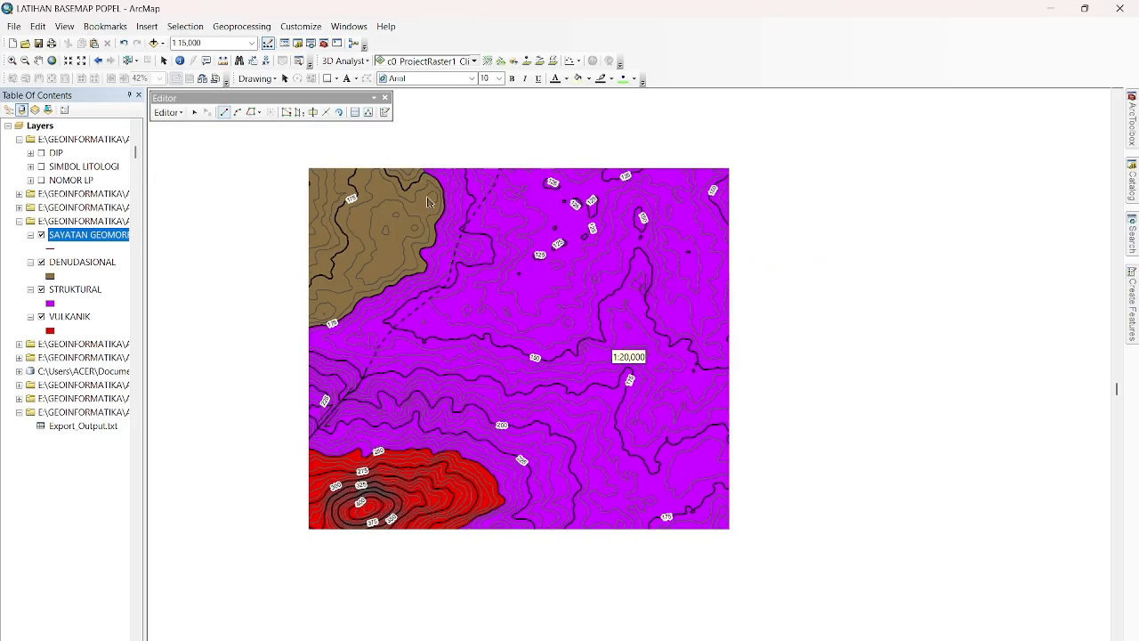
pyautogui.scroll(3, 374, 600)
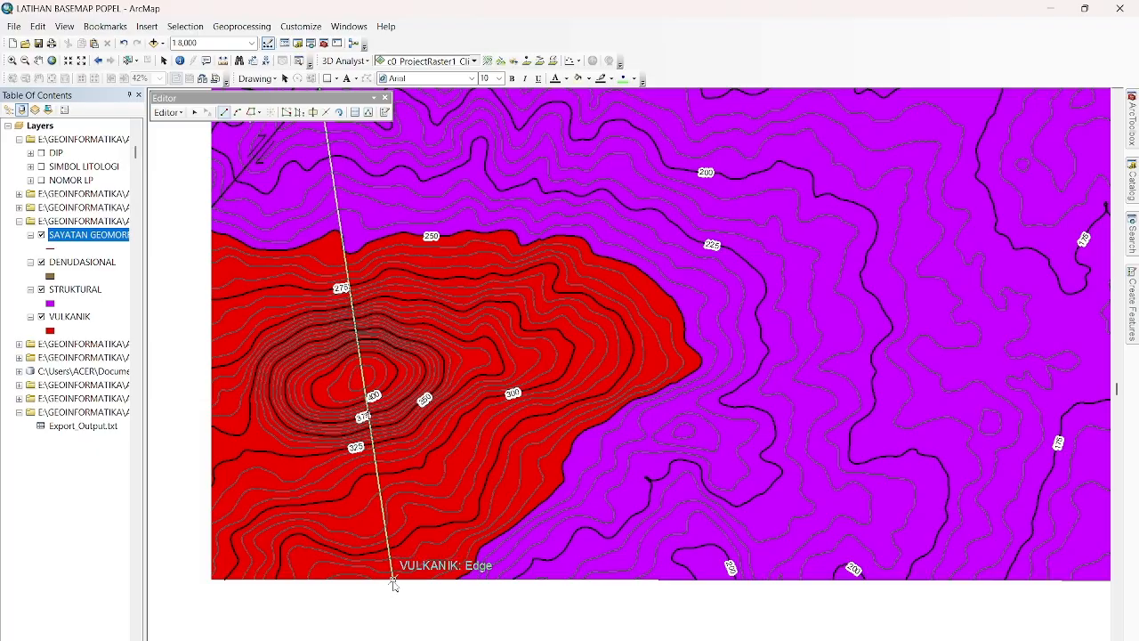
pyautogui.doubleClick(393, 582)
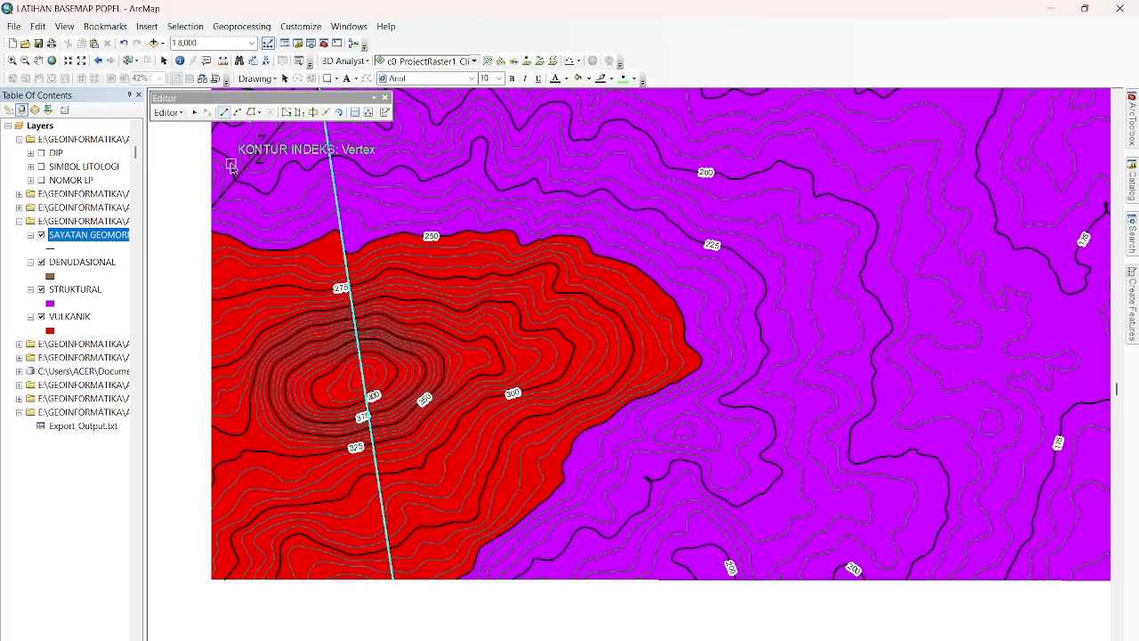
# Stop the edit session and save the SAYATAN GEOMORF section line.
pyautogui.scroll(2, 231, 167)
pyautogui.scroll(-2, 231, 166)
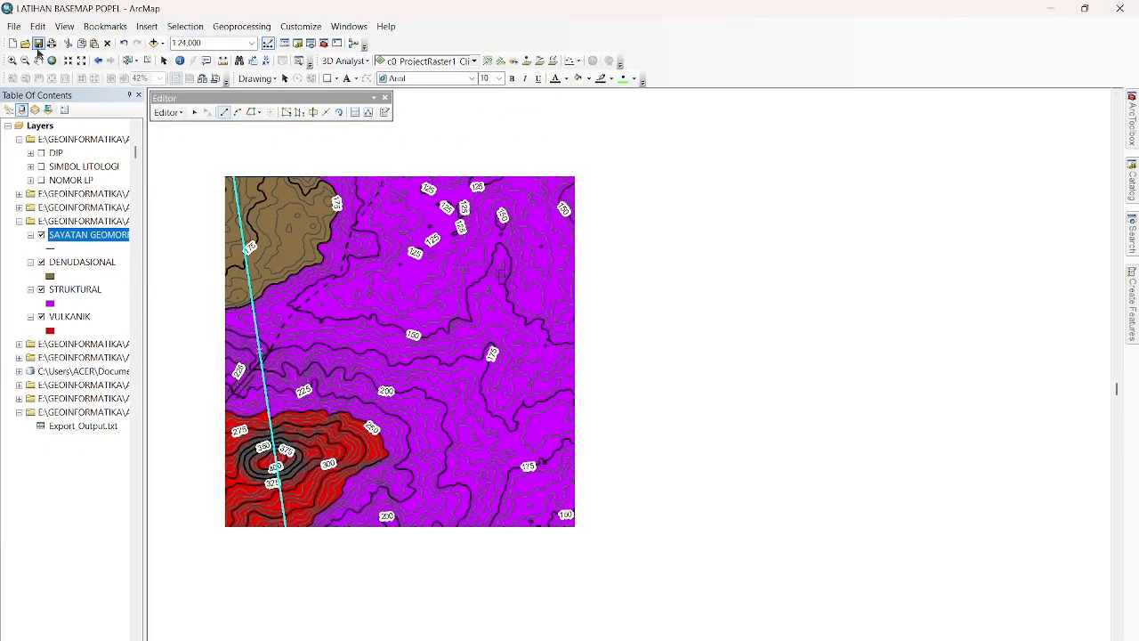
pyautogui.moveTo(159, 242); pyautogui.dragTo(262, 262)
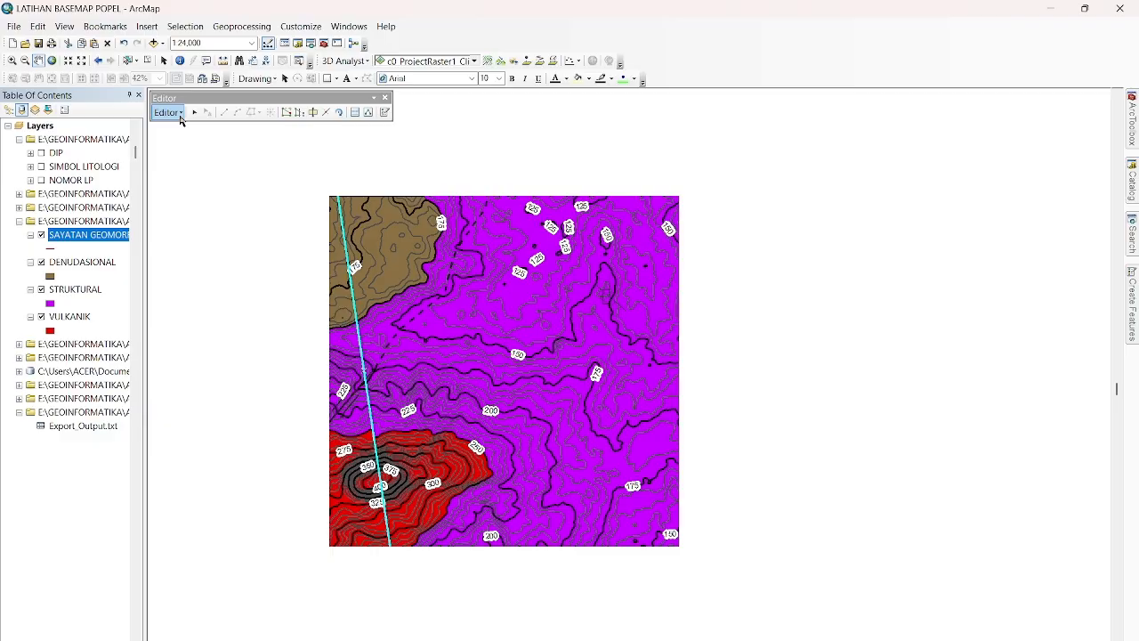
pyautogui.click(180, 119)
pyautogui.click(203, 145)
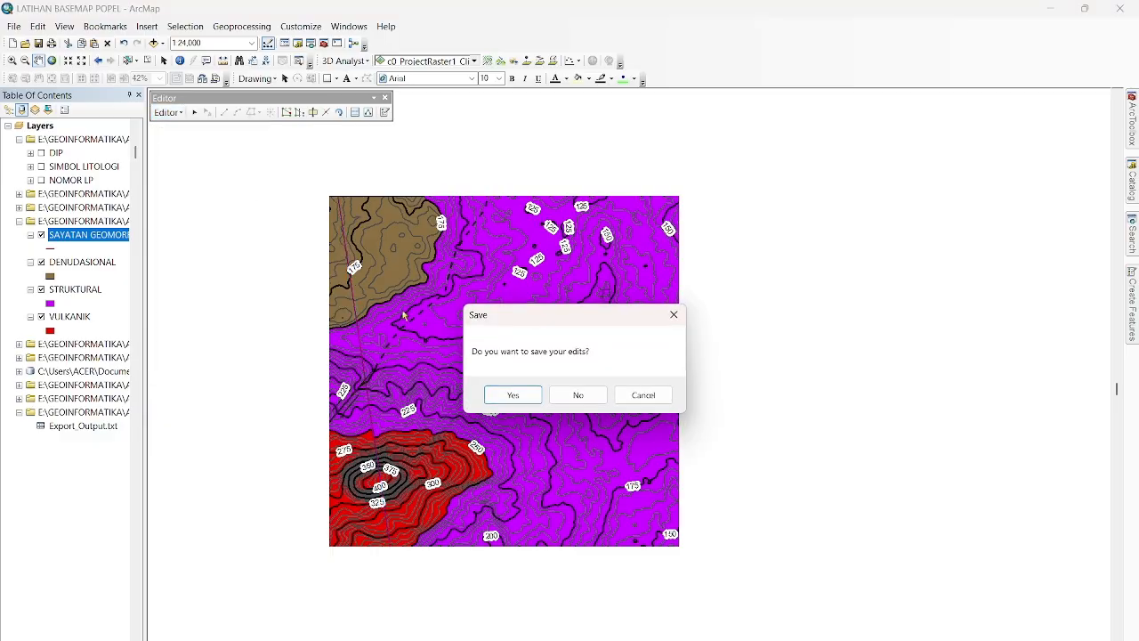
pyautogui.click(511, 398)
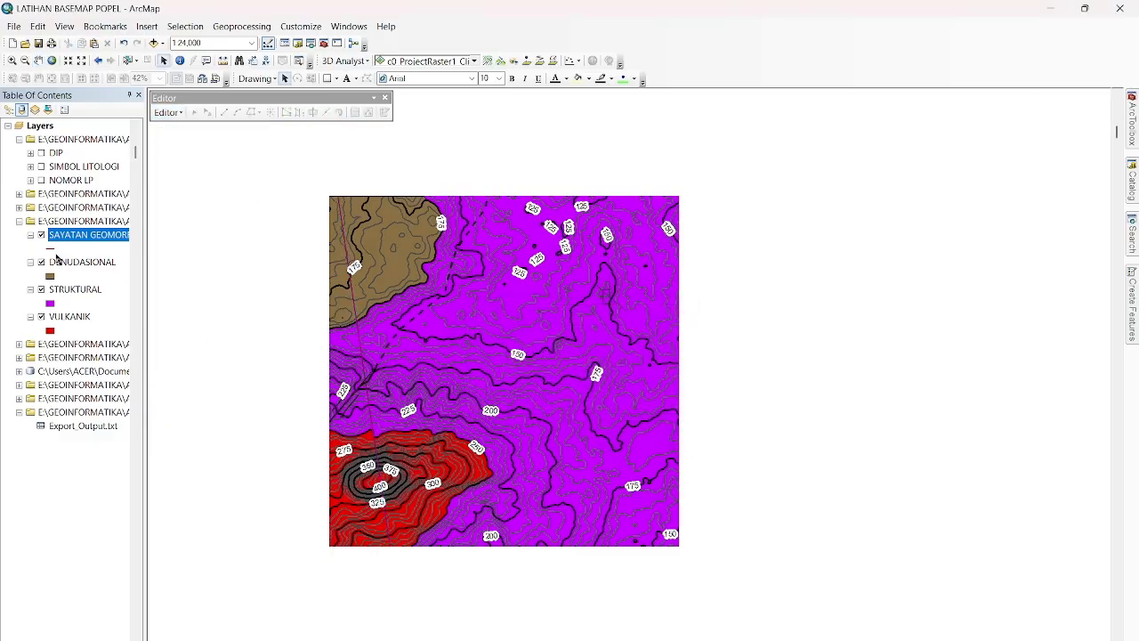
# Change the SAYATAN GEOMORF line symbol to the Major Road preset in black with an increased width.
pyautogui.click(54, 249)
pyautogui.click(425, 319)
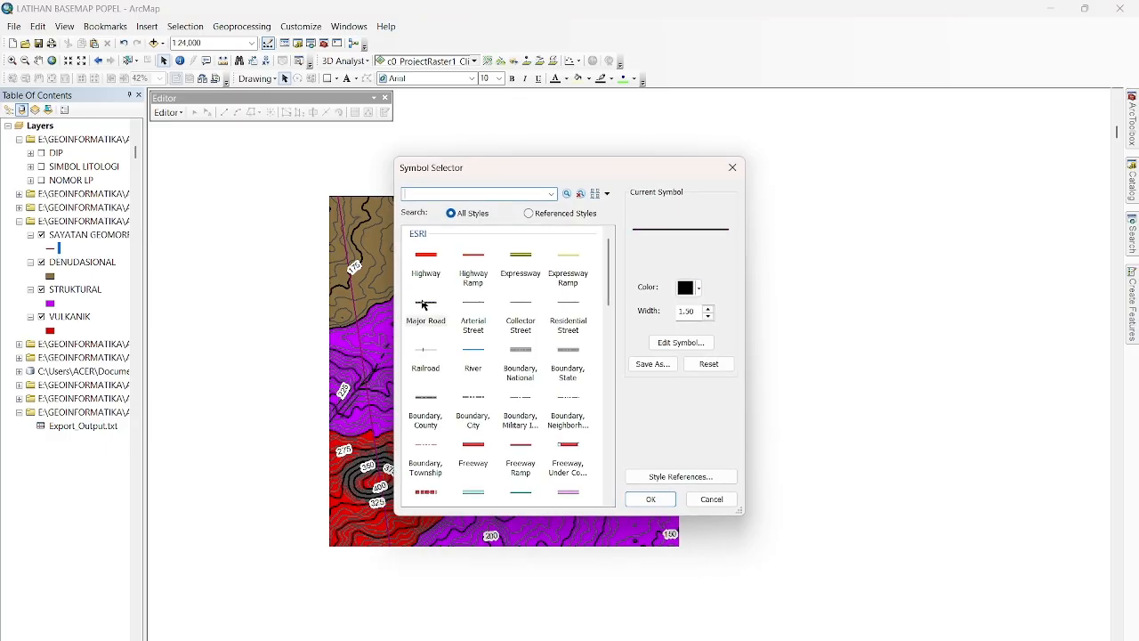
pyautogui.click(708, 308)
pyautogui.click(709, 308)
pyautogui.click(651, 499)
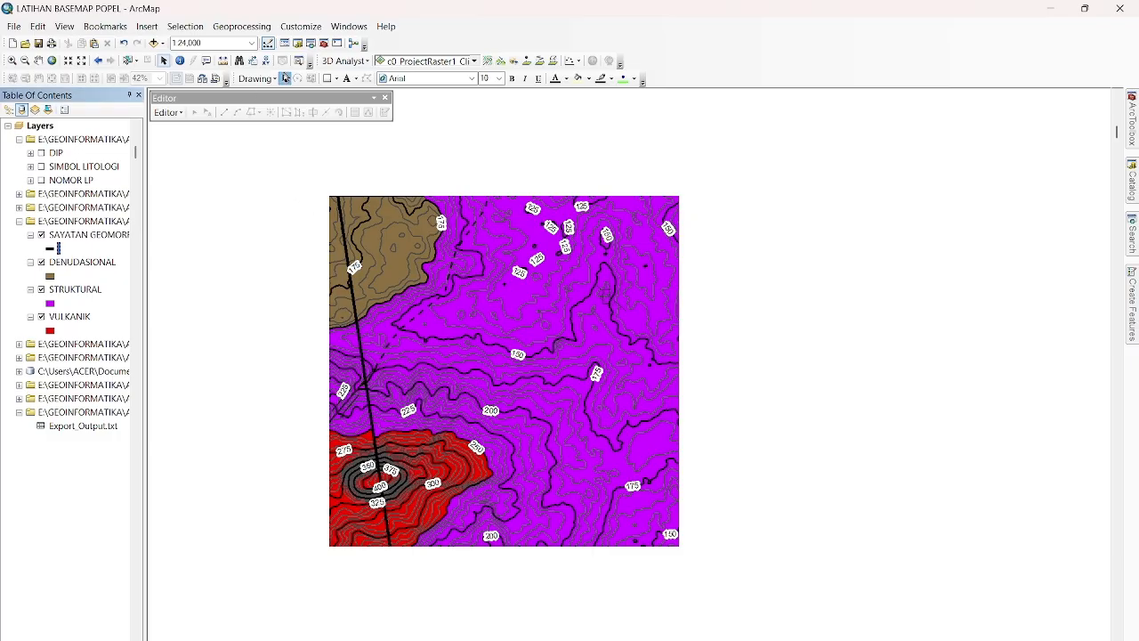
pyautogui.click(360, 62)
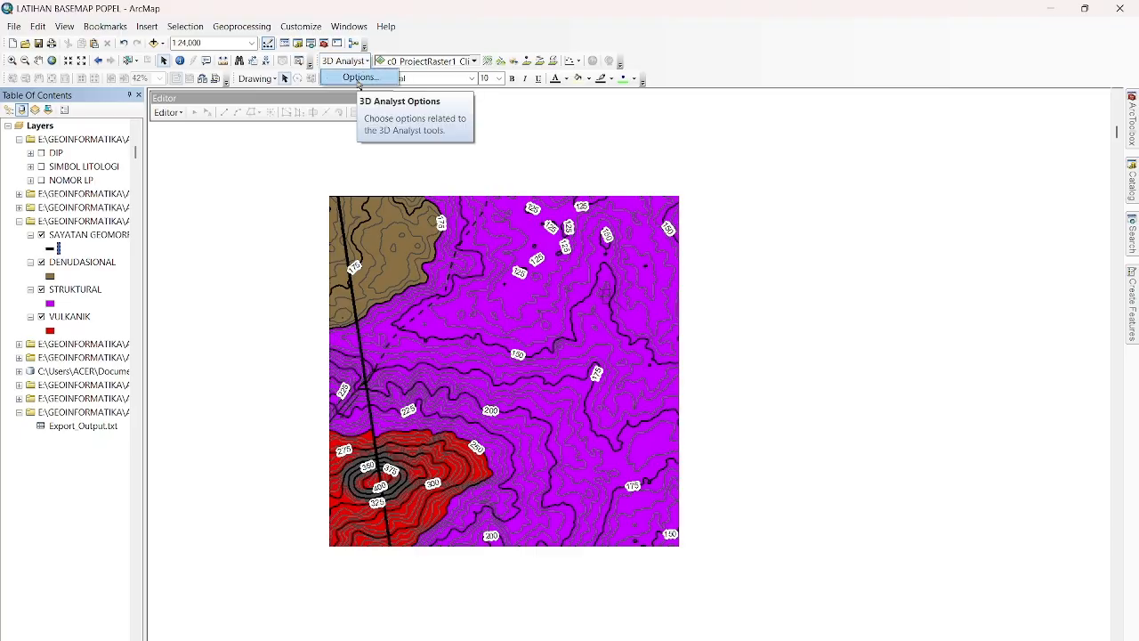
# Set the 3D Analyst save location for profile graph data to the E:\GEOINFORMATIKA\ArcGis\PETA GEOMORFOLOGI folder.
pyautogui.click(360, 78)
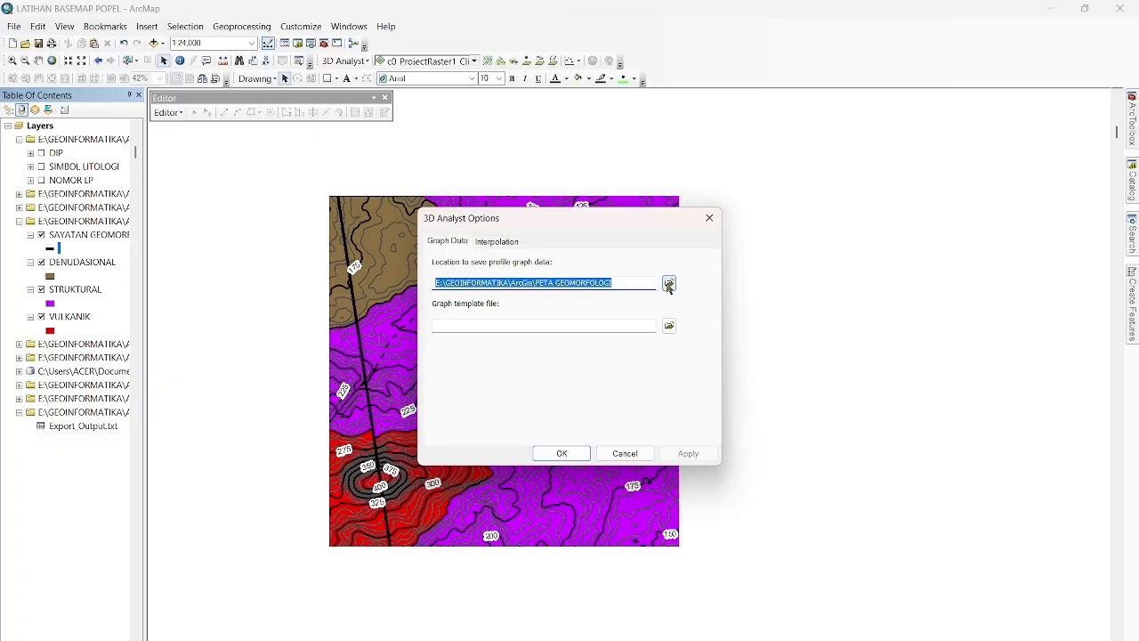
pyautogui.click(669, 285)
pyautogui.click(555, 249)
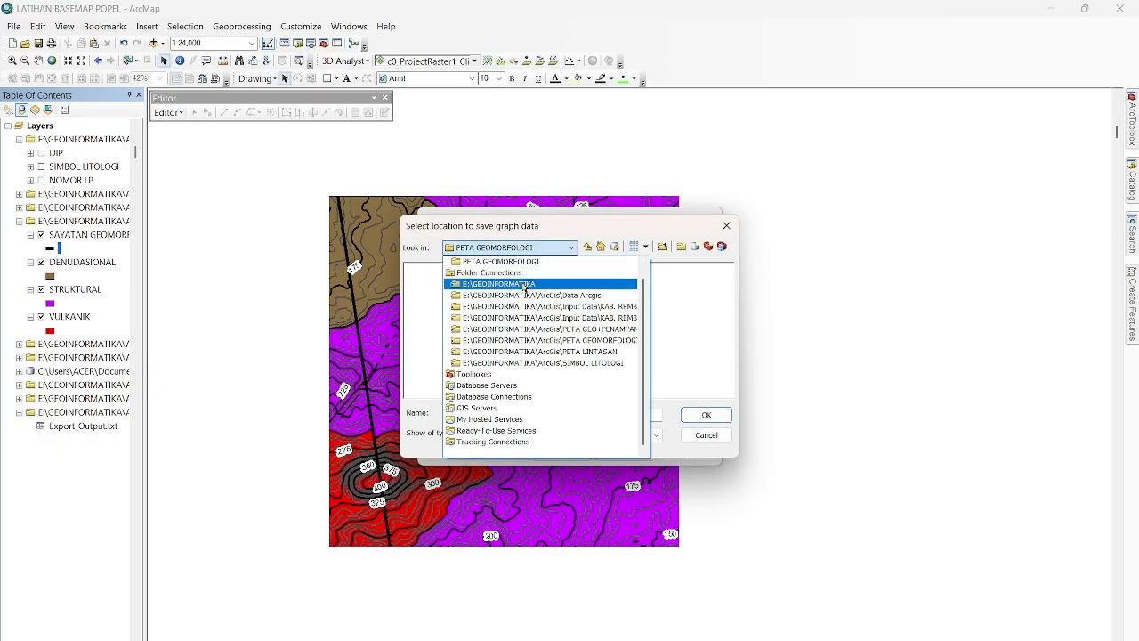
pyautogui.click(525, 284)
pyautogui.doubleClick(425, 272)
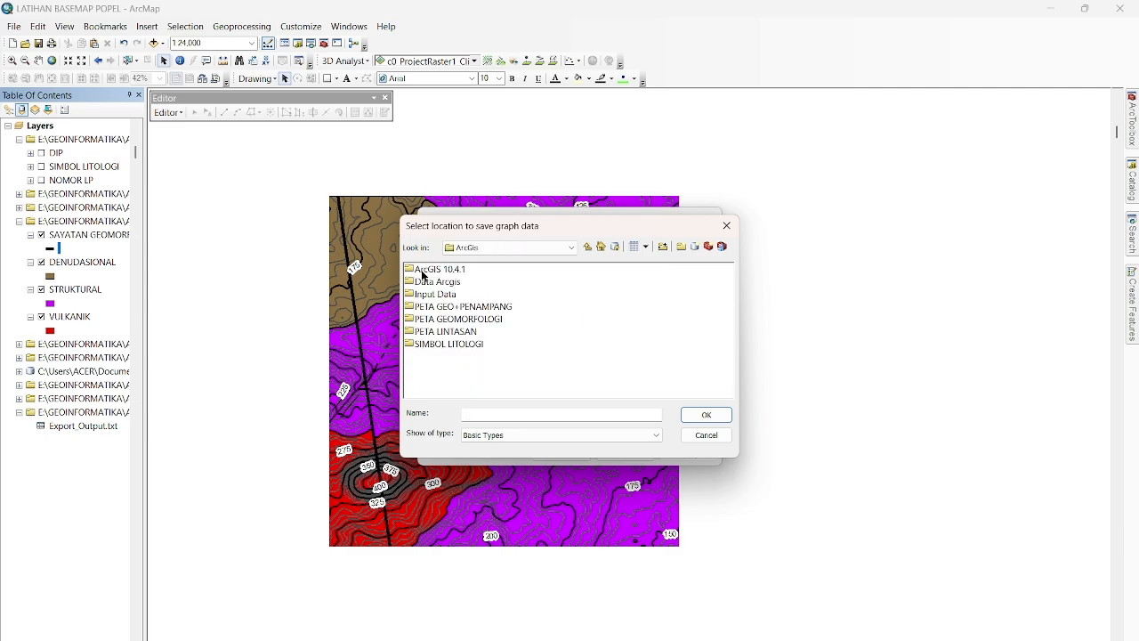
pyautogui.click(479, 319)
pyautogui.click(704, 415)
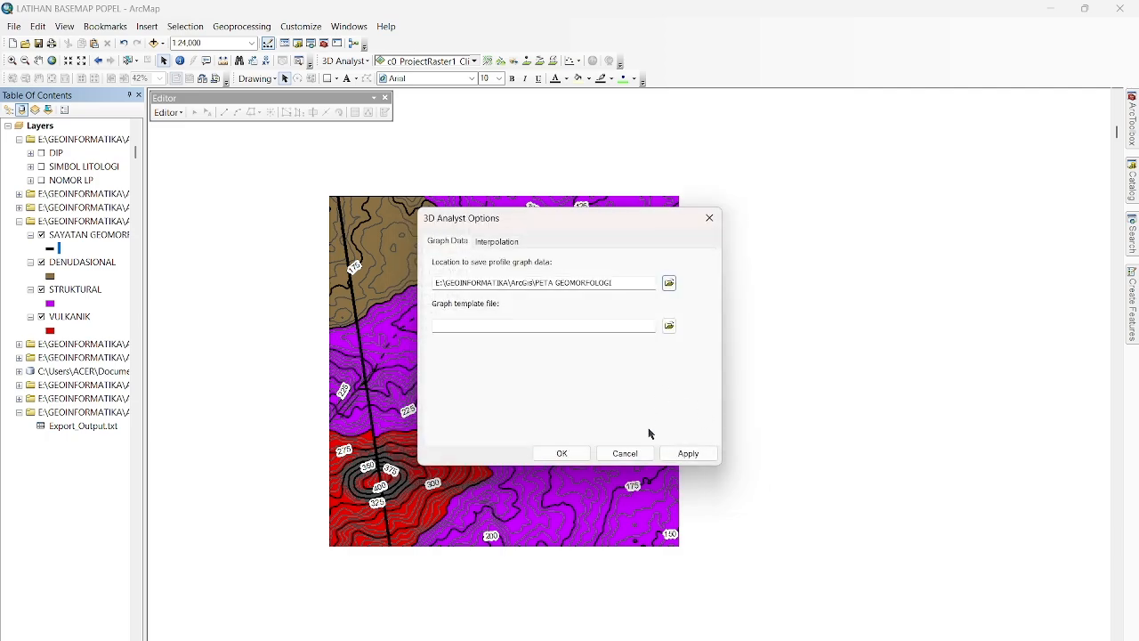
pyautogui.click(688, 454)
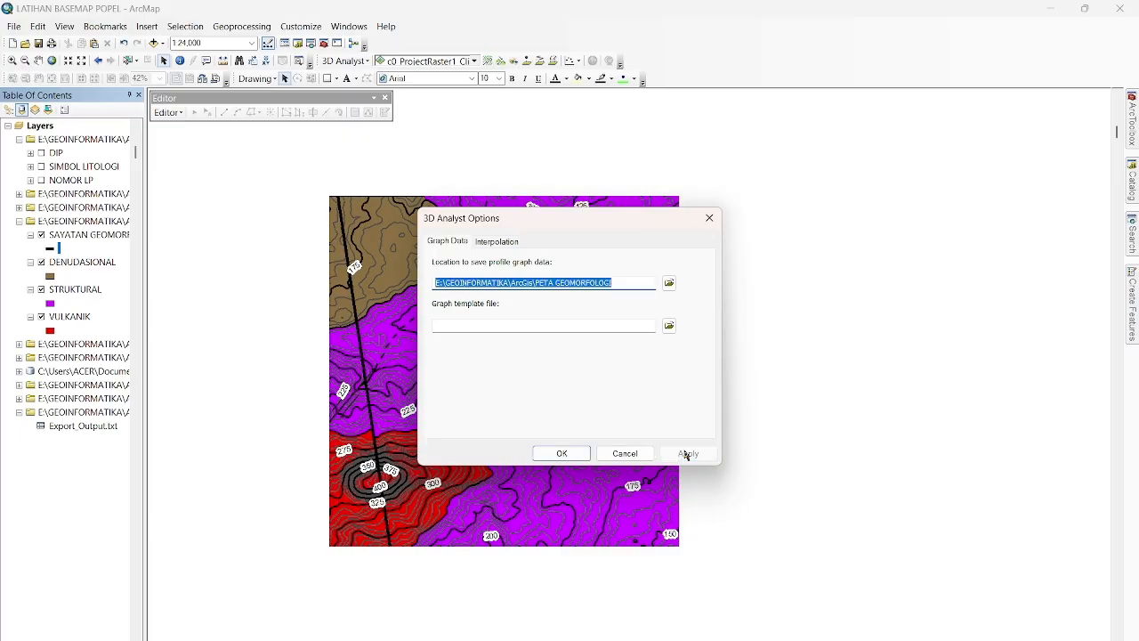
pyautogui.click(566, 454)
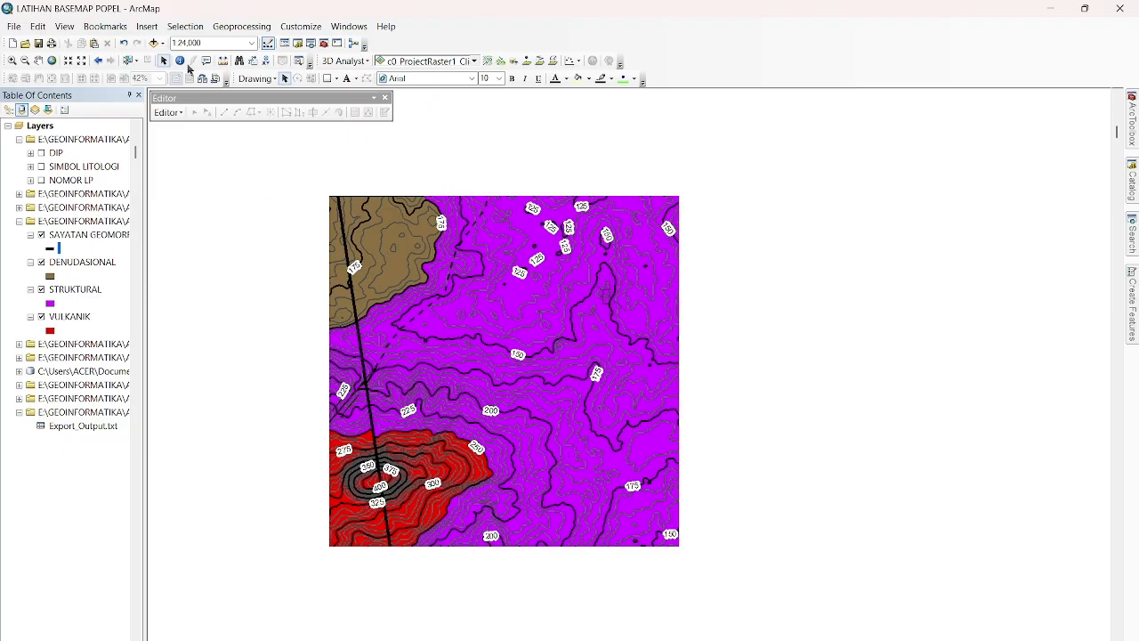
# Set the data frame extent to a fixed scale of 1:12,500.
pyautogui.scroll(-1, 307, 215)
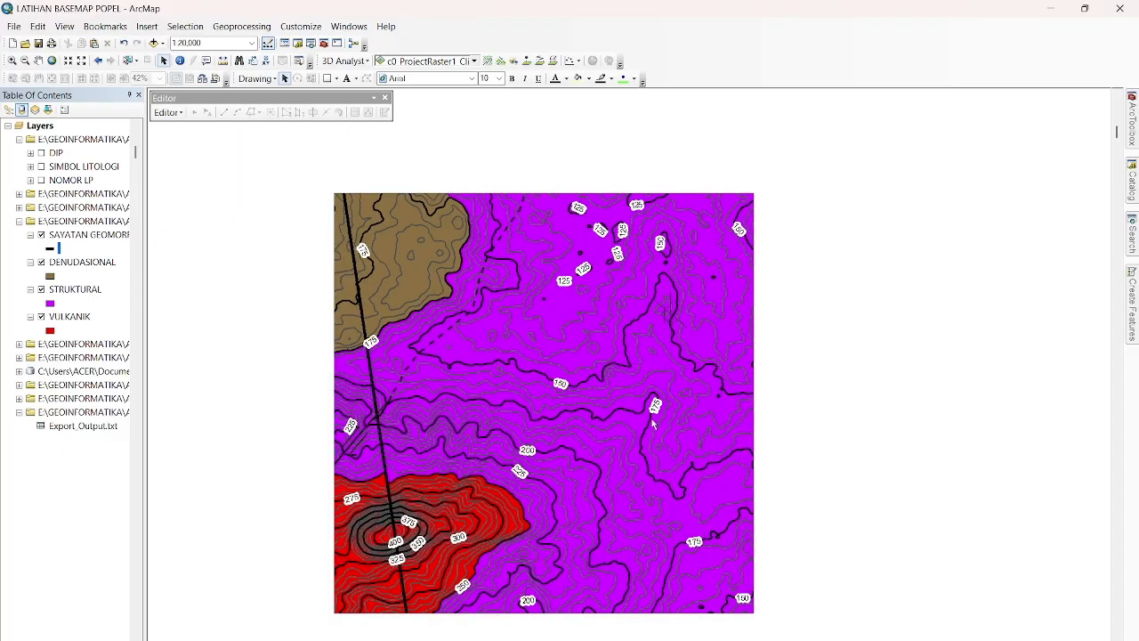
pyautogui.rightClick(235, 439)
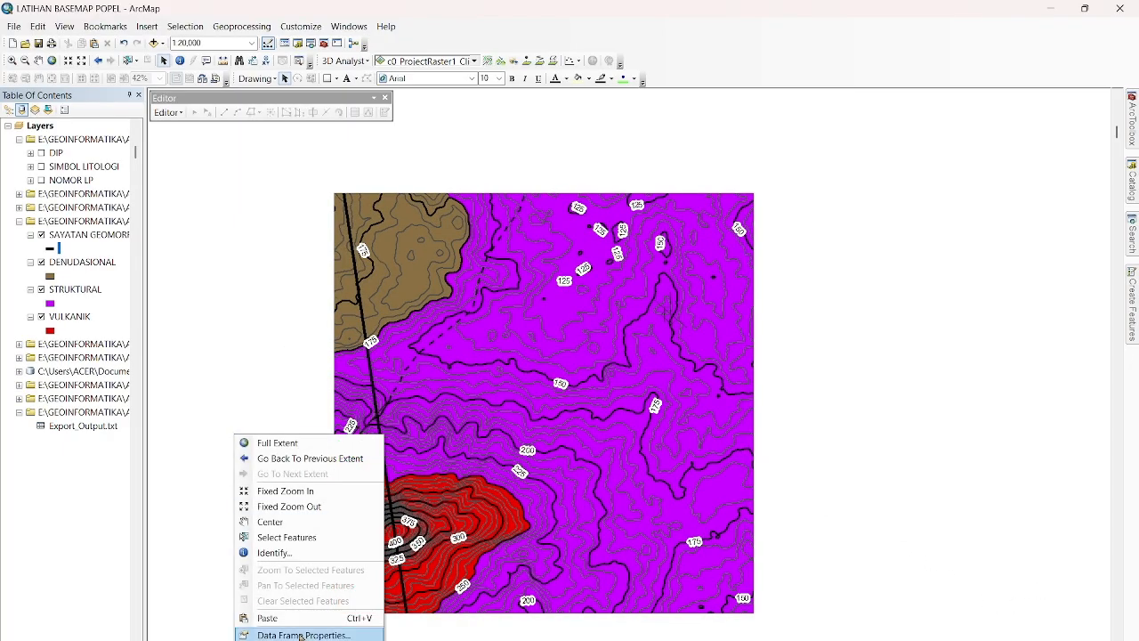
pyautogui.click(267, 633)
pyautogui.click(468, 196)
pyautogui.click(468, 208)
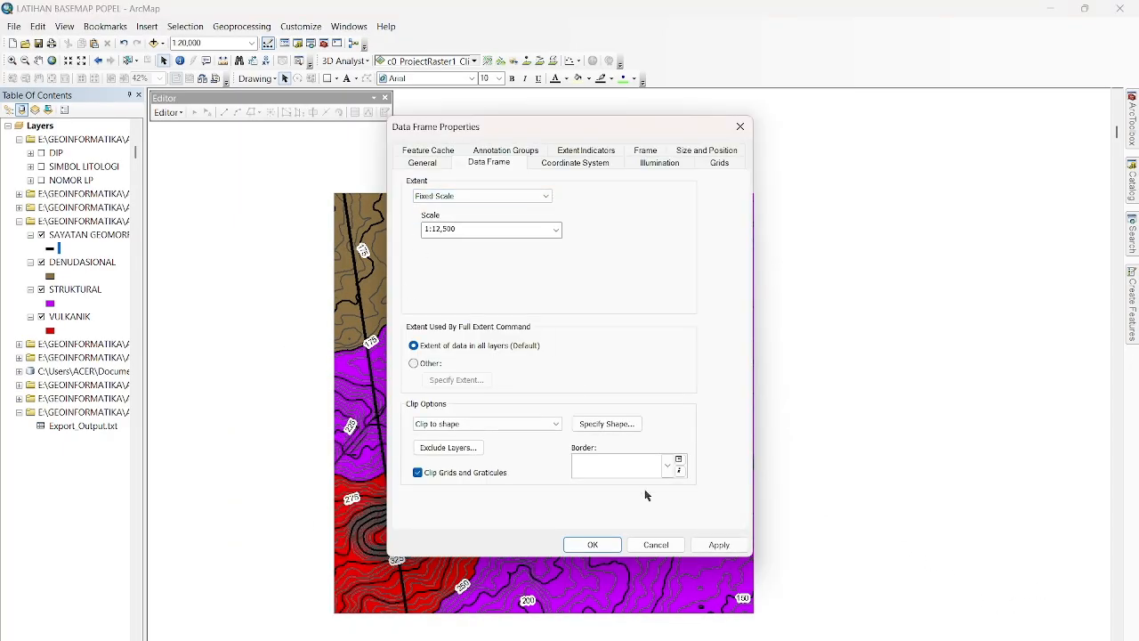
pyautogui.click(719, 545)
pyautogui.click(605, 546)
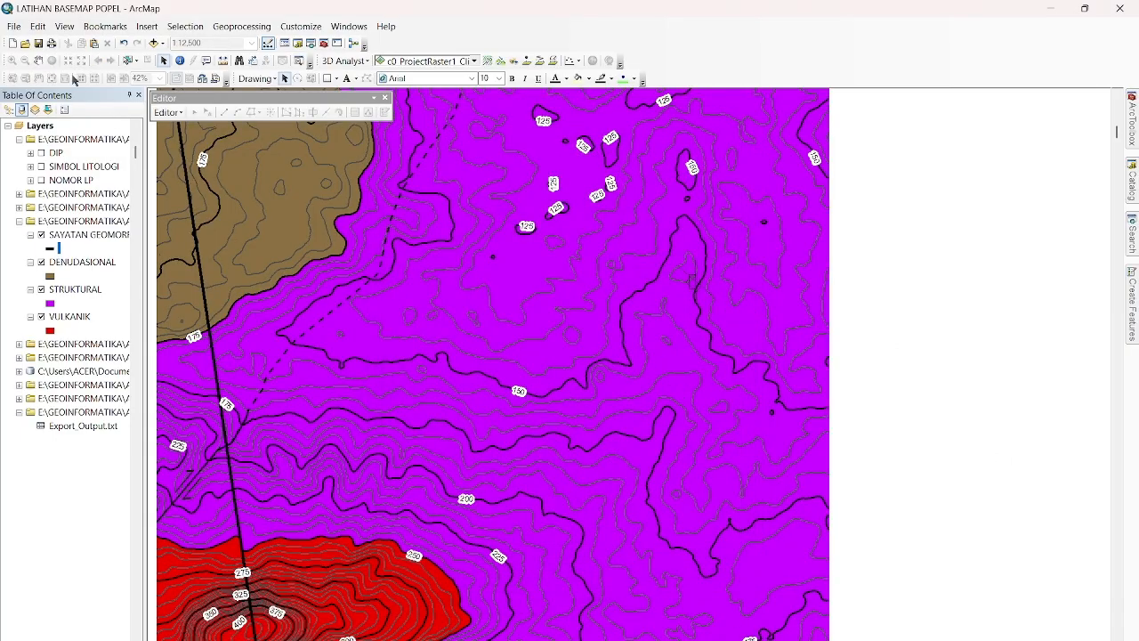
# Interpolate a 3D line along the SAYATAN GEOMORF section, from its northern end to its southern end at the map edge.
pyautogui.click(39, 61)
pyautogui.moveTo(312, 265); pyautogui.dragTo(409, 372)
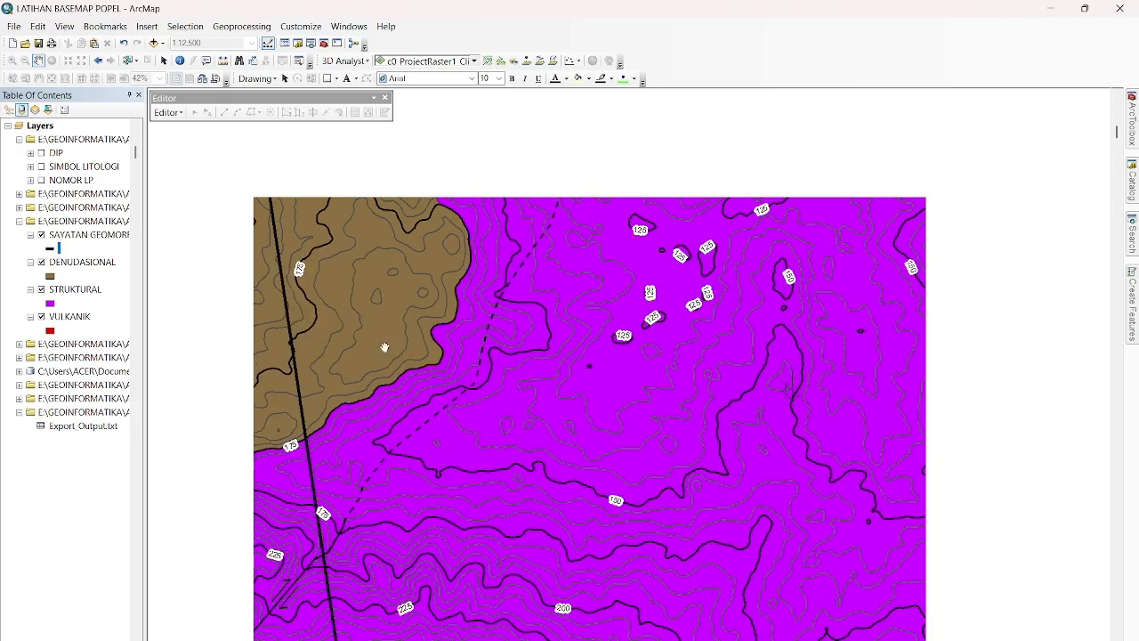
pyautogui.click(543, 61)
pyautogui.click(269, 199)
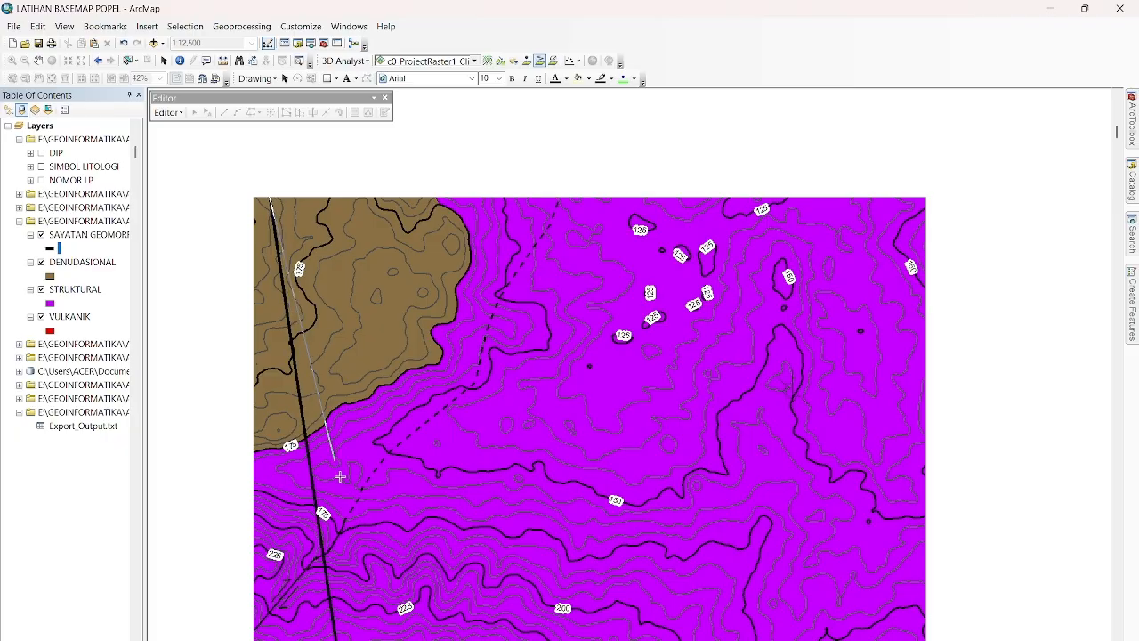
pyautogui.click(1118, 638)
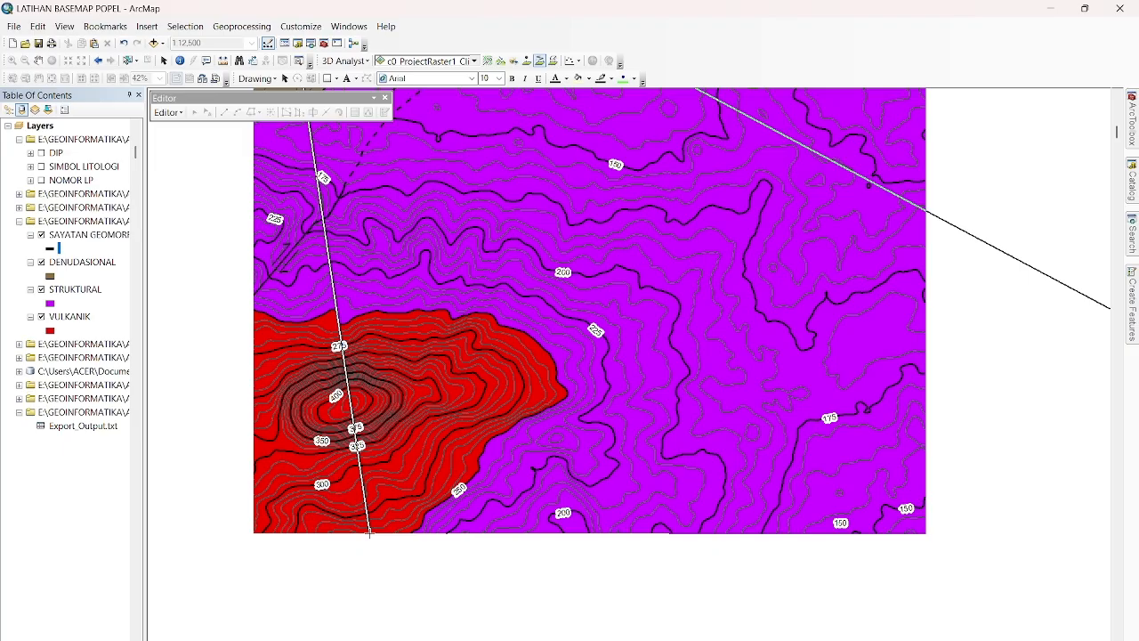
pyautogui.doubleClick(369, 532)
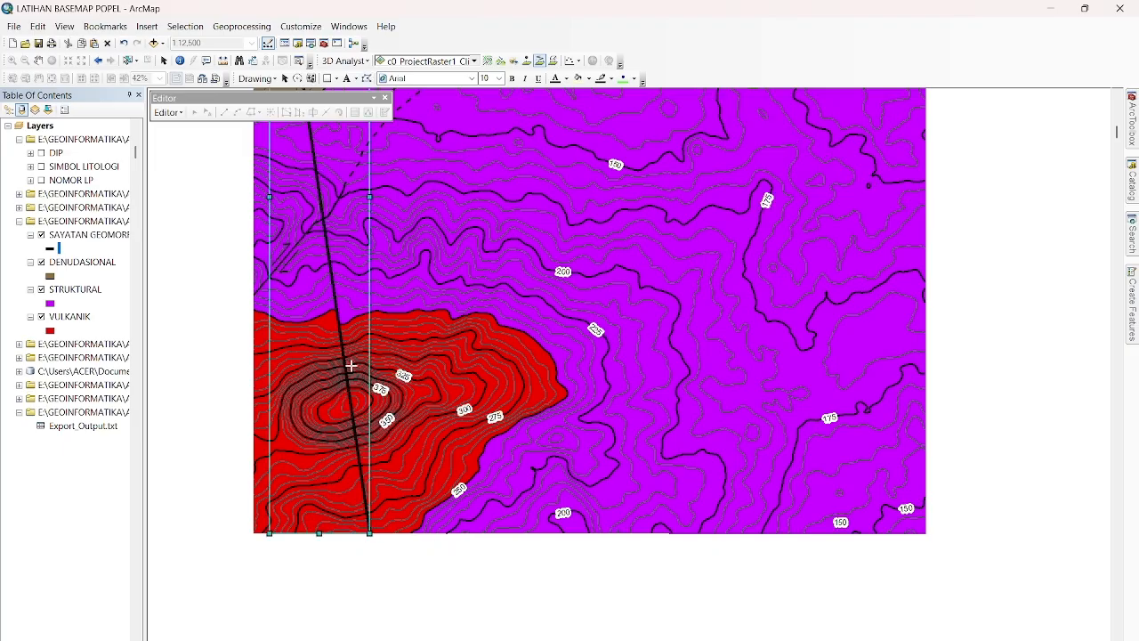
# Create a profile graph from the interpolated section line, then close the graph window.
pyautogui.click(39, 60)
pyautogui.moveTo(180, 255); pyautogui.dragTo(256, 367)
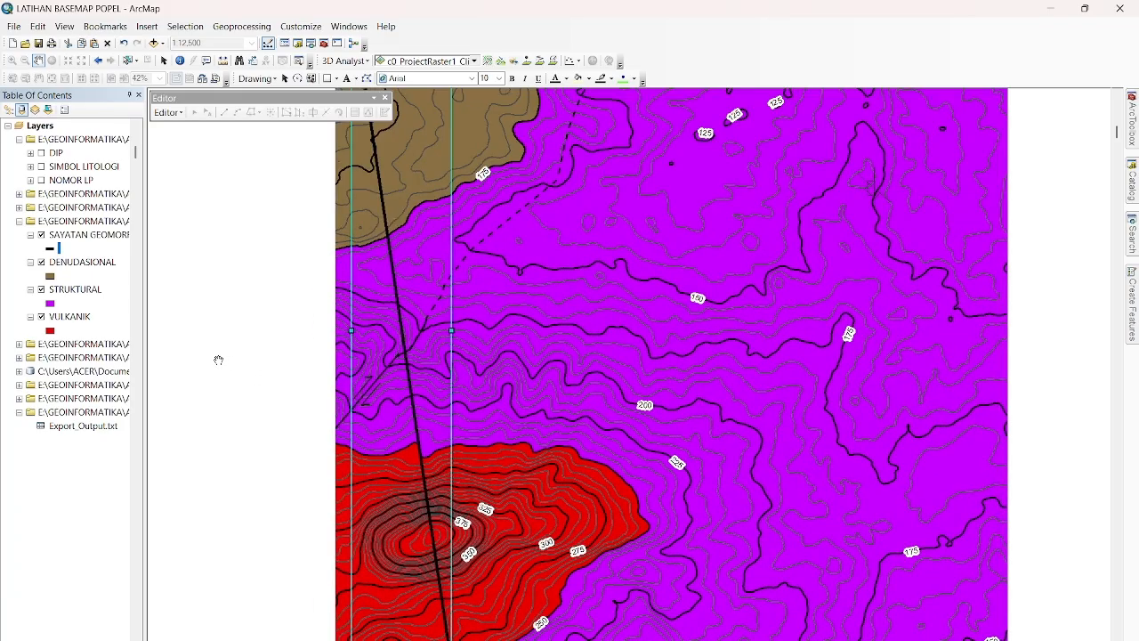
pyautogui.click(578, 62)
pyautogui.click(589, 74)
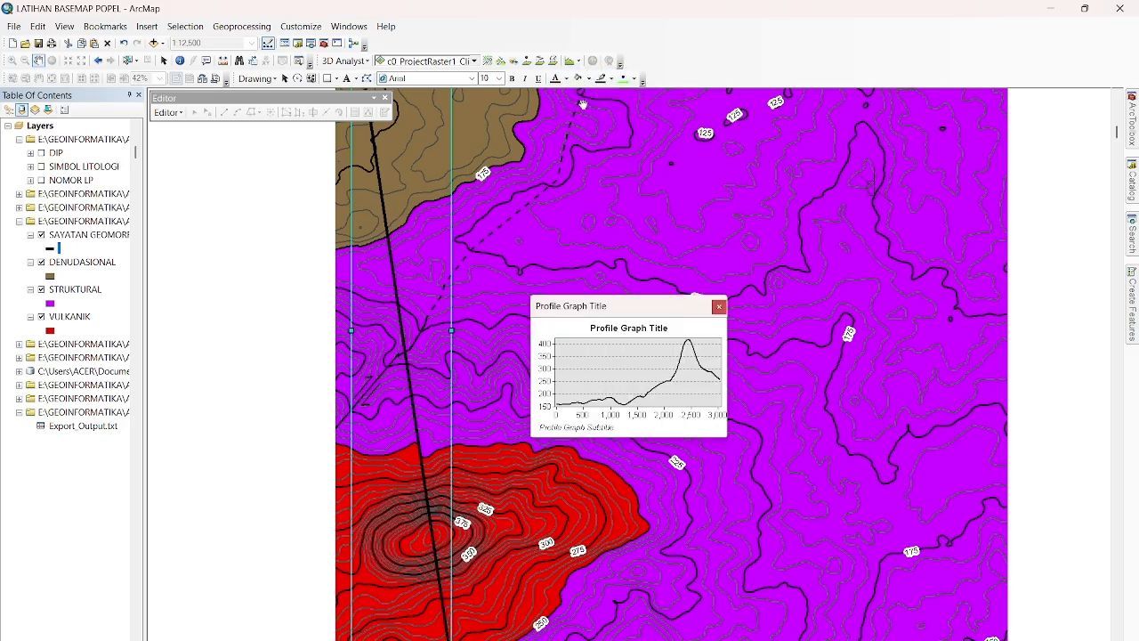
pyautogui.moveTo(648, 309); pyautogui.dragTo(575, 265)
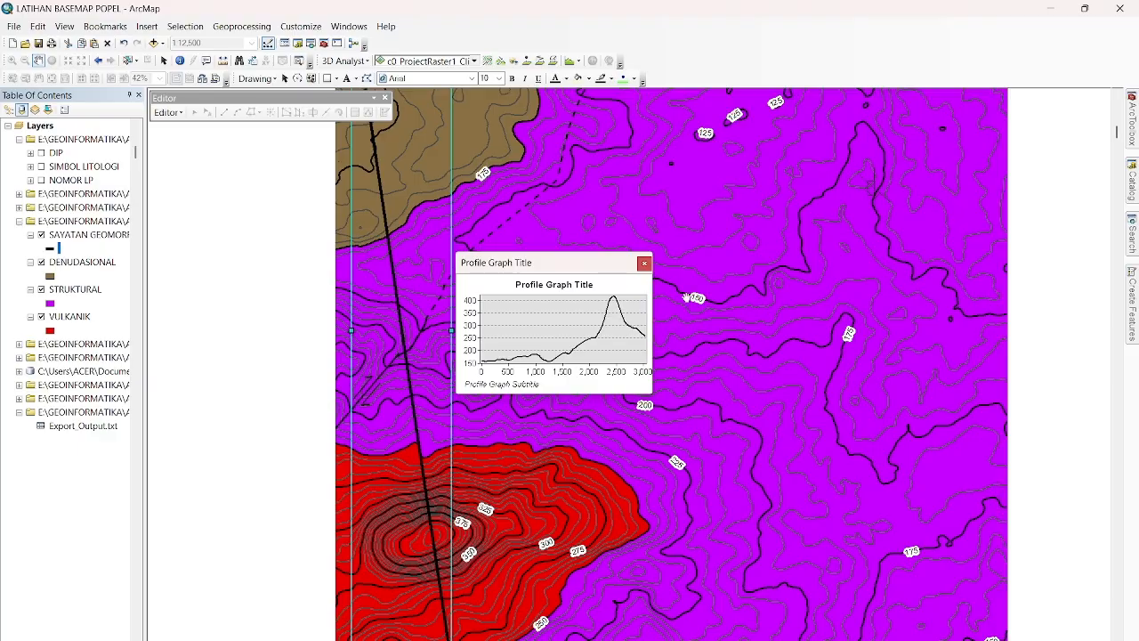
pyautogui.click(644, 263)
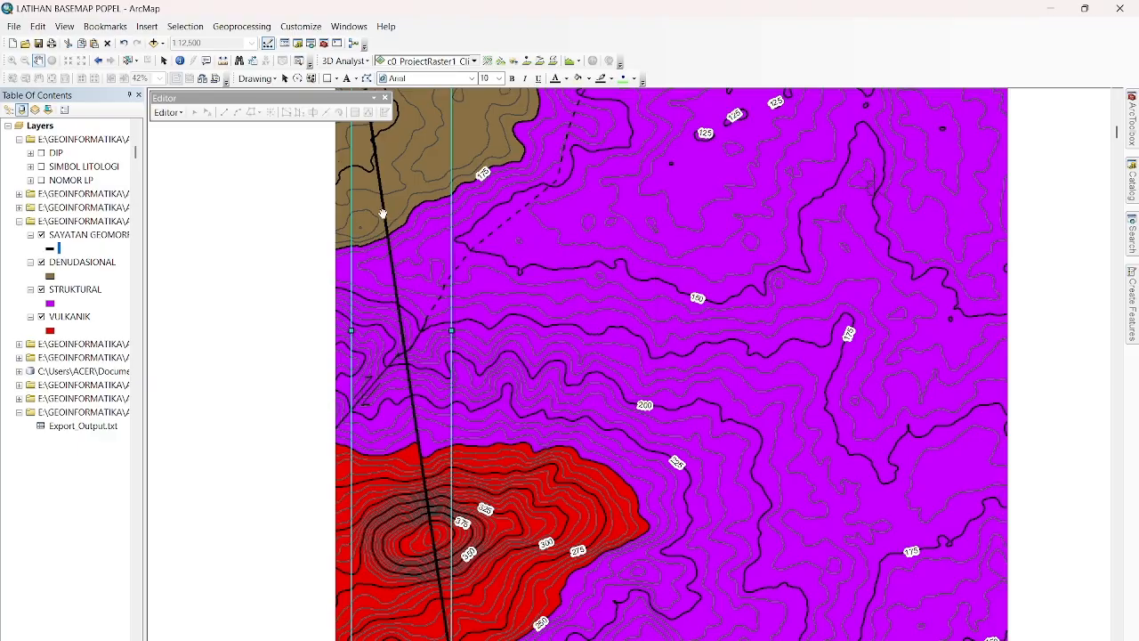
pyautogui.click(179, 116)
pyautogui.click(289, 163)
pyautogui.moveTo(426, 285); pyautogui.dragTo(297, 216)
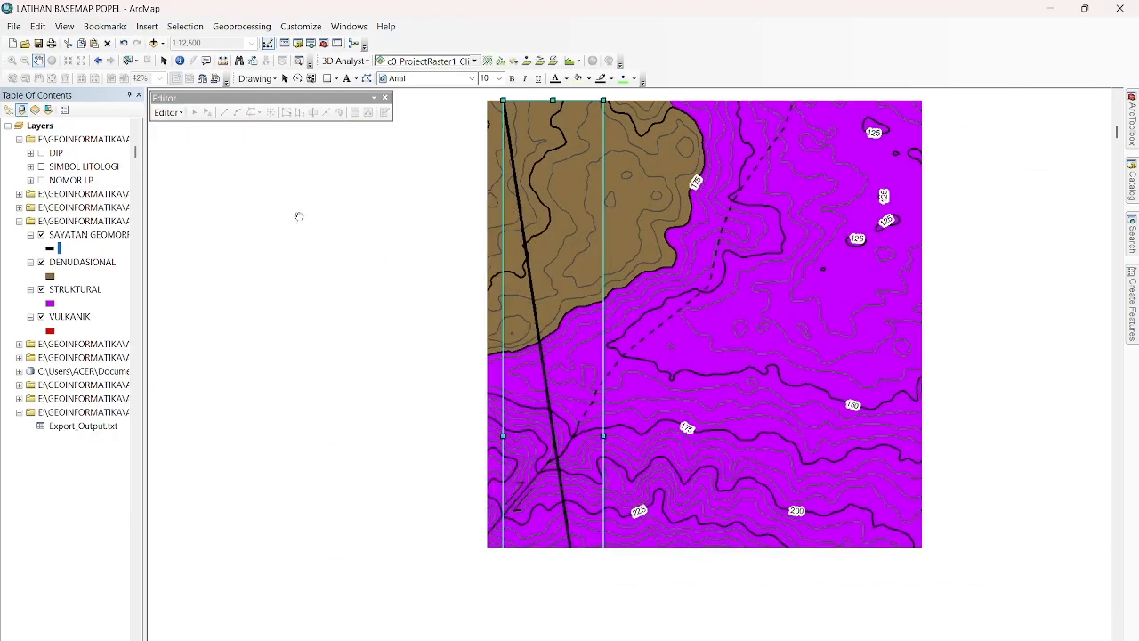
pyautogui.moveTo(384, 317); pyautogui.dragTo(217, 280)
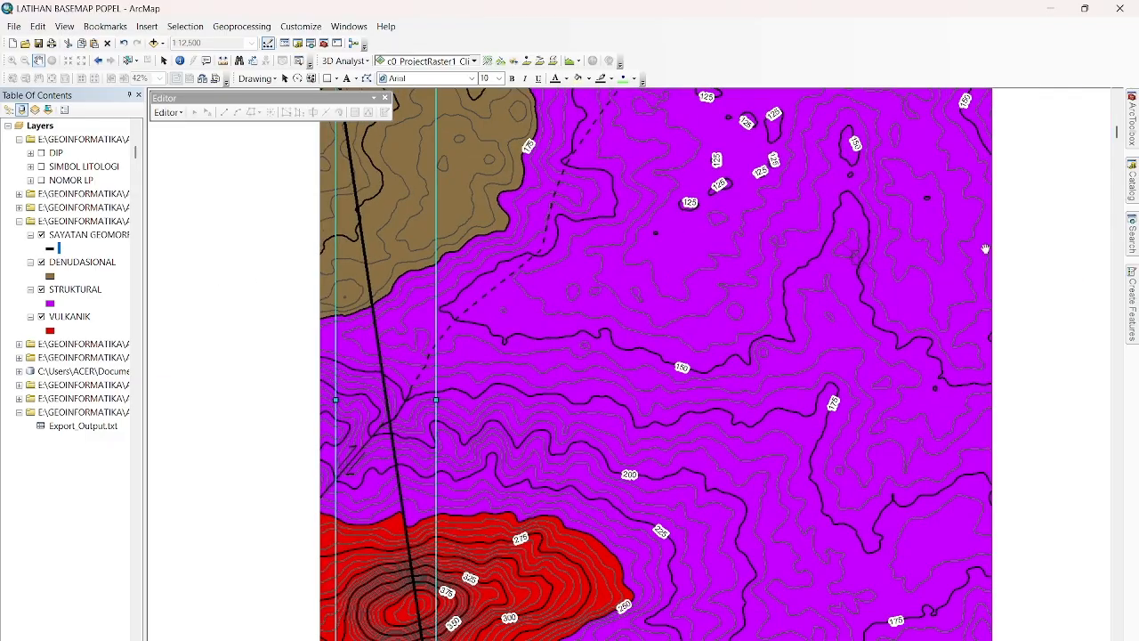
# Refresh the PETA GEOMORFOLOGI folder in the catalog and add PG1.shp to the map layers, accepting its missing spatial reference.
pyautogui.click(1133, 191)
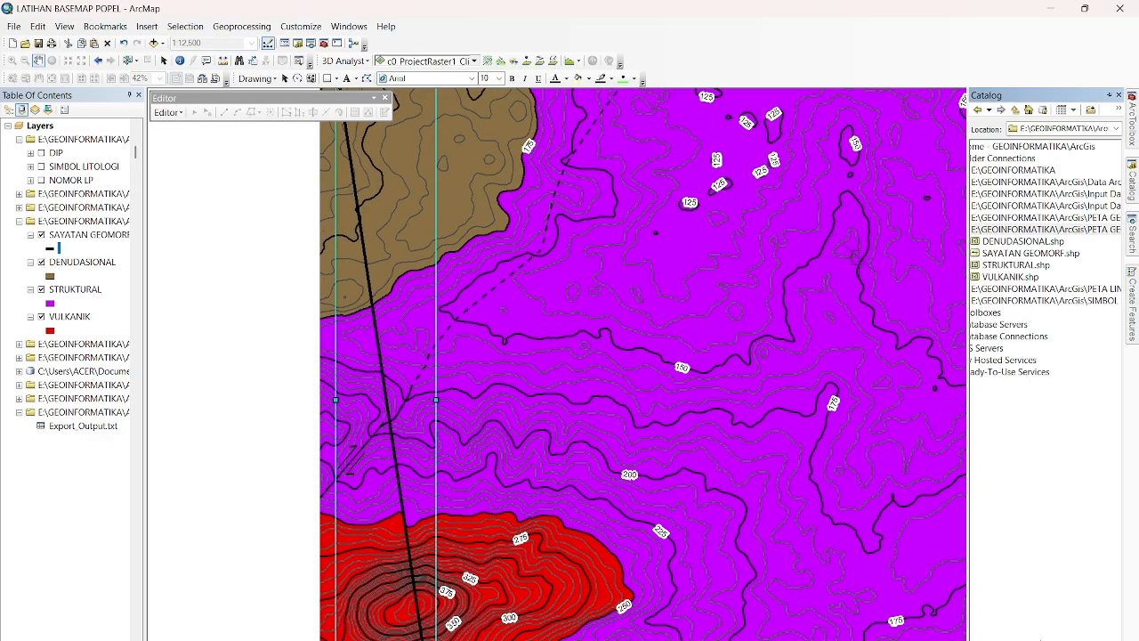
pyautogui.click(1006, 639)
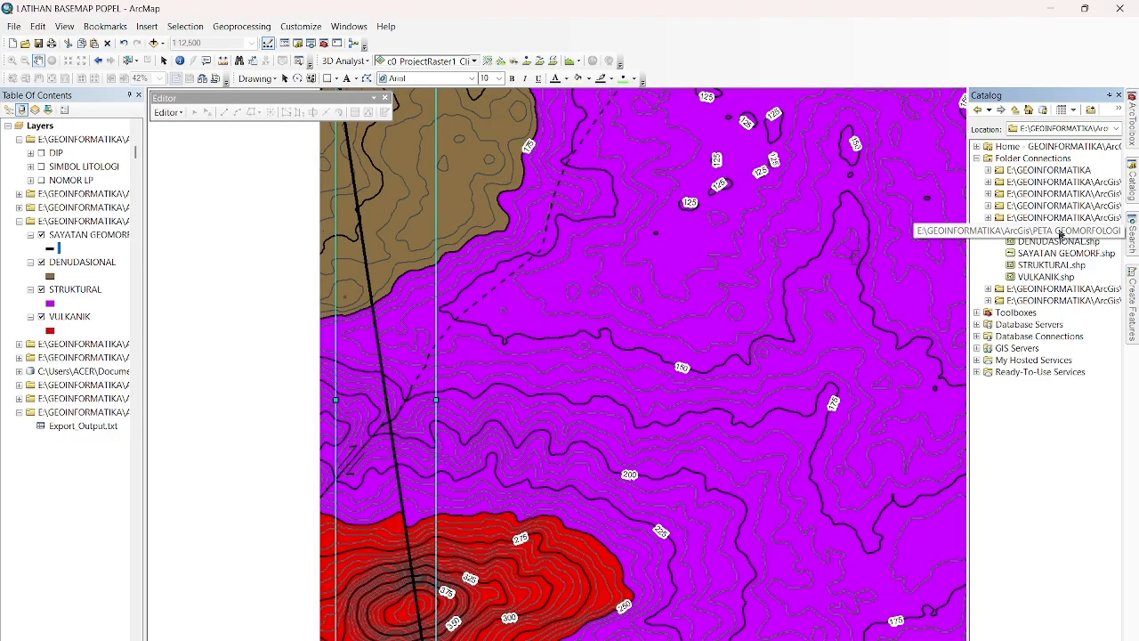
pyautogui.rightClick(1059, 233)
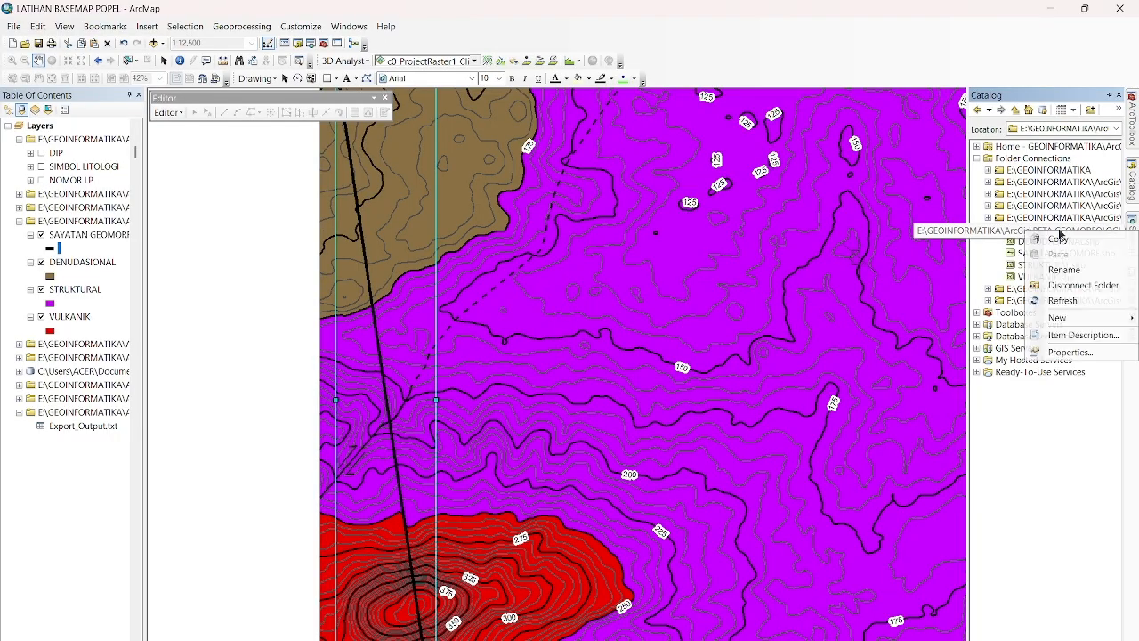
pyautogui.click(1057, 306)
pyautogui.click(986, 640)
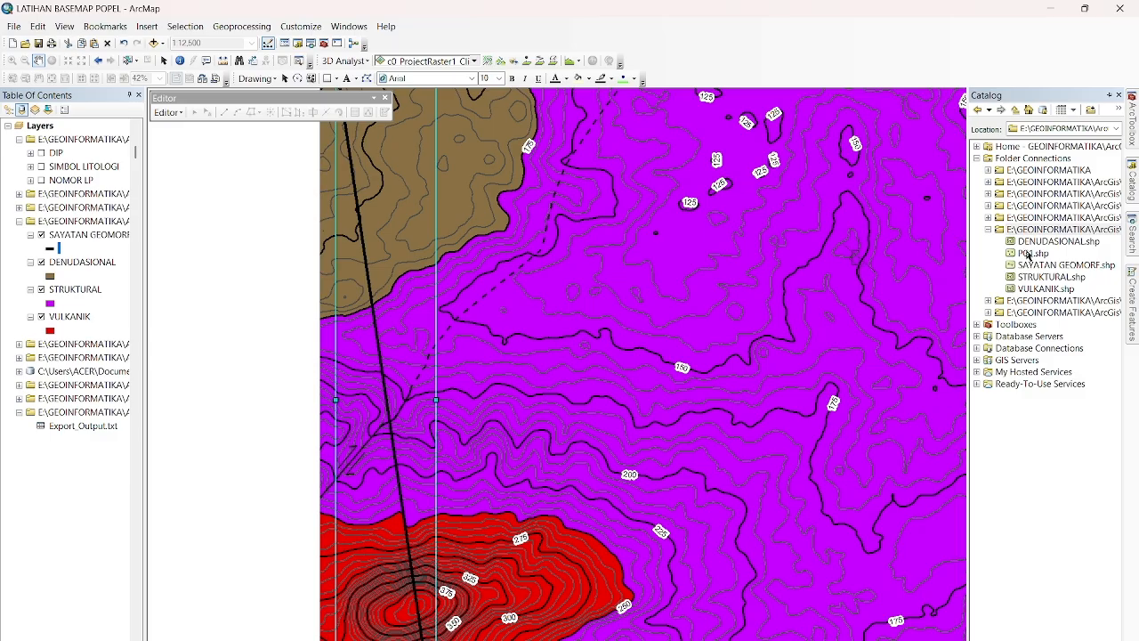
pyautogui.moveTo(1028, 257); pyautogui.dragTo(70, 255)
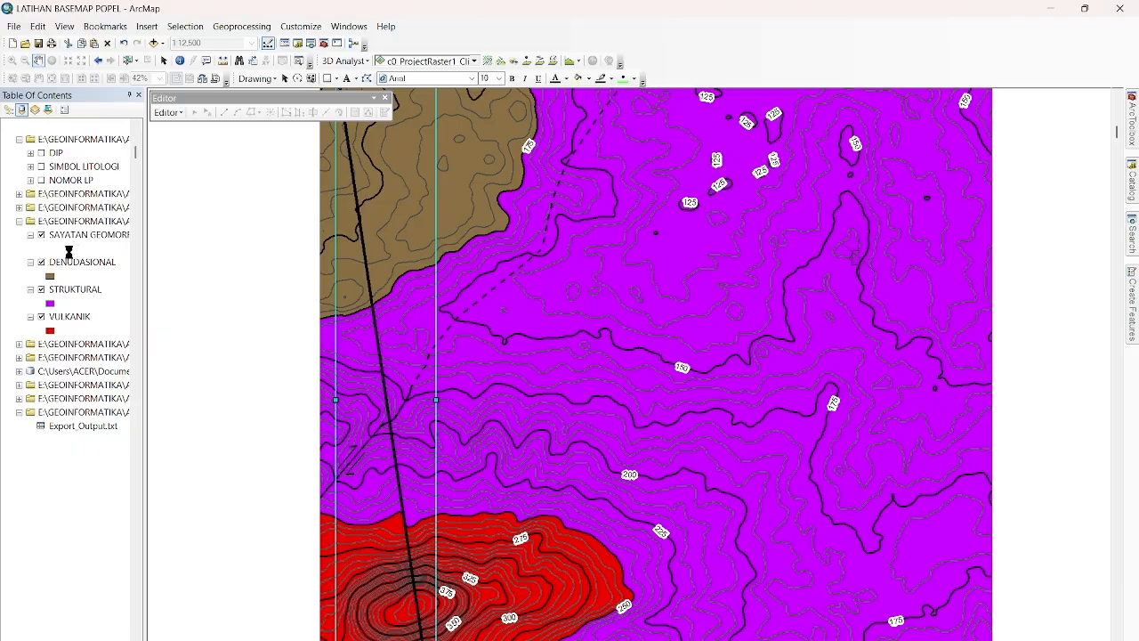
pyautogui.click(681, 411)
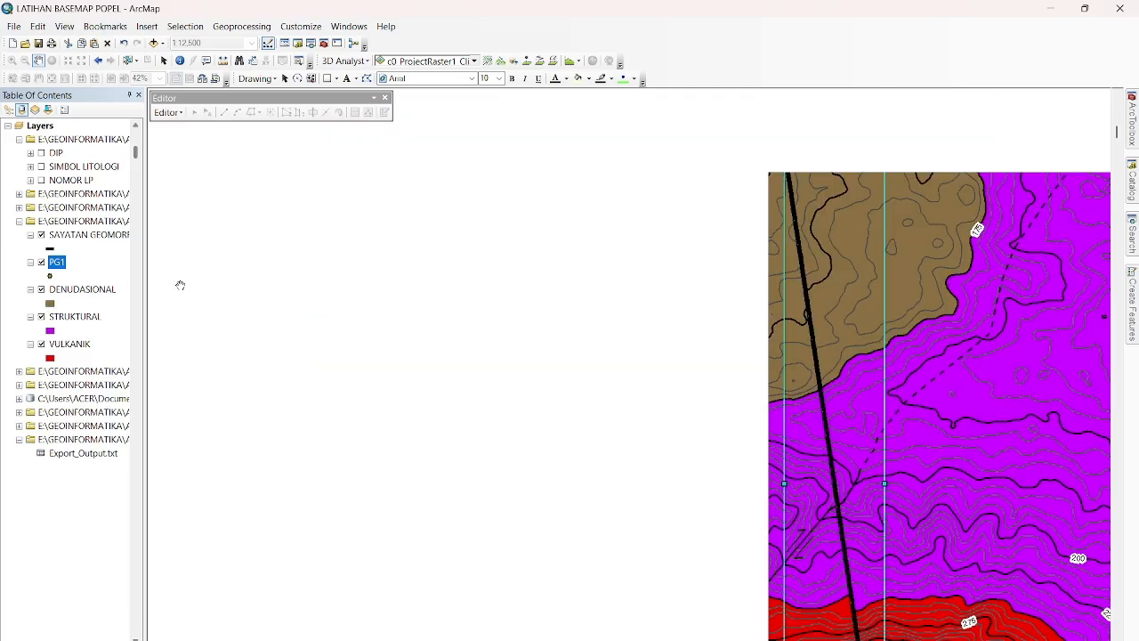
# Open the attribute table of the PG1 layer.
pyautogui.moveTo(457, 323); pyautogui.dragTo(275, 259)
pyautogui.moveTo(400, 304); pyautogui.dragTo(255, 299)
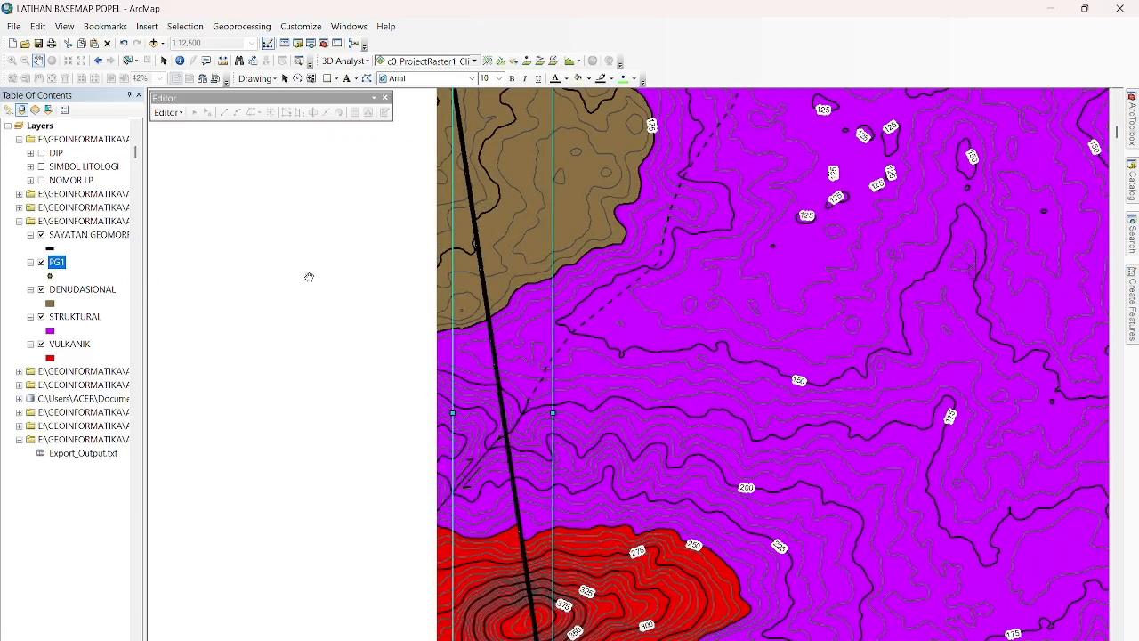
pyautogui.moveTo(324, 266); pyautogui.dragTo(231, 325)
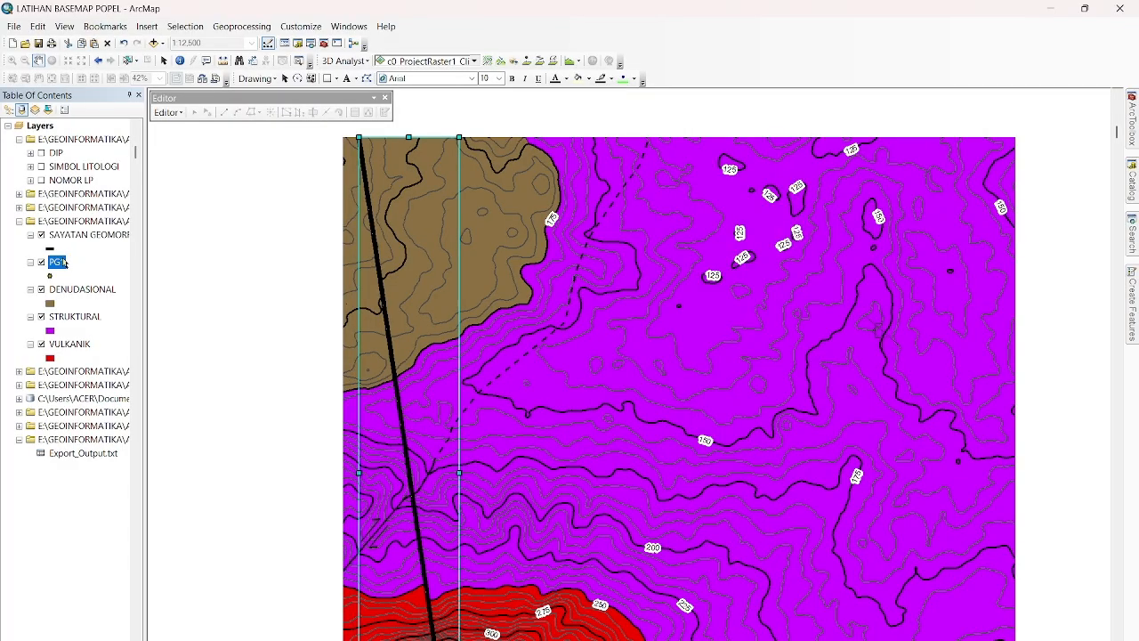
pyautogui.rightClick(61, 262)
pyautogui.click(124, 301)
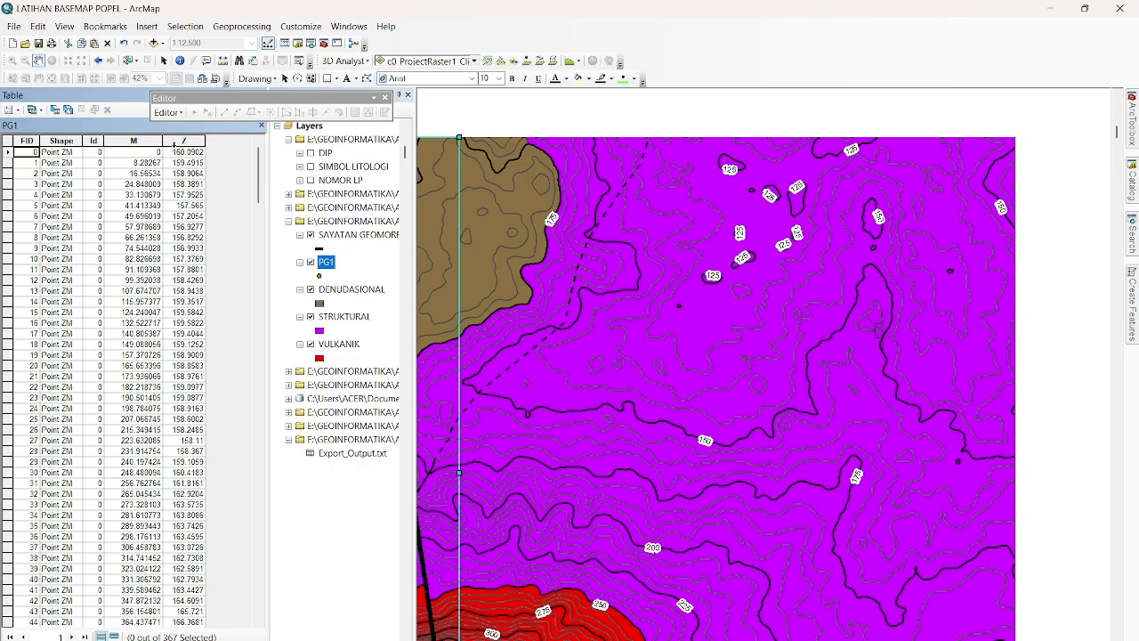
pyautogui.click(12, 110)
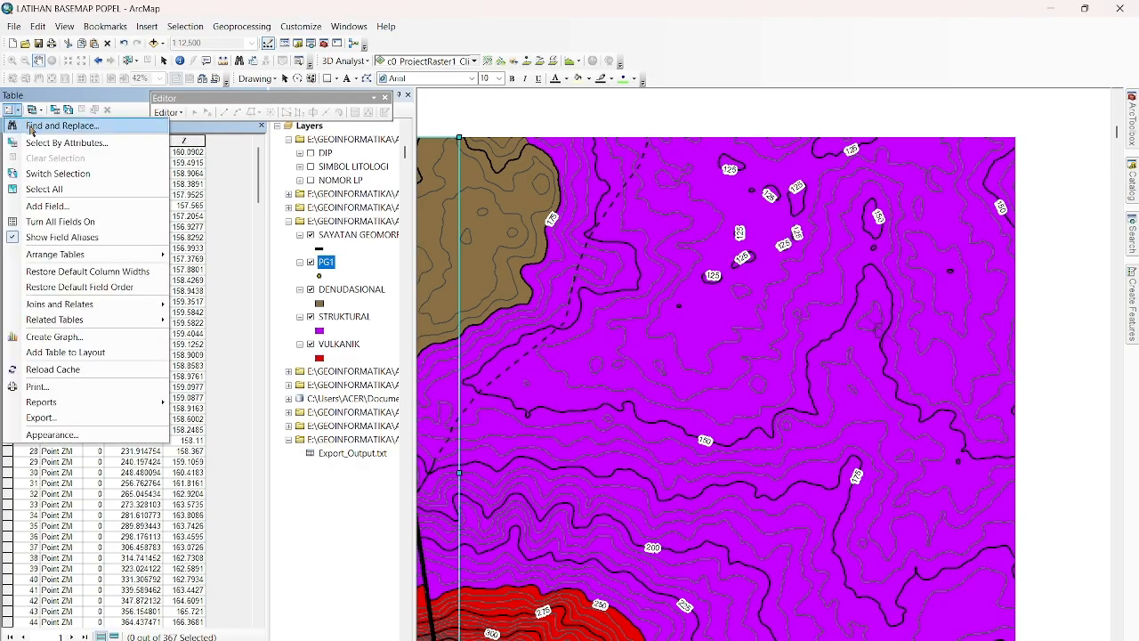
pyautogui.click(49, 206)
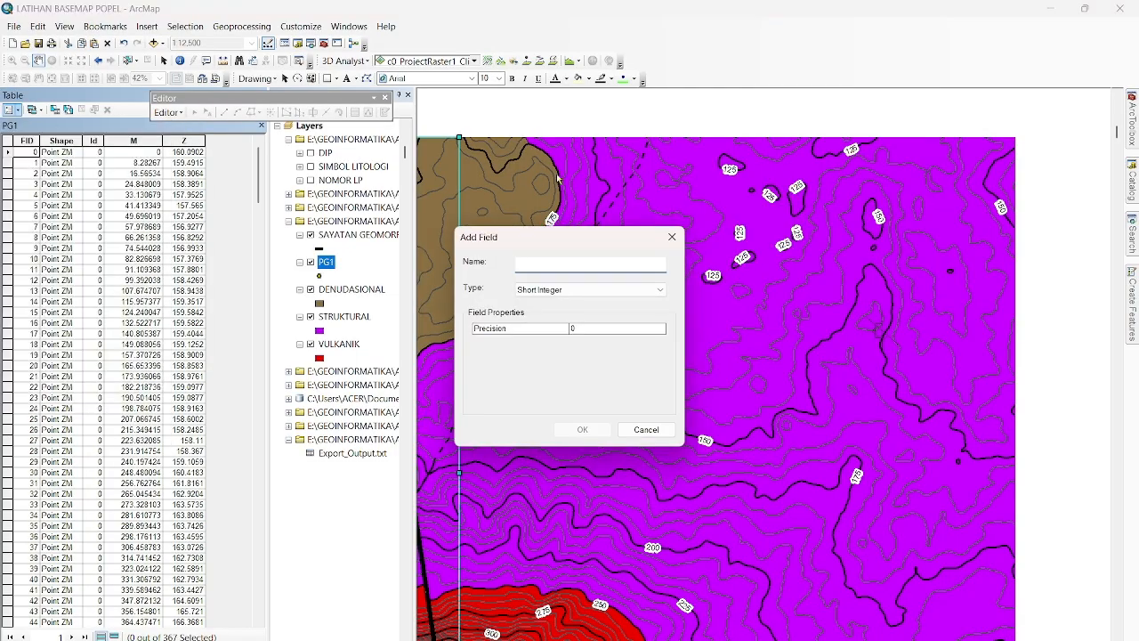
pyautogui.click(672, 238)
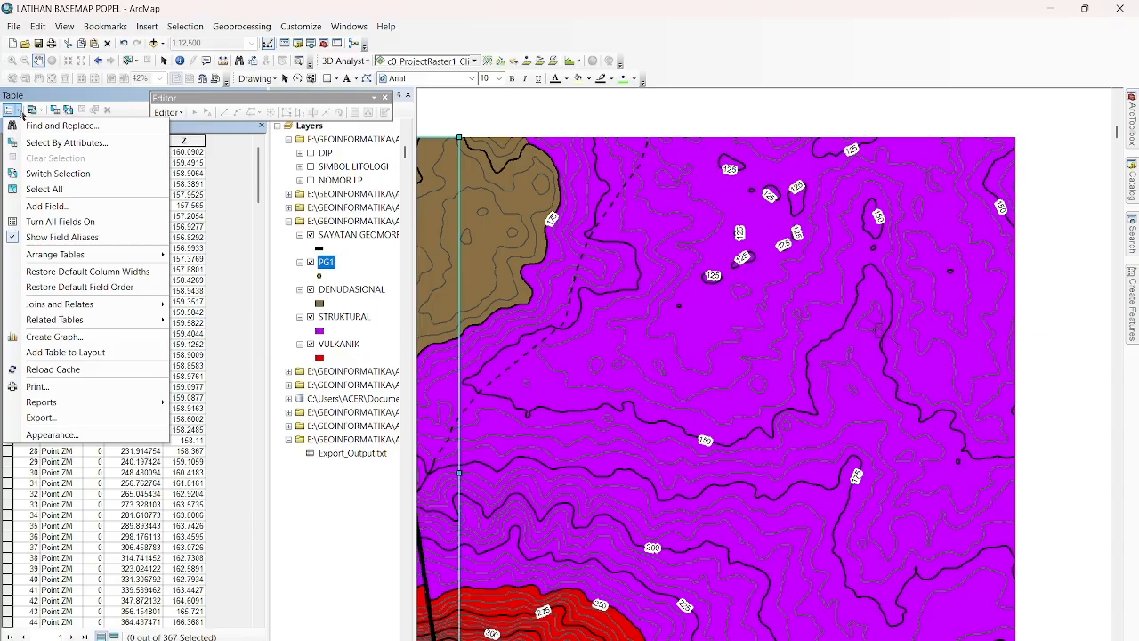
# Add a Text field named BATAS BNTK LAHAN to the PG1 table, accepting the automatic rename to BATAS_BNTK.
pyautogui.click(47, 206)
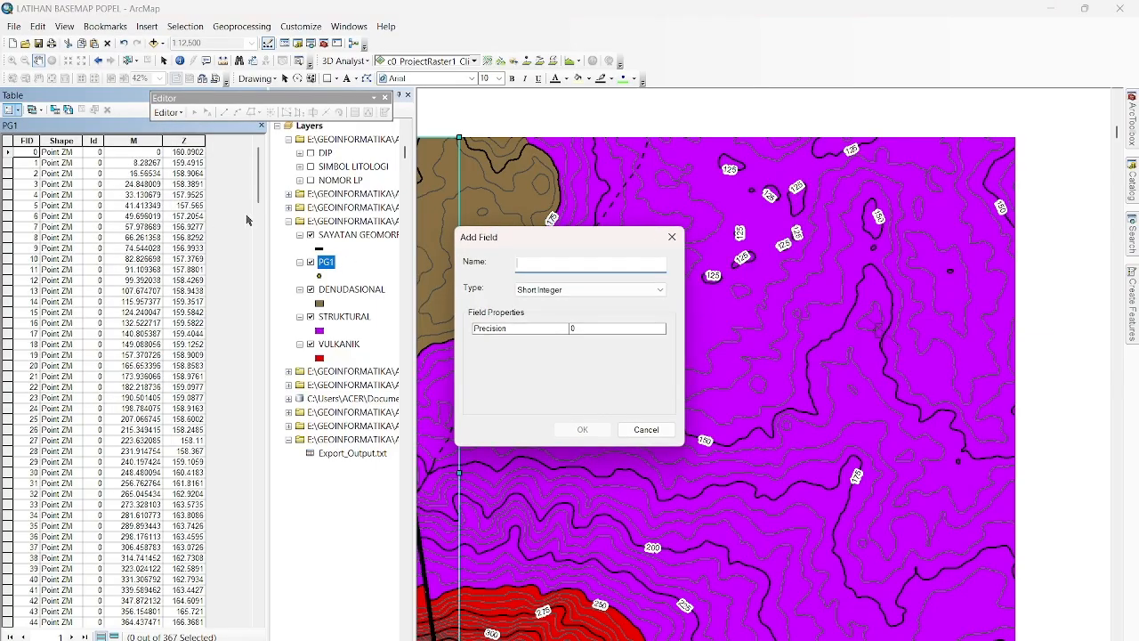
pyautogui.write('DATAS BNTK LAHAN')
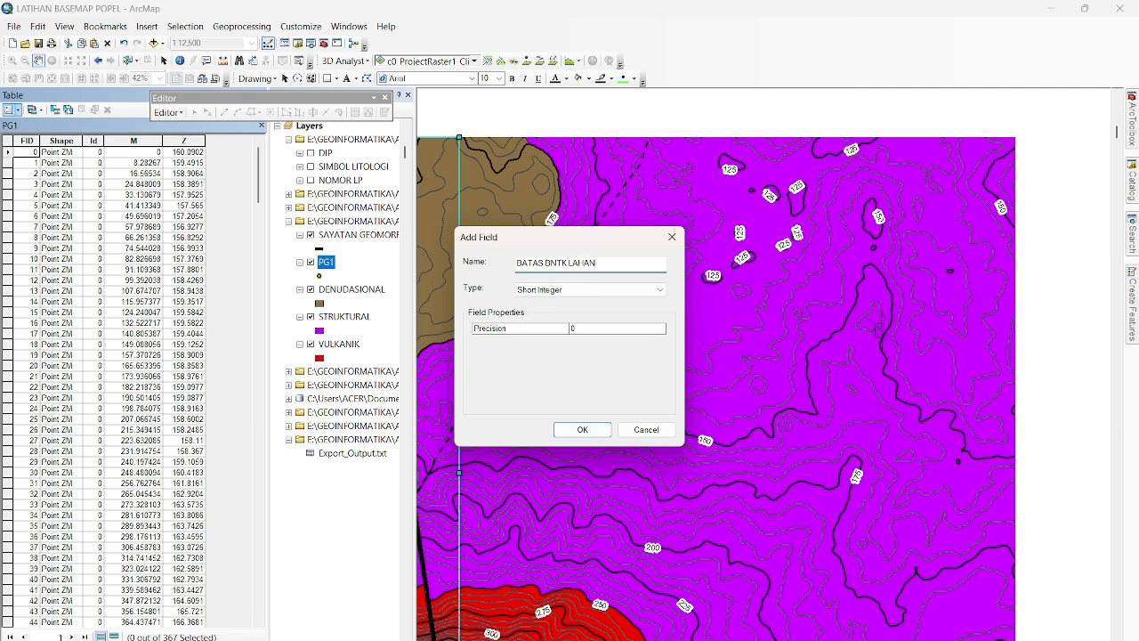
pyautogui.click(547, 292)
pyautogui.click(561, 341)
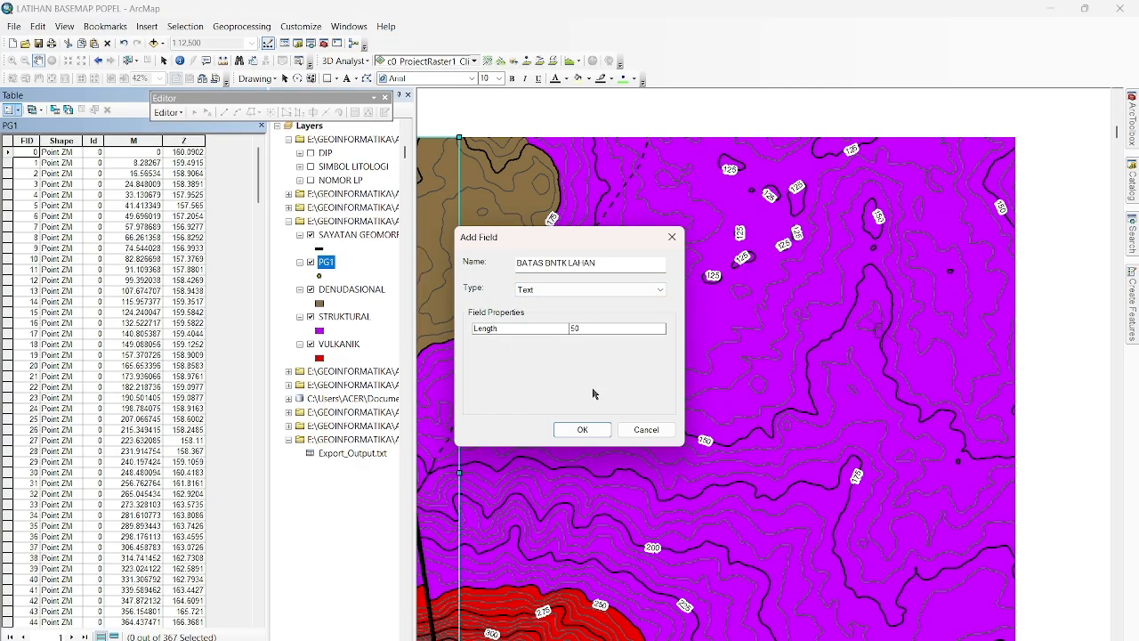
pyautogui.click(605, 433)
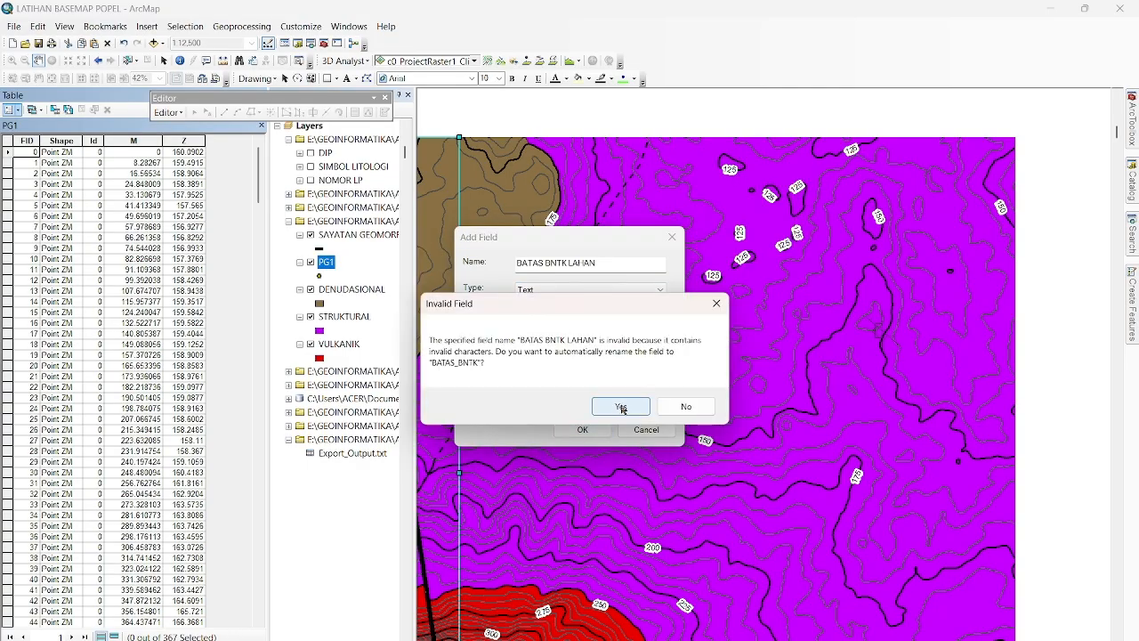
pyautogui.click(621, 407)
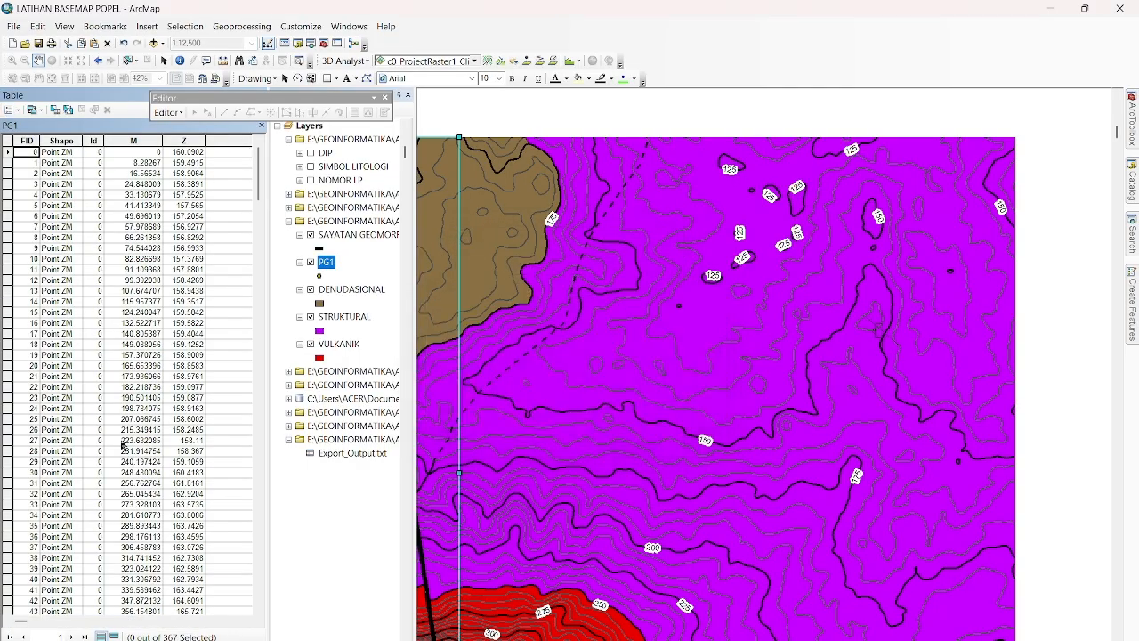
pyautogui.click(182, 115)
pyautogui.click(214, 122)
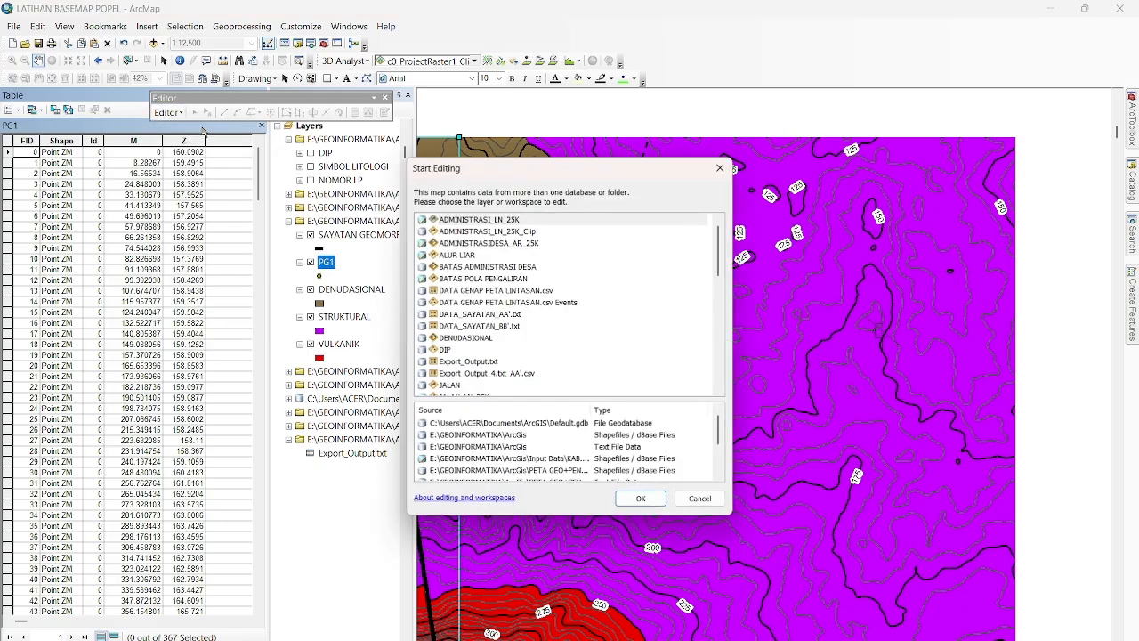
pyautogui.click(721, 167)
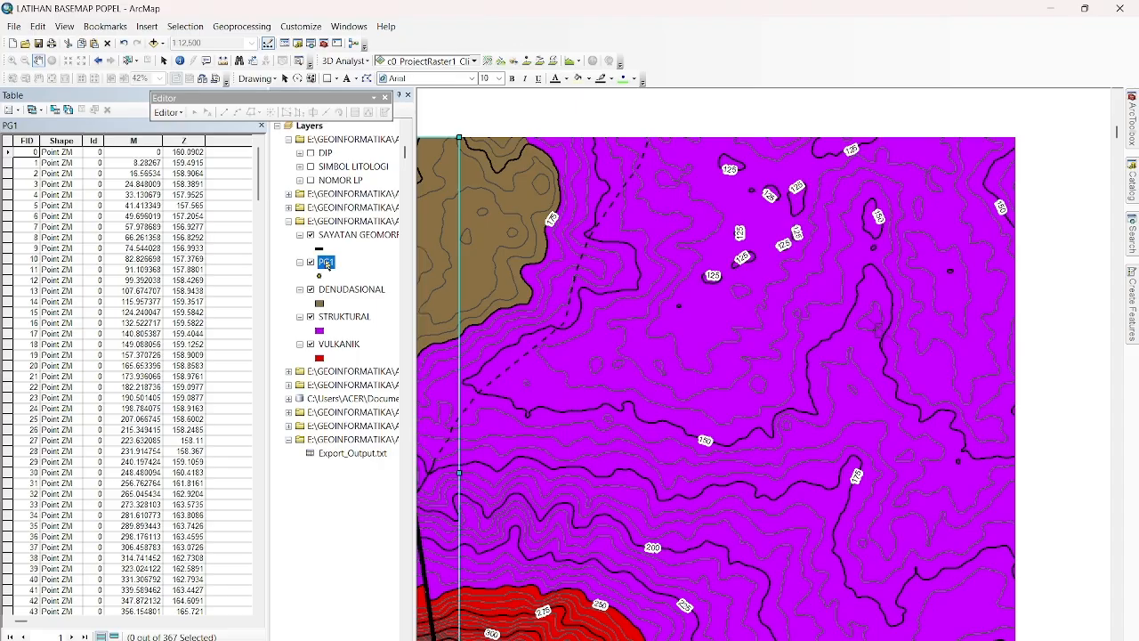
# Start an editing session on the PG1 layer, continuing past the spatial reference warnings.
pyautogui.rightClick(328, 266)
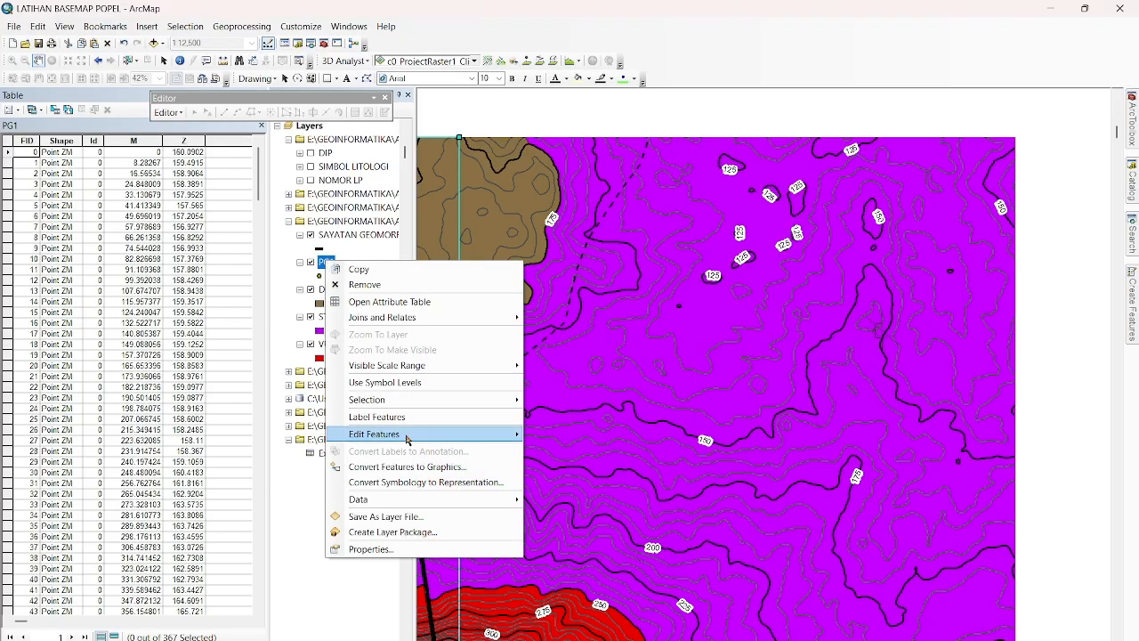
pyautogui.moveTo(407, 437)
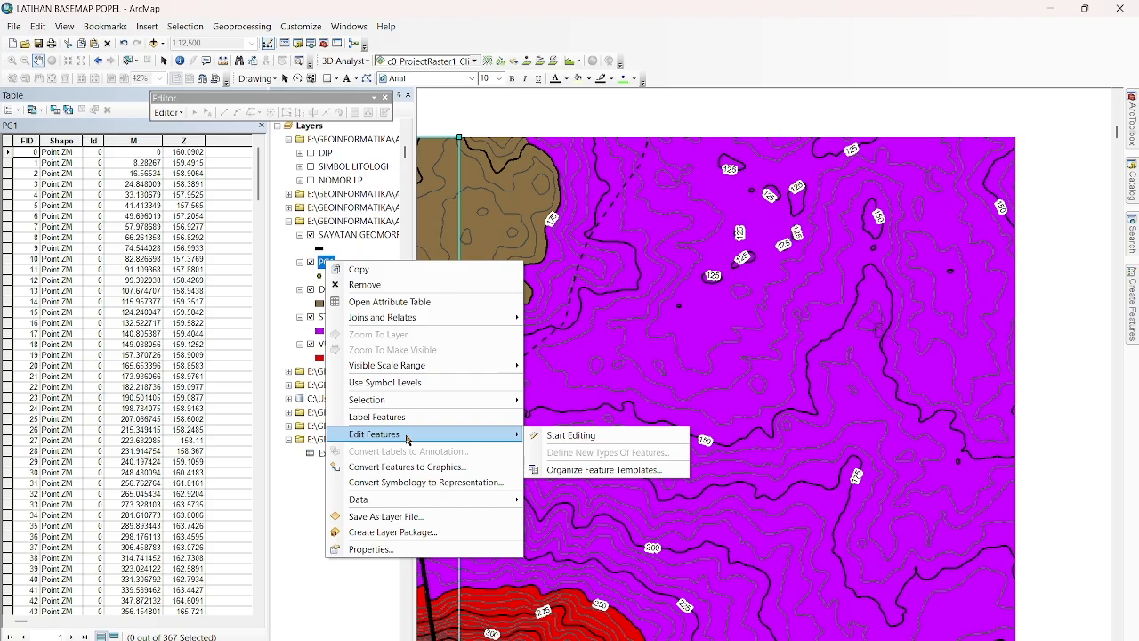
pyautogui.click(595, 436)
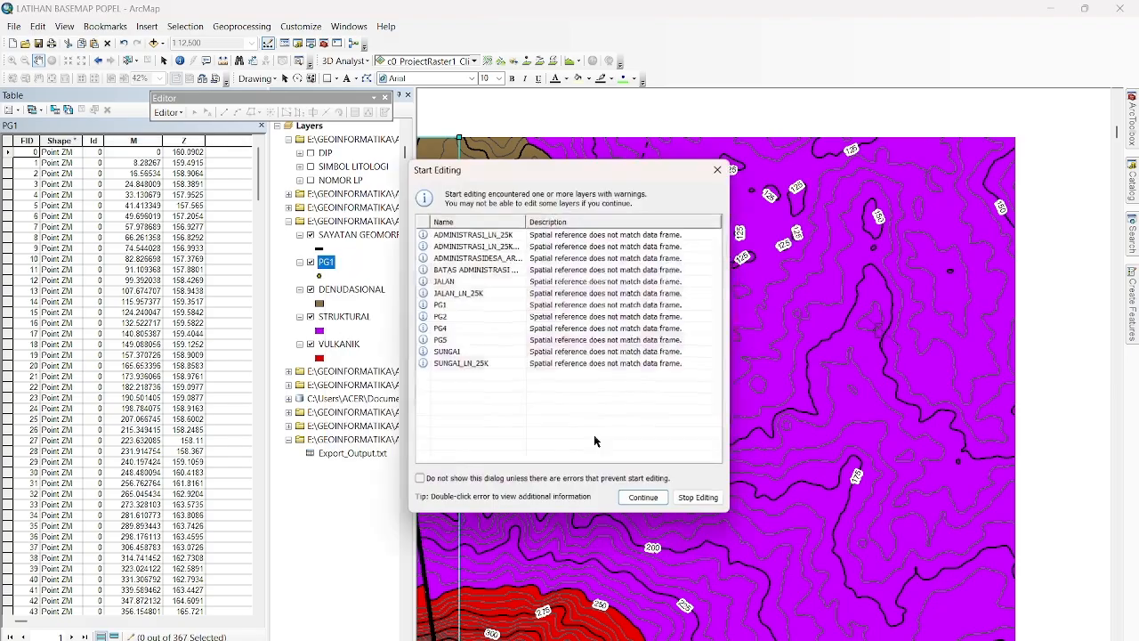
pyautogui.click(639, 500)
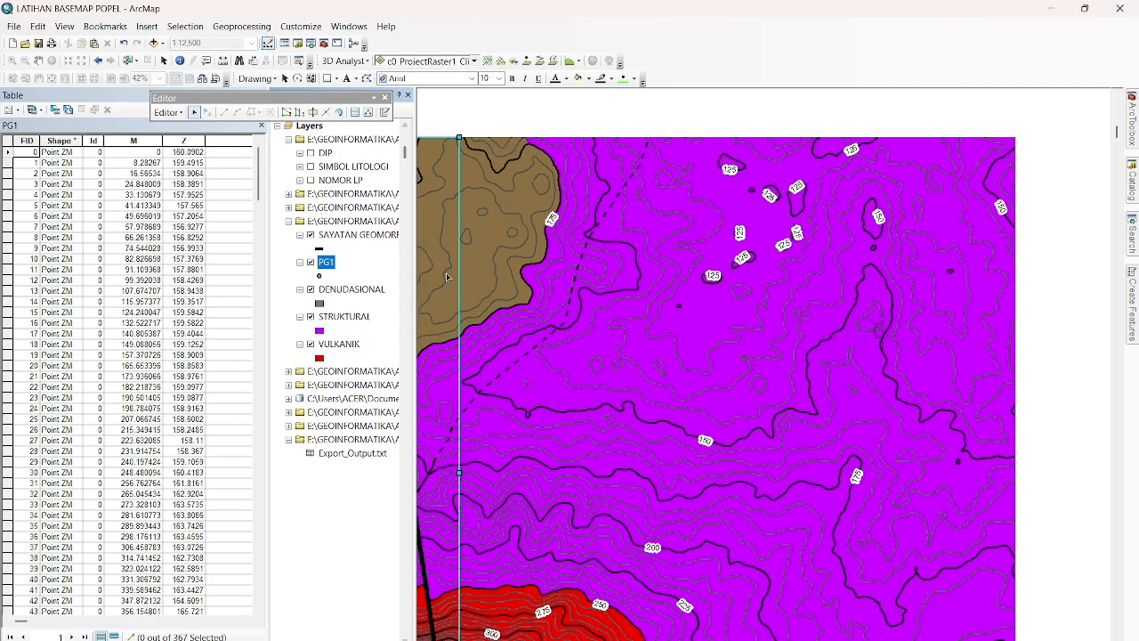
# Set the data frame's extent to Automatic instead of a fixed scale.
pyautogui.click(39, 59)
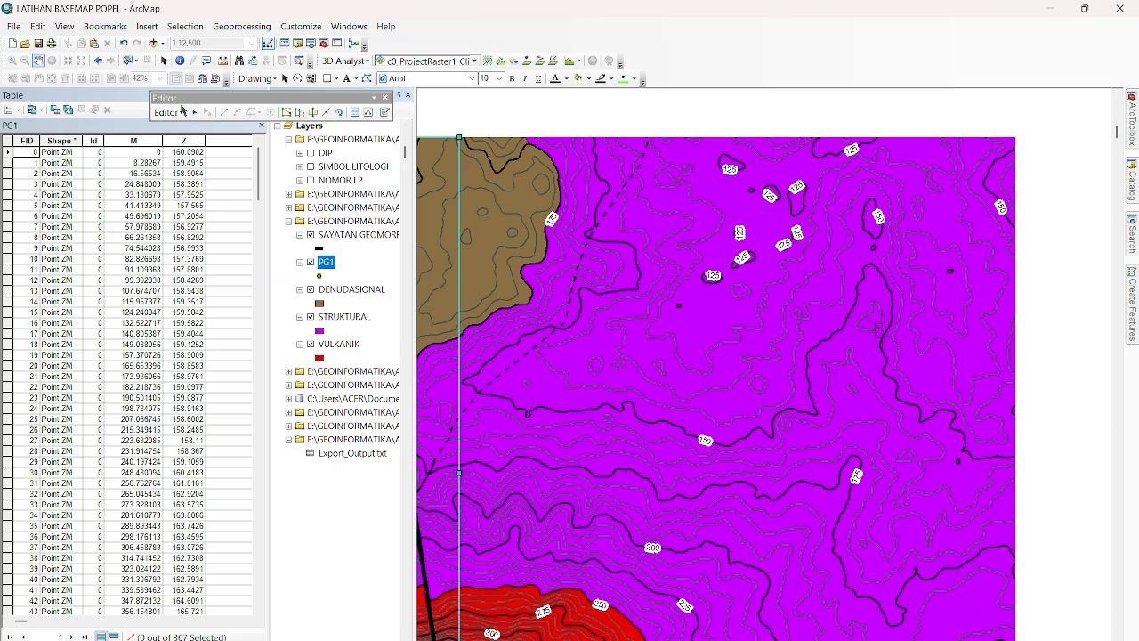
pyautogui.moveTo(459, 320); pyautogui.dragTo(678, 303)
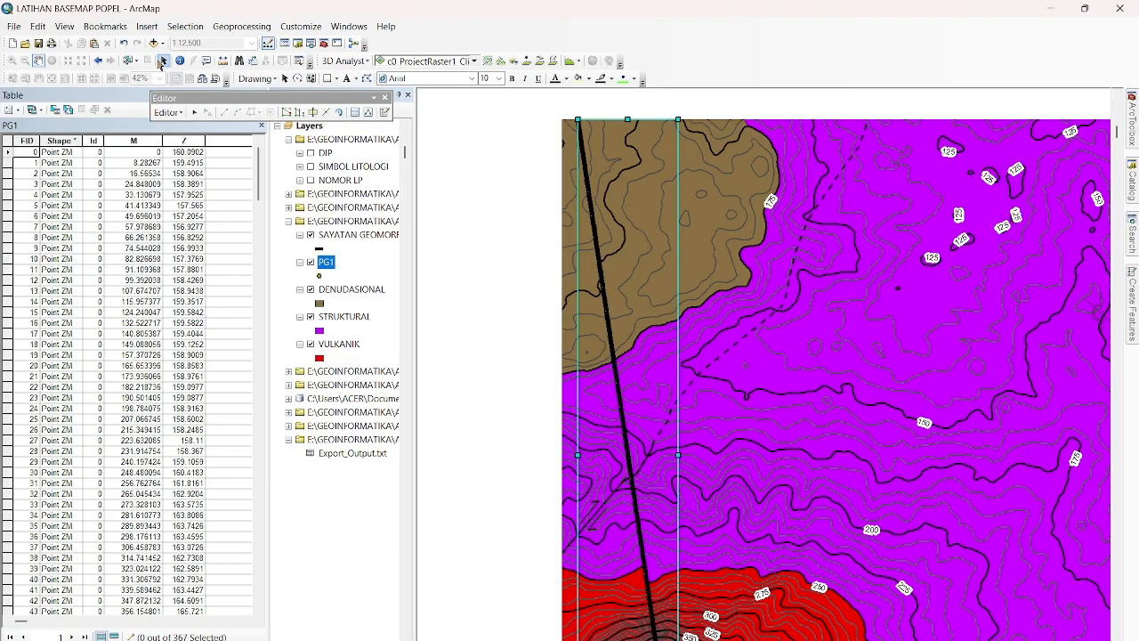
pyautogui.click(164, 59)
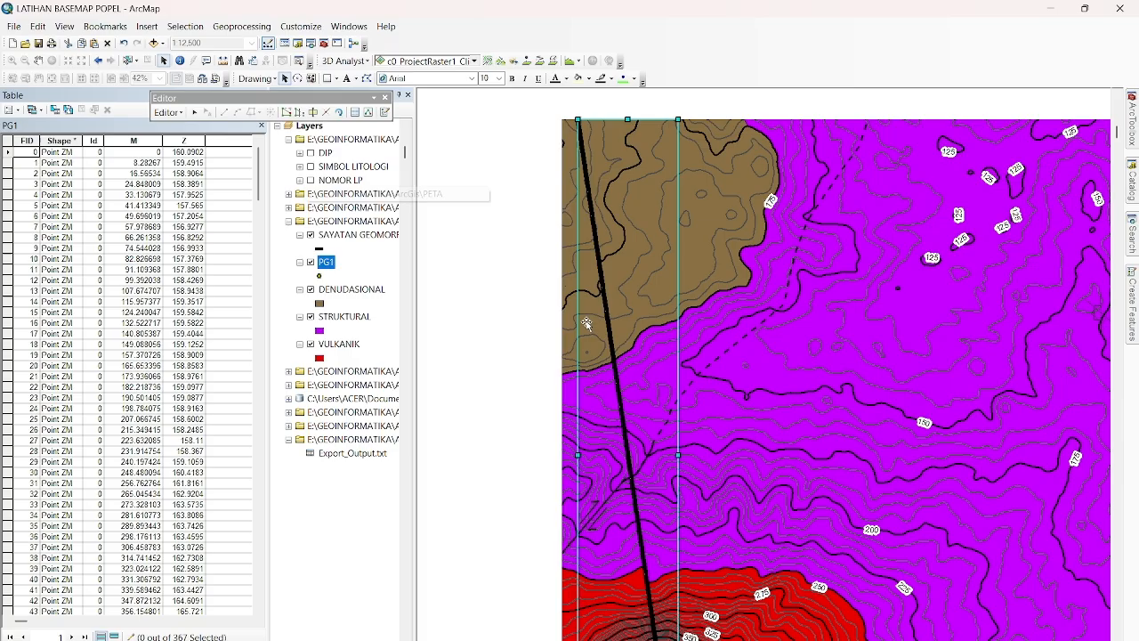
pyautogui.rightClick(508, 308)
pyautogui.click(545, 505)
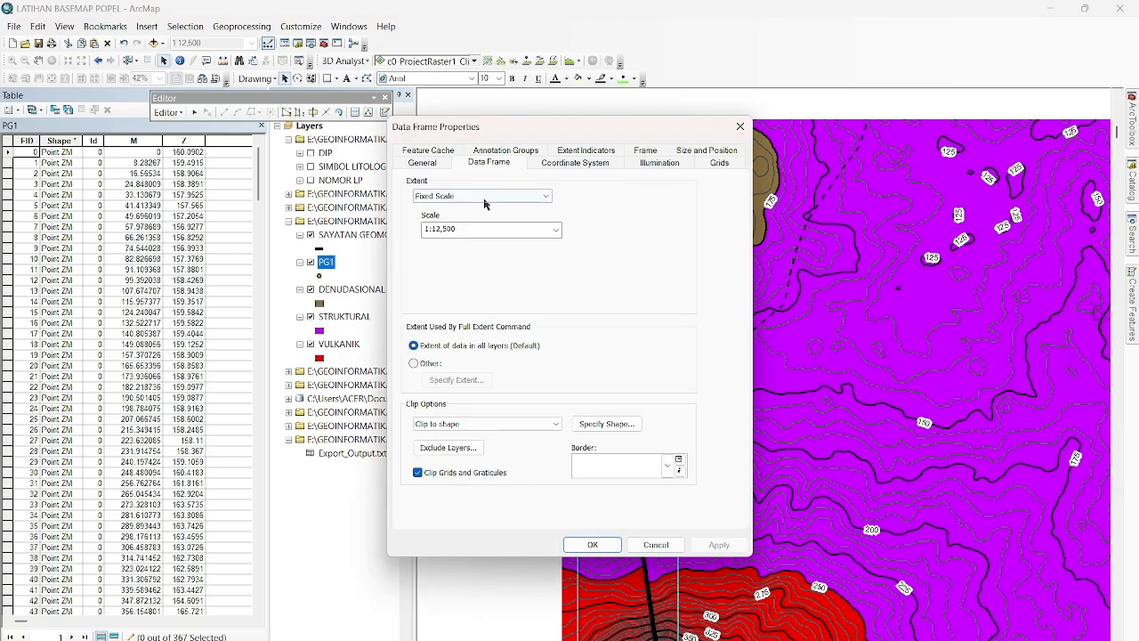
pyautogui.click(484, 195)
pyautogui.click(472, 208)
pyautogui.click(719, 545)
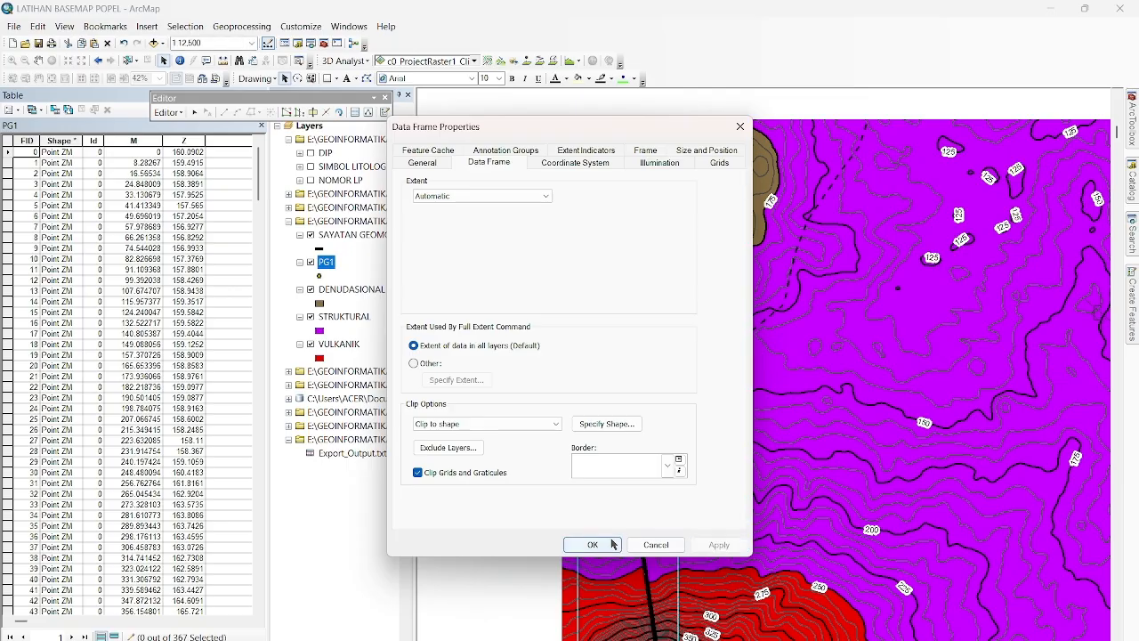
pyautogui.click(593, 544)
# Identify the feature where the section line crosses the DENUDASIONAL–STRUKTURAL boundary, then close the results.
pyautogui.scroll(2, 571, 345)
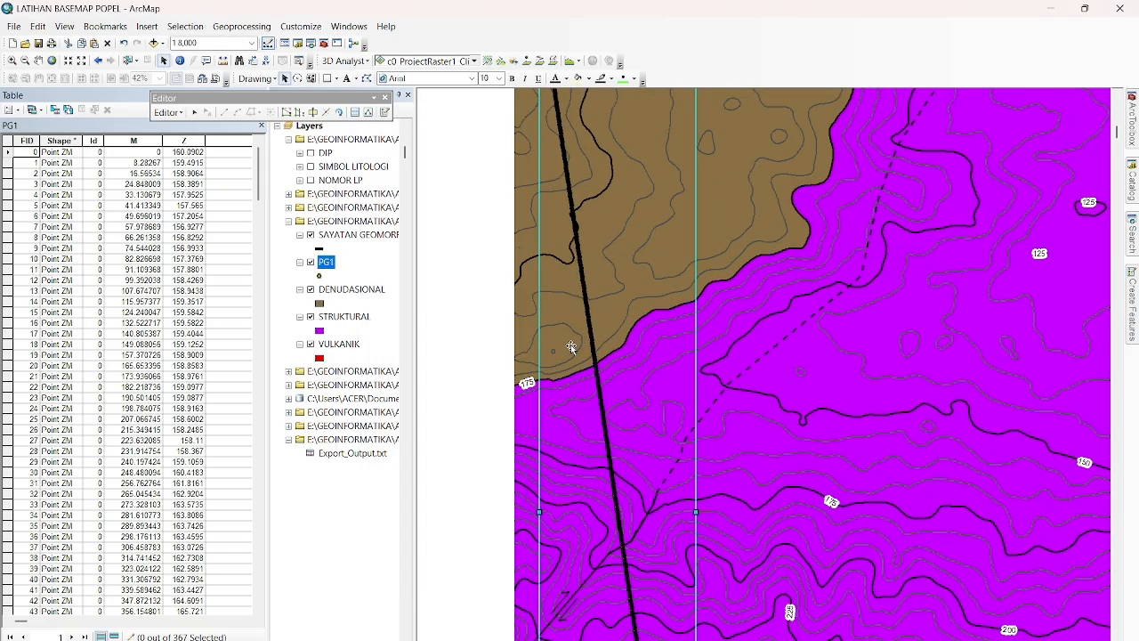
pyautogui.scroll(5, 570, 344)
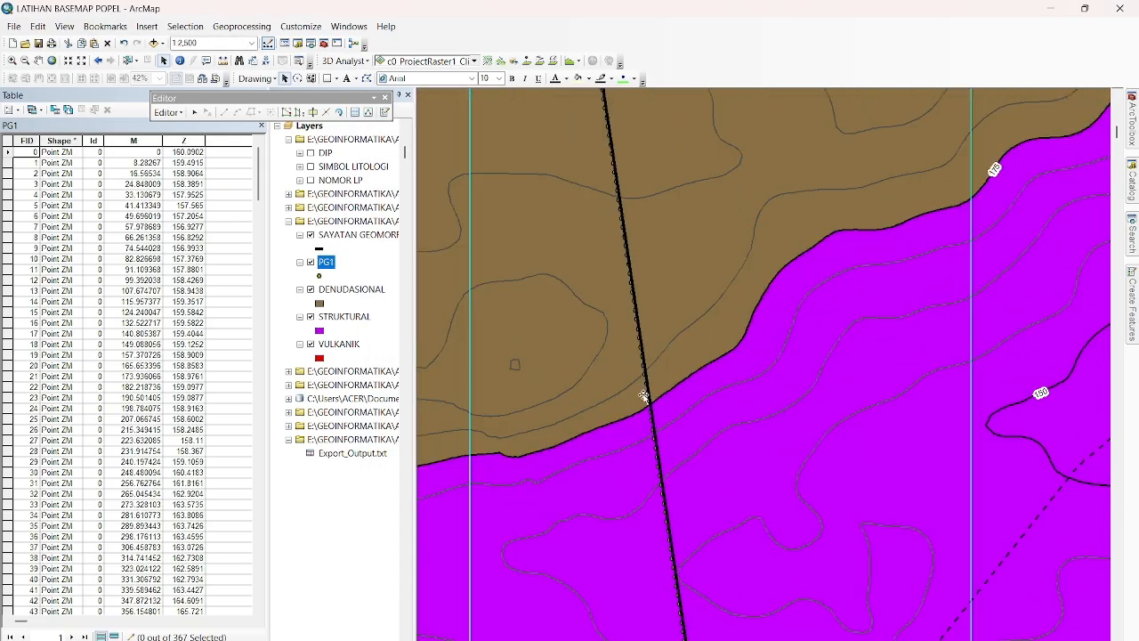
pyautogui.scroll(4, 643, 395)
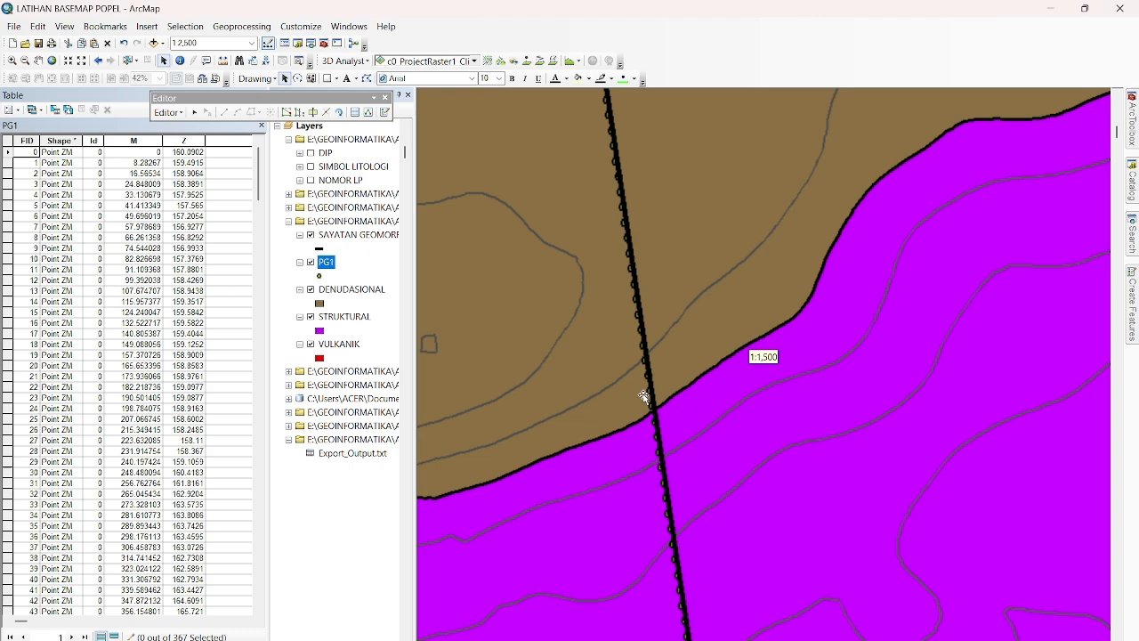
pyautogui.click(180, 61)
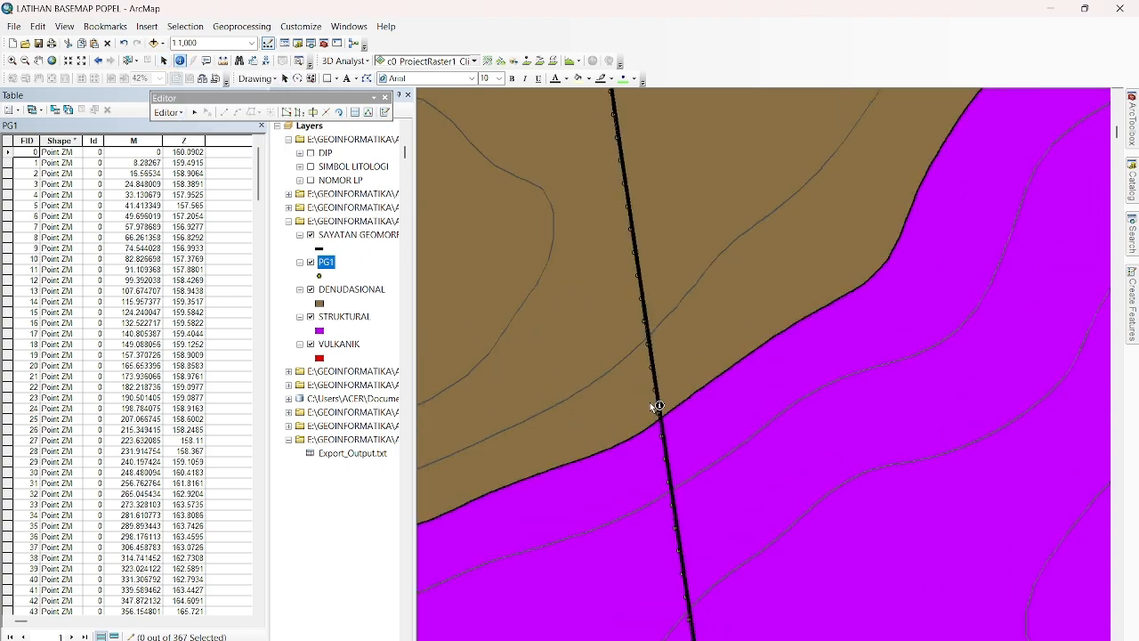
pyautogui.click(661, 416)
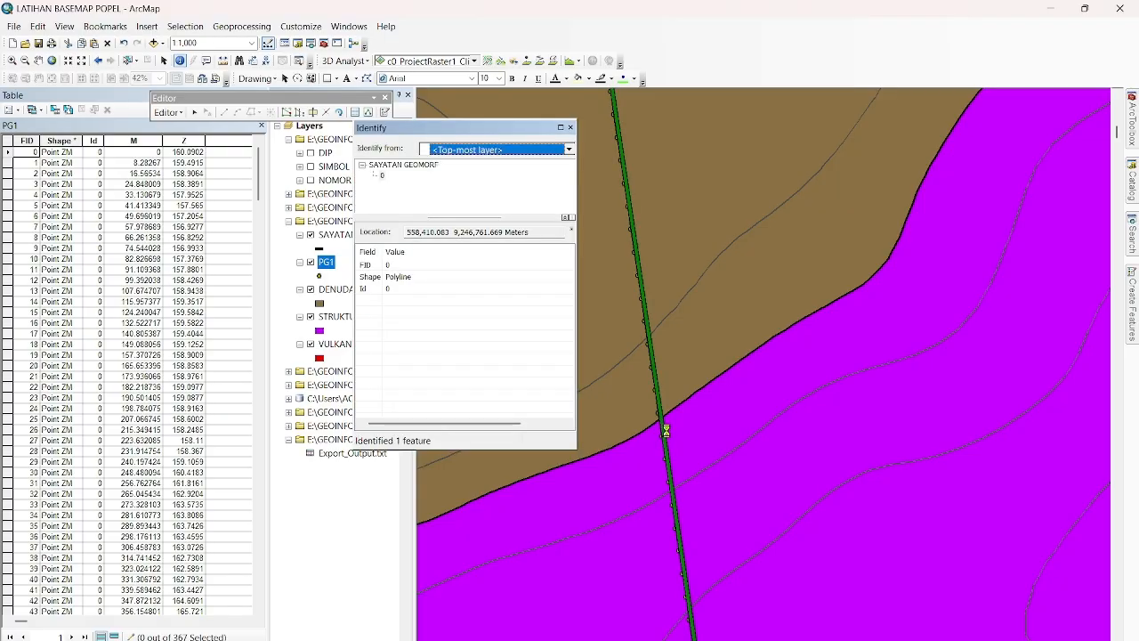
pyautogui.click(570, 127)
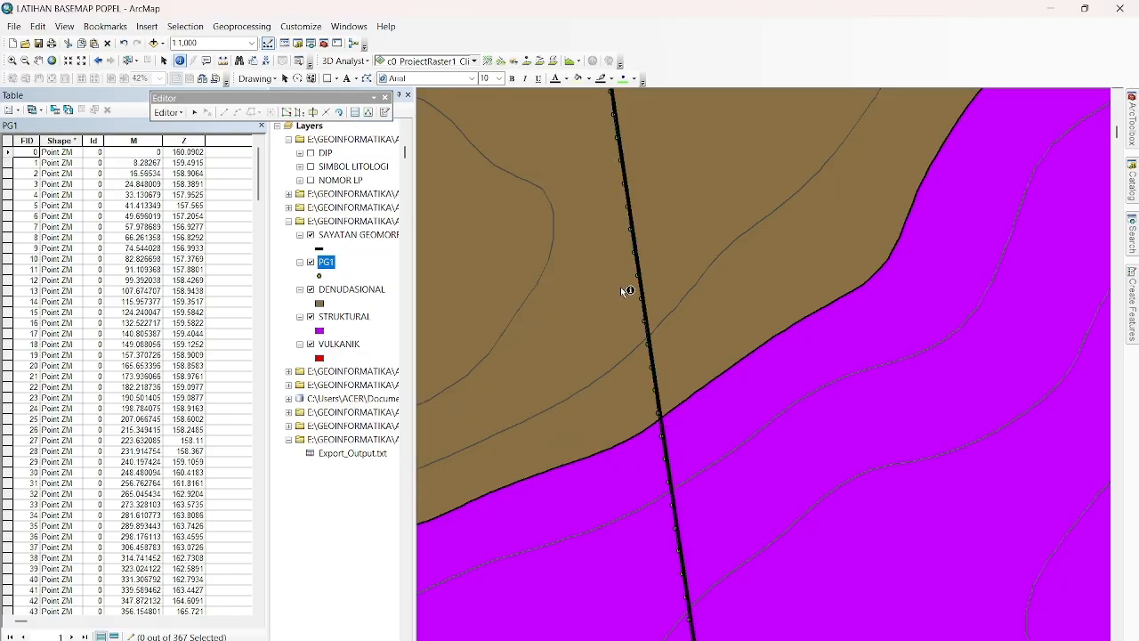
pyautogui.click(164, 61)
pyautogui.scroll(4, 646, 424)
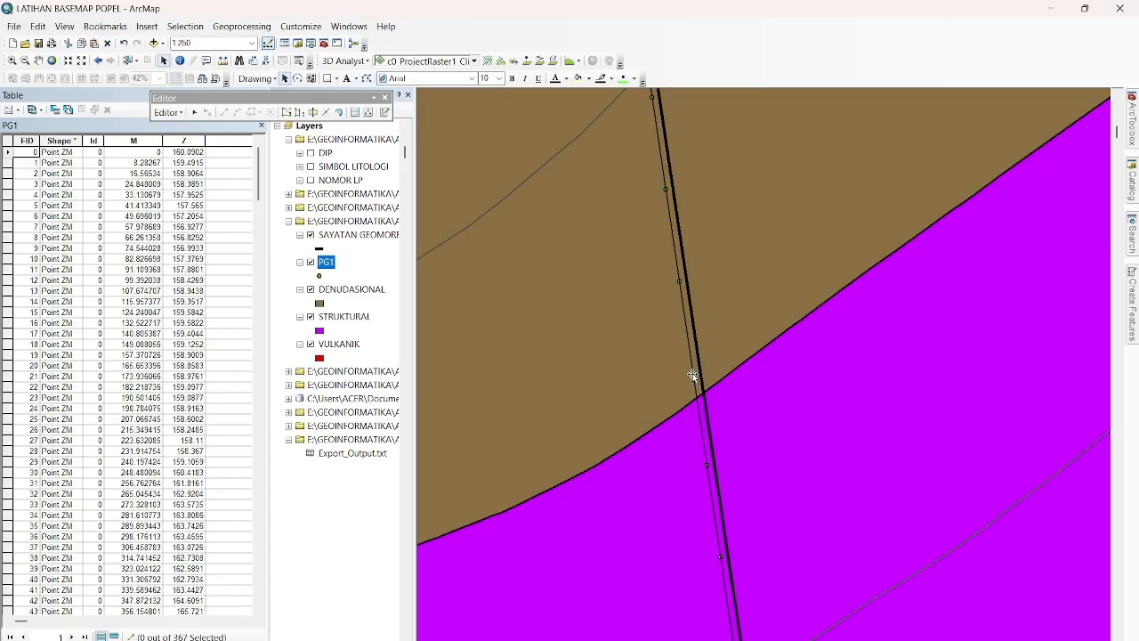
pyautogui.doubleClick(691, 372)
pyautogui.click(700, 221)
pyautogui.doubleClick(693, 374)
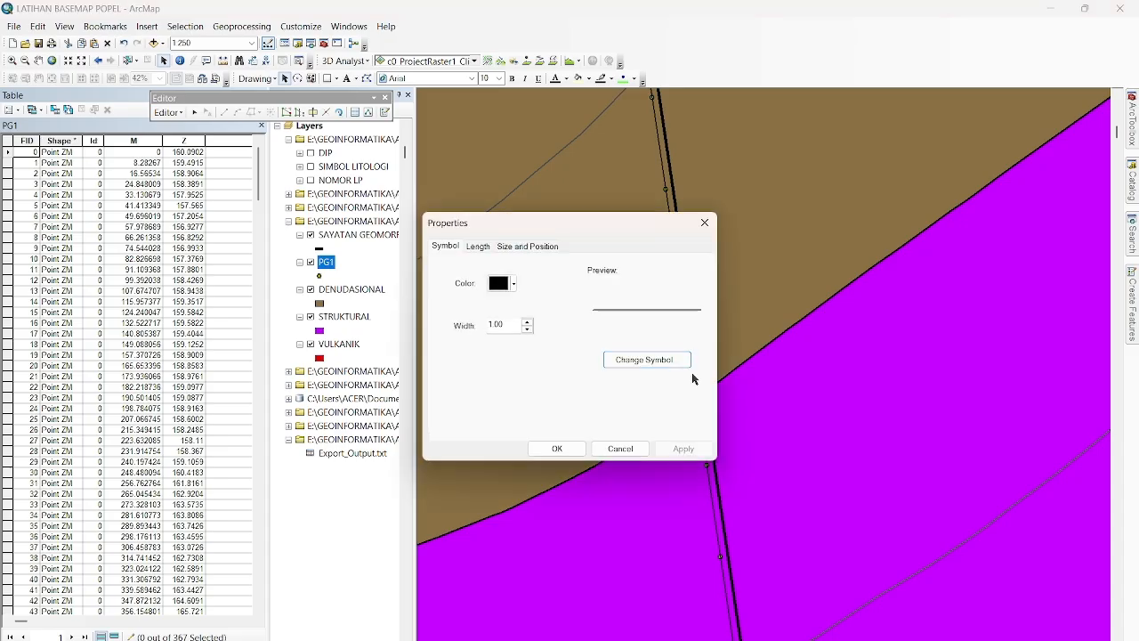
pyautogui.click(704, 223)
# Select the PG1 record with FID 51 and locate its point along the section line.
pyautogui.scroll(5, 684, 386)
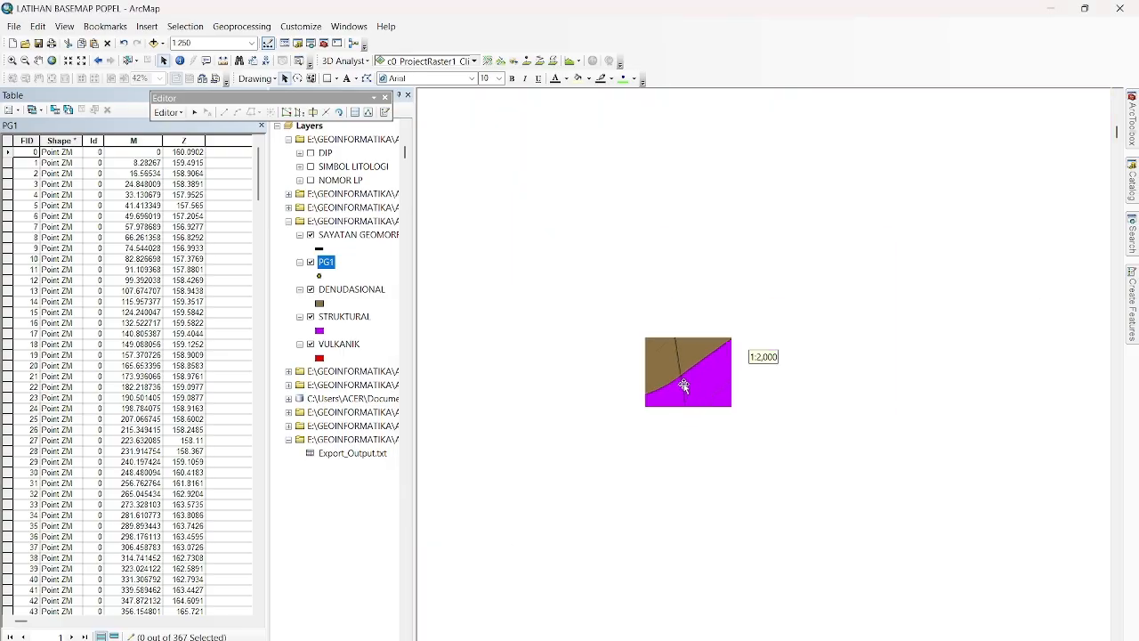
pyautogui.scroll(2, 684, 385)
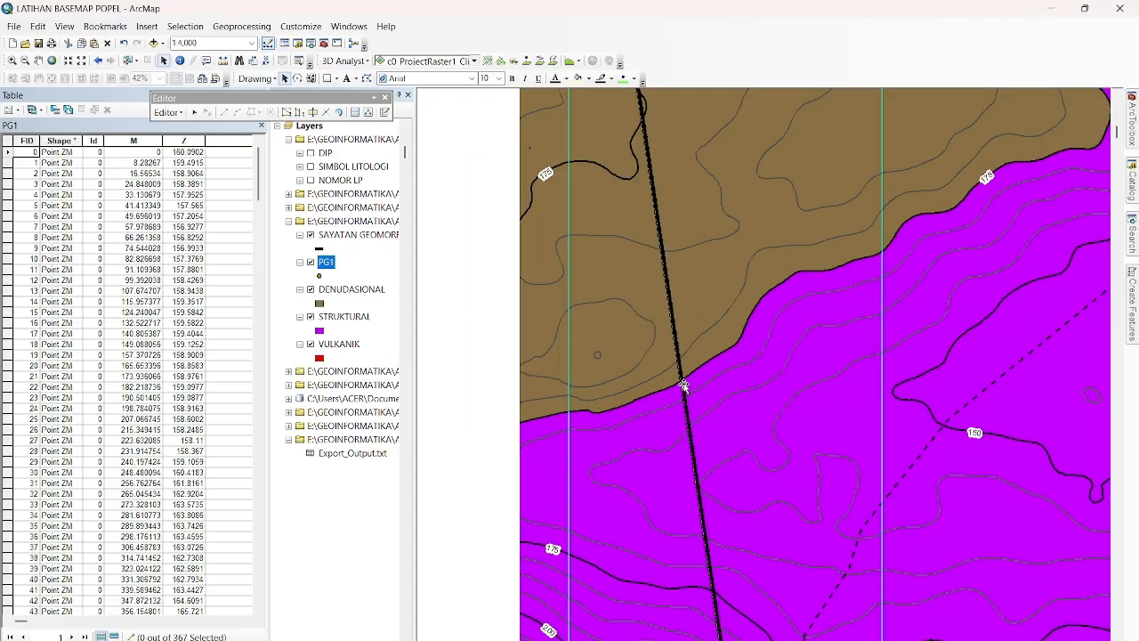
pyautogui.scroll(1, 683, 386)
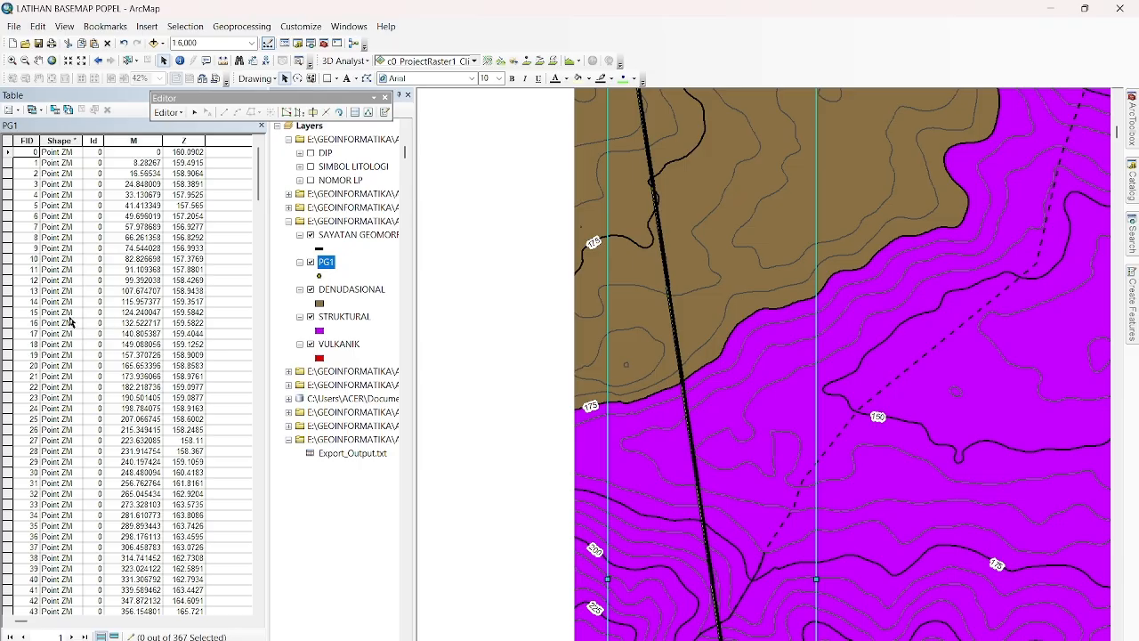
pyautogui.scroll(-9, 32, 396)
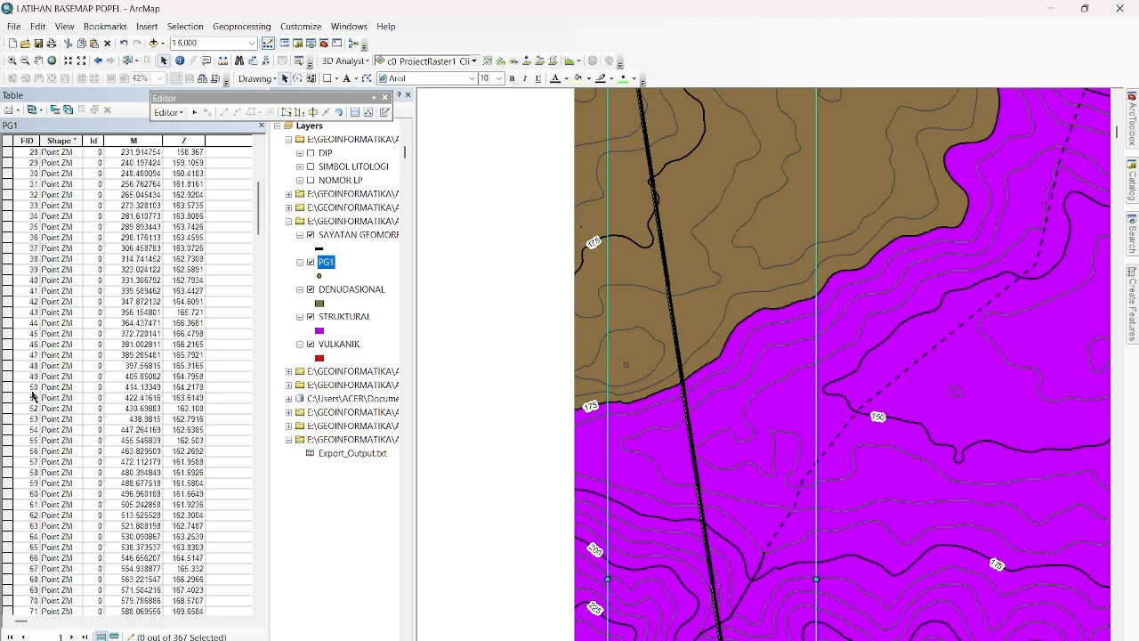
pyautogui.click(4, 399)
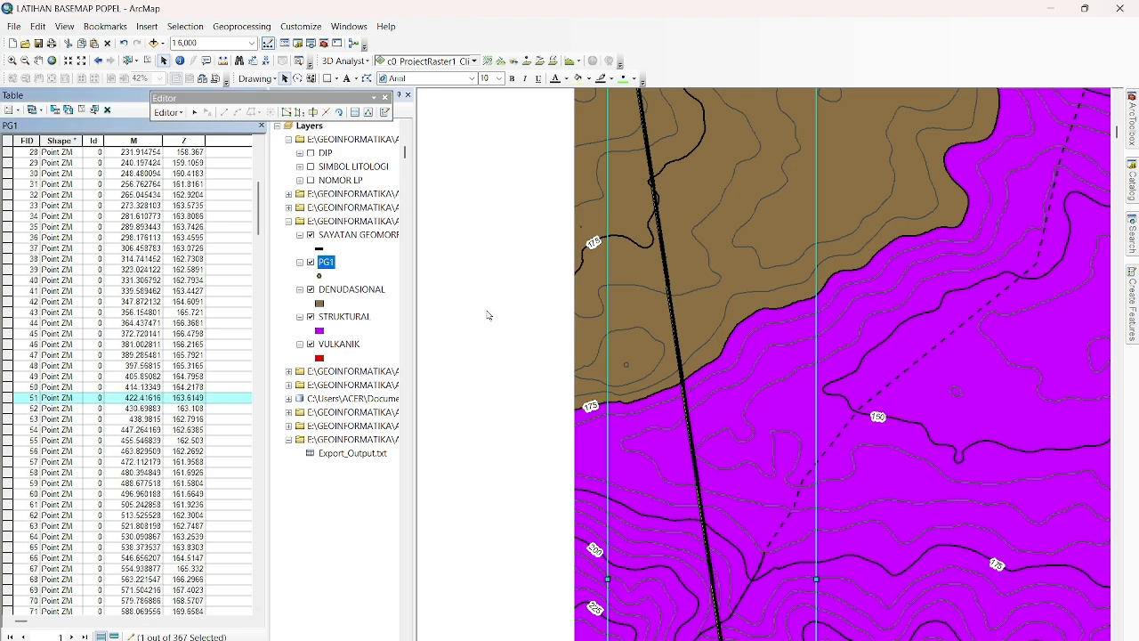
pyautogui.click(39, 59)
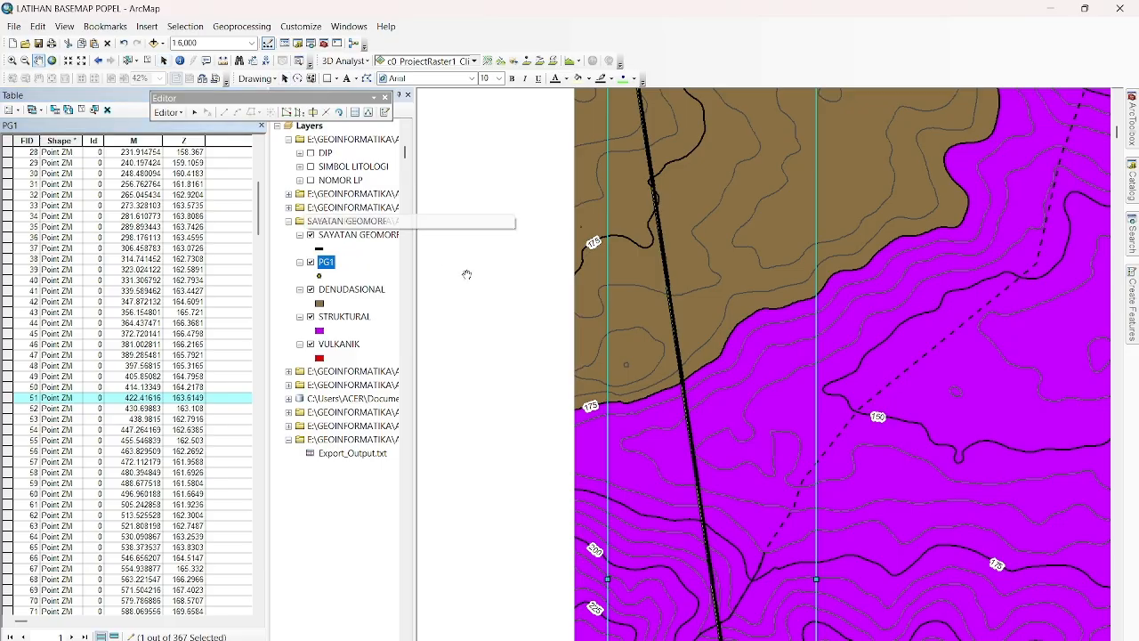
pyautogui.moveTo(466, 272); pyautogui.dragTo(477, 354)
# Narrow the PG1 selection down to record FID 131, the section point at the DENUDASIONAL–STRUKTURAL boundary.
pyautogui.scroll(-7, 30, 525)
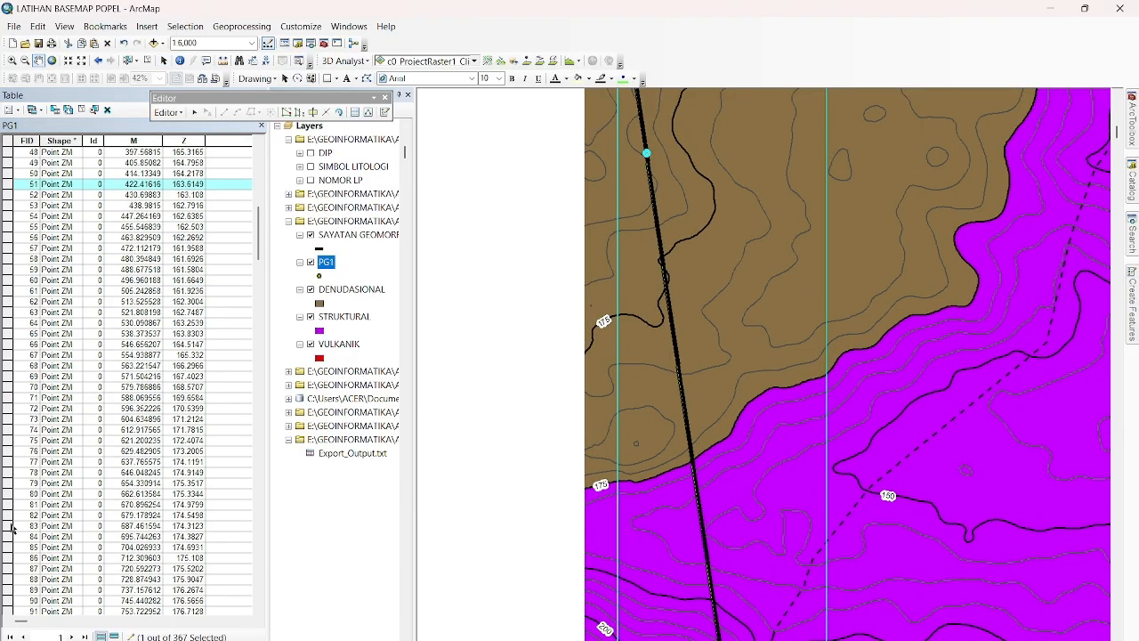
pyautogui.click(9, 557)
pyautogui.scroll(-9, 9, 557)
pyautogui.click(11, 557)
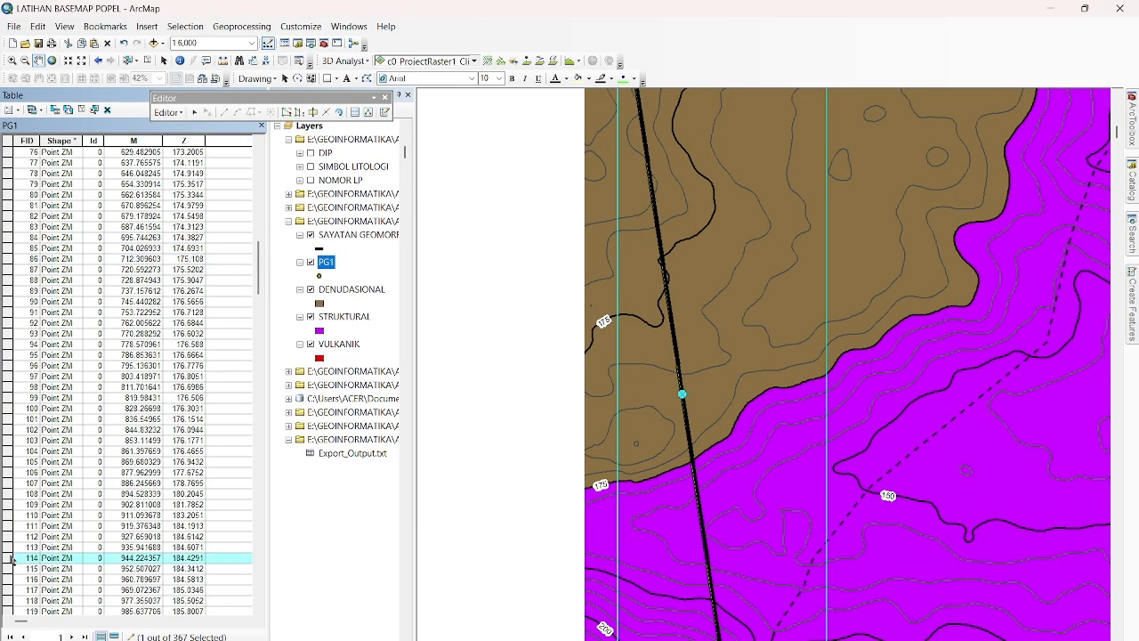
pyautogui.scroll(-8, 11, 561)
pyautogui.click(11, 557)
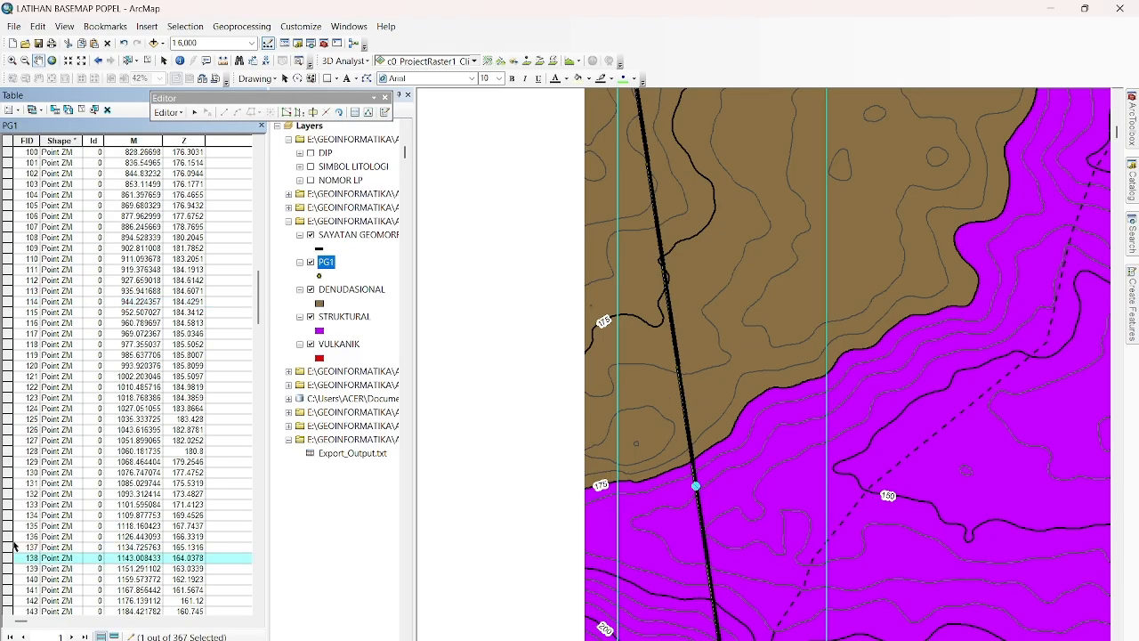
pyautogui.click(9, 526)
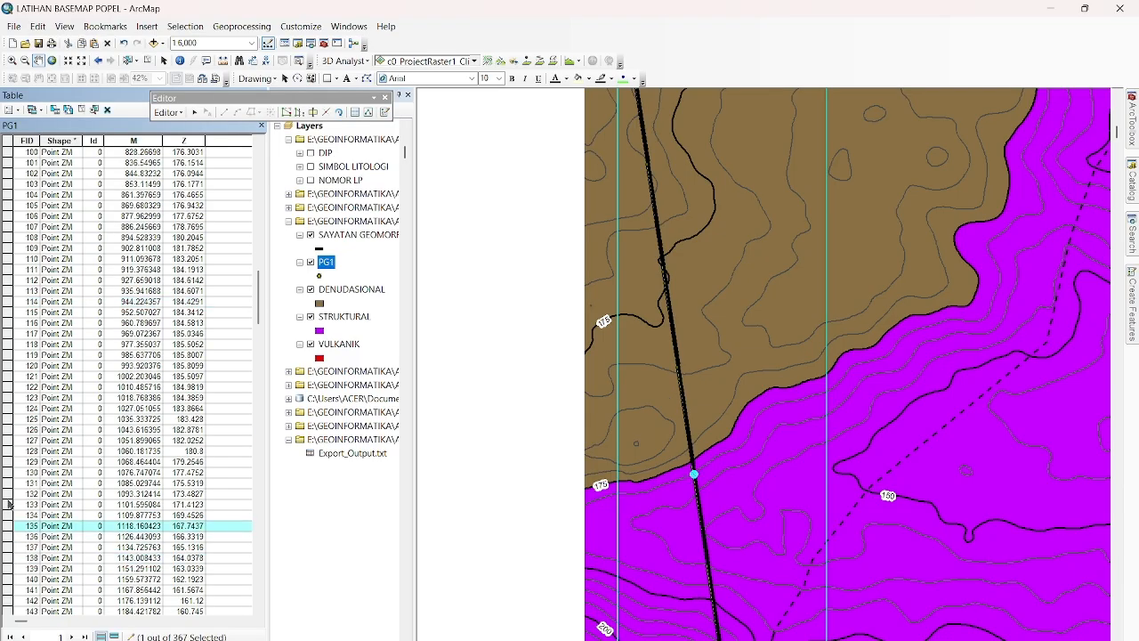
pyautogui.click(9, 494)
pyautogui.click(9, 484)
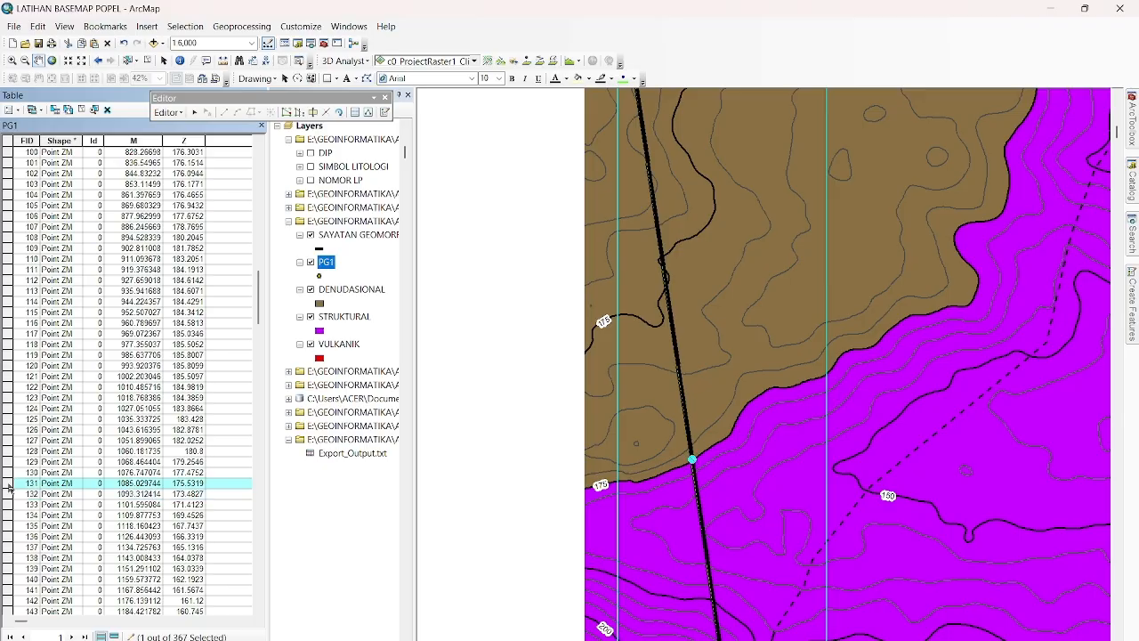
pyautogui.scroll(-5, 677, 461)
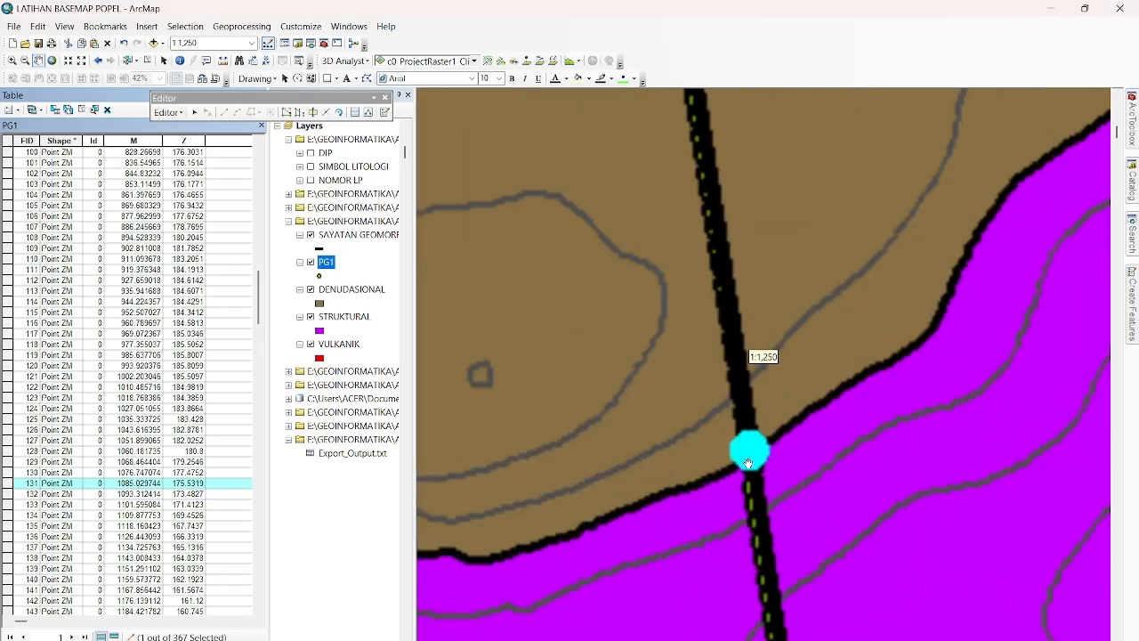
pyautogui.scroll(-2, 750, 463)
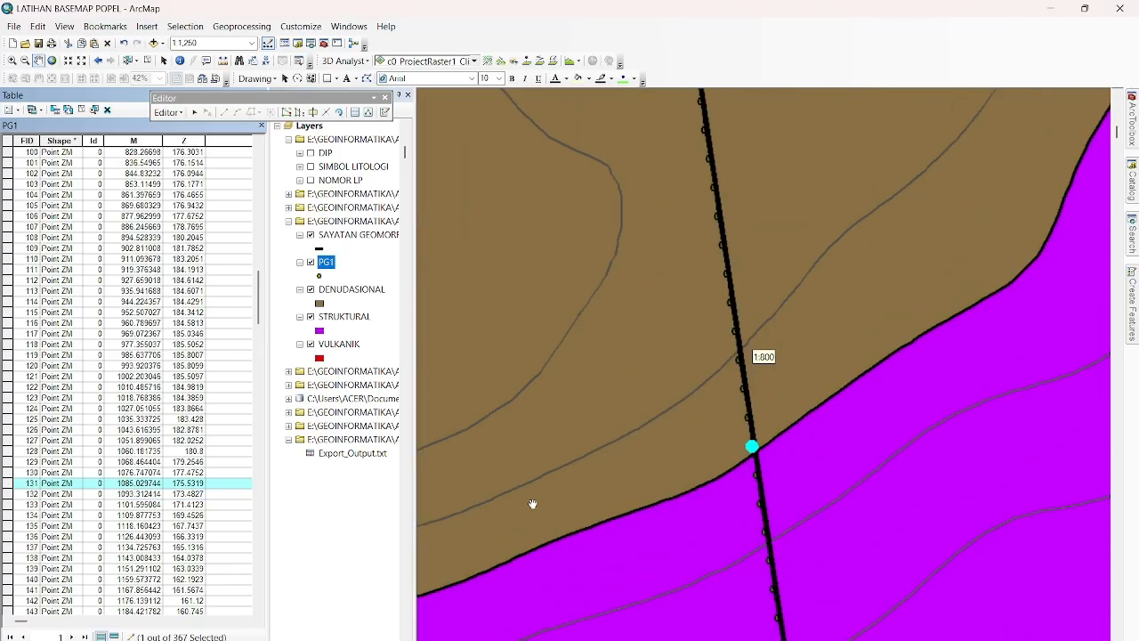
# Enter BATAS DENUDASIONAL STRUKTURAL in the BATAS_BNTK field of PG1 record FID 131.
pyautogui.click(237, 484)
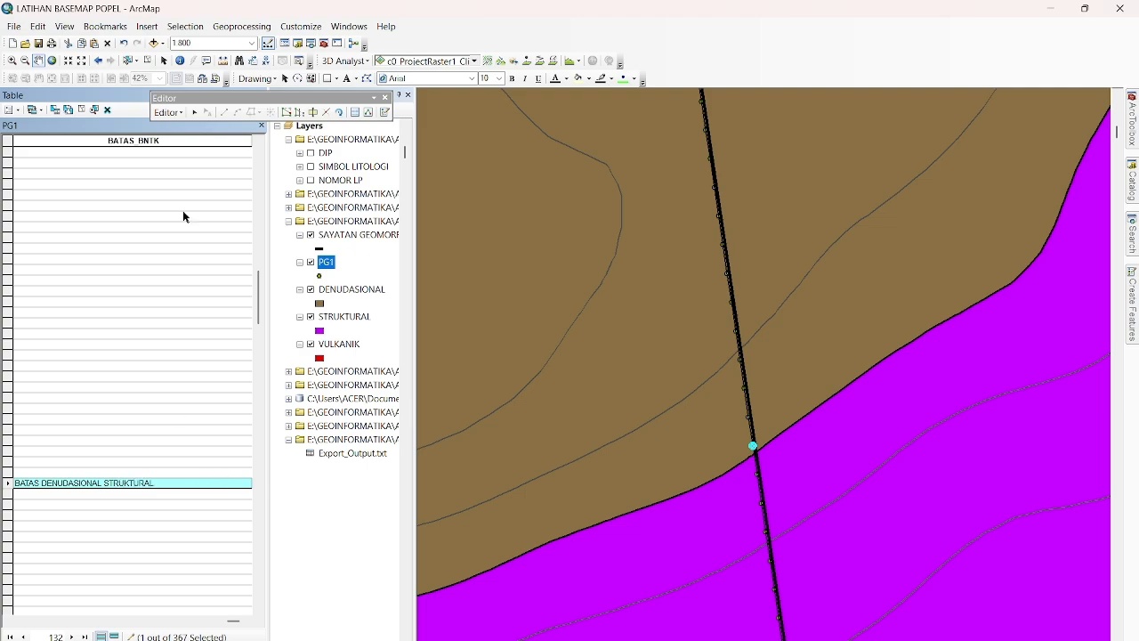
pyautogui.scroll(-5, 552, 380)
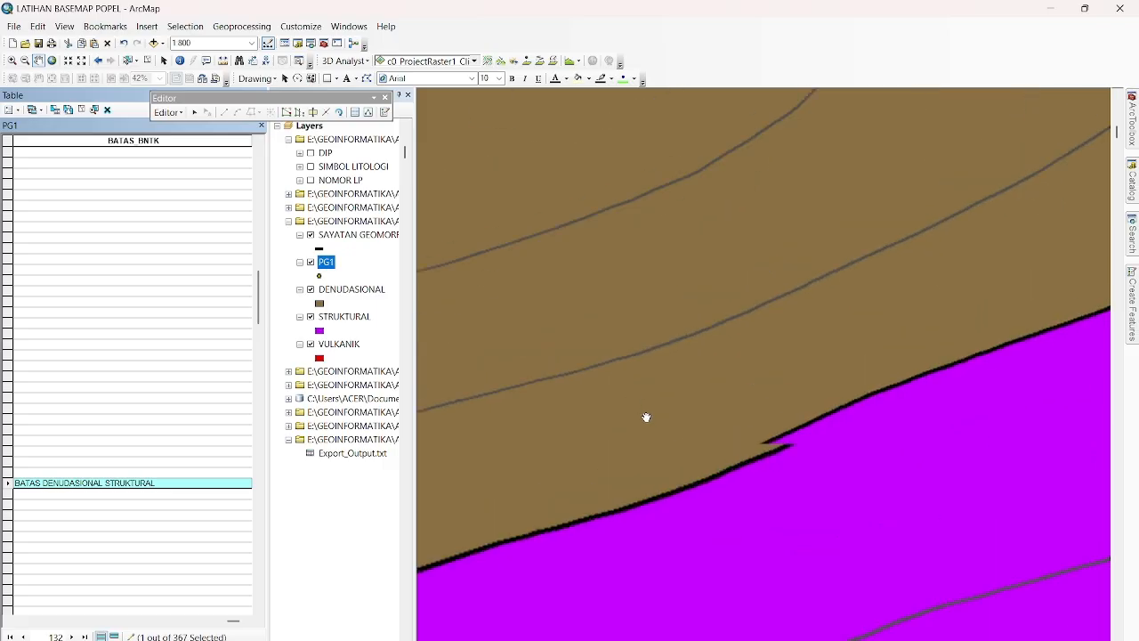
pyautogui.scroll(-3, 652, 422)
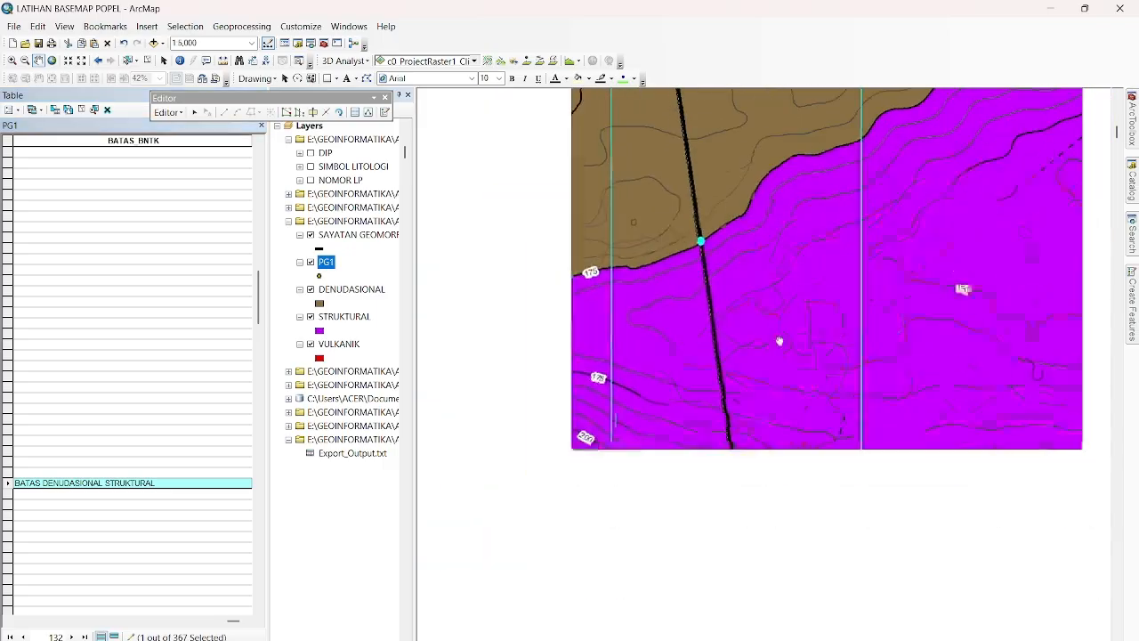
# Step through the PG1 records from FID 218 to FID 246, tracing their points along the section line to the STRUKTURAL–VULKANIK boundary.
pyautogui.moveTo(788, 549); pyautogui.dragTo(735, 146)
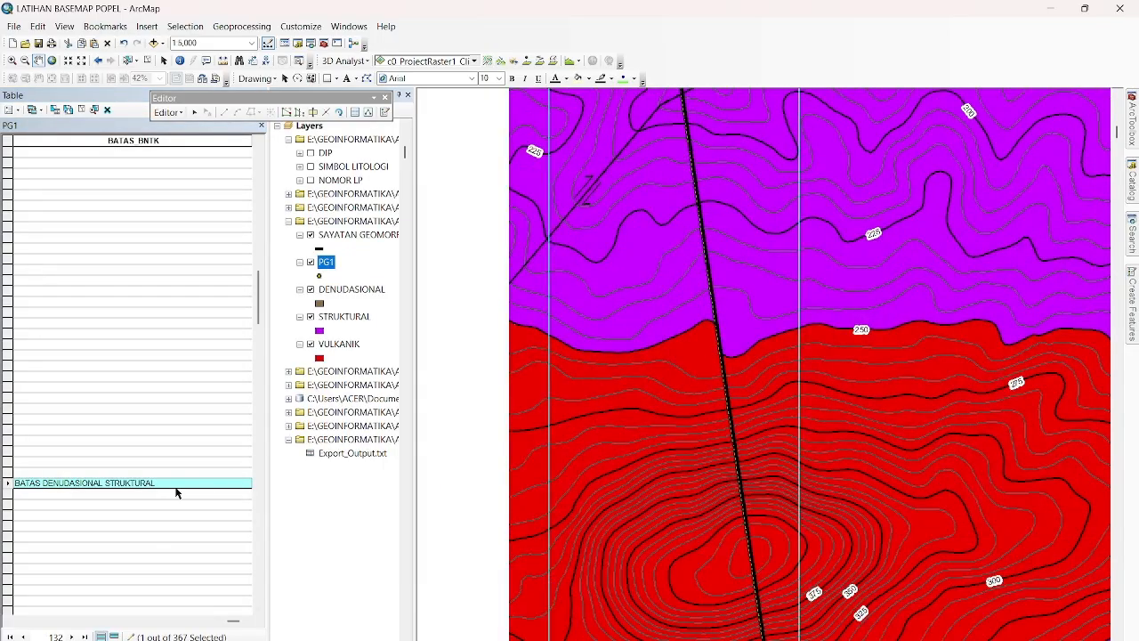
pyautogui.moveTo(233, 620); pyautogui.dragTo(22, 621)
pyautogui.scroll(-5, 57, 524)
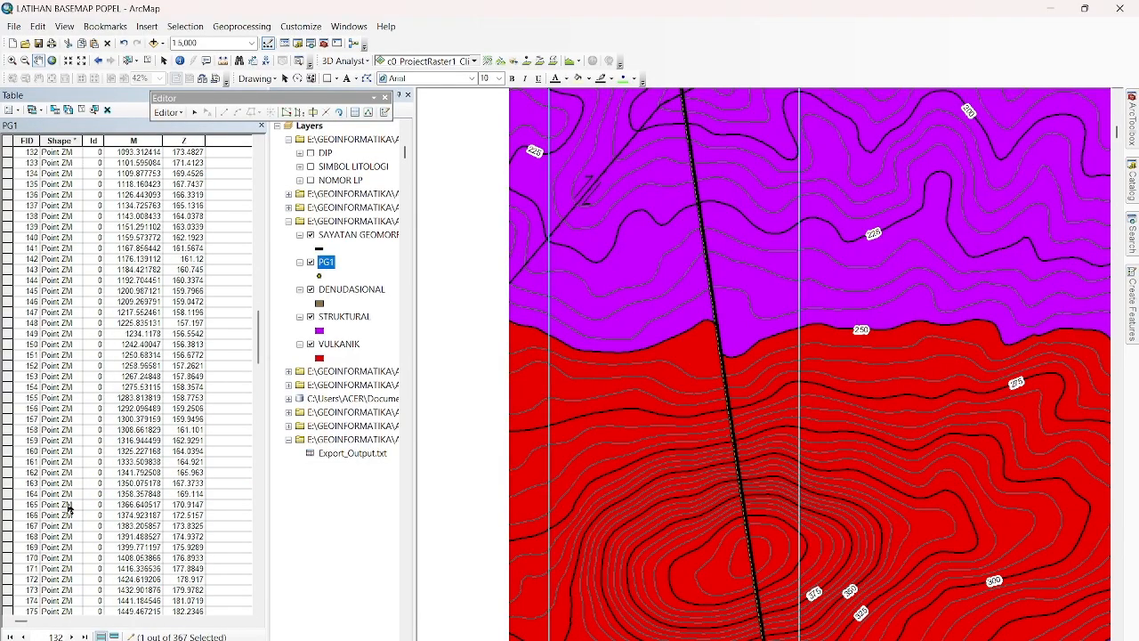
pyautogui.scroll(-1, 57, 523)
pyautogui.click(5, 515)
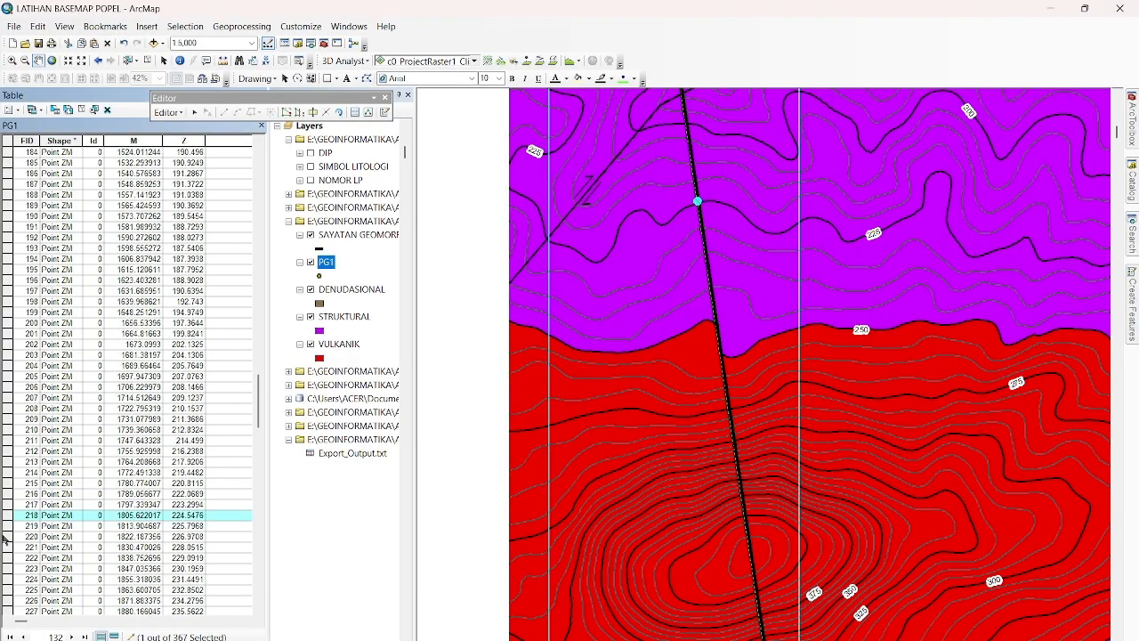
pyautogui.click(12, 579)
pyautogui.scroll(-8, 11, 583)
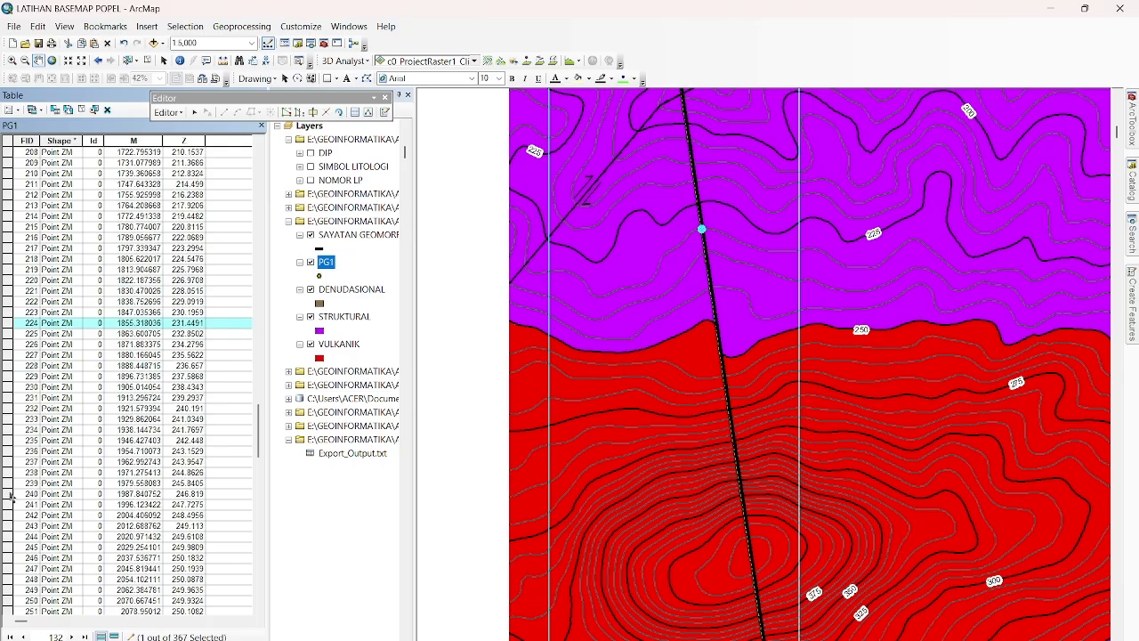
pyautogui.click(9, 430)
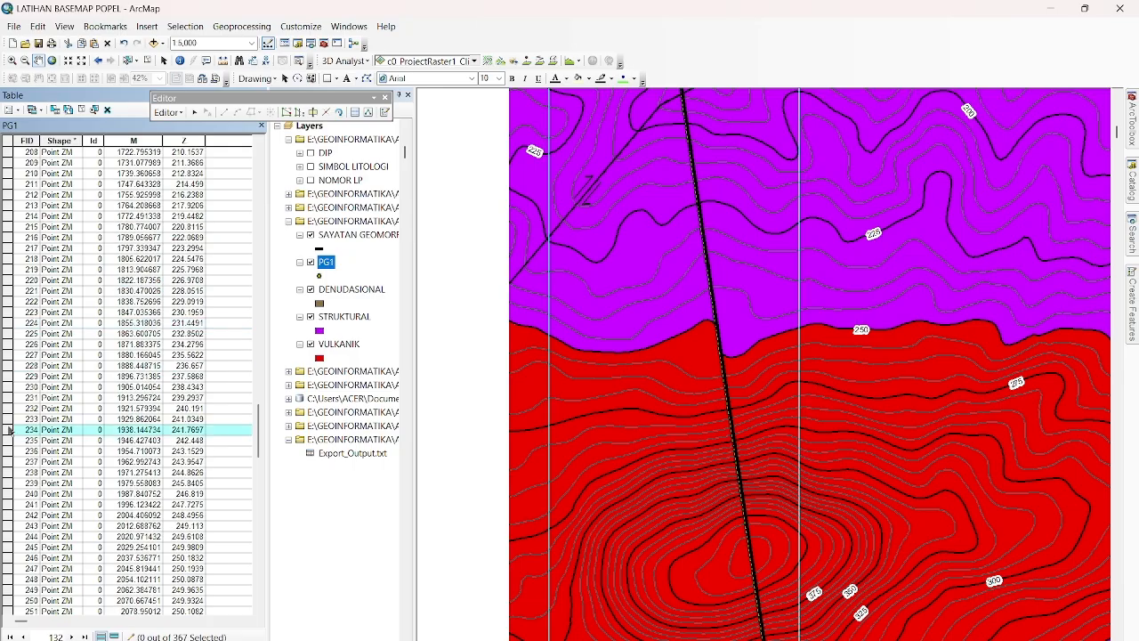
pyautogui.click(9, 483)
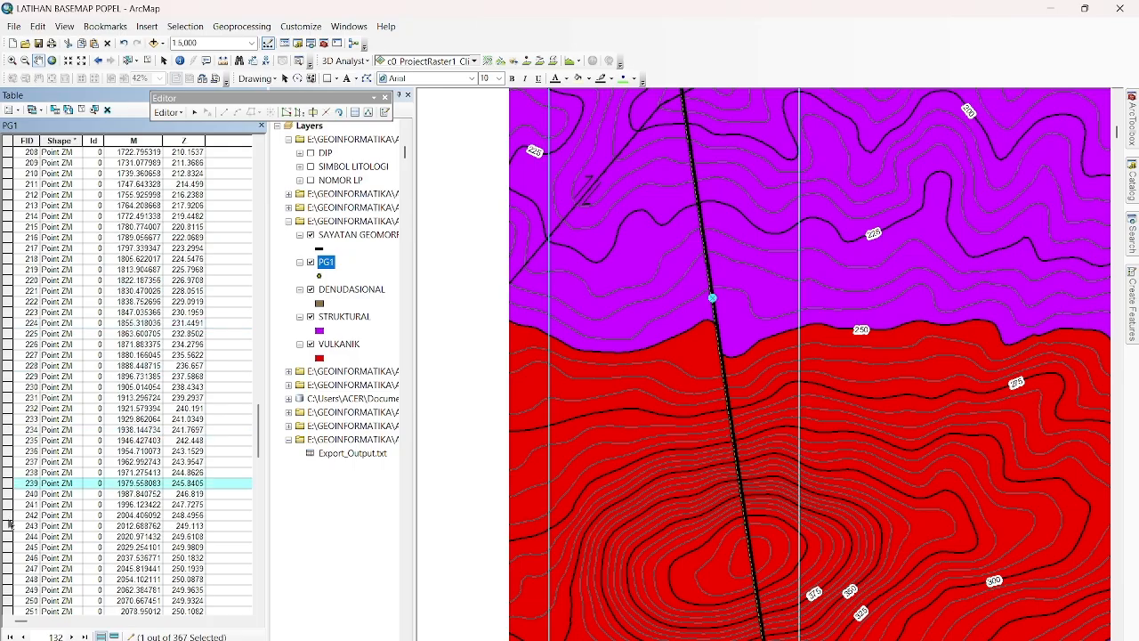
pyautogui.click(9, 517)
pyautogui.click(11, 526)
pyautogui.click(9, 557)
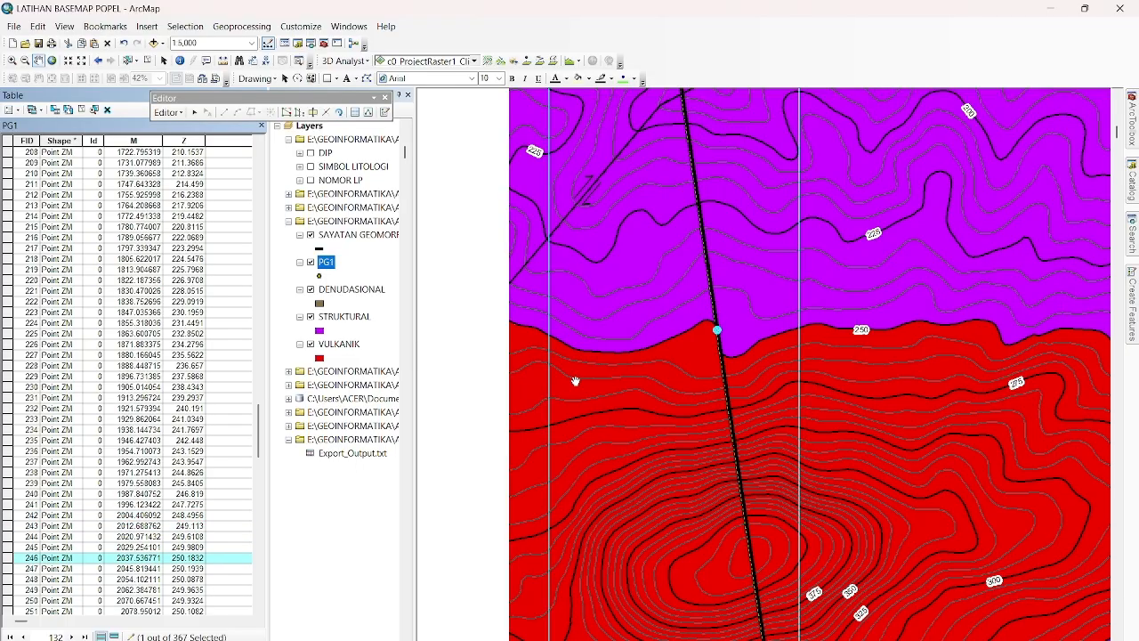
# Select PG1 record FID 245 at the STRUKTURAL–VULKANIK boundary and enter BATAS STRUKTURAL VULKANIK in its BATAS_BNTK field.
pyautogui.scroll(-5, 712, 356)
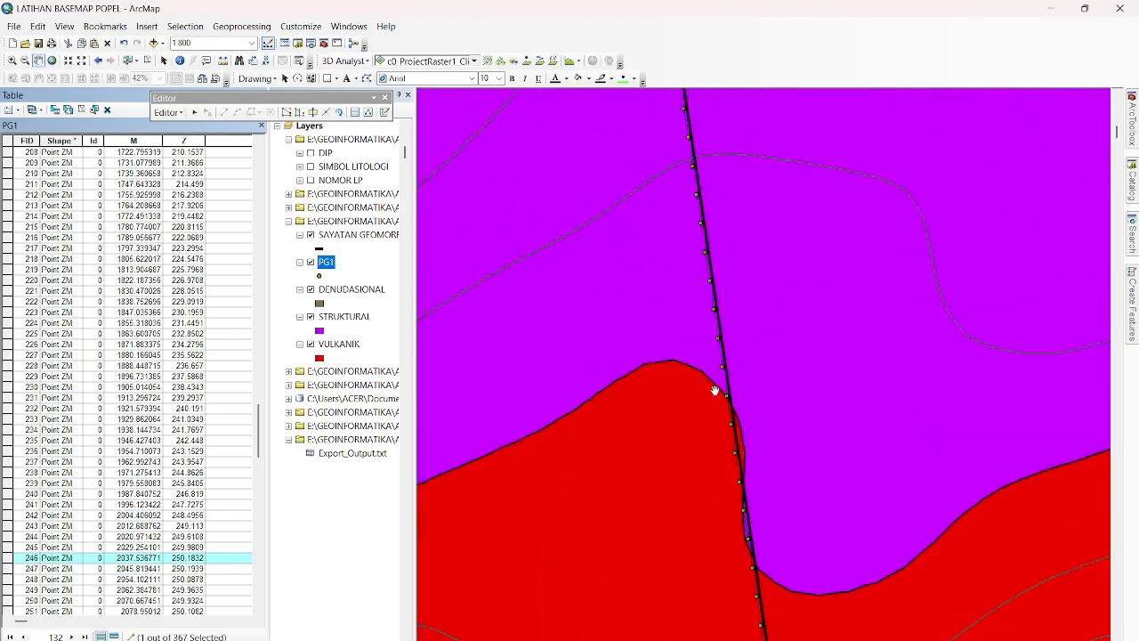
pyautogui.scroll(-1, 719, 415)
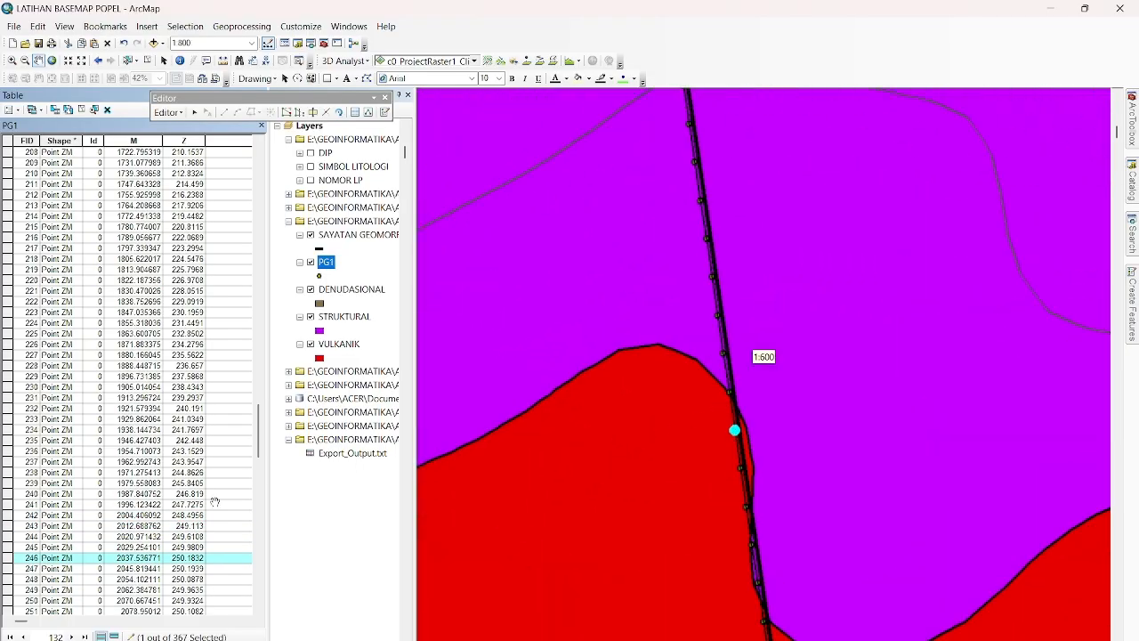
pyautogui.click(11, 548)
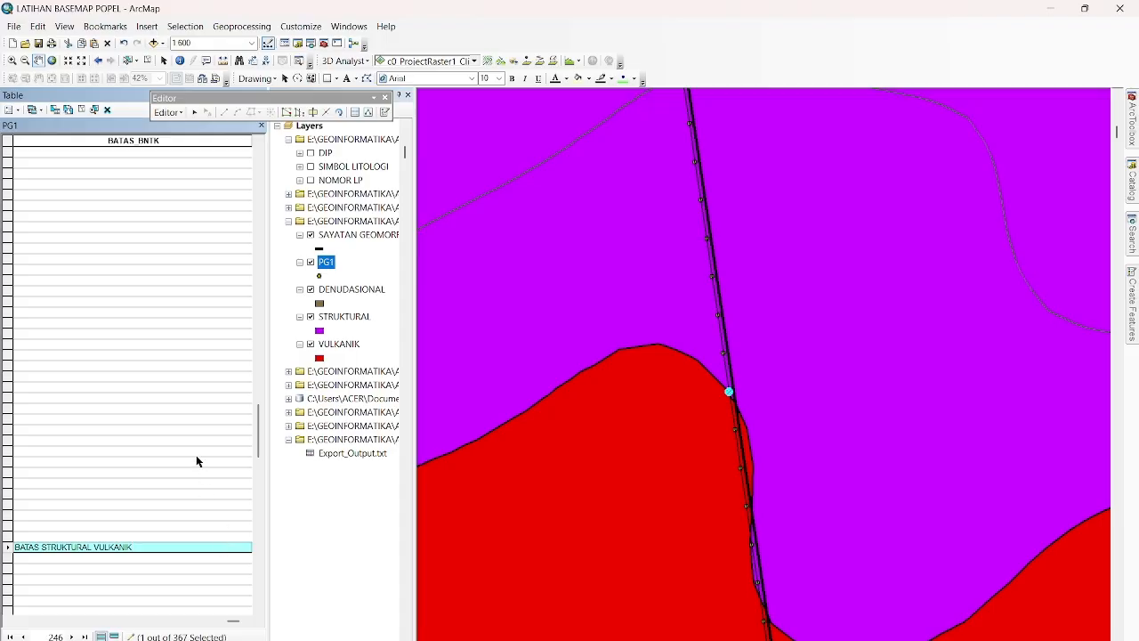
# Stop the editing session and save the edits made to PG1.
pyautogui.scroll(5, 539, 410)
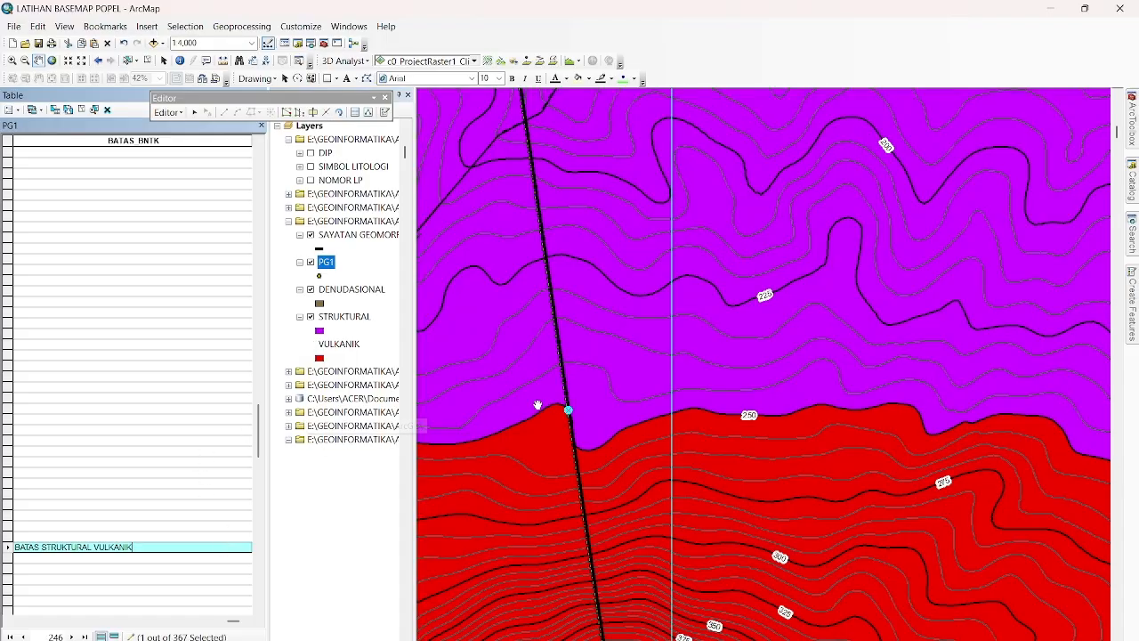
pyautogui.scroll(2, 537, 405)
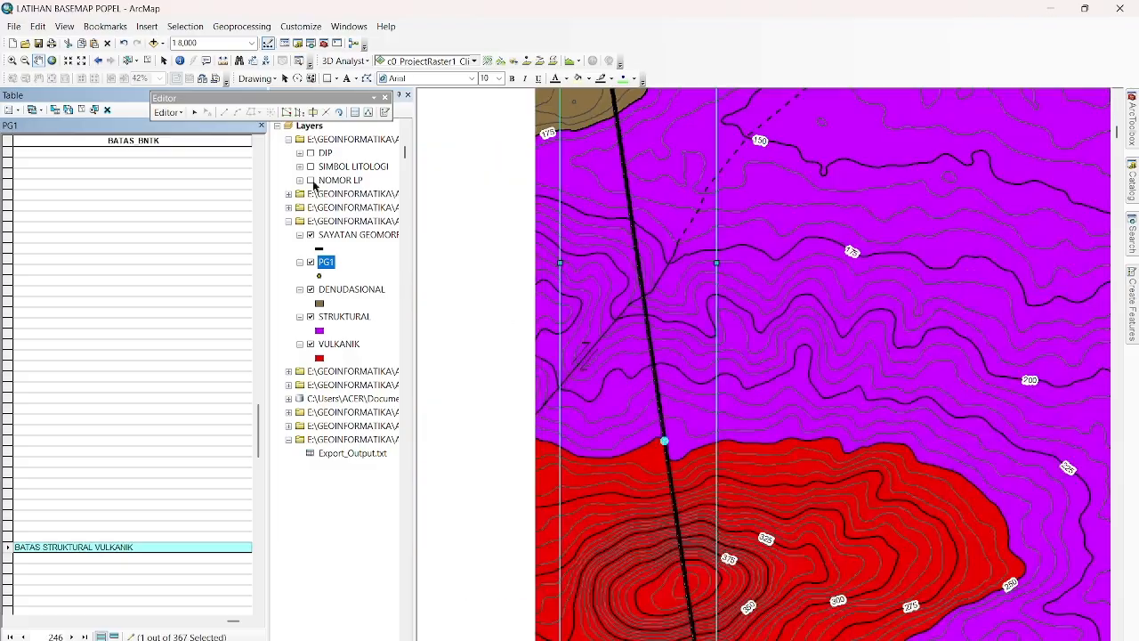
pyautogui.click(181, 113)
pyautogui.click(194, 161)
pyautogui.click(185, 115)
pyautogui.click(192, 160)
pyautogui.click(182, 113)
pyautogui.click(186, 146)
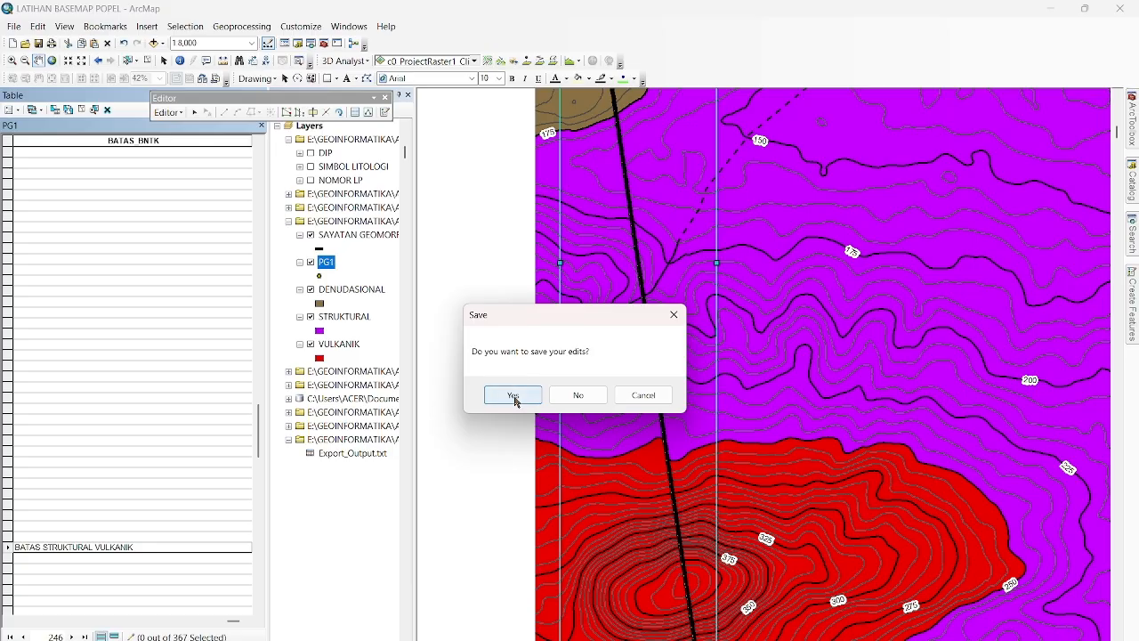
pyautogui.click(514, 397)
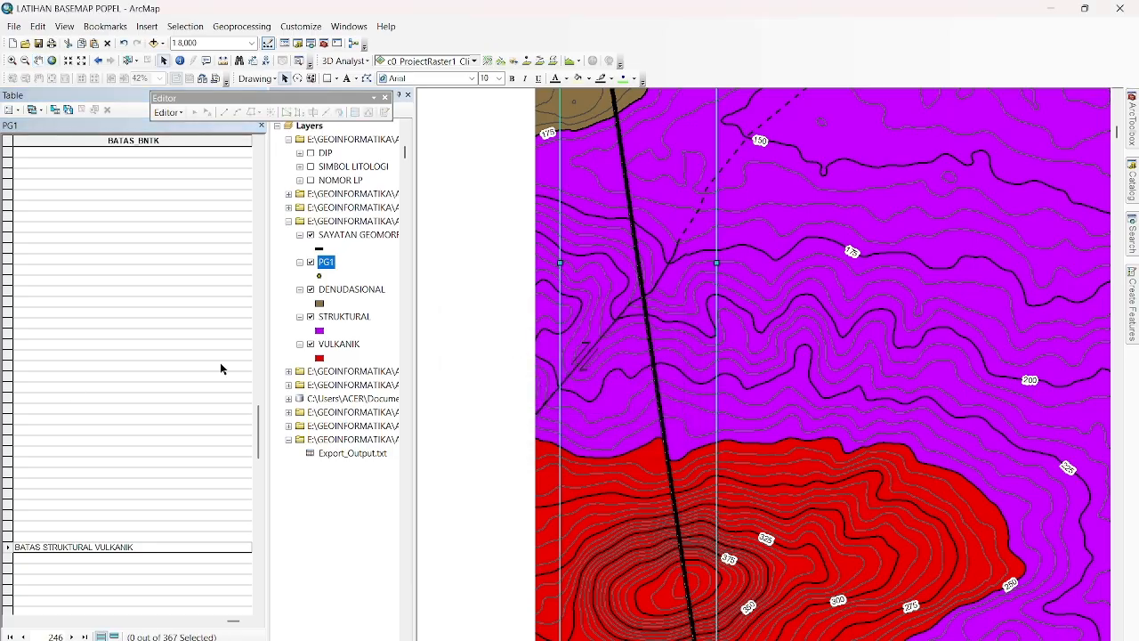
# Review the PG1 records from the STRUKTURAL–VULKANIK boundary point back to the first record.
pyautogui.moveTo(229, 626); pyautogui.dragTo(18, 626)
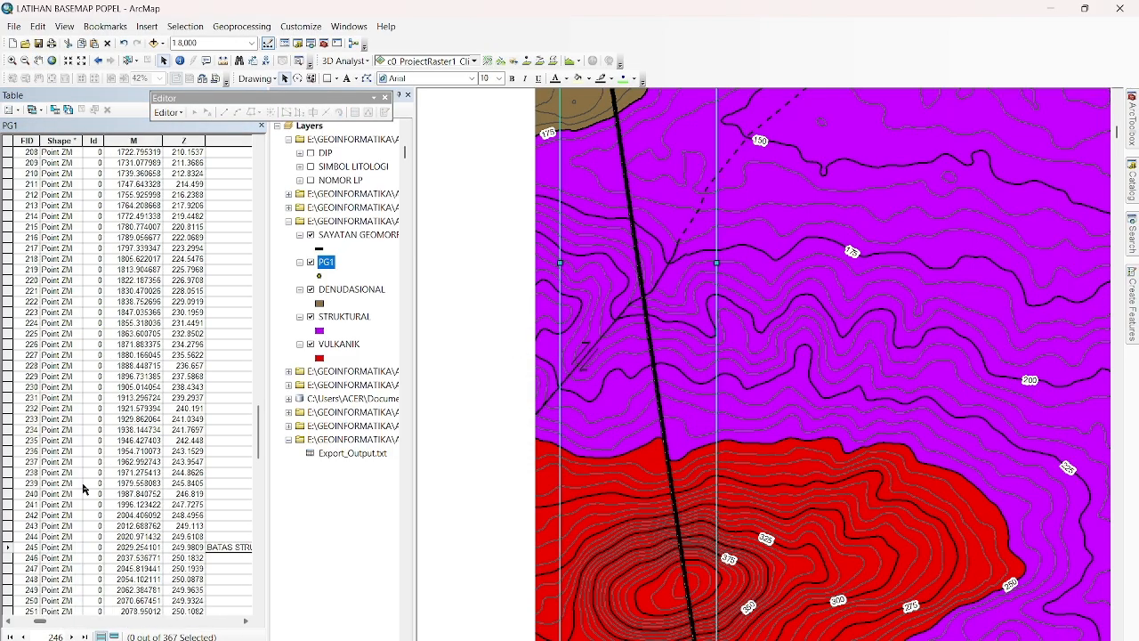
pyautogui.click(167, 113)
pyautogui.click(157, 412)
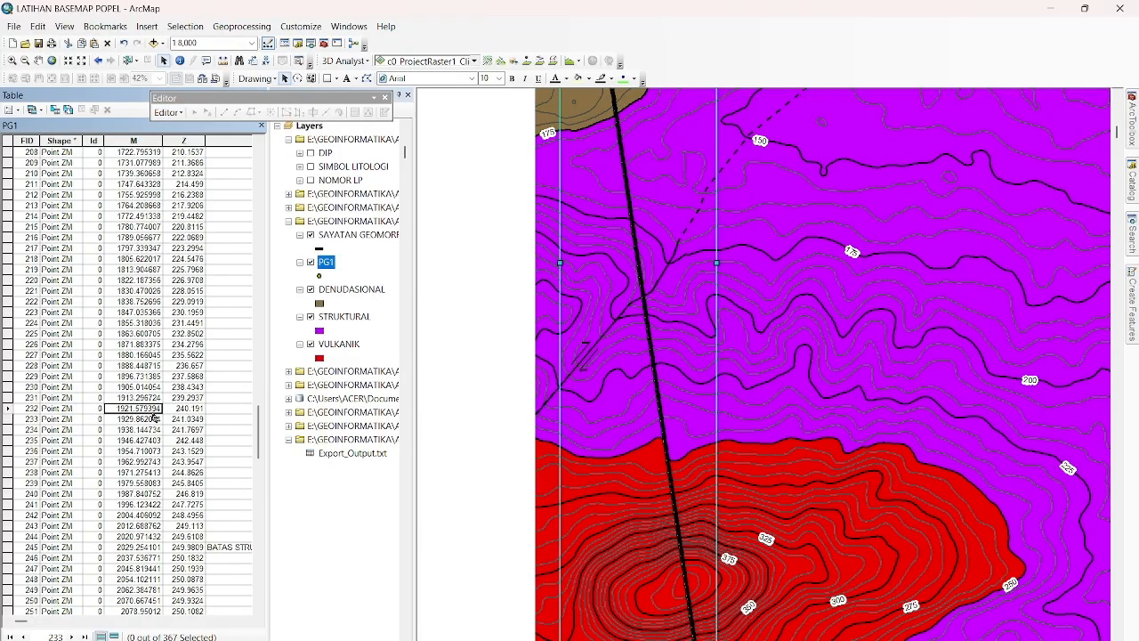
pyautogui.scroll(20, 153, 408)
pyautogui.scroll(20, 153, 408)
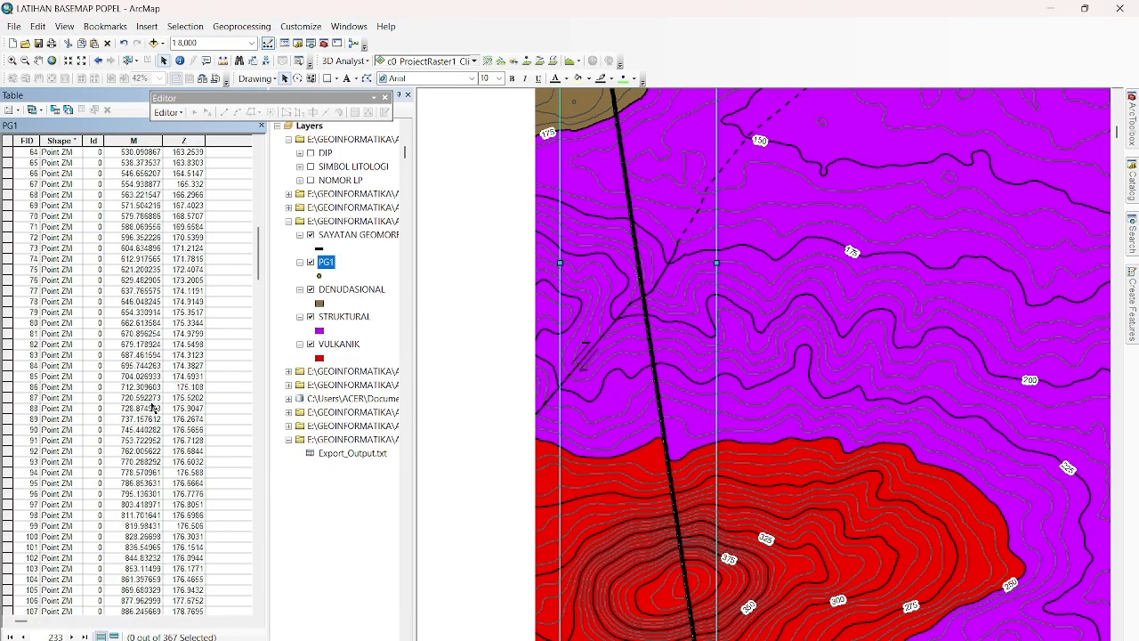
pyautogui.click(18, 110)
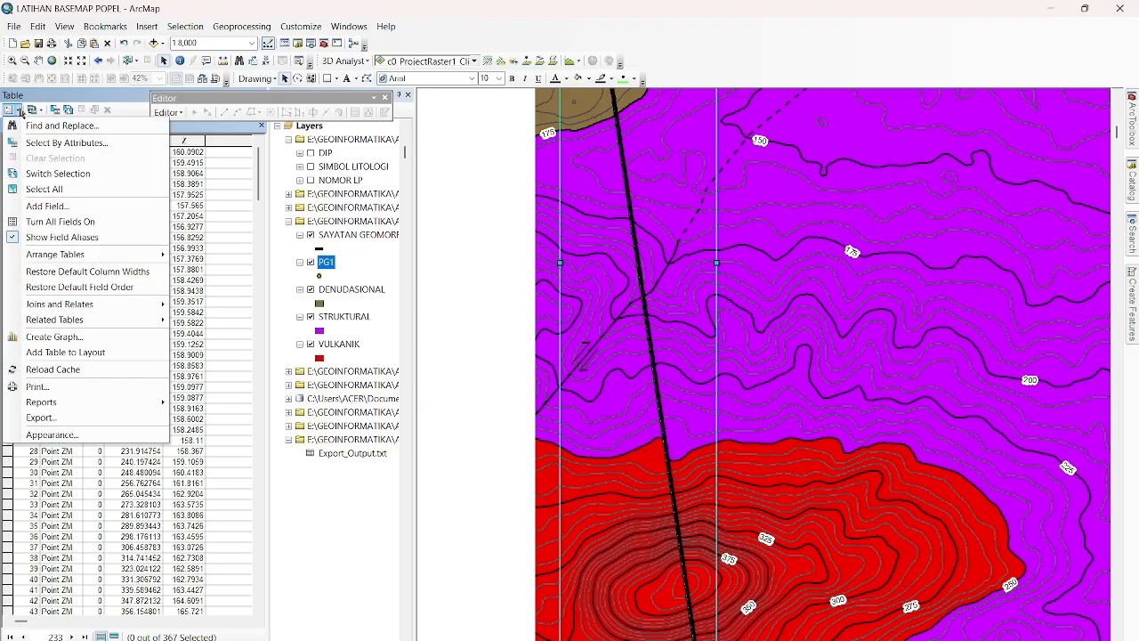
pyautogui.click(131, 103)
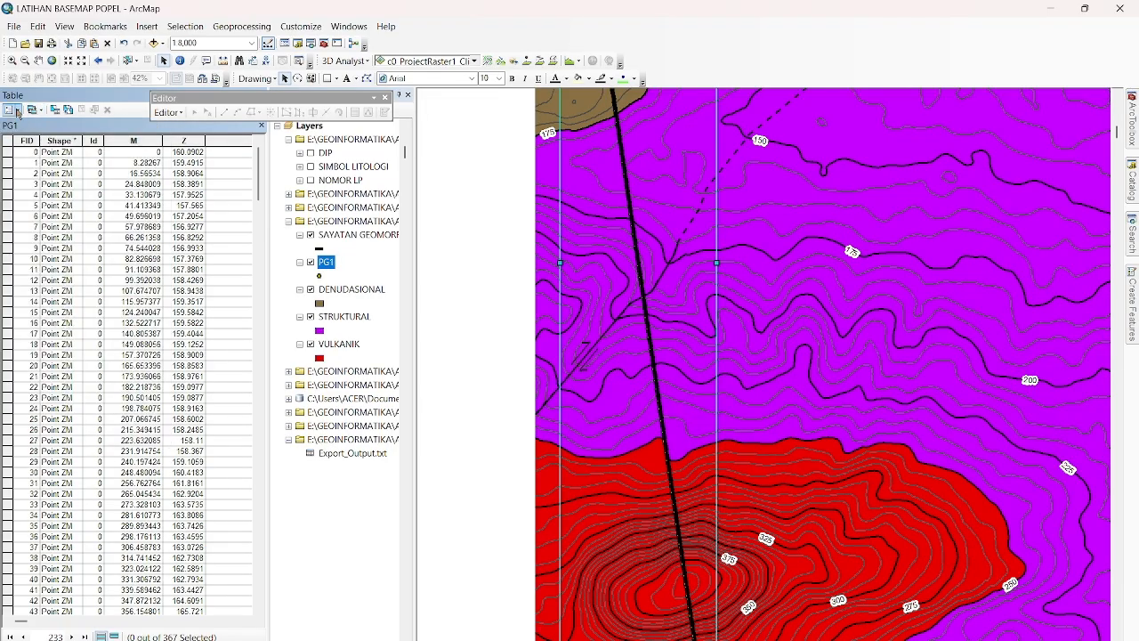
# Export all PG1 records as text file Export_Output_4.txt in the PETA GEOMORFOLOGI folder and add the table to the map.
pyautogui.click(18, 111)
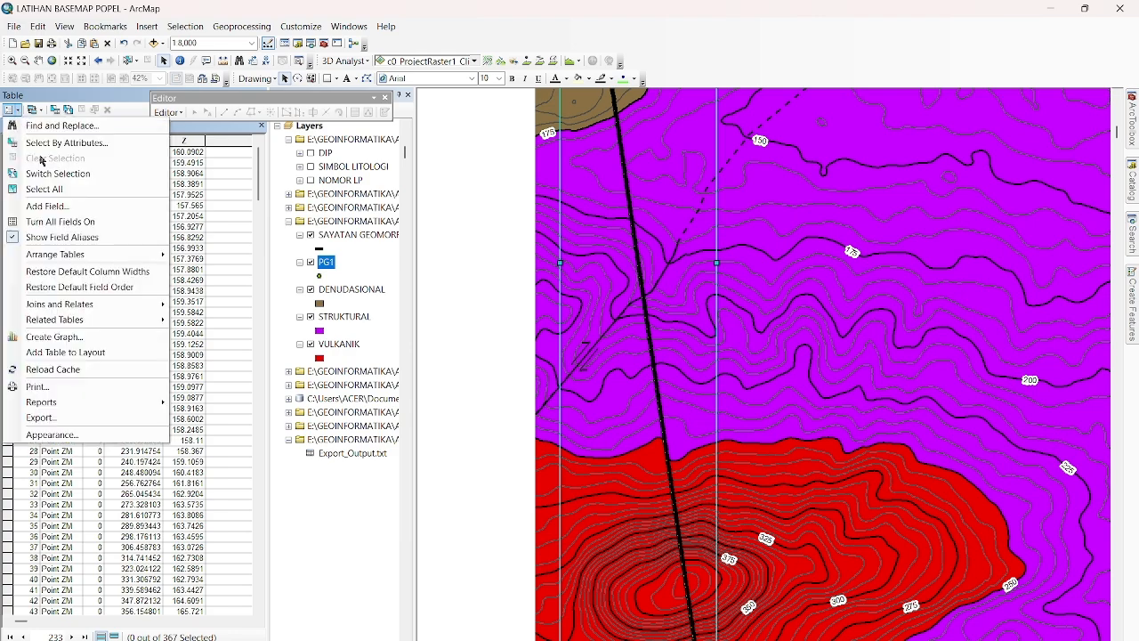
pyautogui.click(75, 418)
pyautogui.click(584, 255)
pyautogui.click(578, 266)
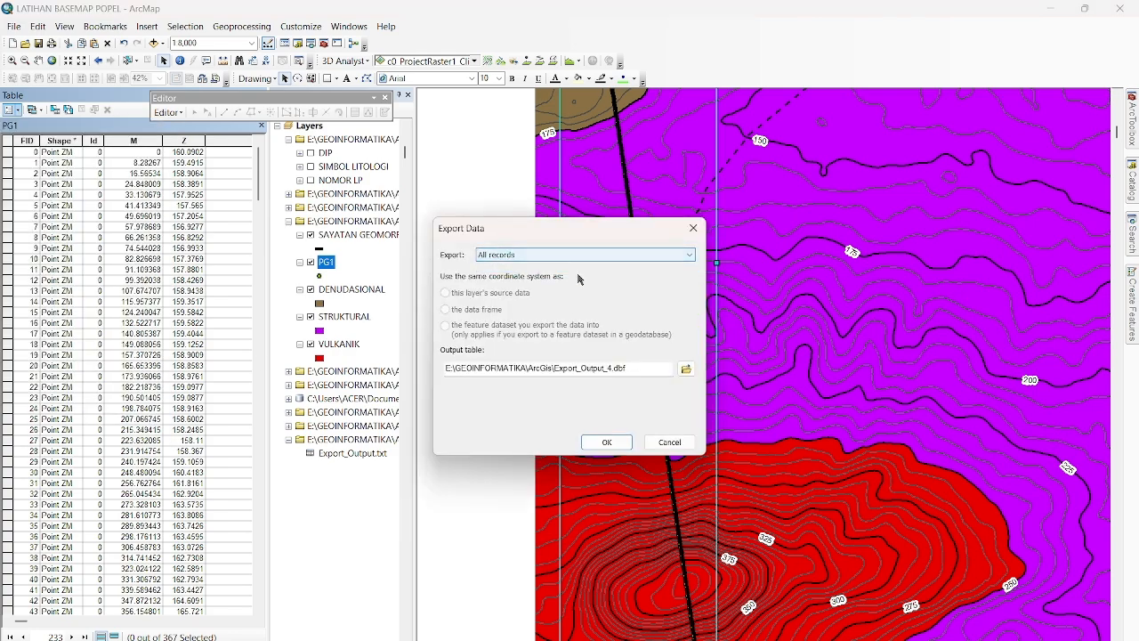
pyautogui.click(686, 369)
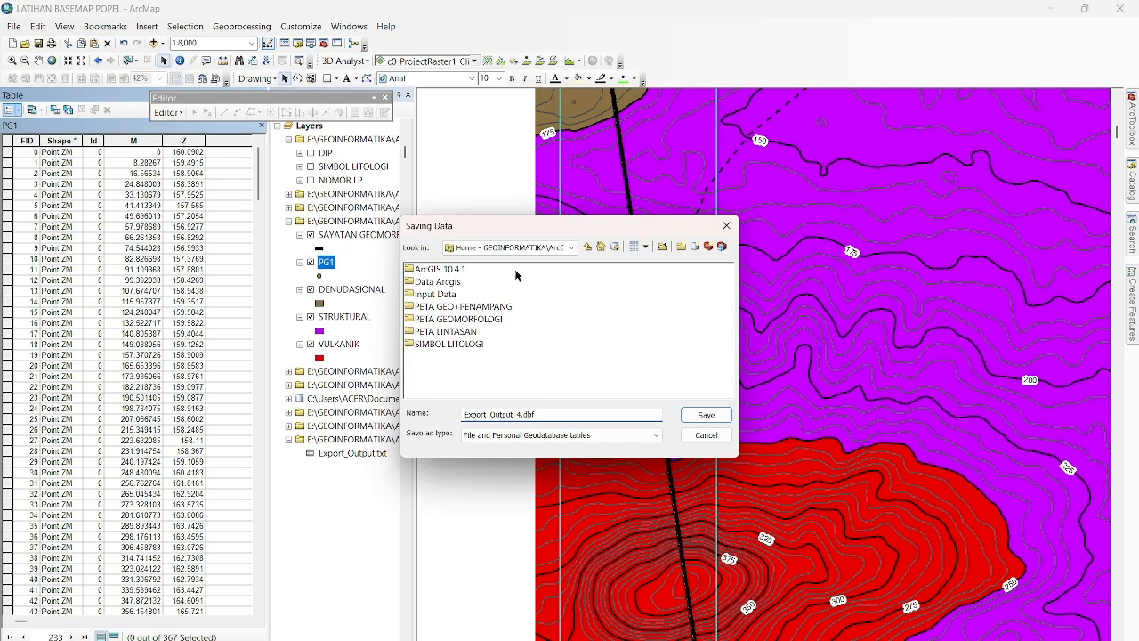
pyautogui.click(490, 320)
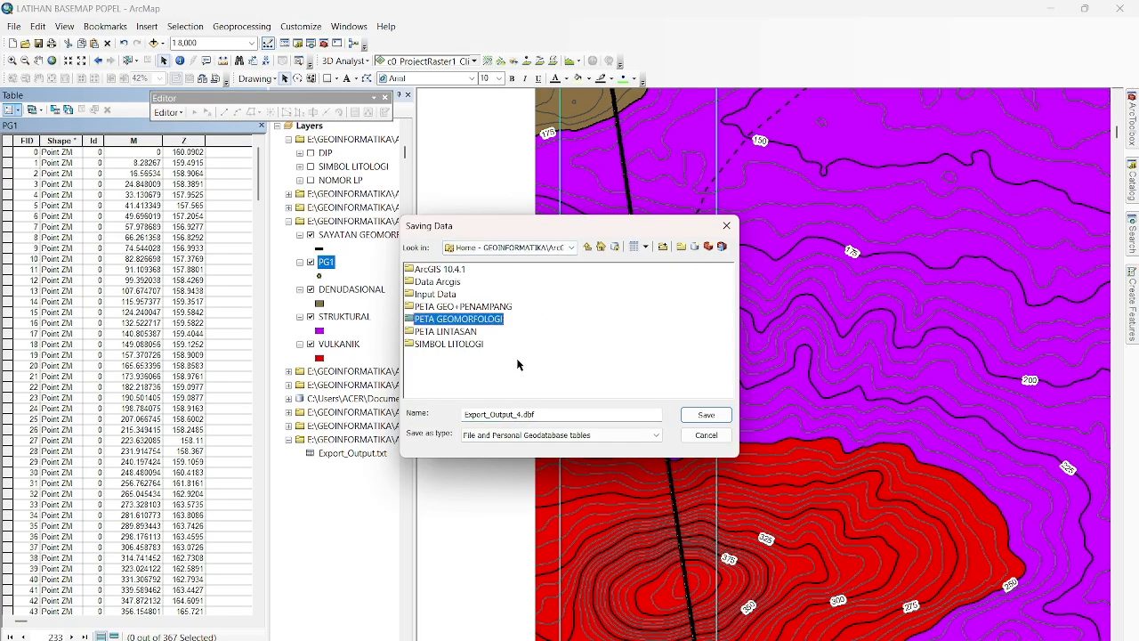
pyautogui.doubleClick(478, 321)
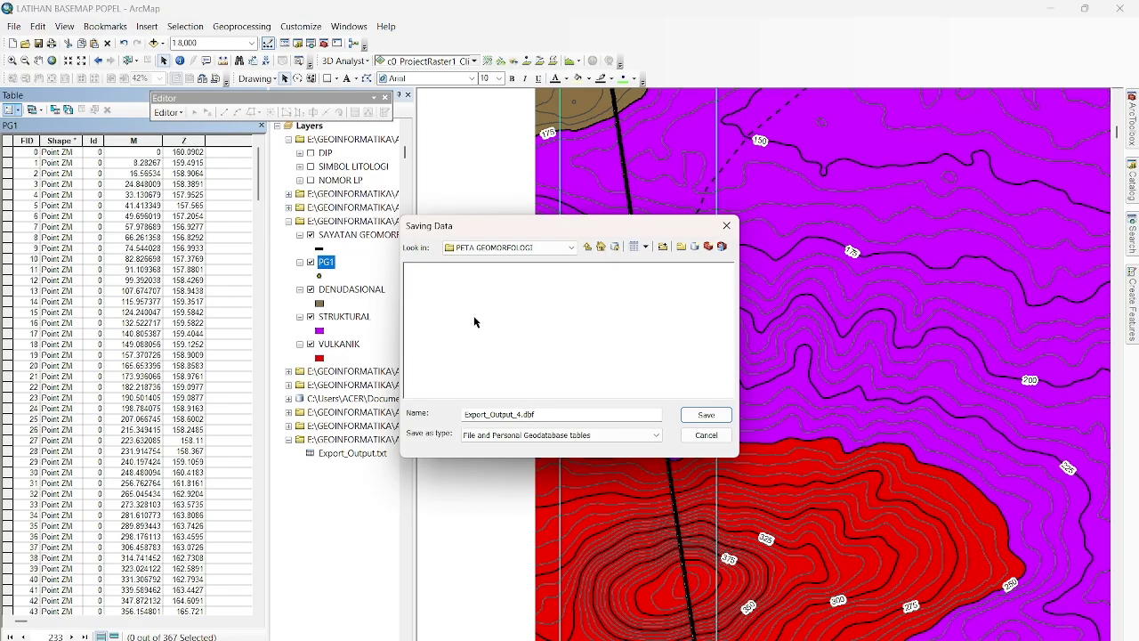
pyautogui.click(645, 435)
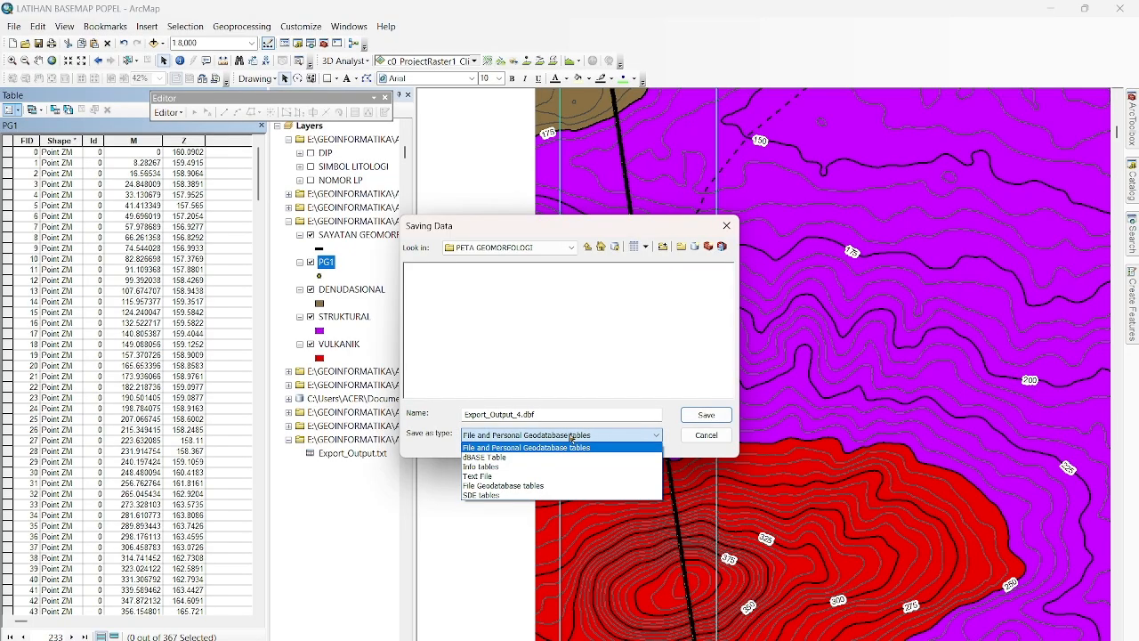
pyautogui.click(515, 479)
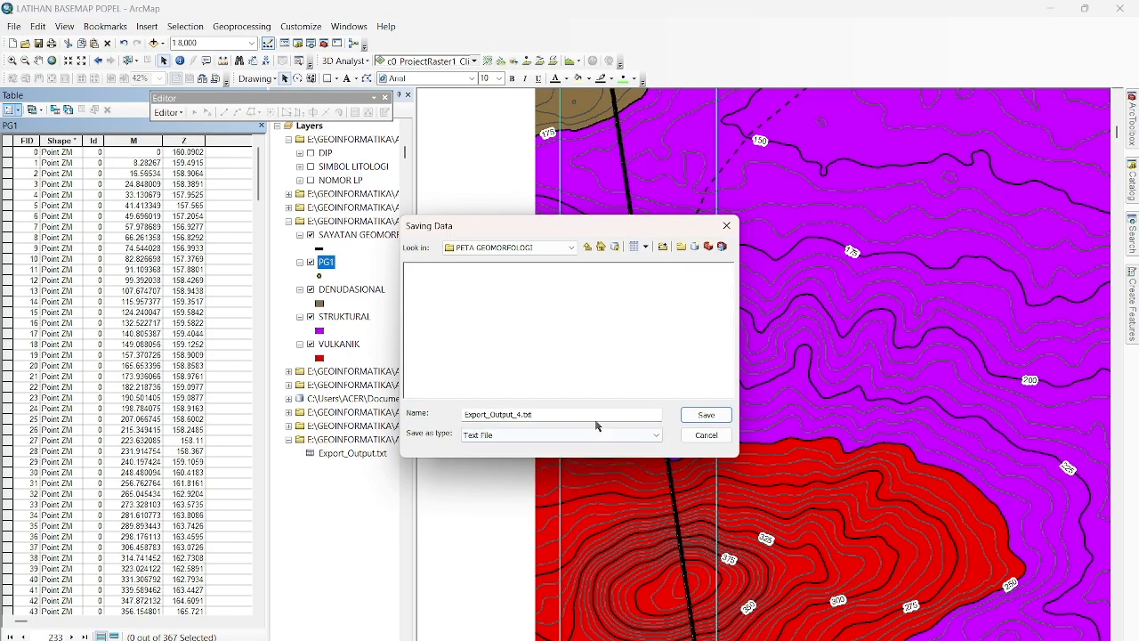
pyautogui.click(705, 415)
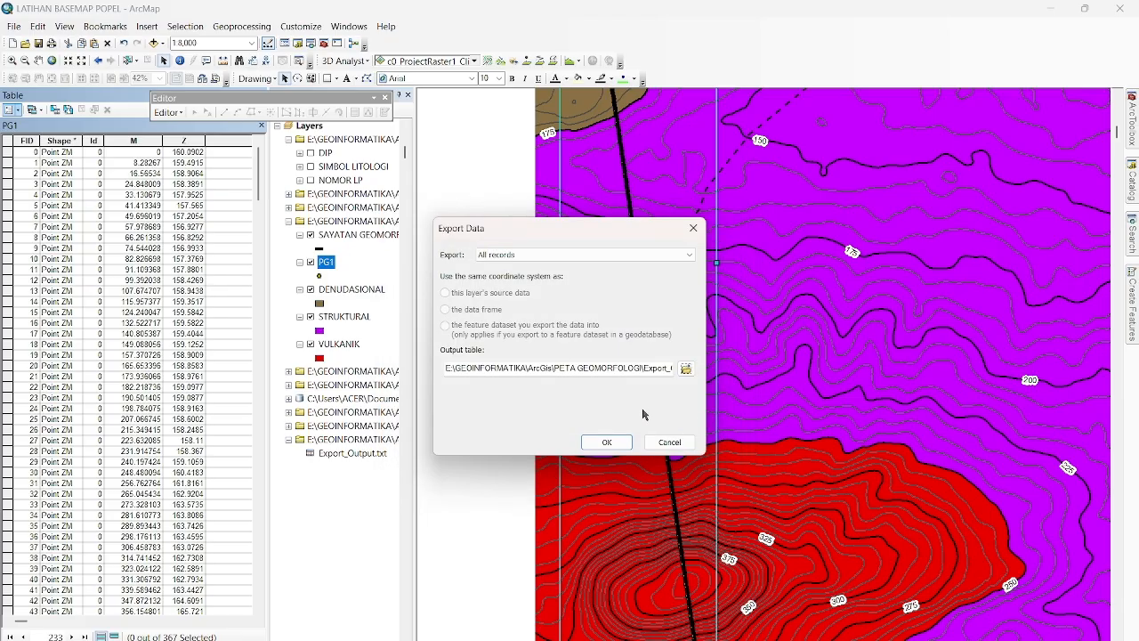
pyautogui.click(609, 442)
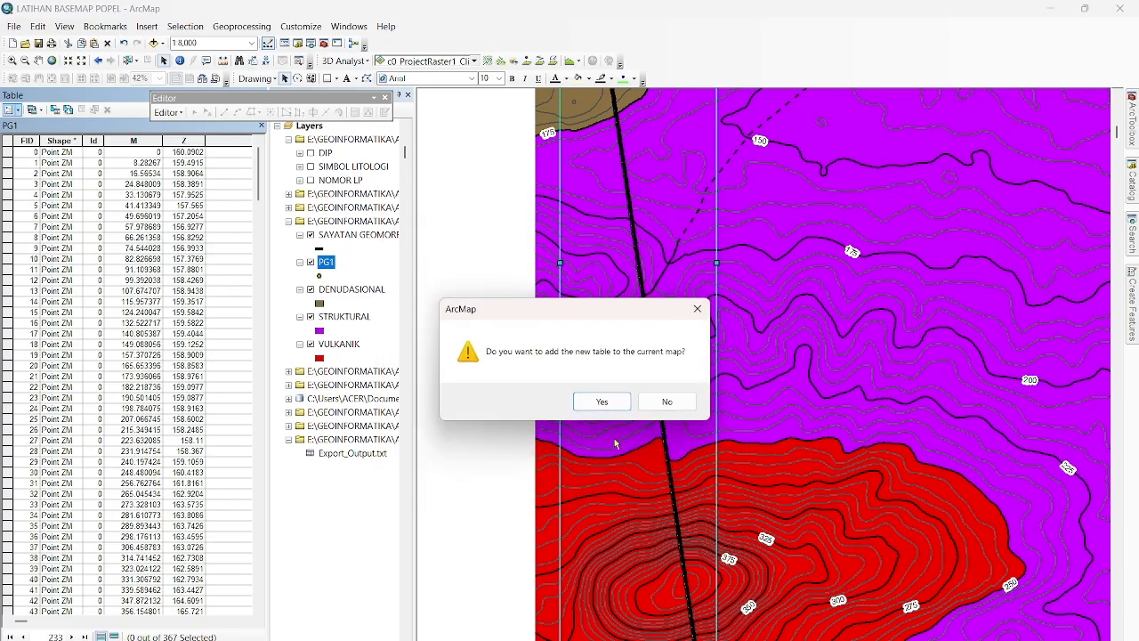
pyautogui.click(601, 401)
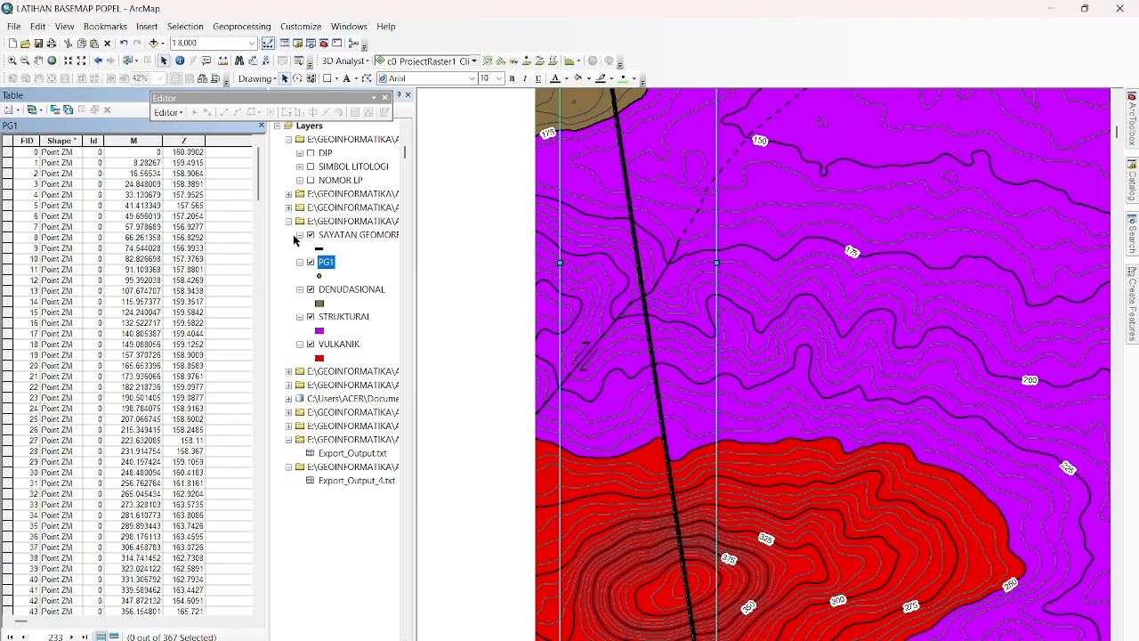
# Close the PG1 attribute table and return to the map layers.
pyautogui.click(262, 125)
pyautogui.scroll(3, 302, 281)
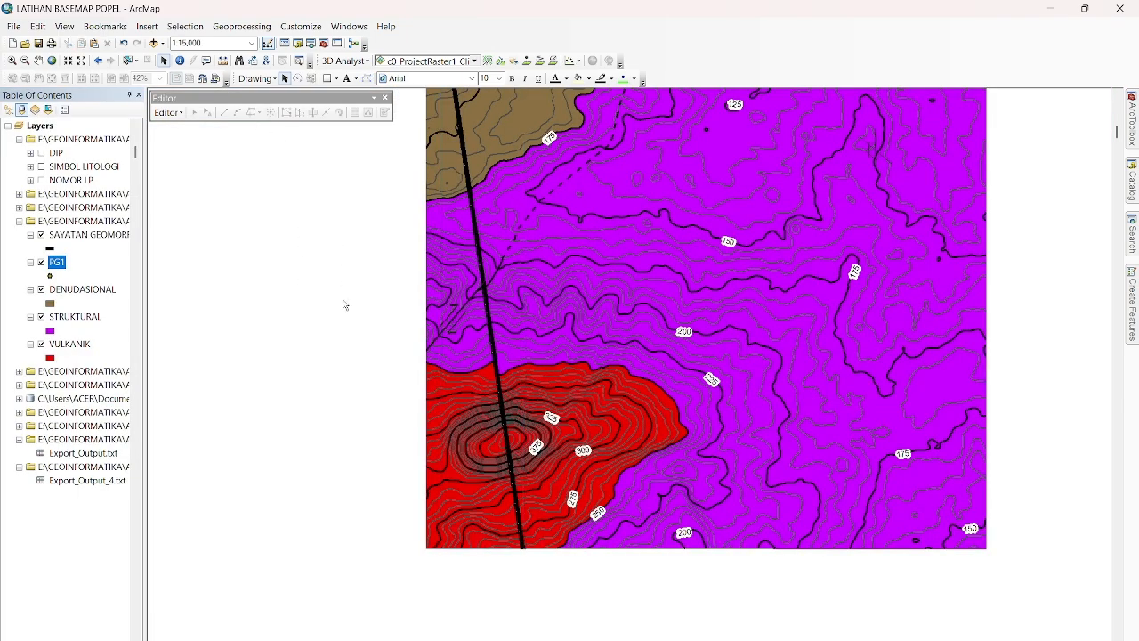
pyautogui.rightClick(96, 481)
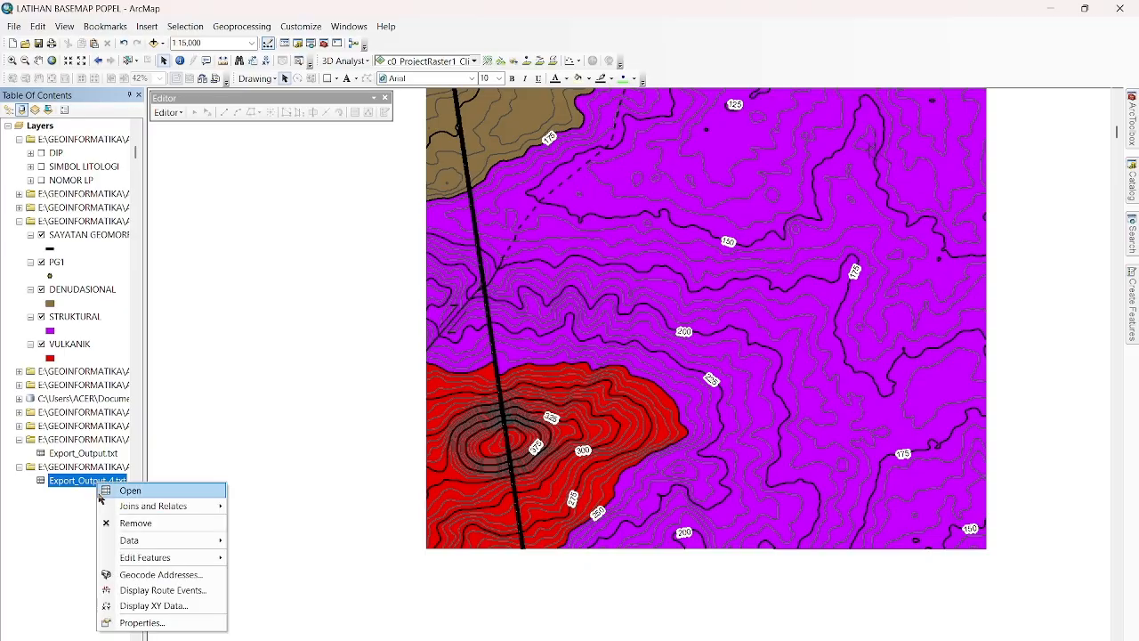
pyautogui.click(54, 559)
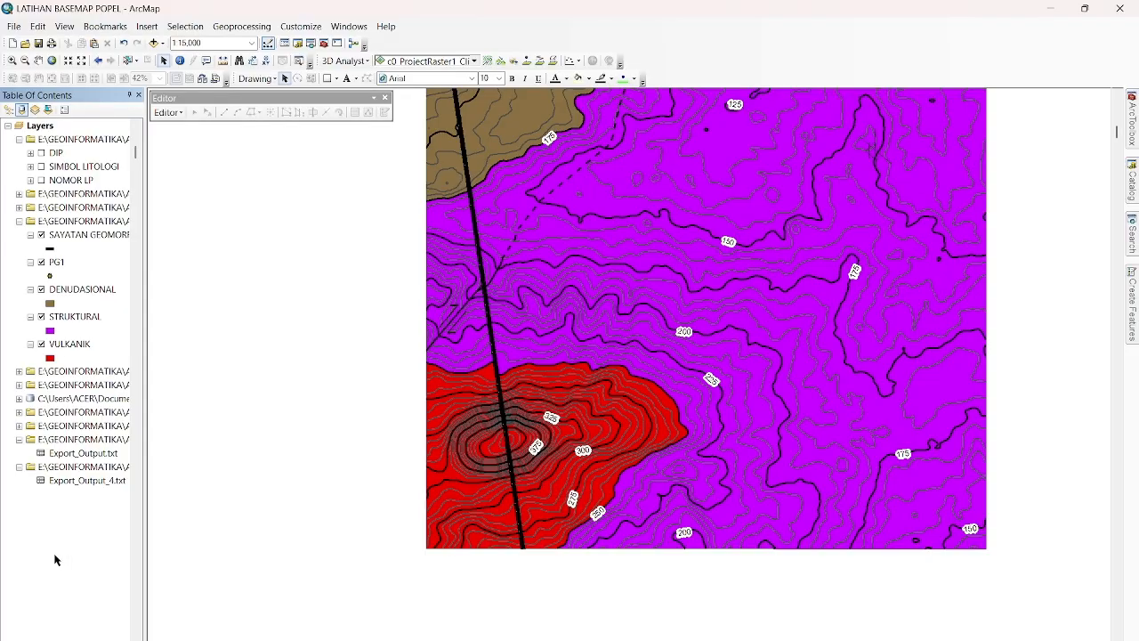
pyautogui.rightClick(84, 481)
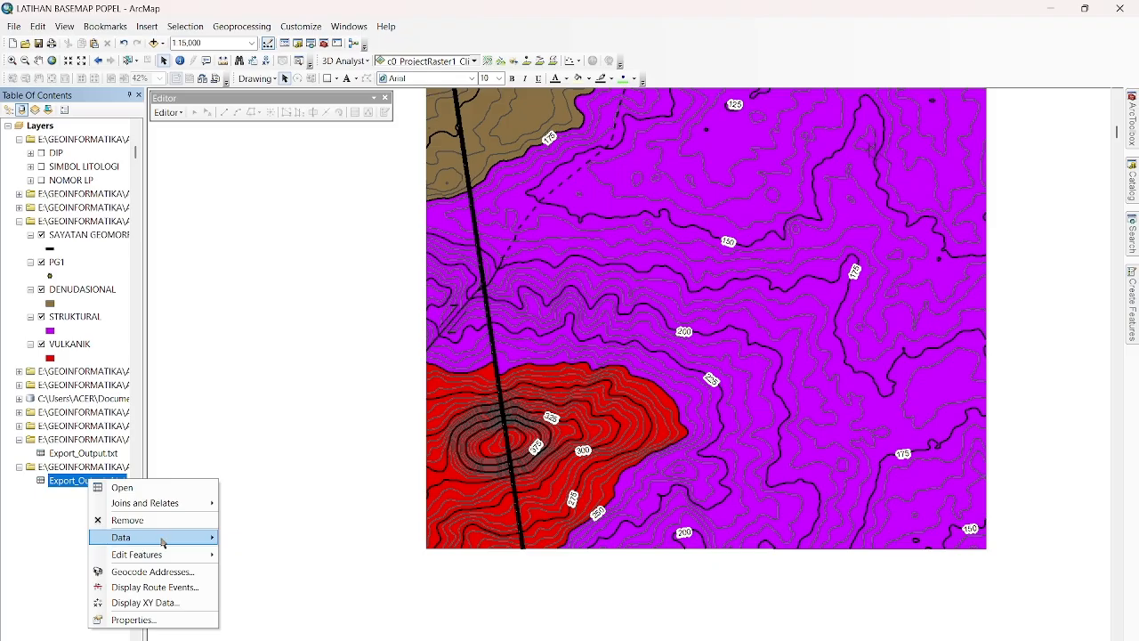
pyautogui.moveTo(178, 537)
pyautogui.click(40, 511)
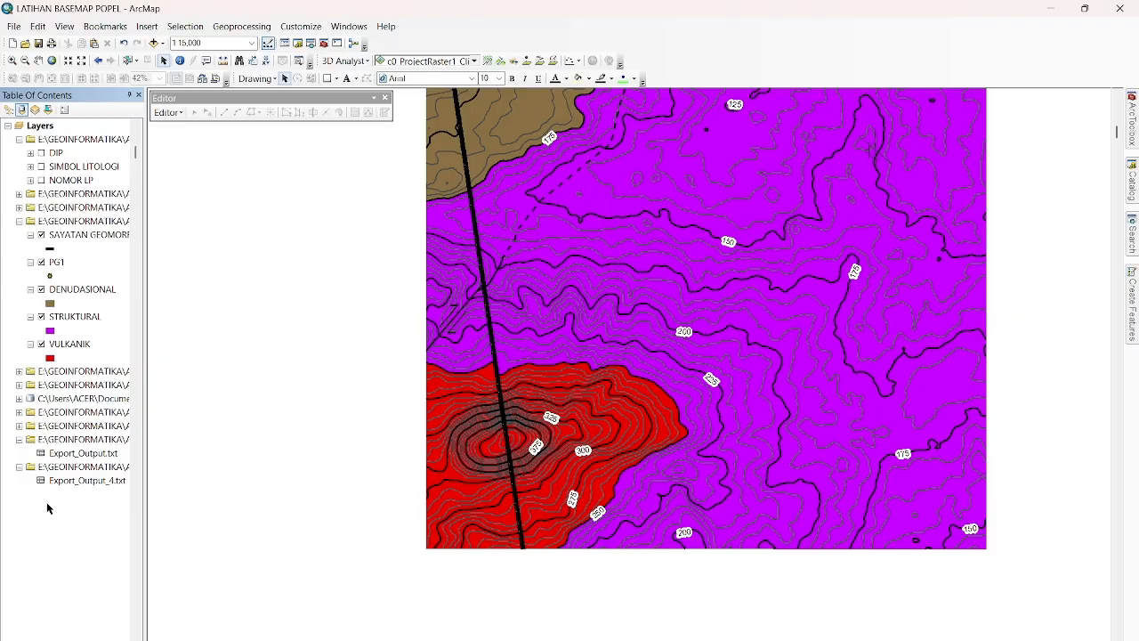
# Switch to the page layout, insert a new data frame and place it outside the page beside the geomorphological map.
pyautogui.click(171, 639)
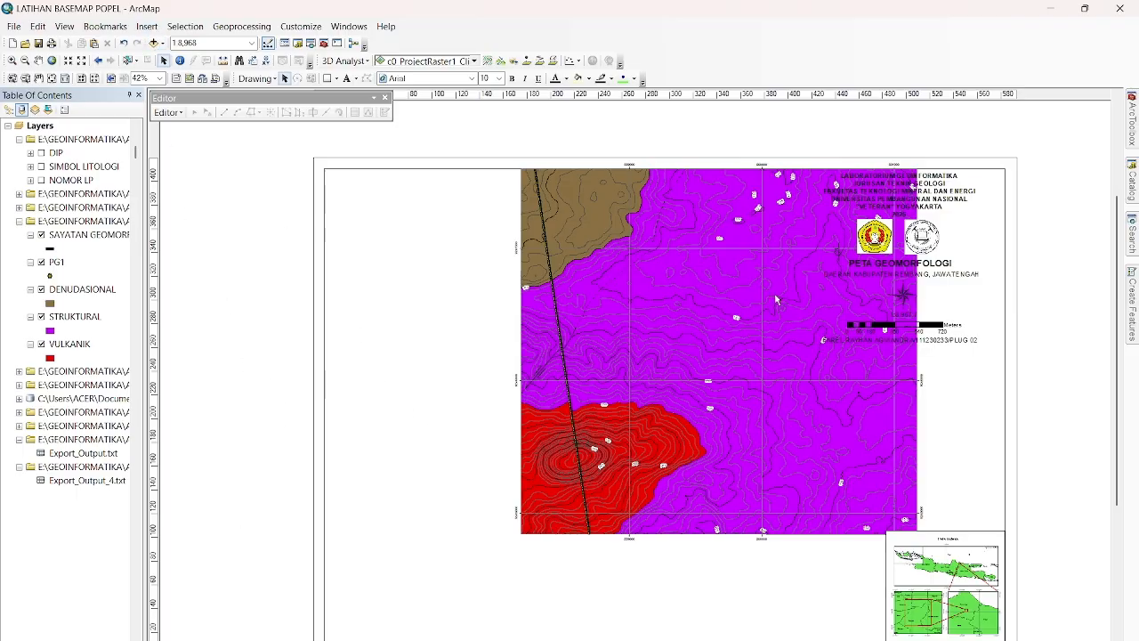
pyautogui.moveTo(698, 639); pyautogui.dragTo(614, 639)
pyautogui.click(147, 26)
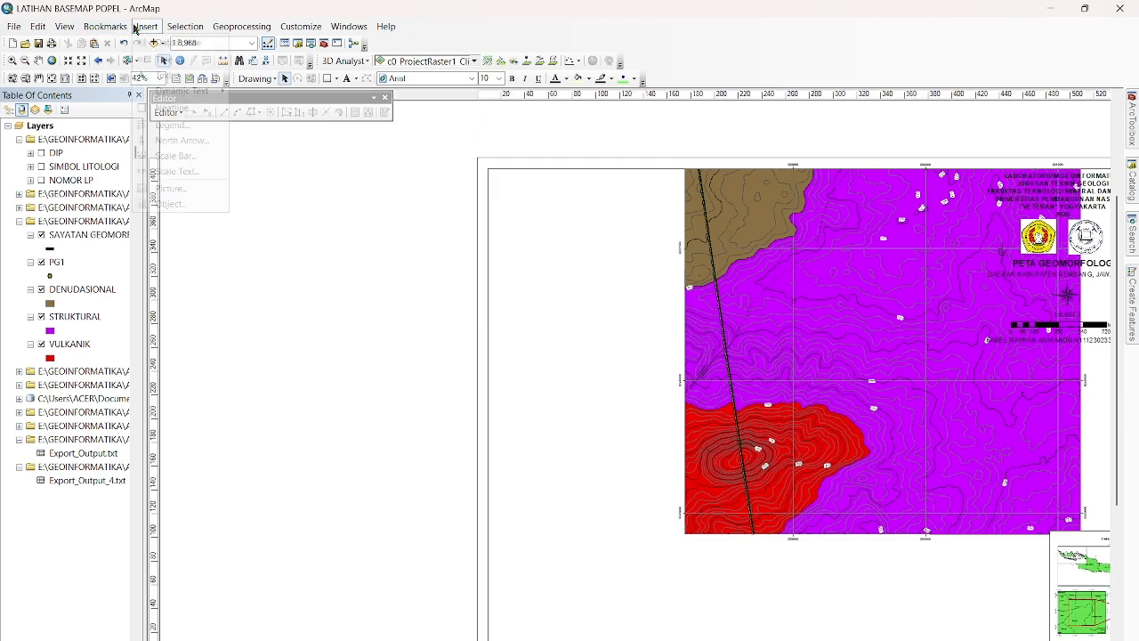
pyautogui.click(160, 43)
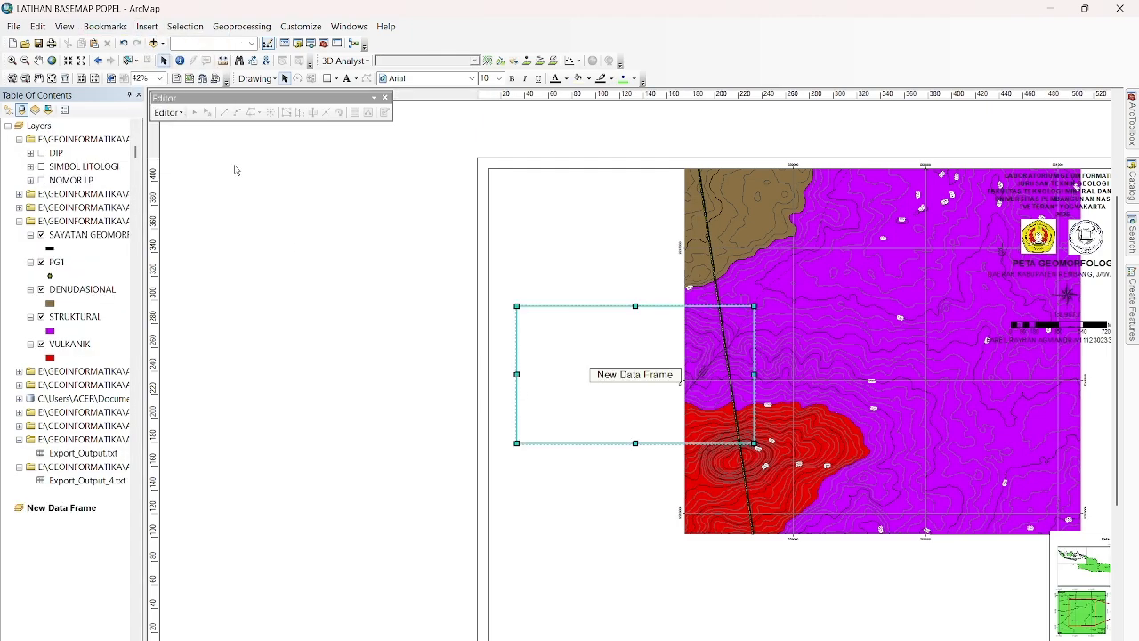
pyautogui.moveTo(617, 362); pyautogui.dragTo(327, 336)
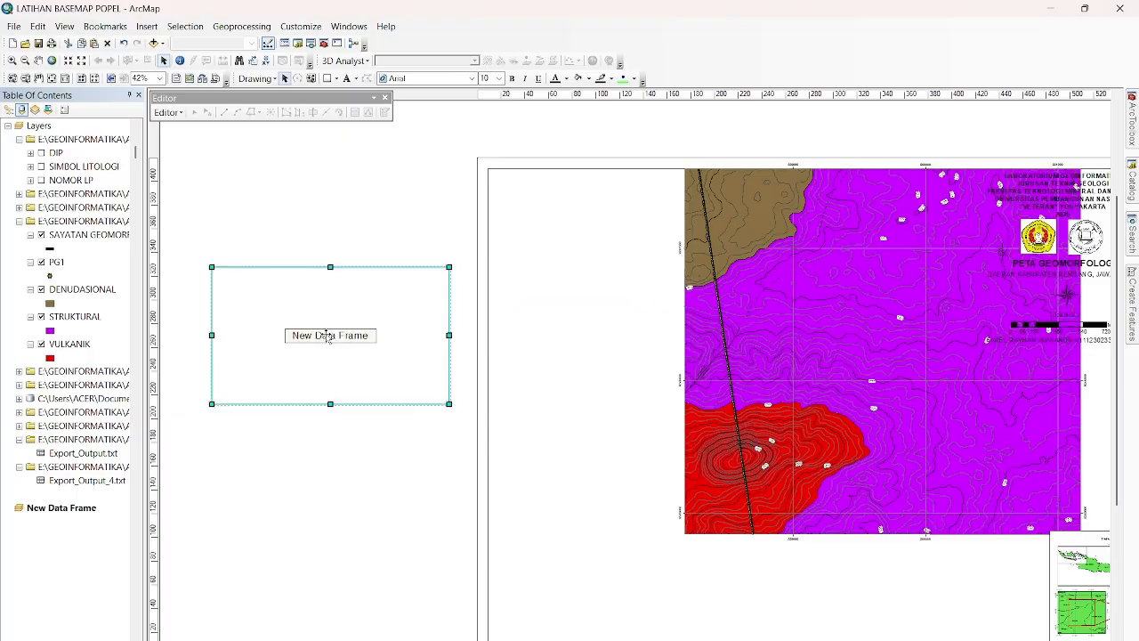
# Copy the Export_Output_4.txt table into the new data frame and set up its XY display with M as X and Z as Y.
pyautogui.moveTo(87, 481); pyautogui.dragTo(62, 509)
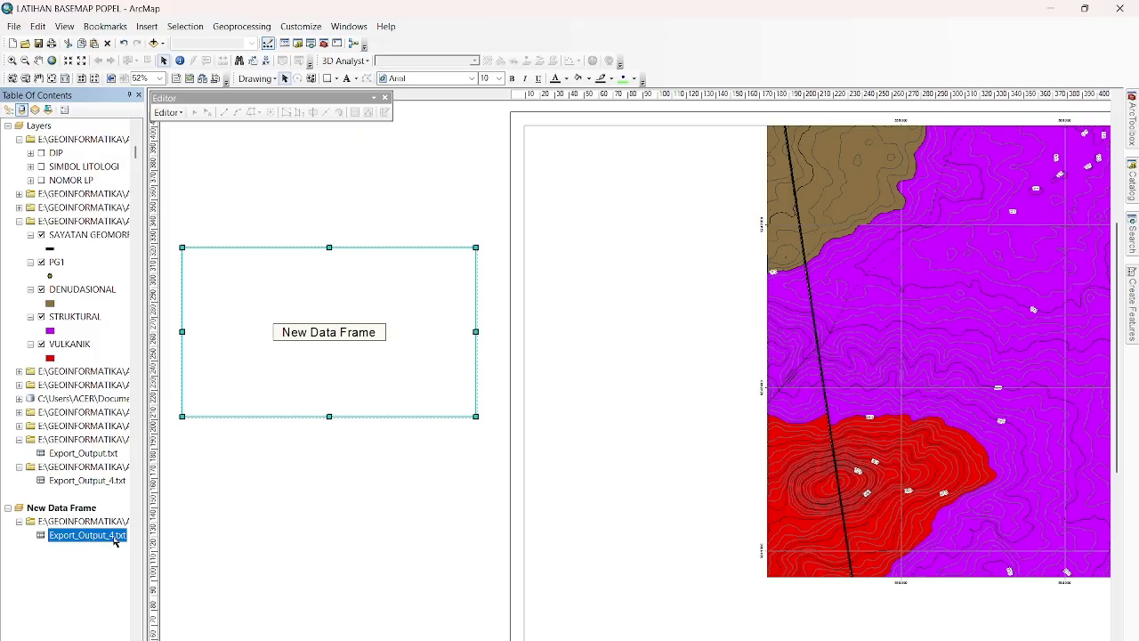
pyautogui.rightClick(111, 538)
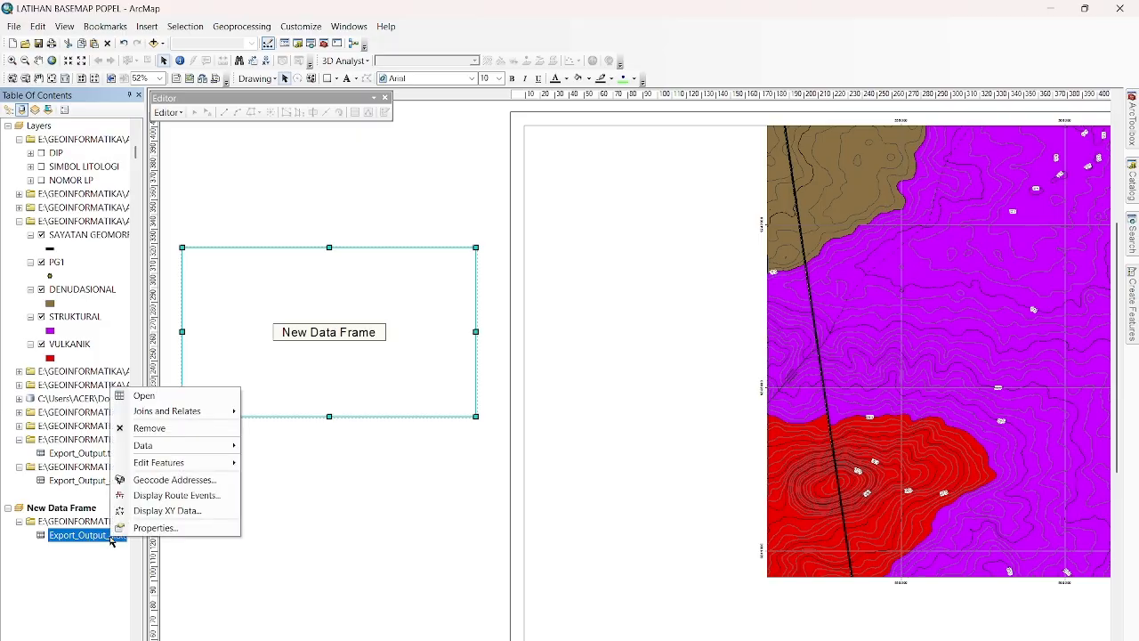
pyautogui.click(158, 511)
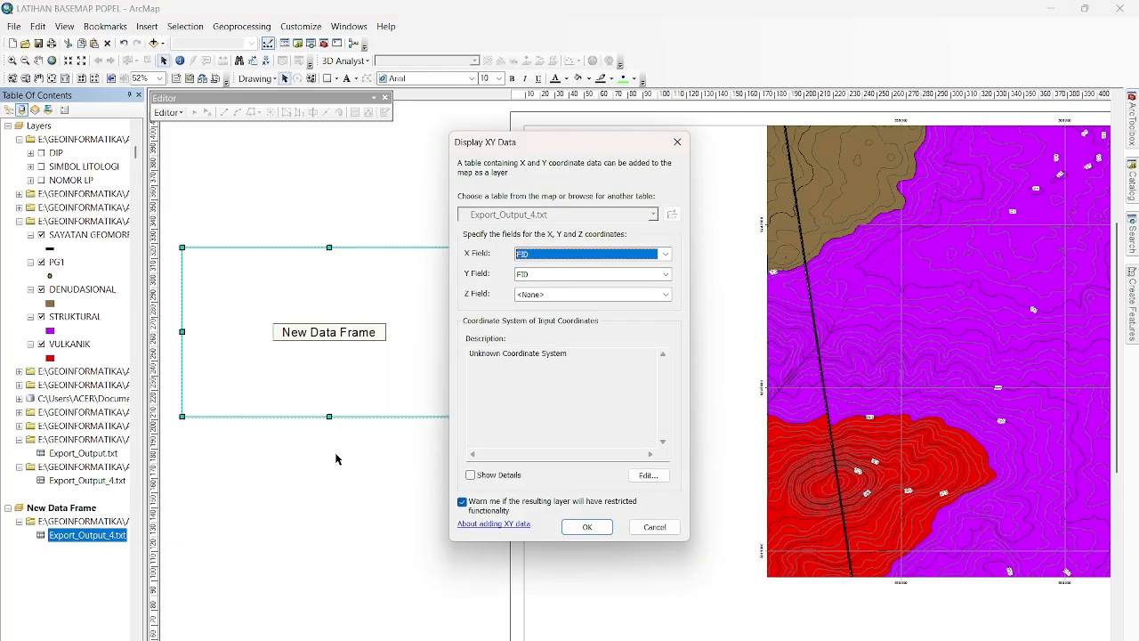
pyautogui.click(664, 256)
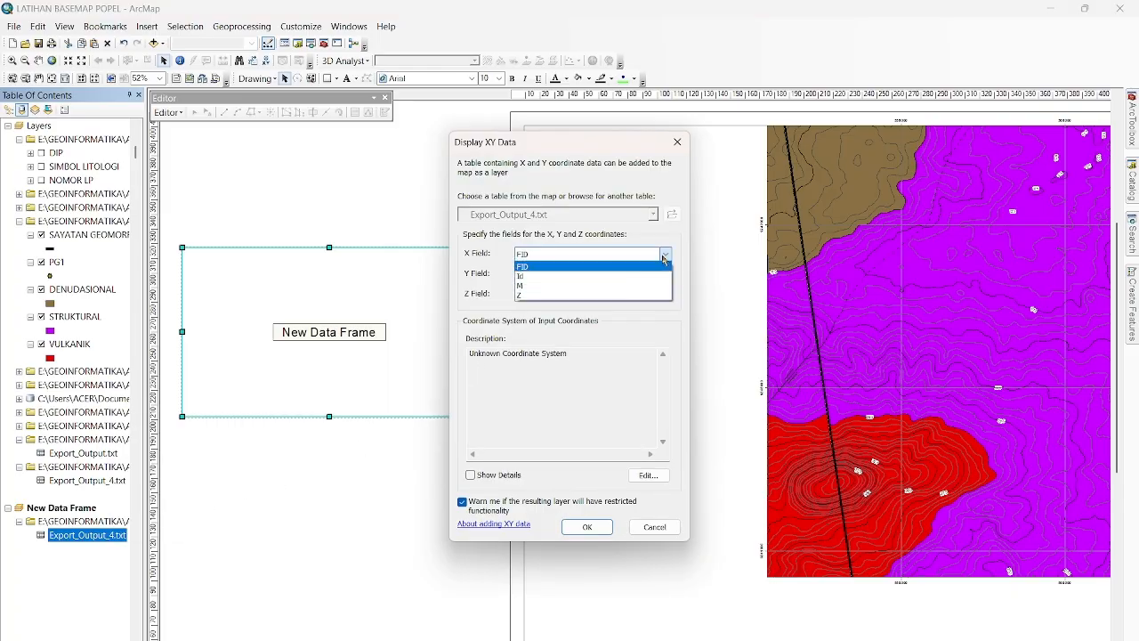
pyautogui.click(596, 294)
pyautogui.click(665, 274)
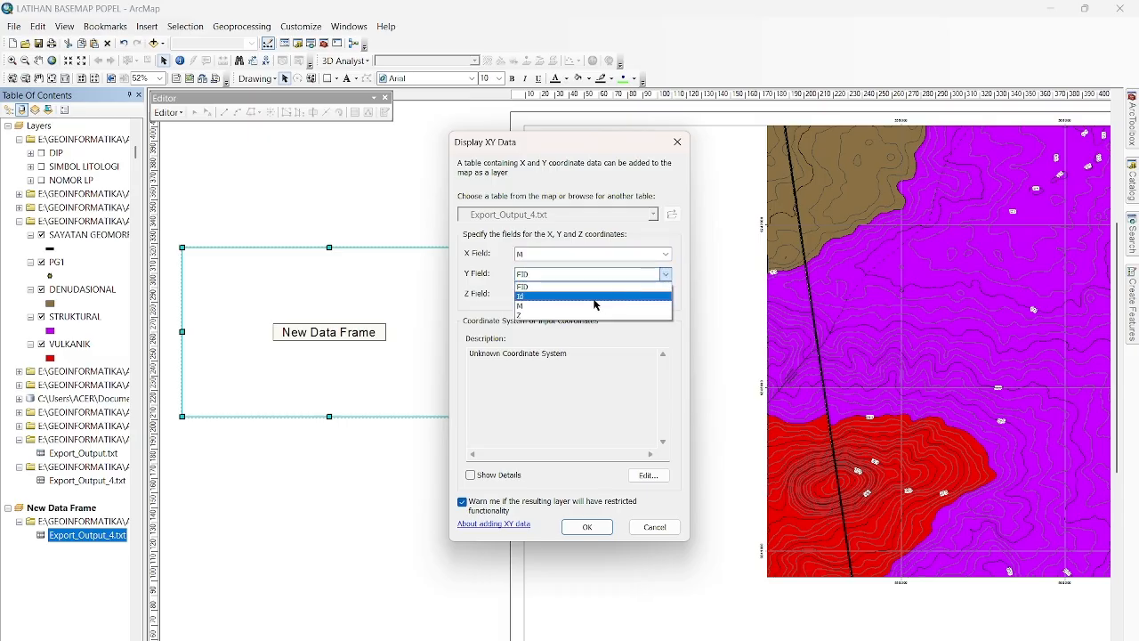
pyautogui.click(574, 319)
# Assign the WGS 1984 UTM Zone 49S coordinate system to the XY data and add the profile points as a layer.
pyautogui.click(647, 475)
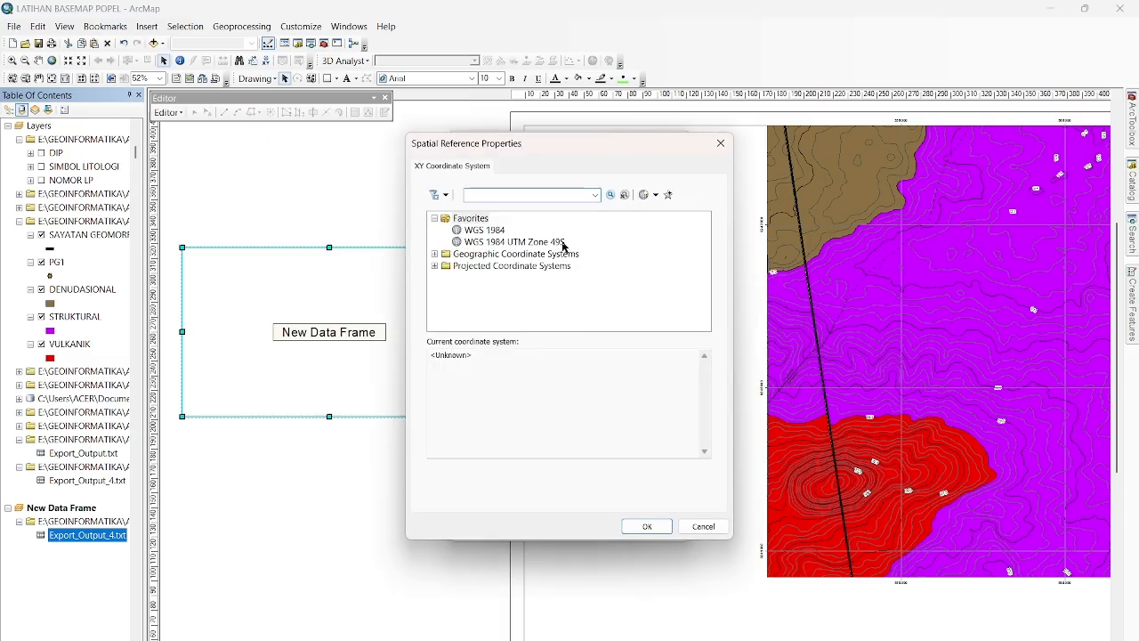
pyautogui.click(565, 244)
pyautogui.click(649, 527)
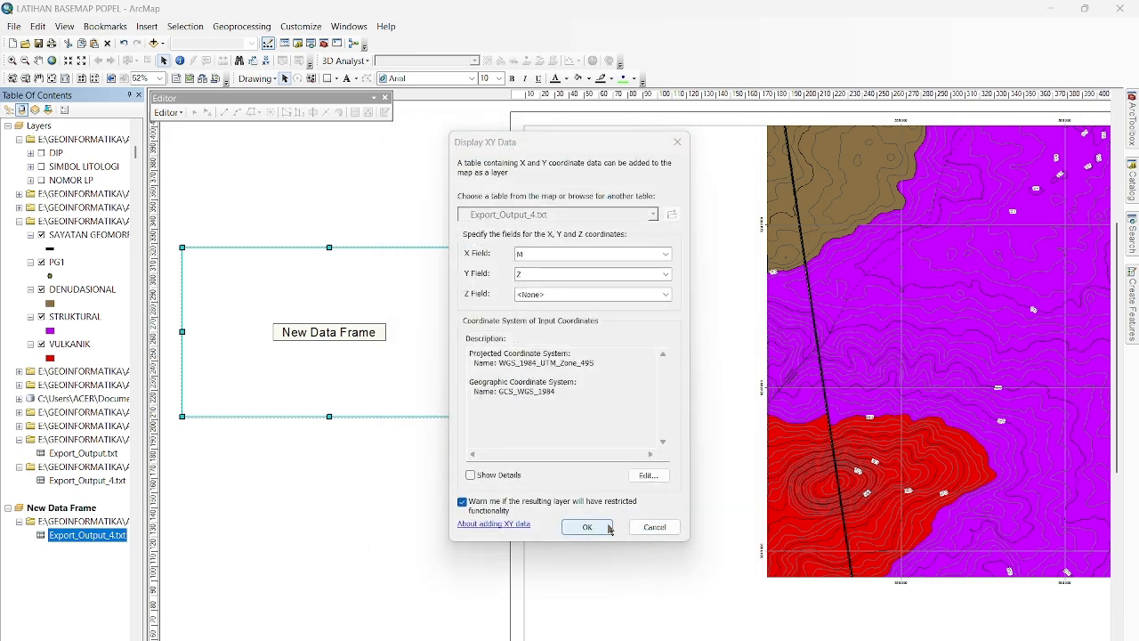
pyautogui.click(587, 527)
pyautogui.click(631, 430)
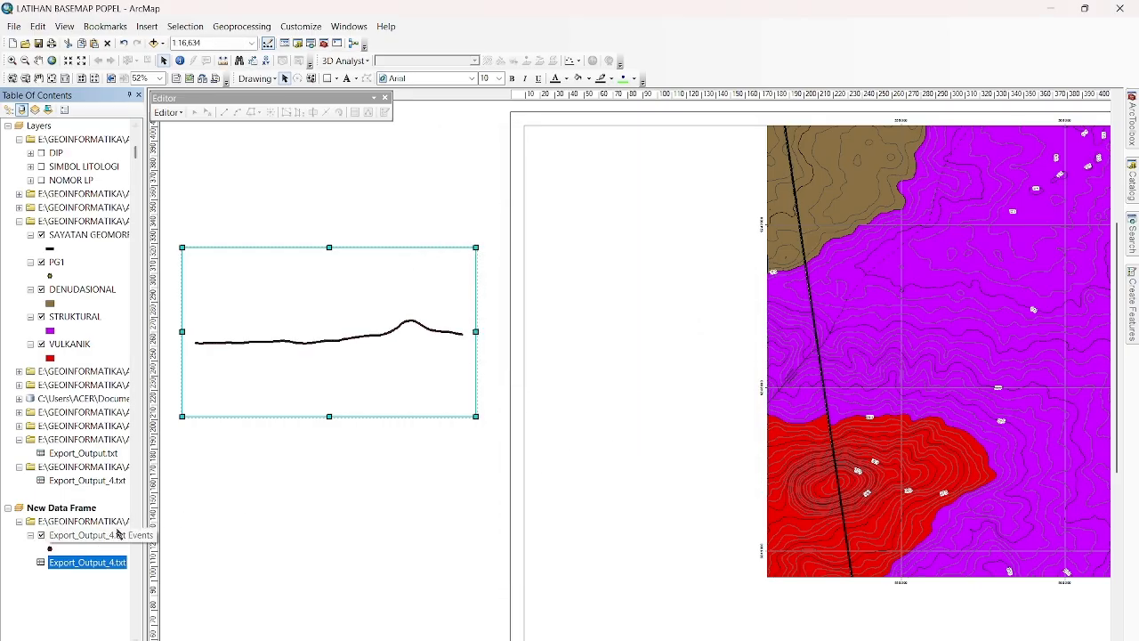
pyautogui.click(373, 469)
pyautogui.scroll(-3, 294, 340)
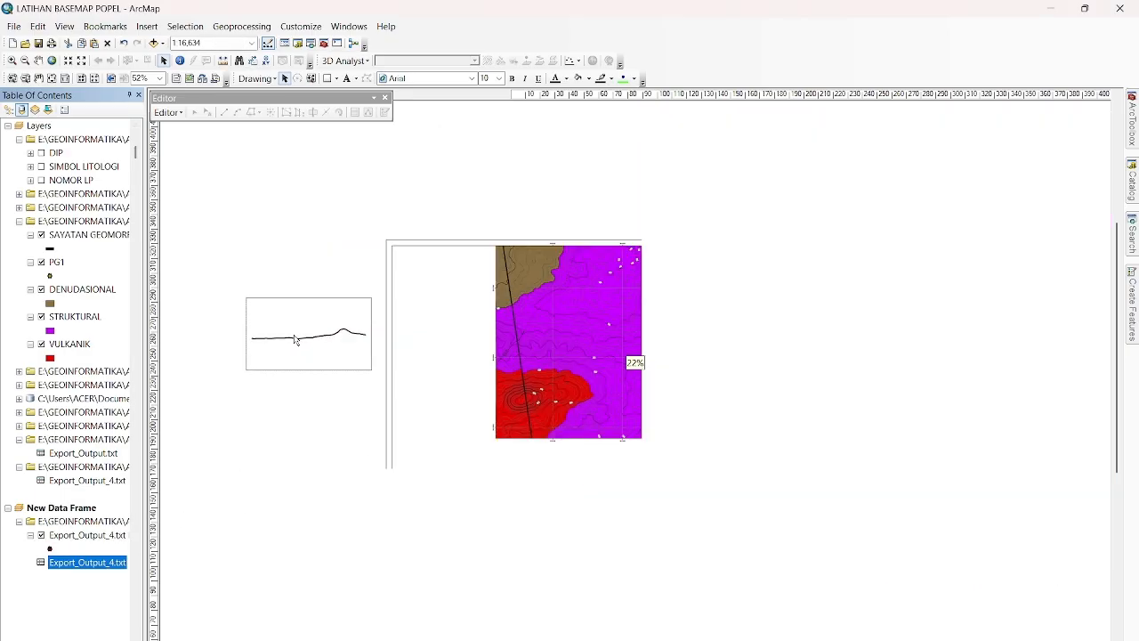
pyautogui.scroll(6, 295, 340)
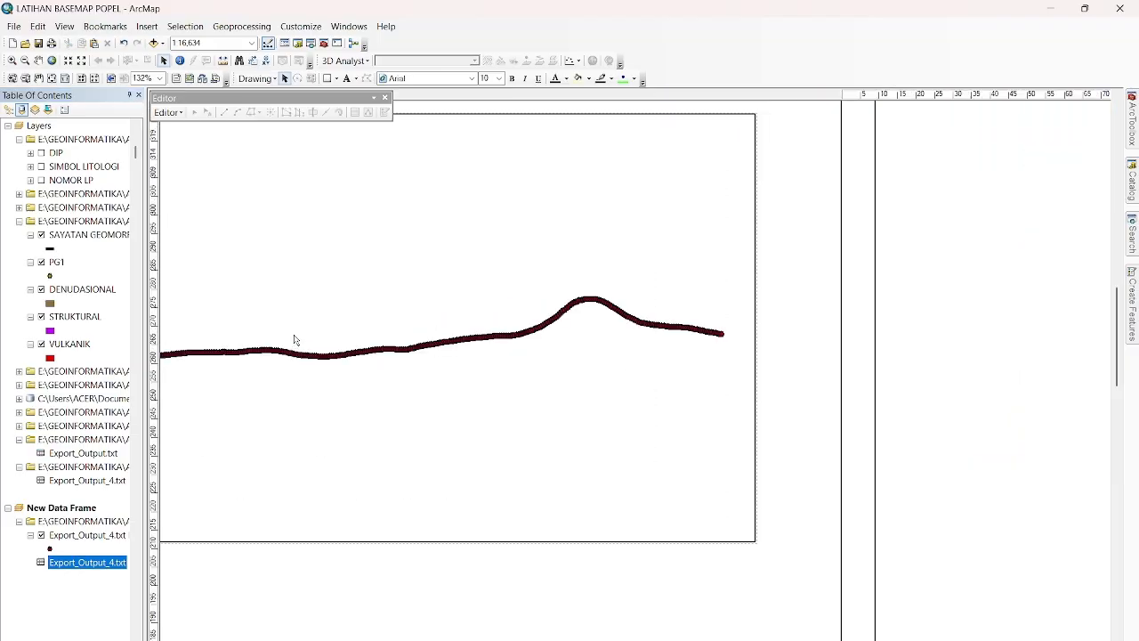
pyautogui.scroll(1, 295, 340)
pyautogui.scroll(-2, 294, 340)
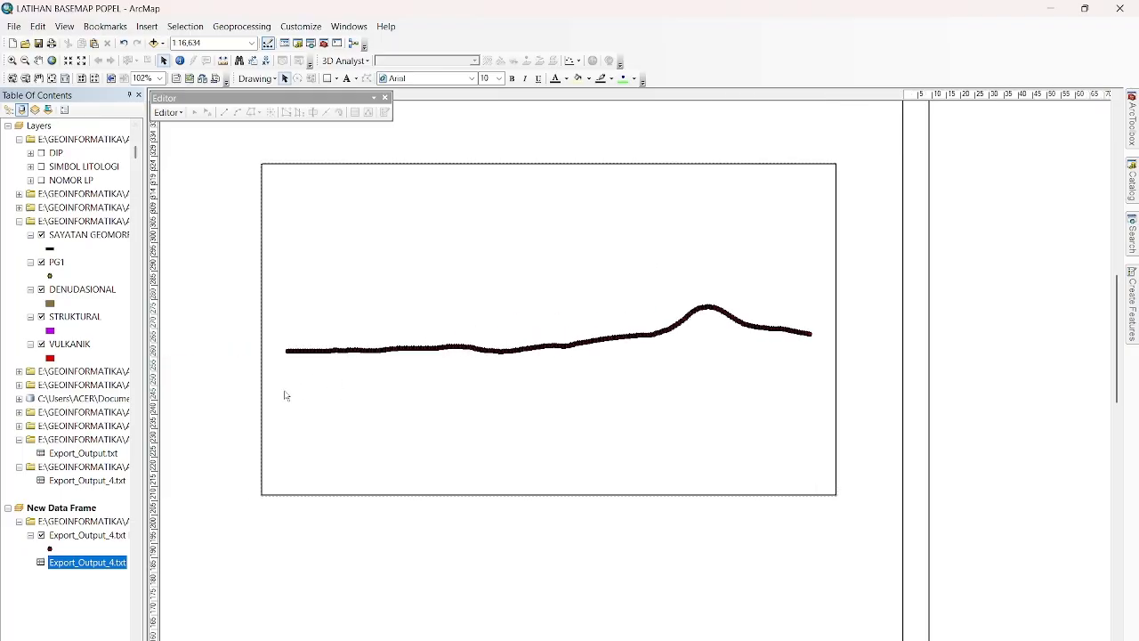
# Label the Export_Output_4.txt Events profile points with their BATAS_BNTK values.
pyautogui.rightClick(98, 536)
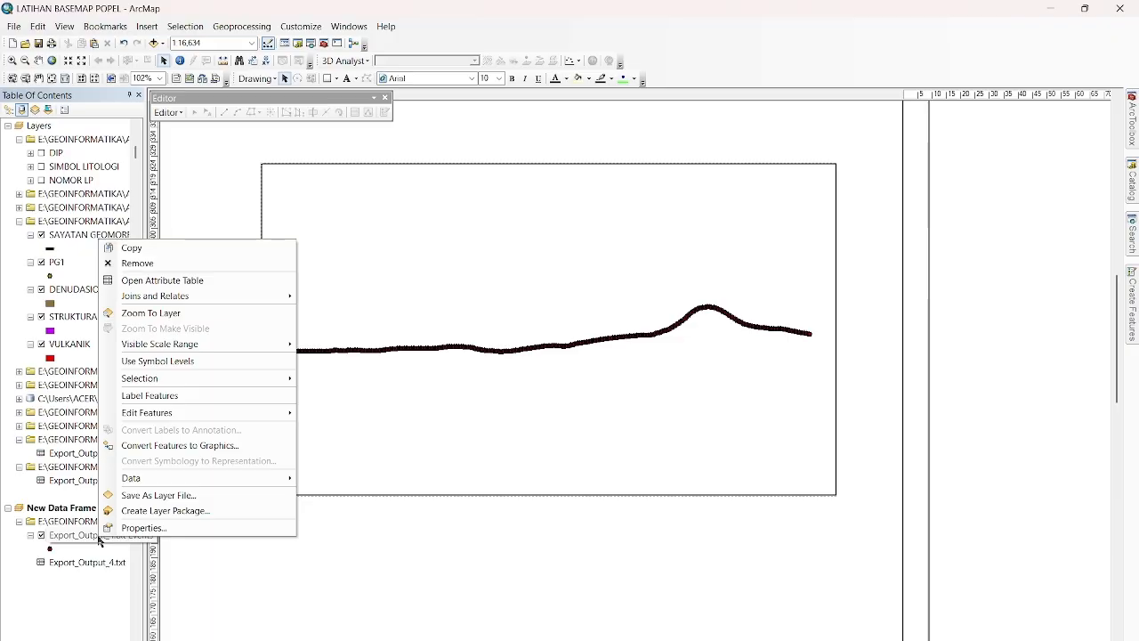
pyautogui.click(129, 528)
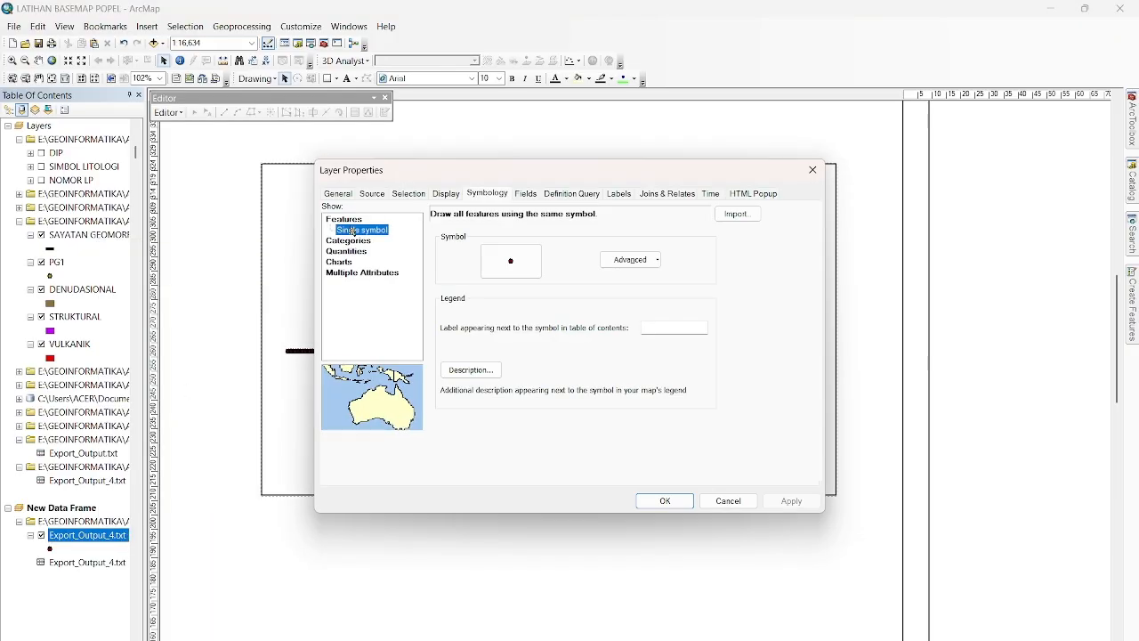
pyautogui.click(343, 195)
pyautogui.click(368, 195)
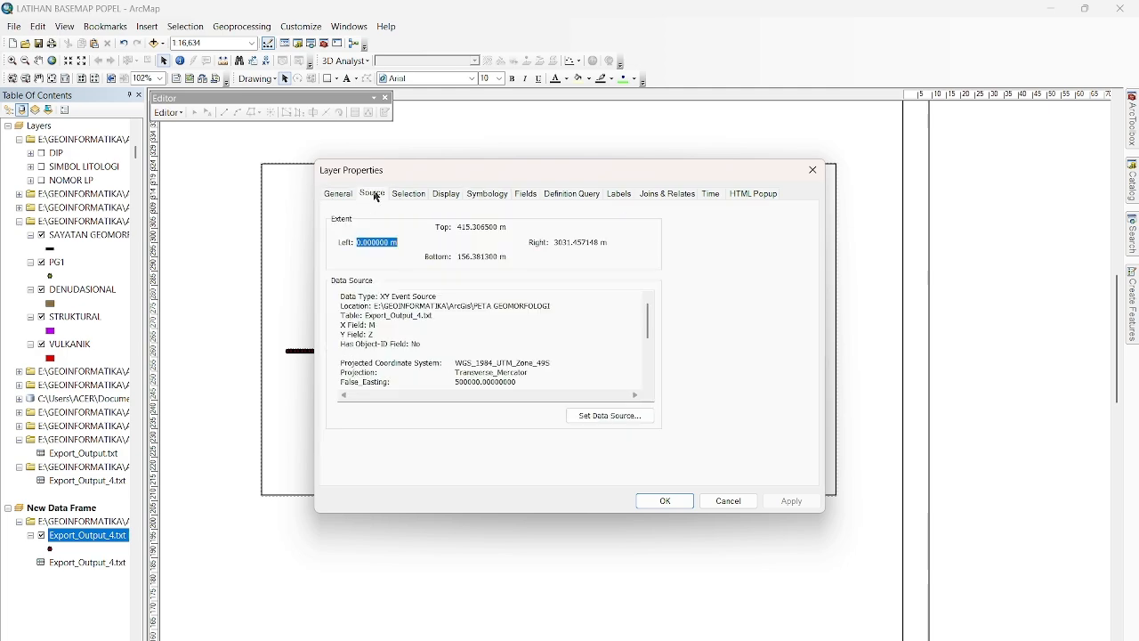
pyautogui.click(394, 195)
pyautogui.click(438, 195)
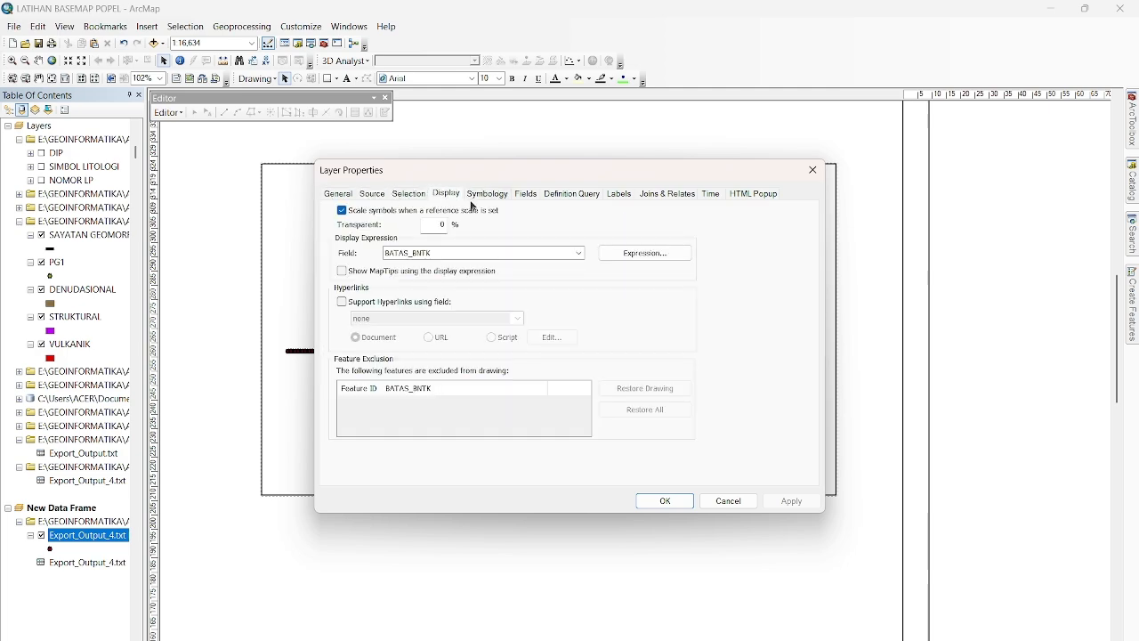
pyautogui.click(487, 194)
pyautogui.click(525, 194)
pyautogui.click(561, 194)
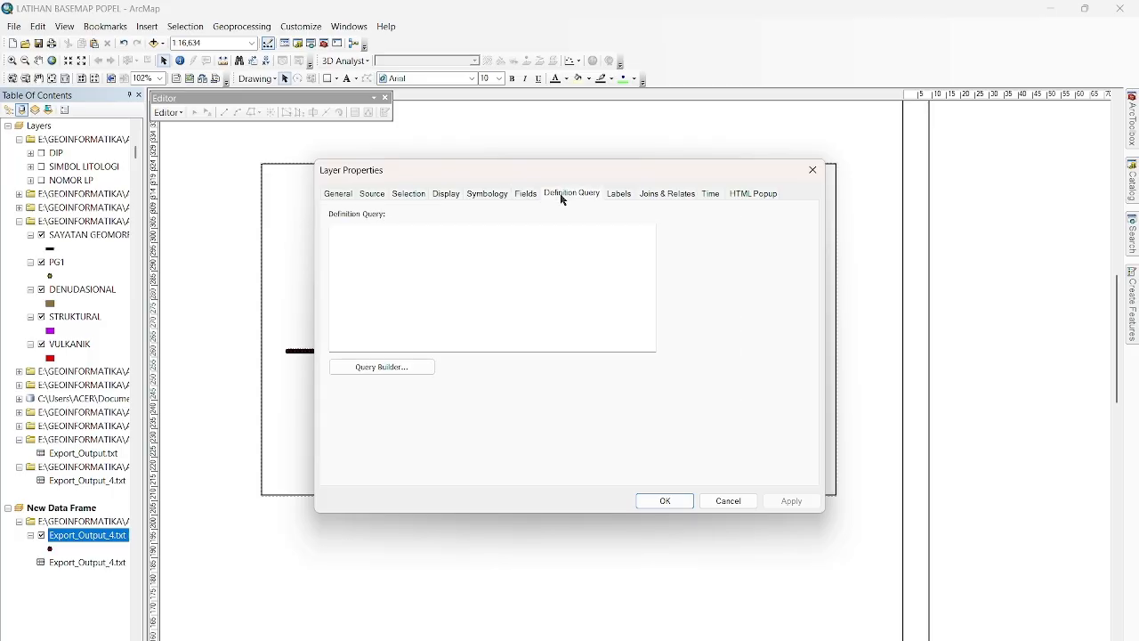
pyautogui.click(619, 194)
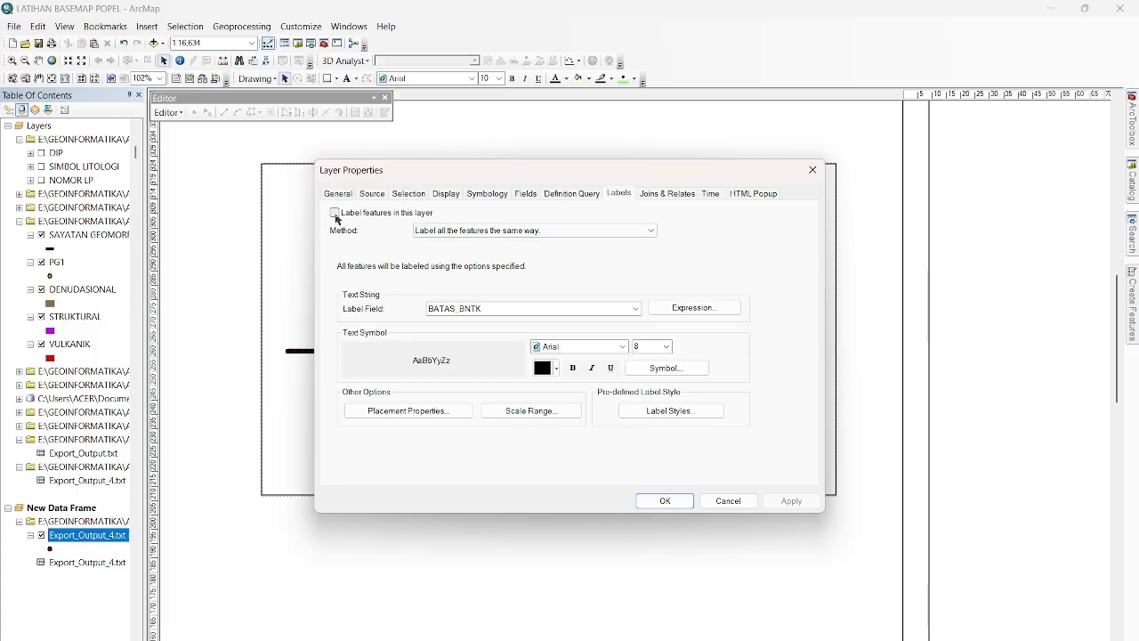
pyautogui.click(335, 214)
pyautogui.click(796, 505)
pyautogui.click(665, 502)
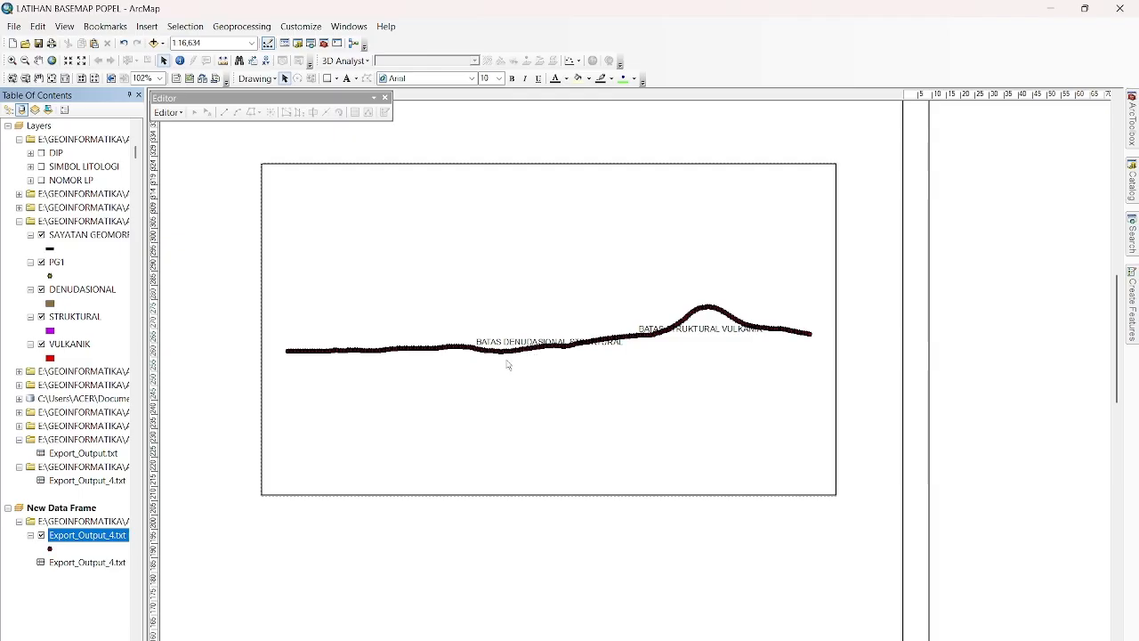
# Remove the standalone Export_Output_4.txt table from the new data frame, keeping its events layer.
pyautogui.scroll(1, 464, 379)
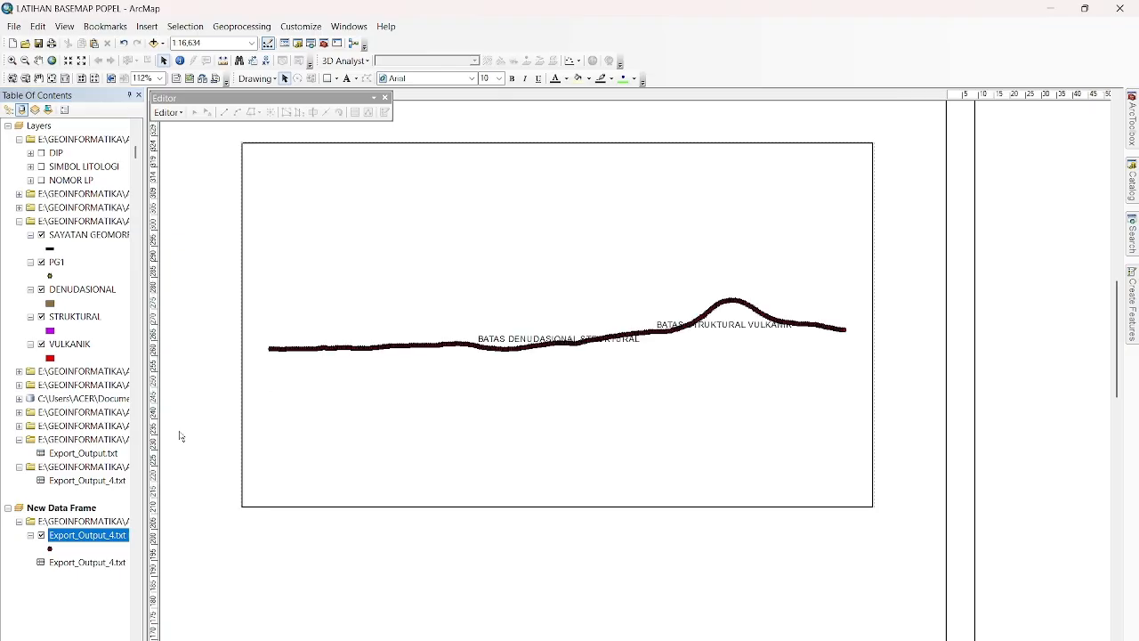
pyautogui.click(109, 567)
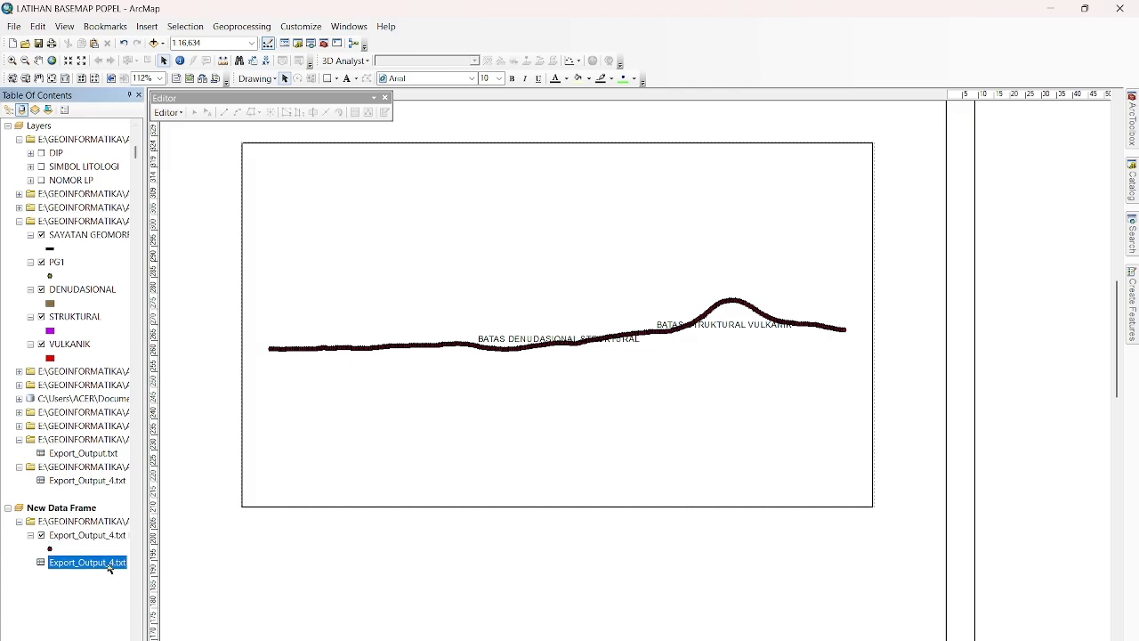
pyautogui.rightClick(106, 569)
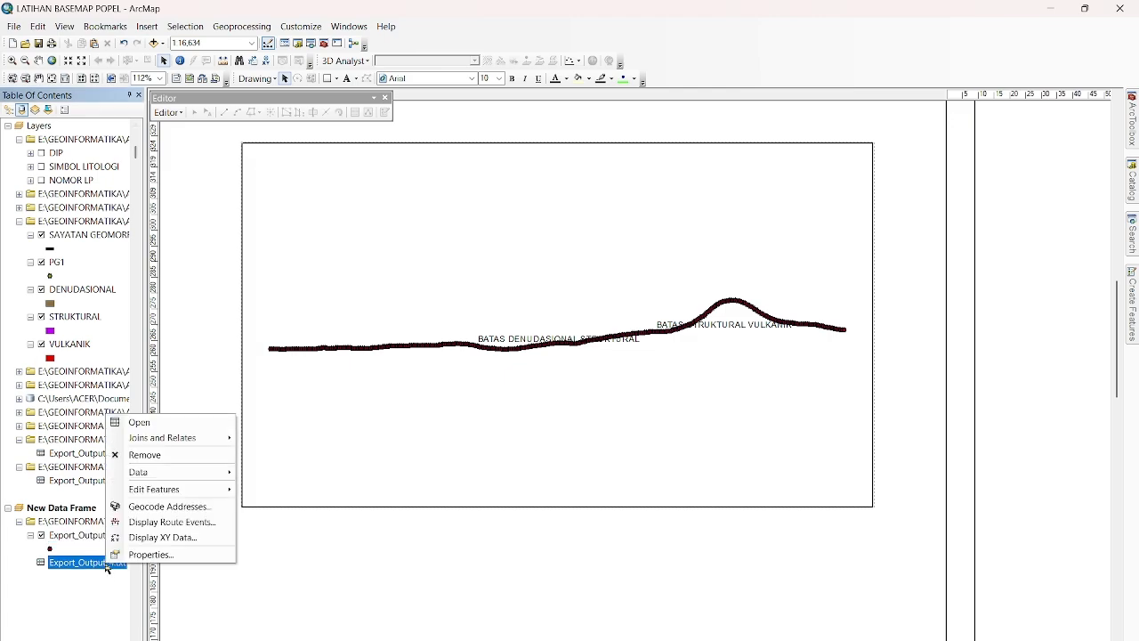
pyautogui.click(173, 455)
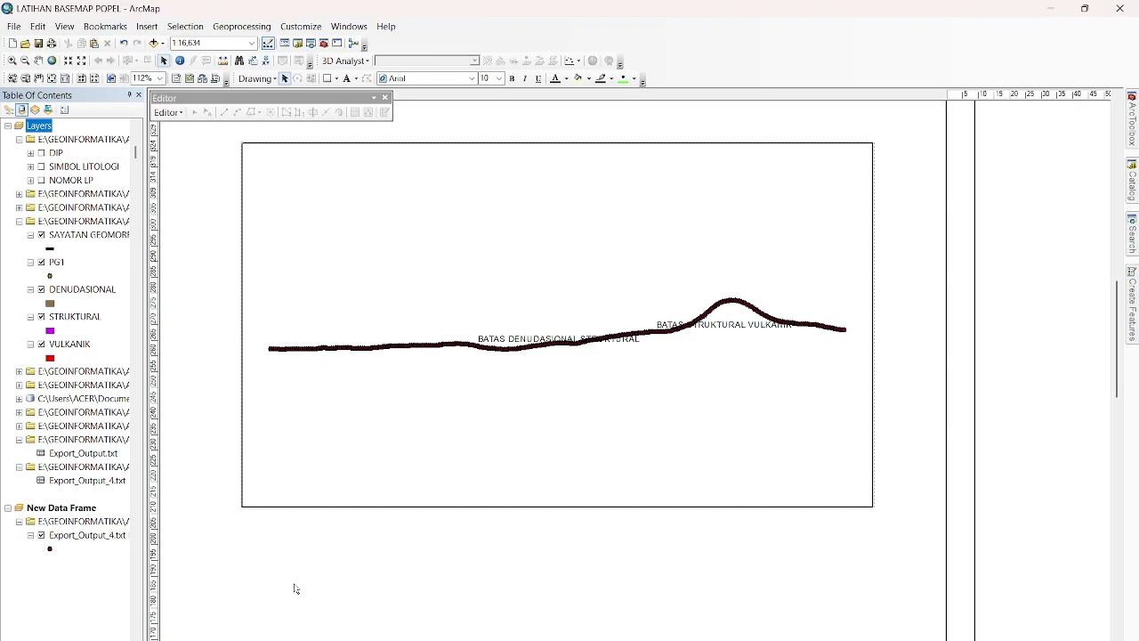
# Switch to data view and set up a new polyline shapefile named D1 in the PETA GEOMORFOLOGI folder.
pyautogui.click(325, 506)
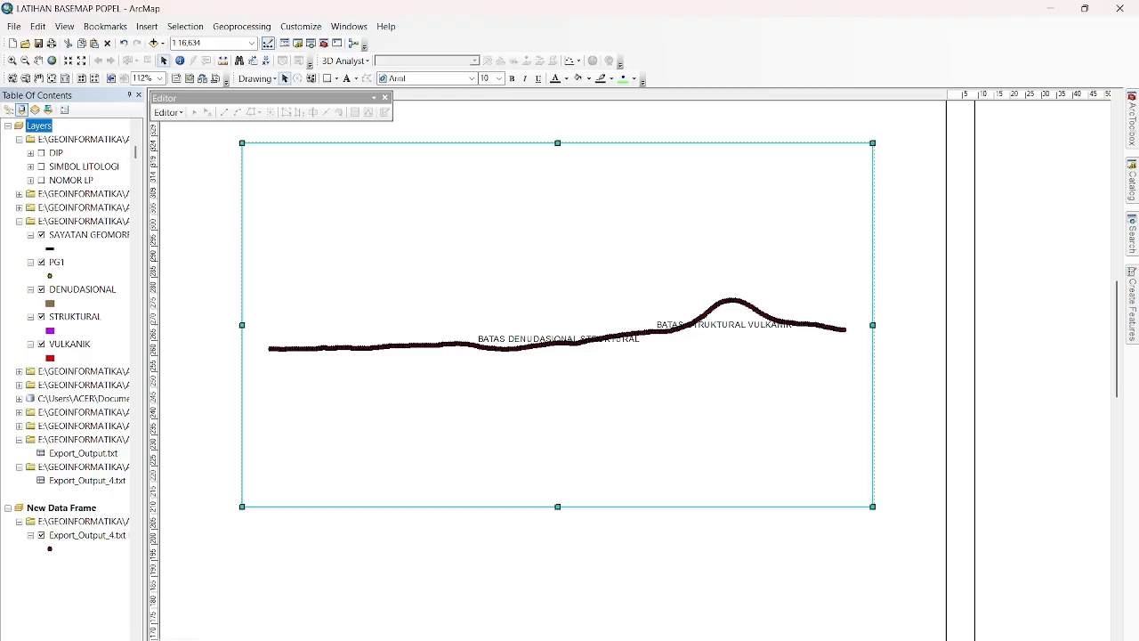
pyautogui.click(157, 638)
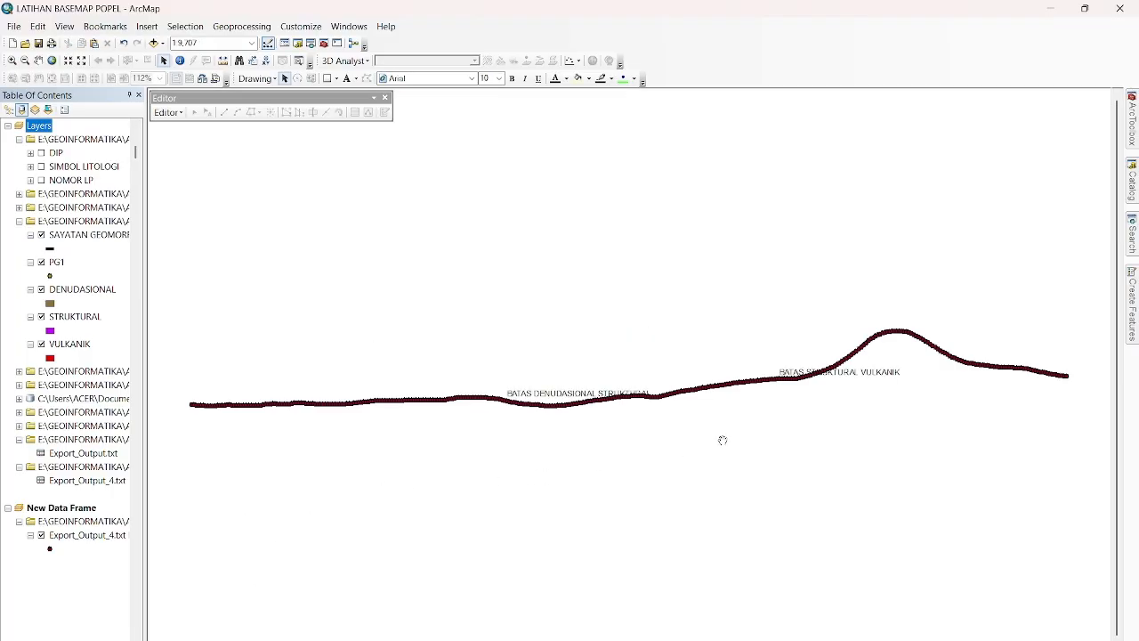
pyautogui.moveTo(1135, 196)
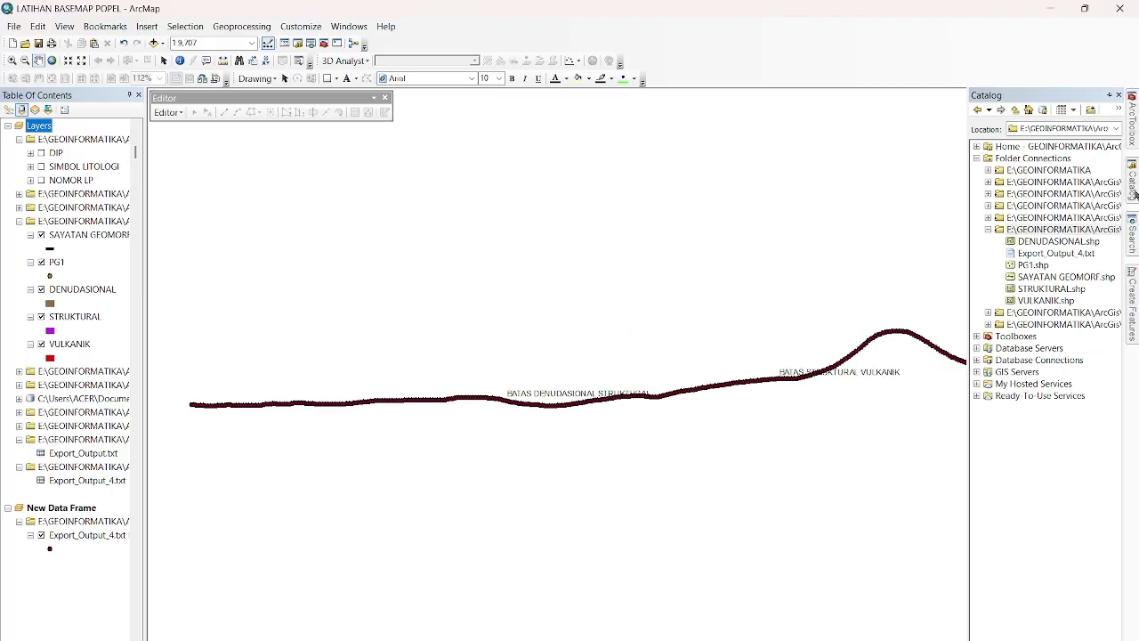
pyautogui.rightClick(1061, 233)
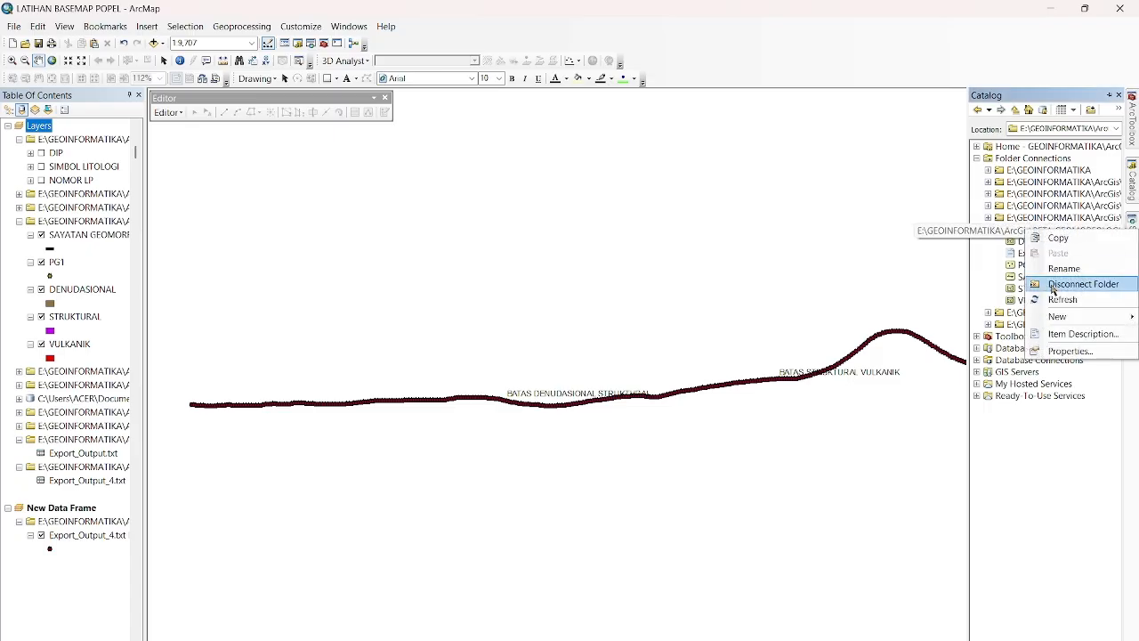
pyautogui.moveTo(1059, 317)
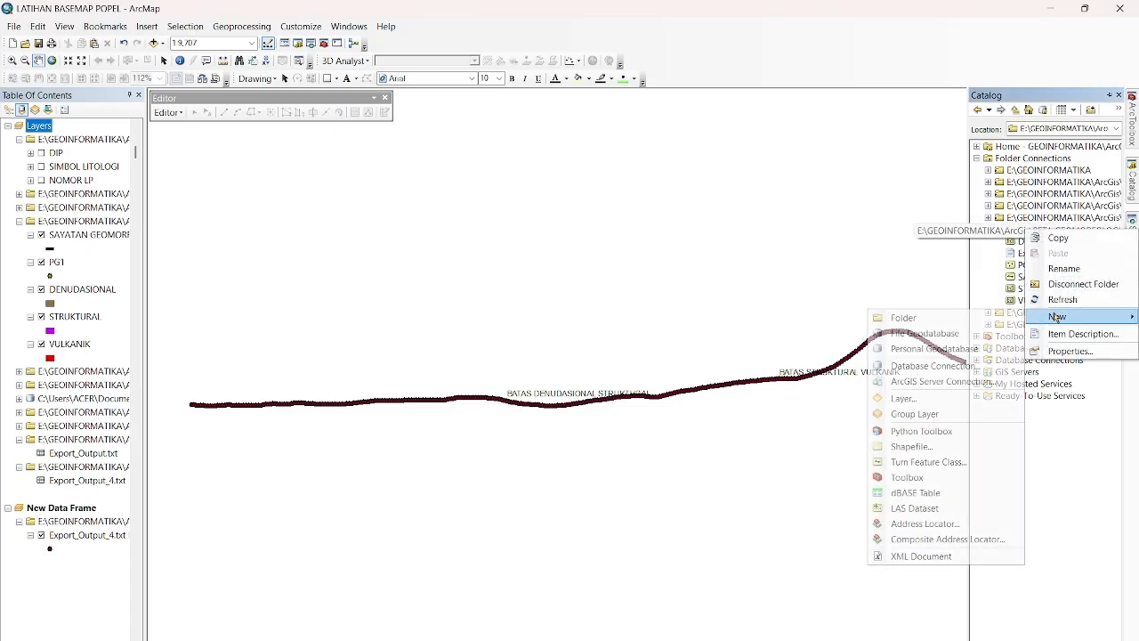
pyautogui.click(943, 448)
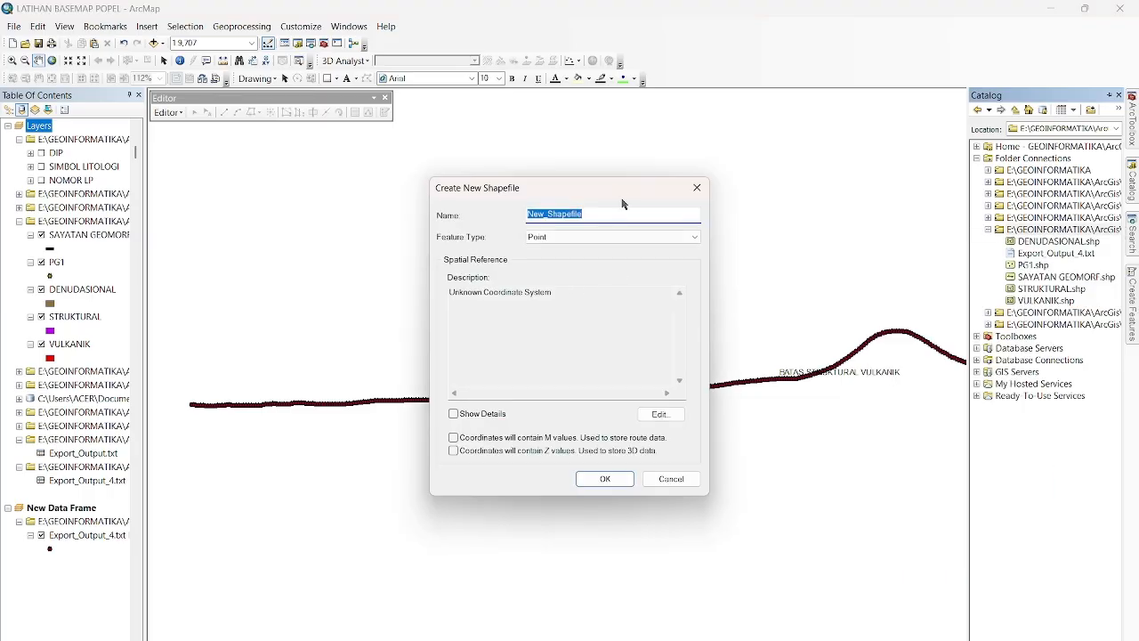
pyautogui.moveTo(624, 204); pyautogui.dragTo(430, 268)
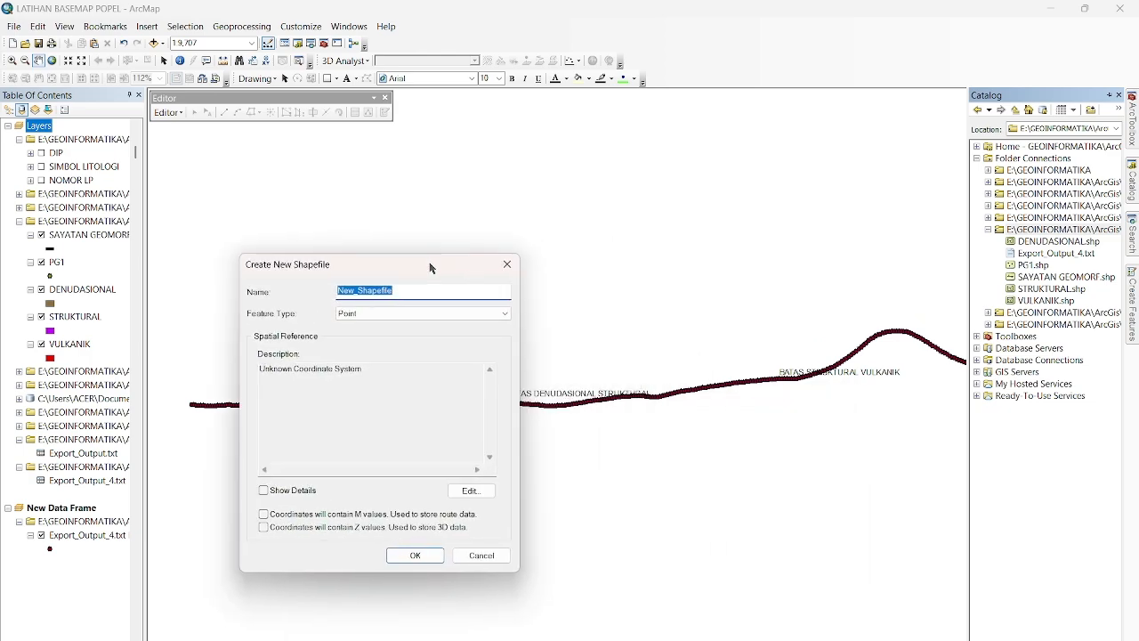
pyautogui.write('D1')
pyautogui.click(433, 315)
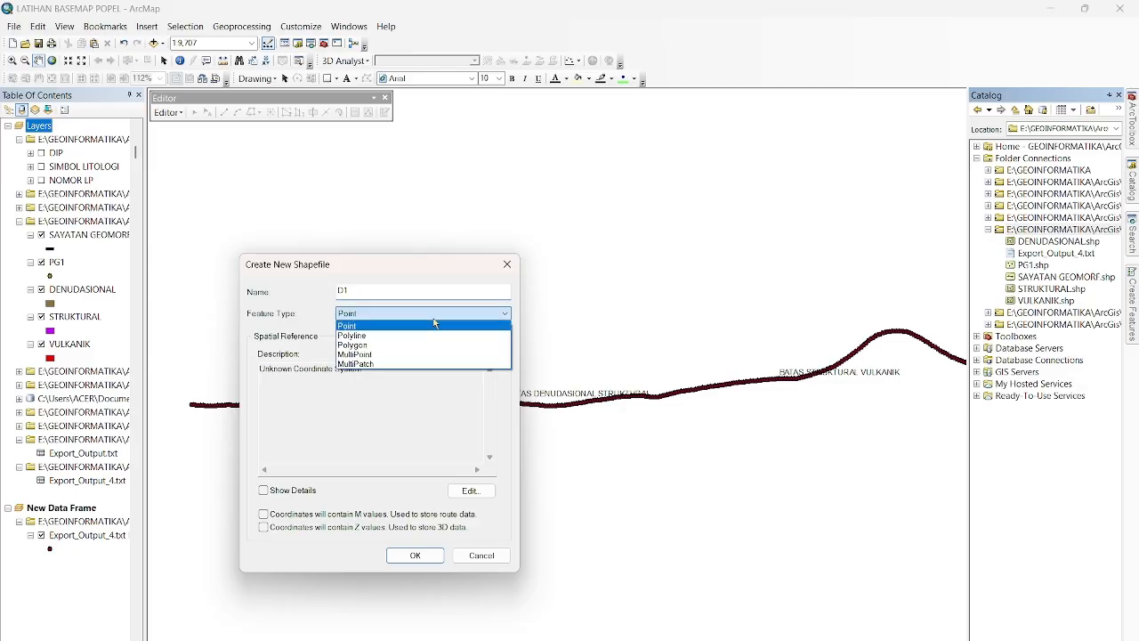
pyautogui.click(437, 333)
# Assign the WGS 1984 UTM Zone 49S coordinate system to the D1 shapefile and create it.
pyautogui.click(471, 491)
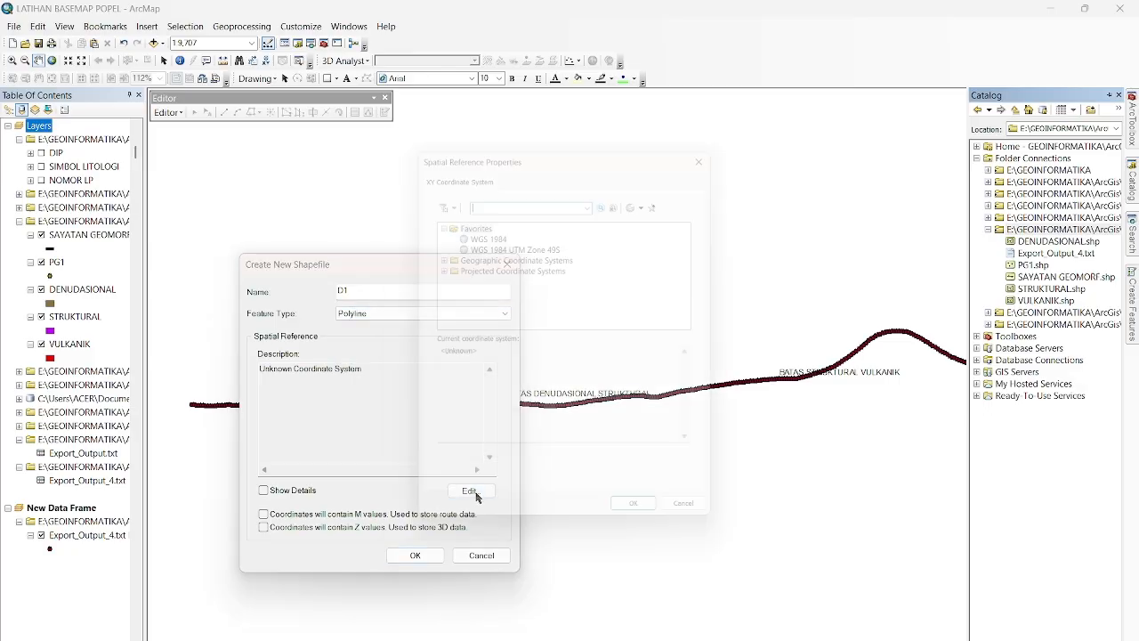
pyautogui.click(515, 242)
pyautogui.click(647, 526)
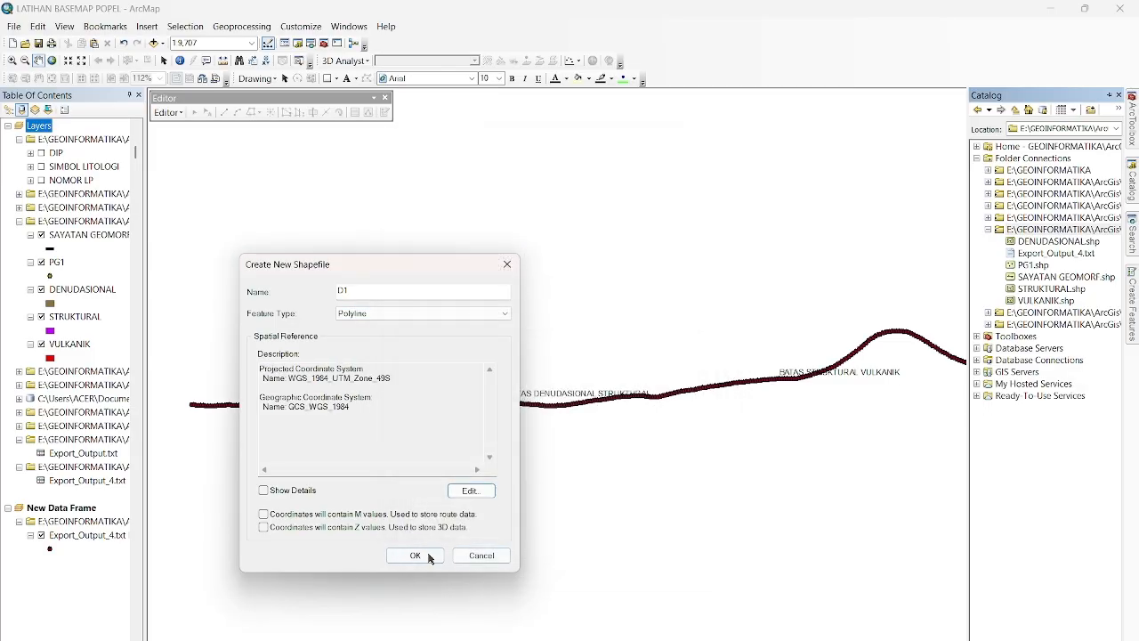
pyautogui.click(414, 554)
pyautogui.click(102, 593)
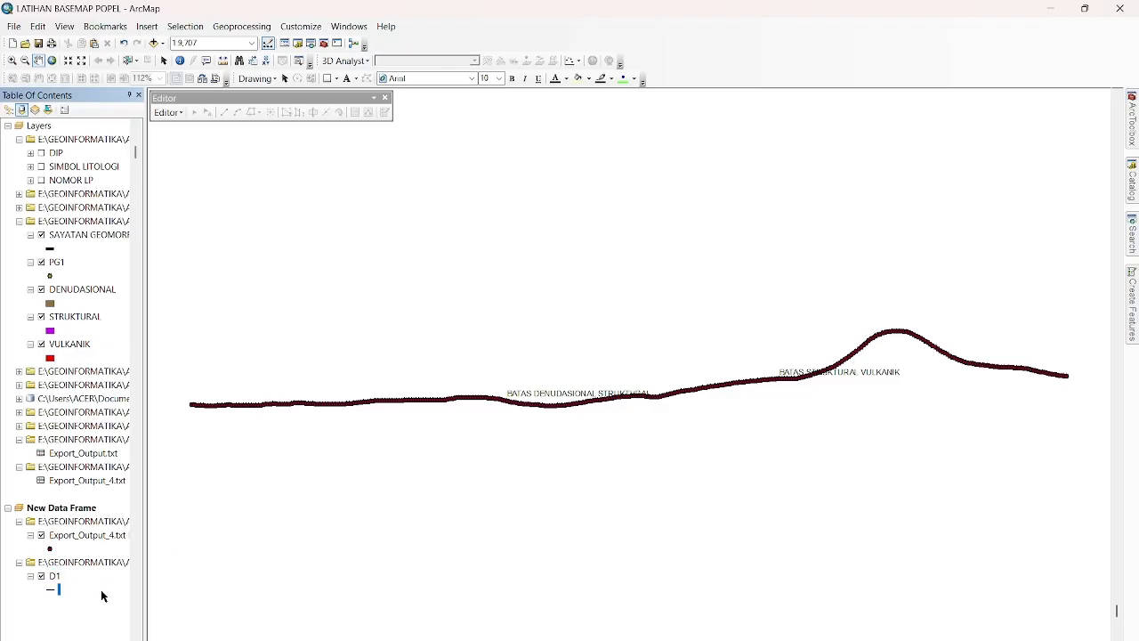
# Create a polyline shapefile named S1 in the PETA GEOMORFOLOGI folder with the WGS 1984 UTM Zone 49S coordinate system.
pyautogui.click(1133, 194)
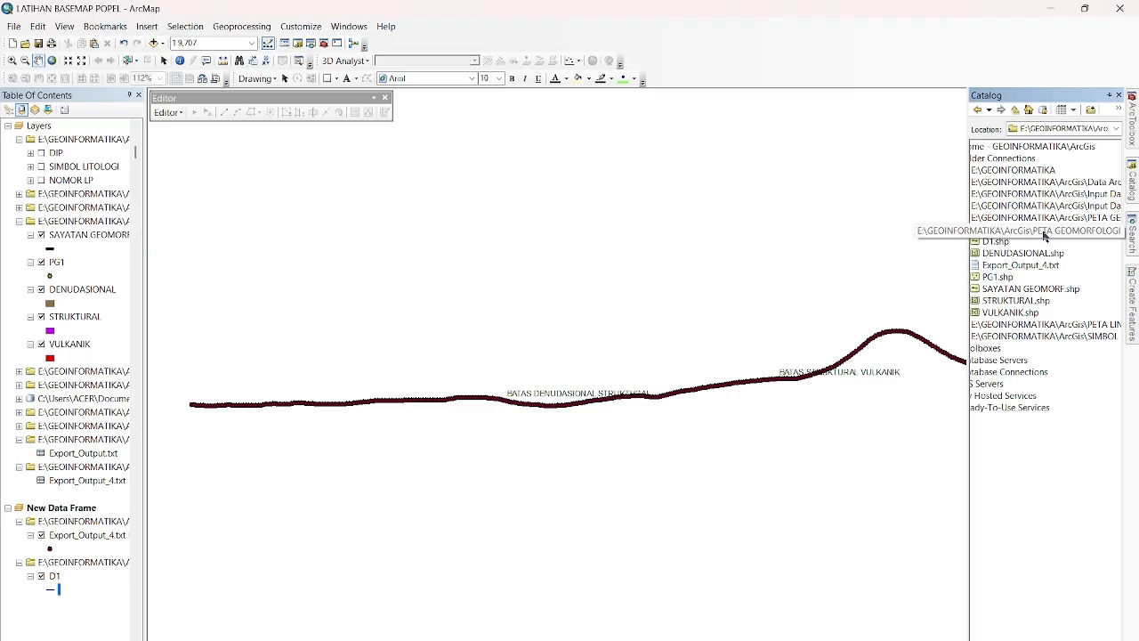
pyautogui.rightClick(1045, 235)
pyautogui.moveTo(1059, 318)
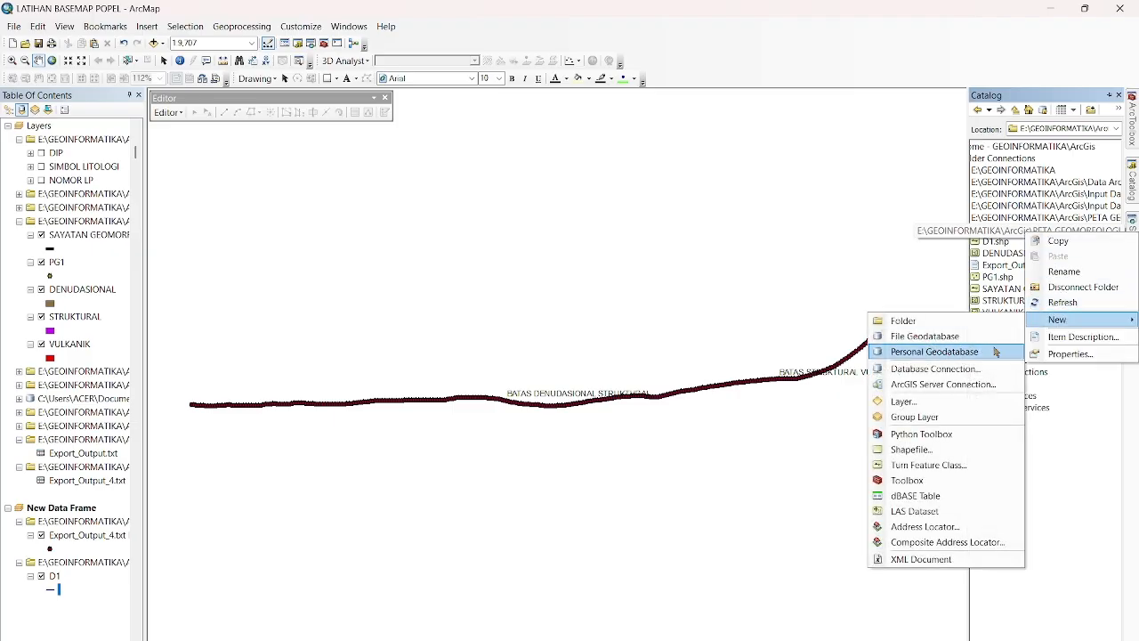
pyautogui.click(959, 448)
pyautogui.write('S1')
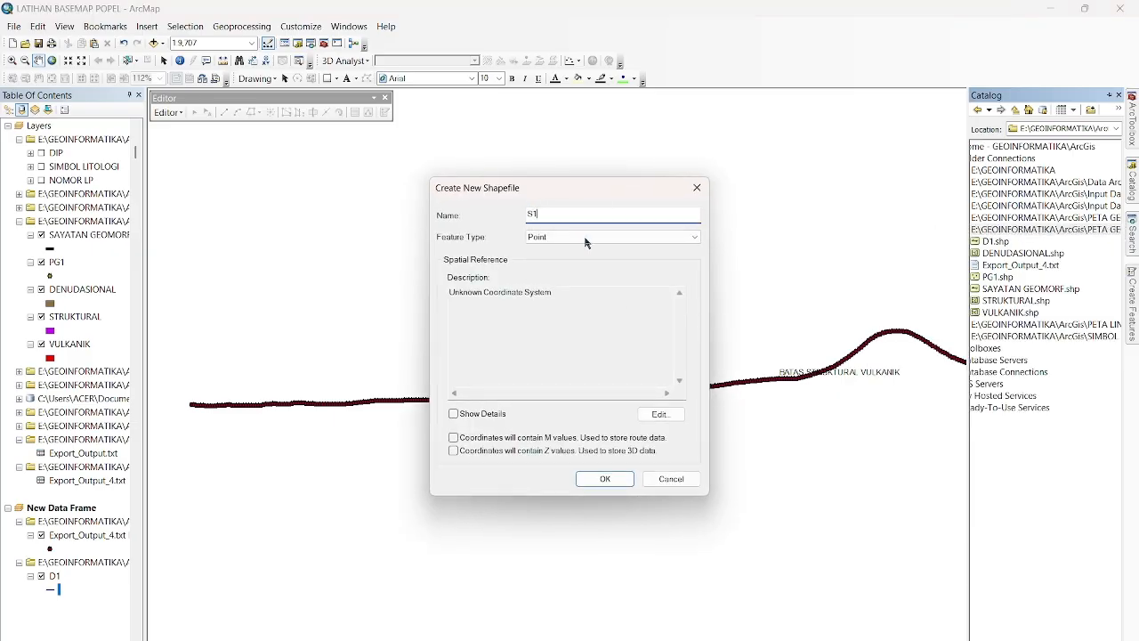
pyautogui.click(585, 237)
pyautogui.click(590, 261)
pyautogui.click(658, 414)
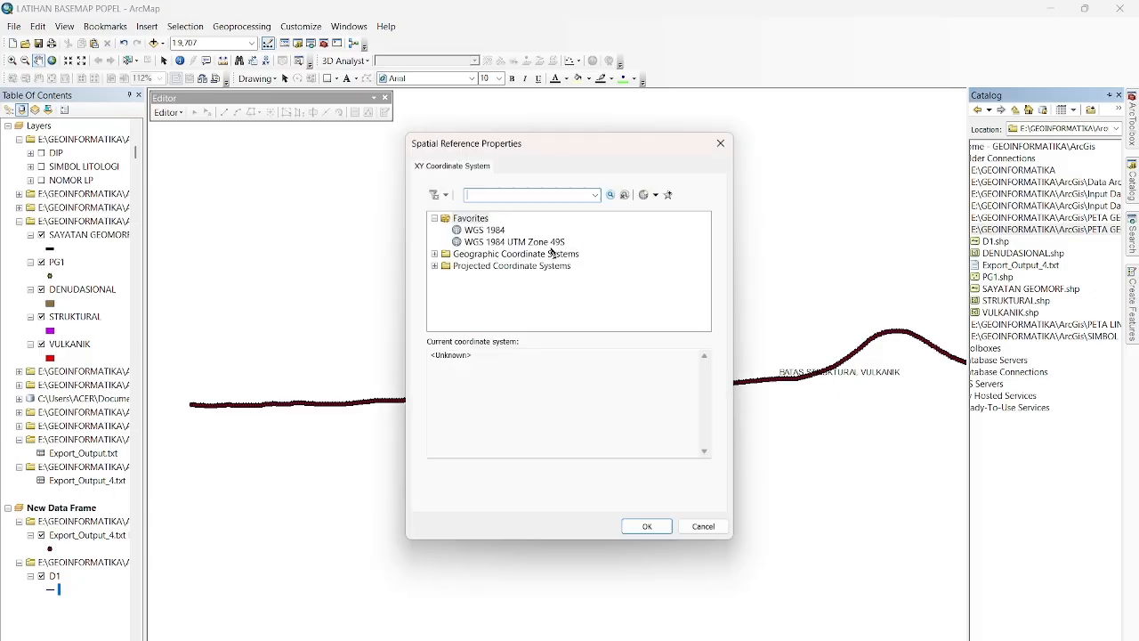
pyautogui.click(557, 244)
pyautogui.click(644, 526)
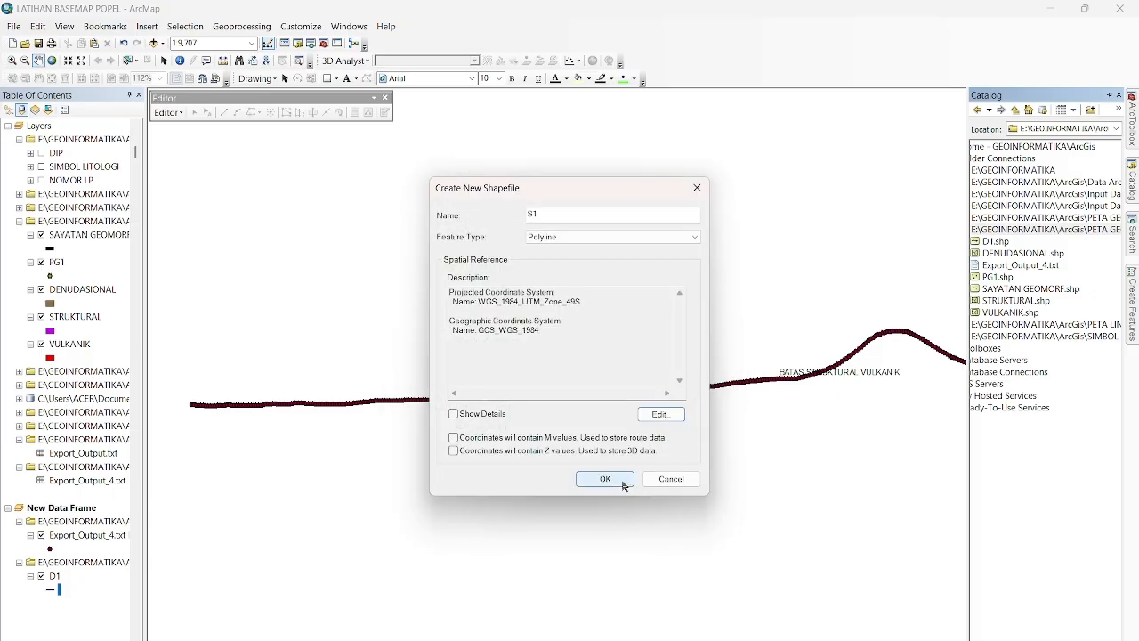
pyautogui.click(623, 484)
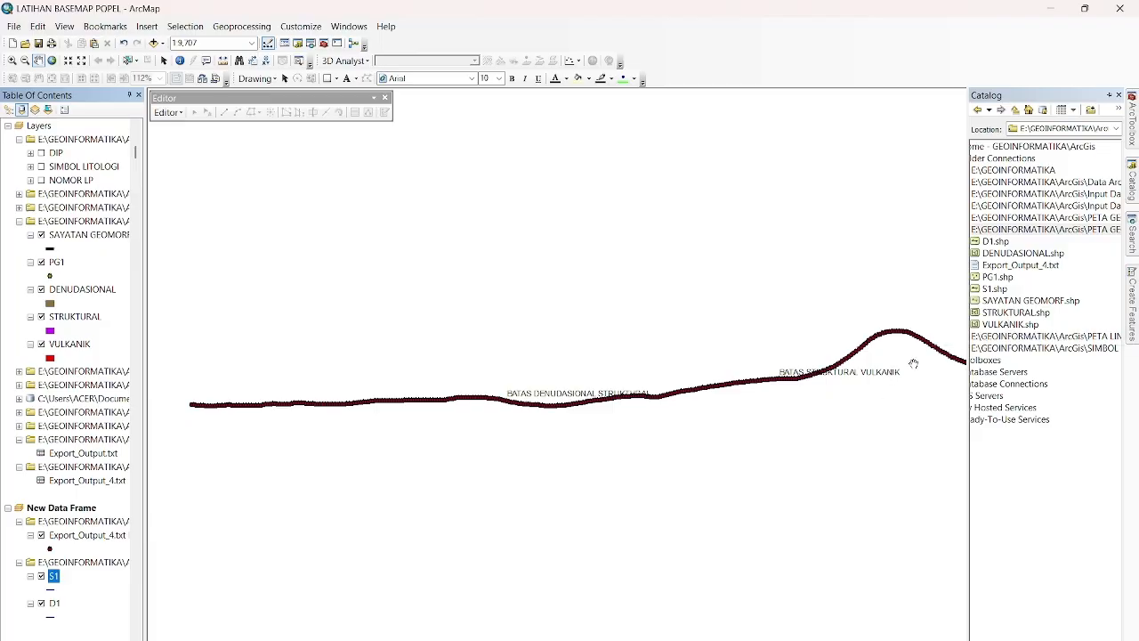
# Create a polyline shapefile named V1 in the PETA GEOMORFOLOGI folder with the WGS 1984 UTM Zone 49S coordinate system.
pyautogui.rightClick(1027, 230)
pyautogui.moveTo(1052, 318)
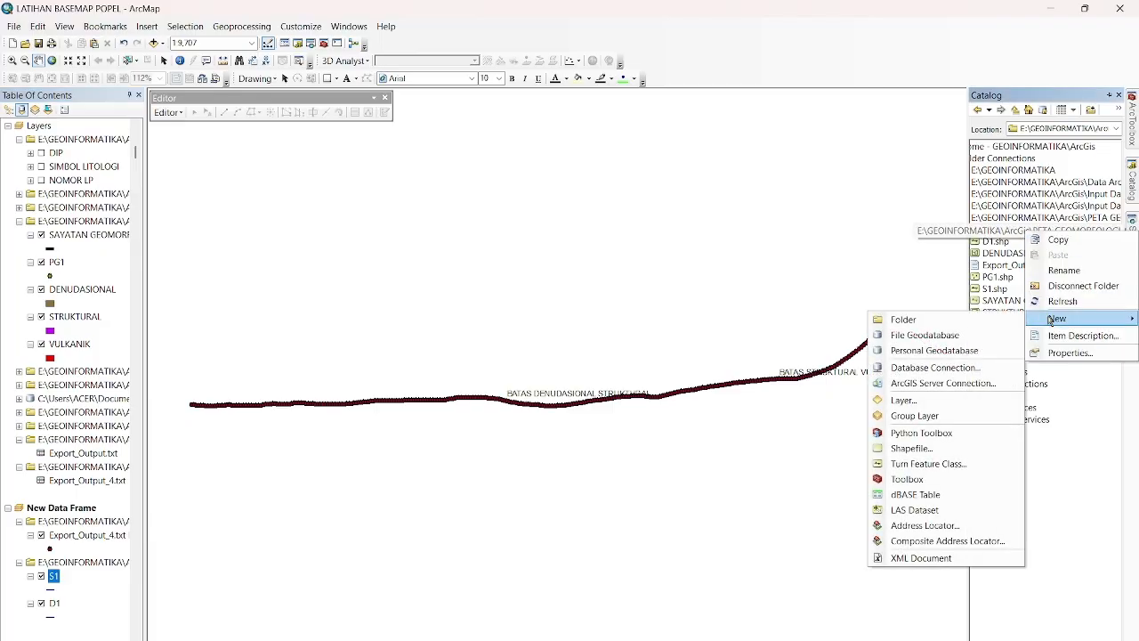
pyautogui.click(923, 448)
pyautogui.write('V1')
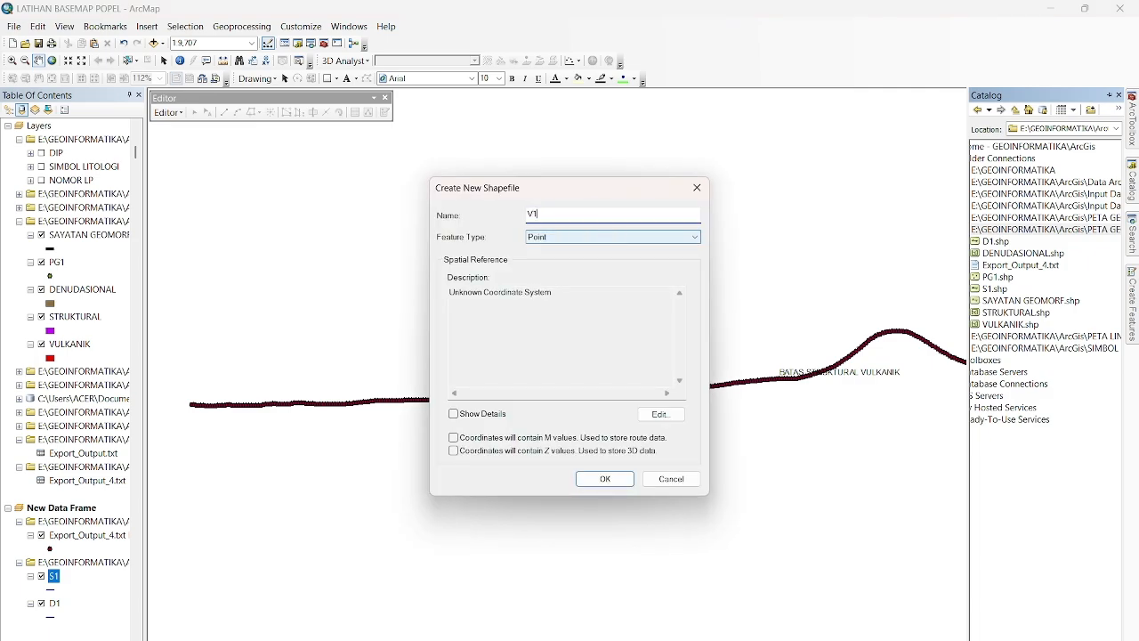
pyautogui.click(640, 236)
pyautogui.click(599, 259)
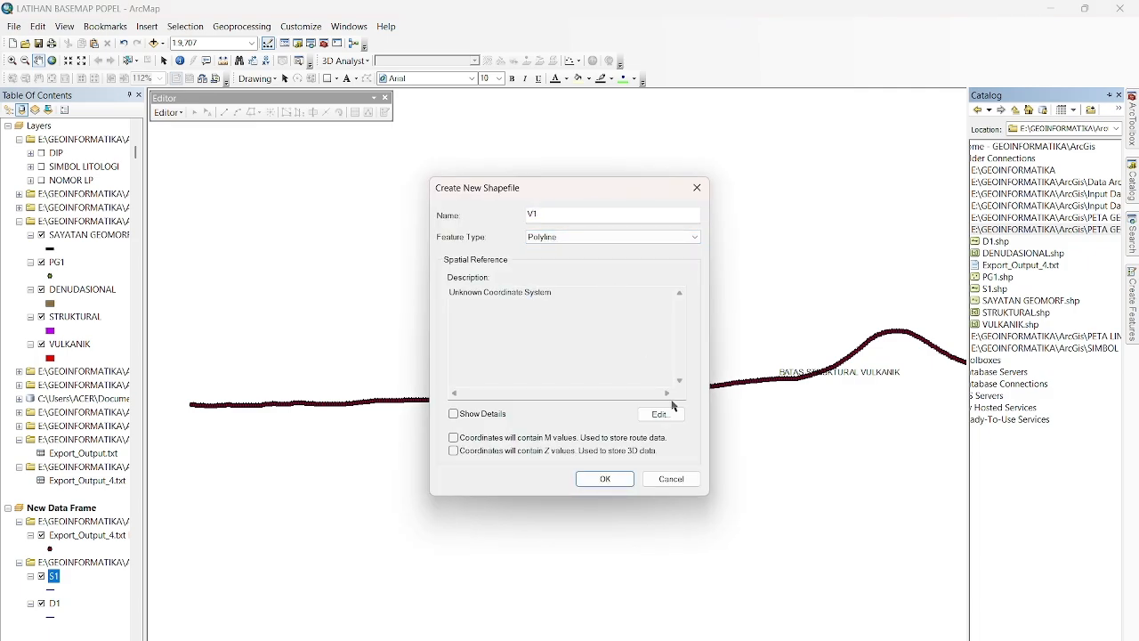
pyautogui.click(664, 413)
pyautogui.click(648, 526)
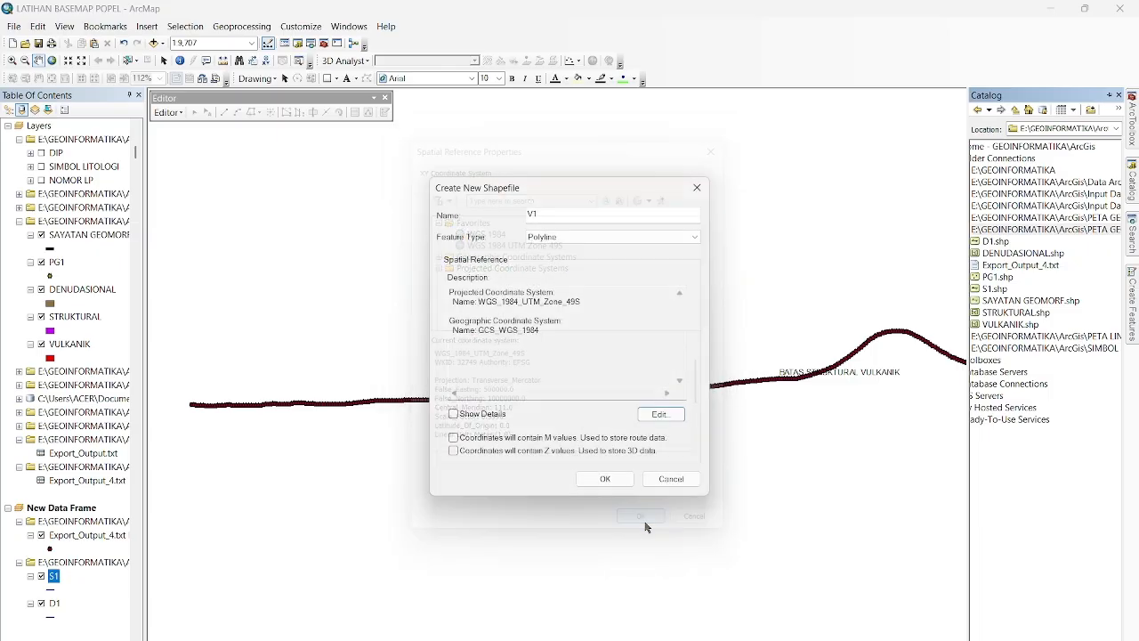
pyautogui.click(606, 477)
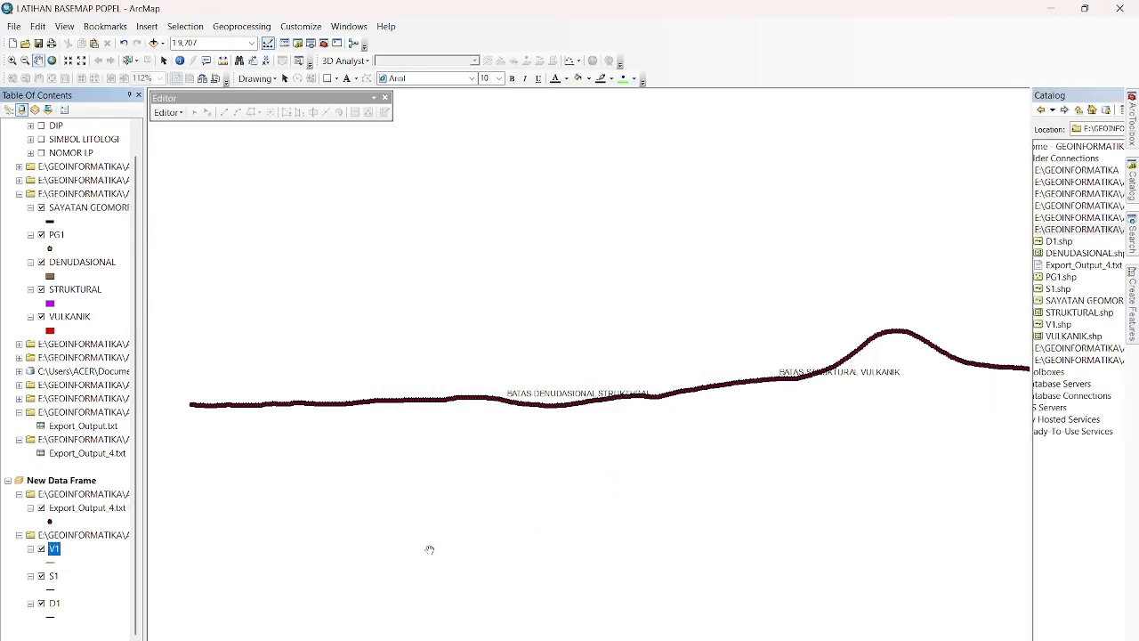
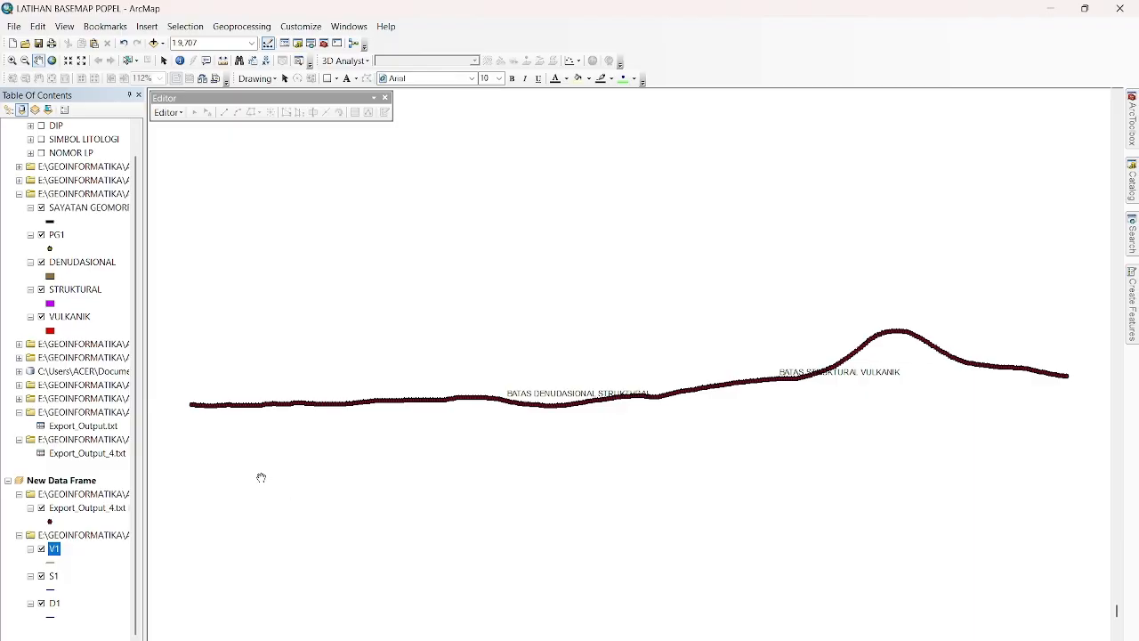
# Restyle the D1 line layer with the Major Road symbol in brown at width 2.
pyautogui.click(50, 618)
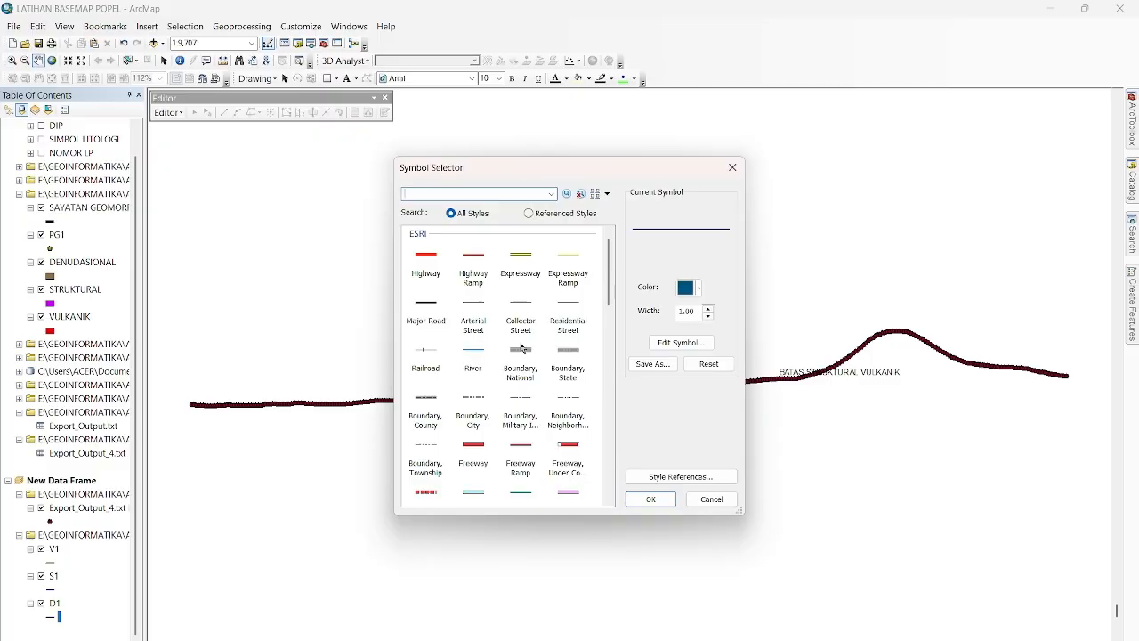
pyautogui.click(436, 307)
pyautogui.click(689, 291)
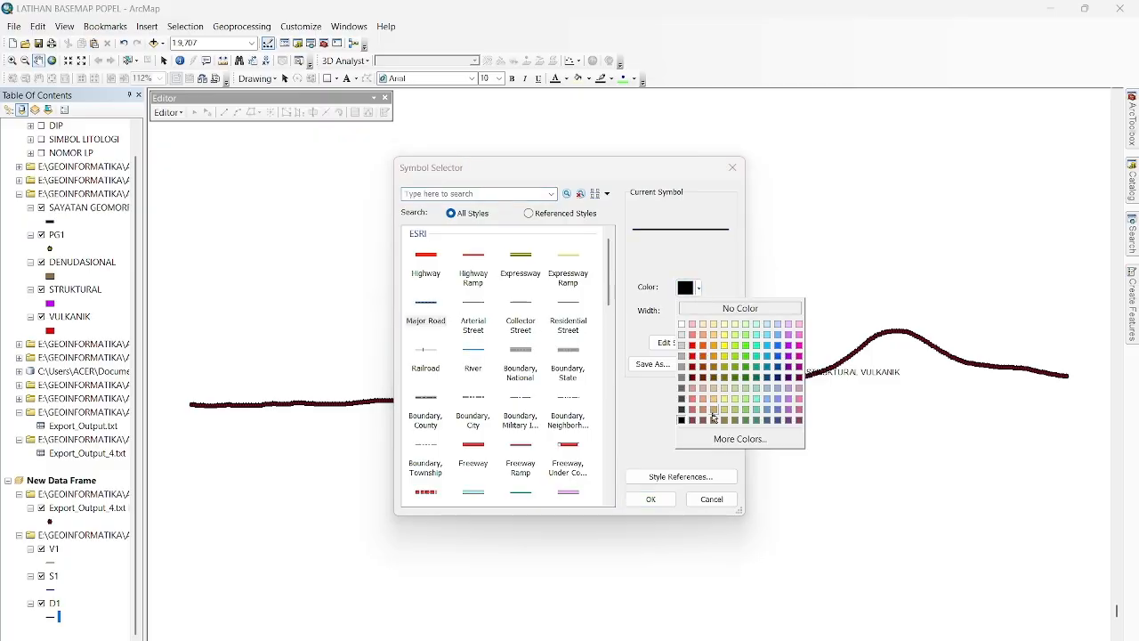
pyautogui.click(713, 418)
pyautogui.click(700, 289)
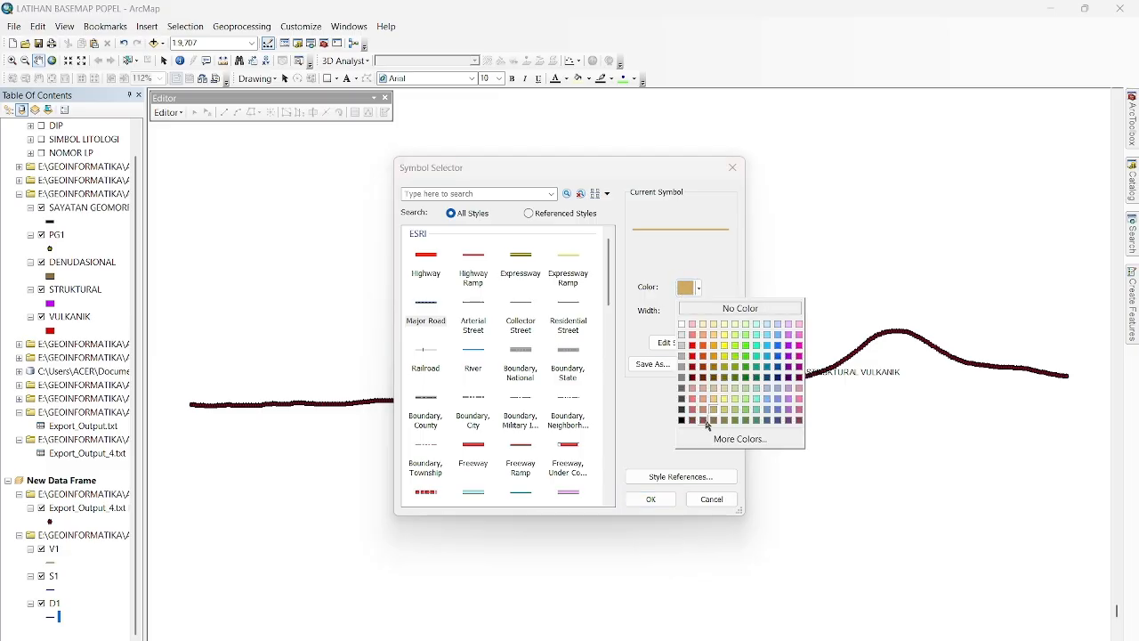
pyautogui.click(706, 421)
pyautogui.click(697, 289)
pyautogui.click(724, 424)
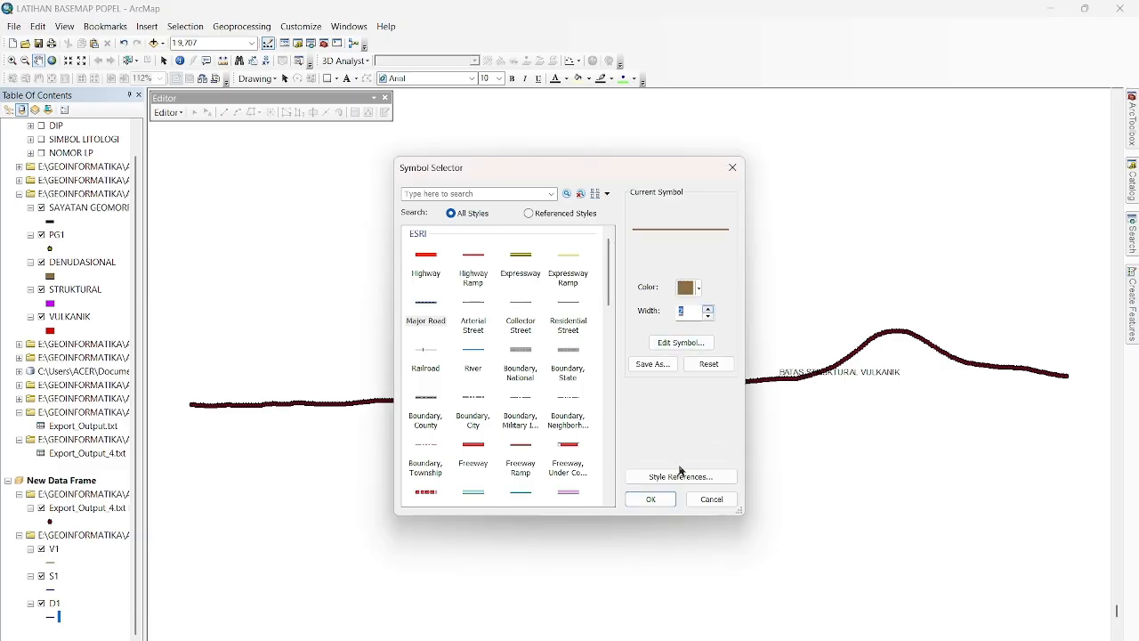
pyautogui.click(651, 498)
# Start an edit session on the D1 layer and choose the D1 feature template for drawing lines.
pyautogui.rightClick(54, 605)
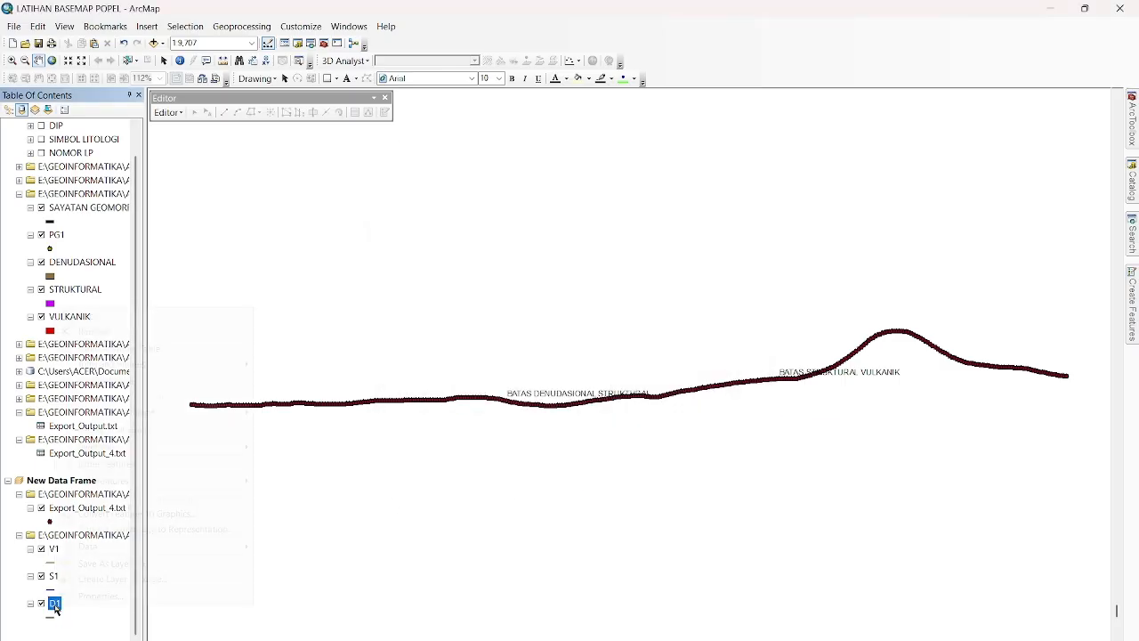
pyautogui.moveTo(170, 481)
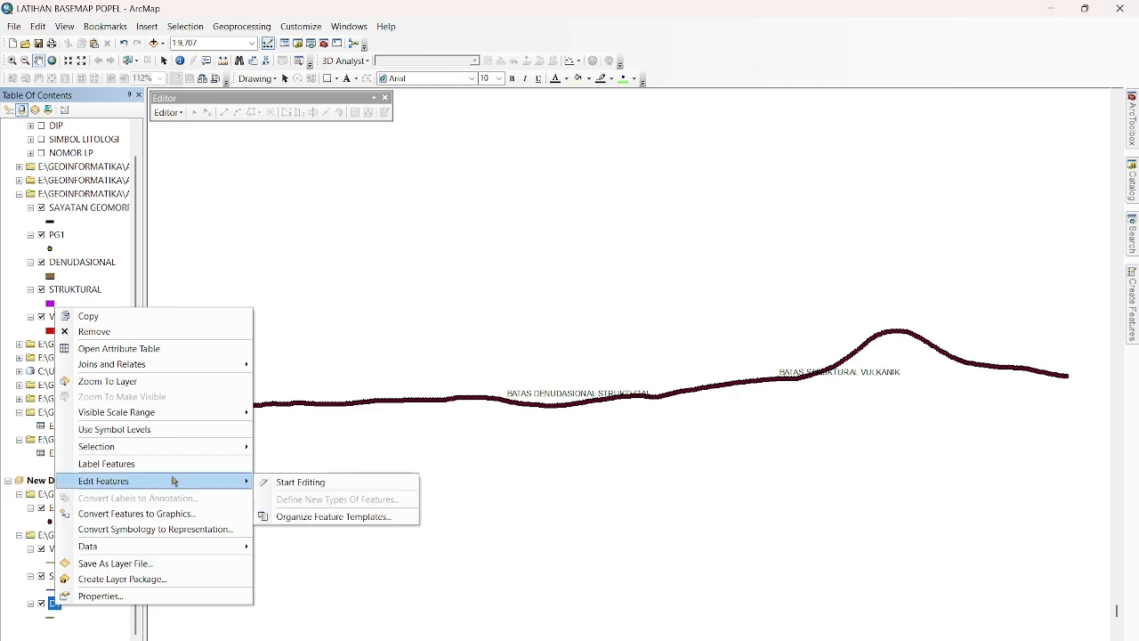
pyautogui.click(302, 484)
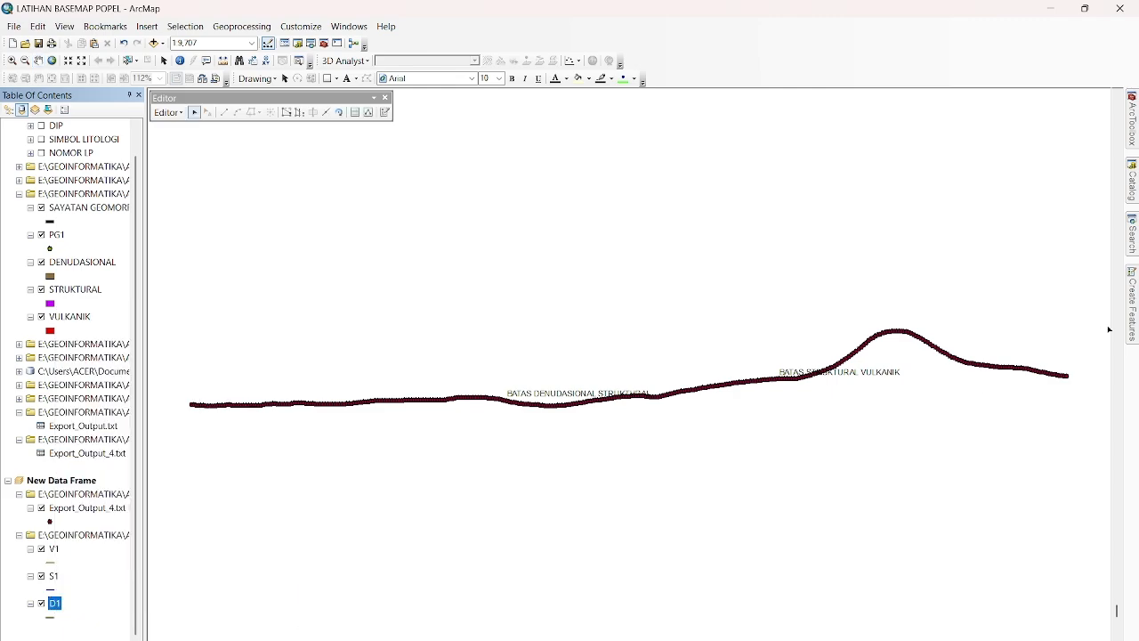
pyautogui.click(1134, 318)
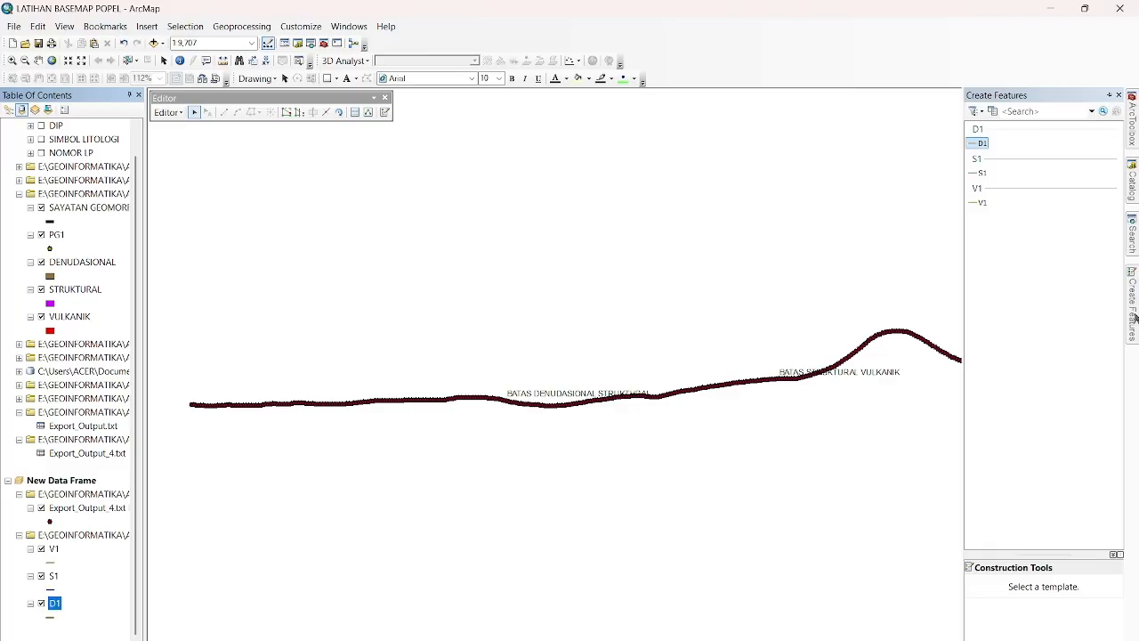
pyautogui.click(1135, 318)
pyautogui.click(983, 143)
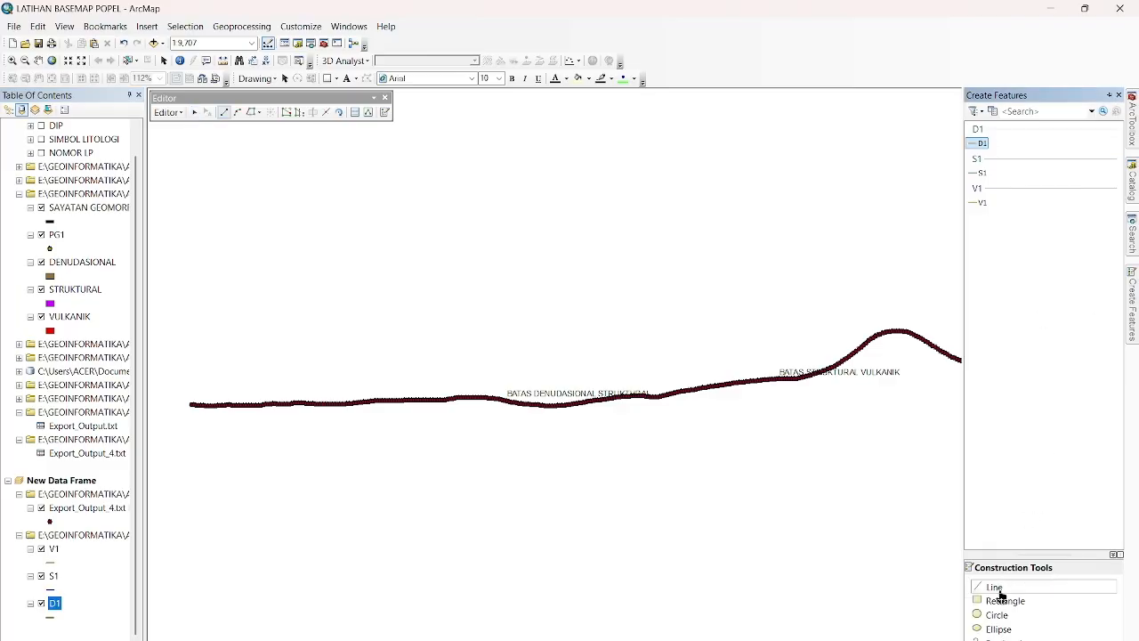
# Begin the D1 line at the profile's left end, placing straight-segment vertices on consecutive Export_Output_4.txt points.
pyautogui.scroll(-3, 187, 415)
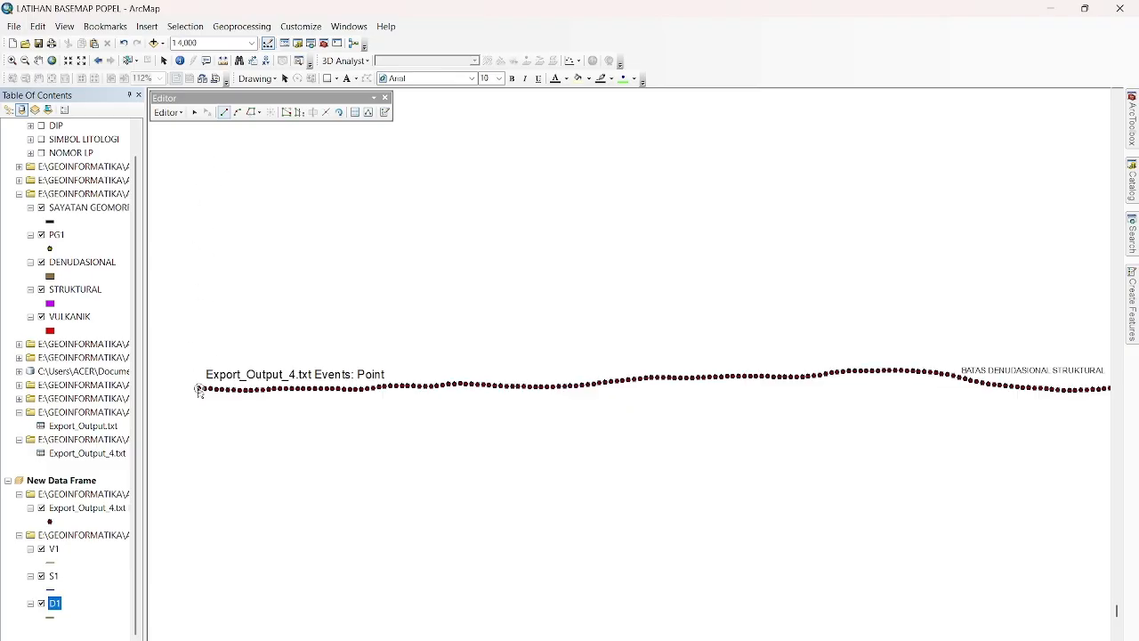
pyautogui.click(199, 390)
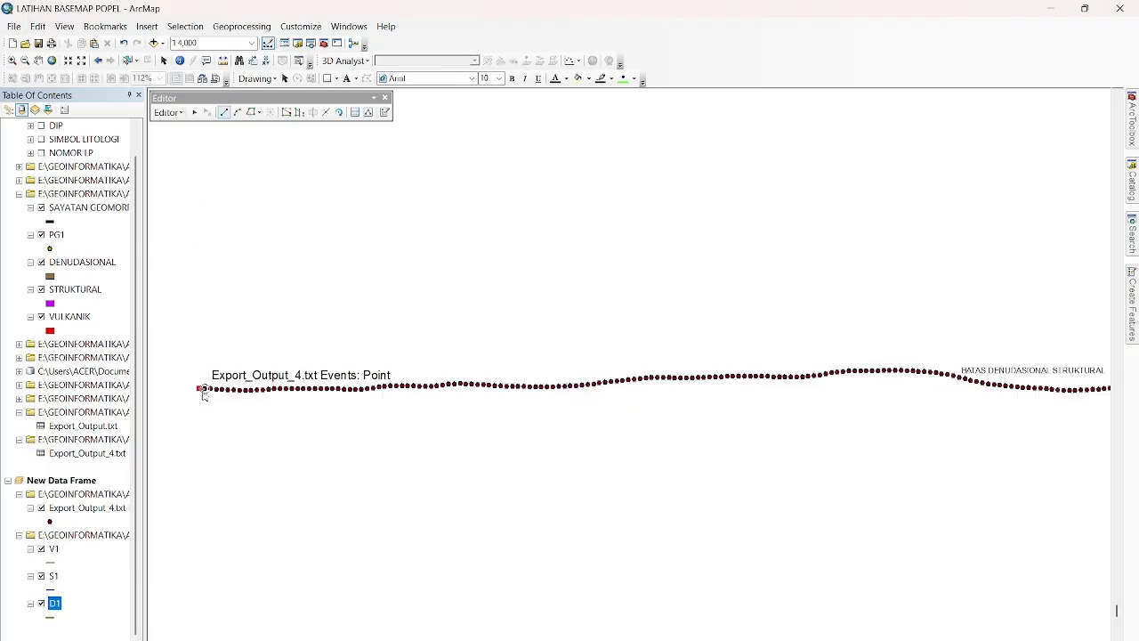
pyautogui.click(251, 112)
pyautogui.click(205, 389)
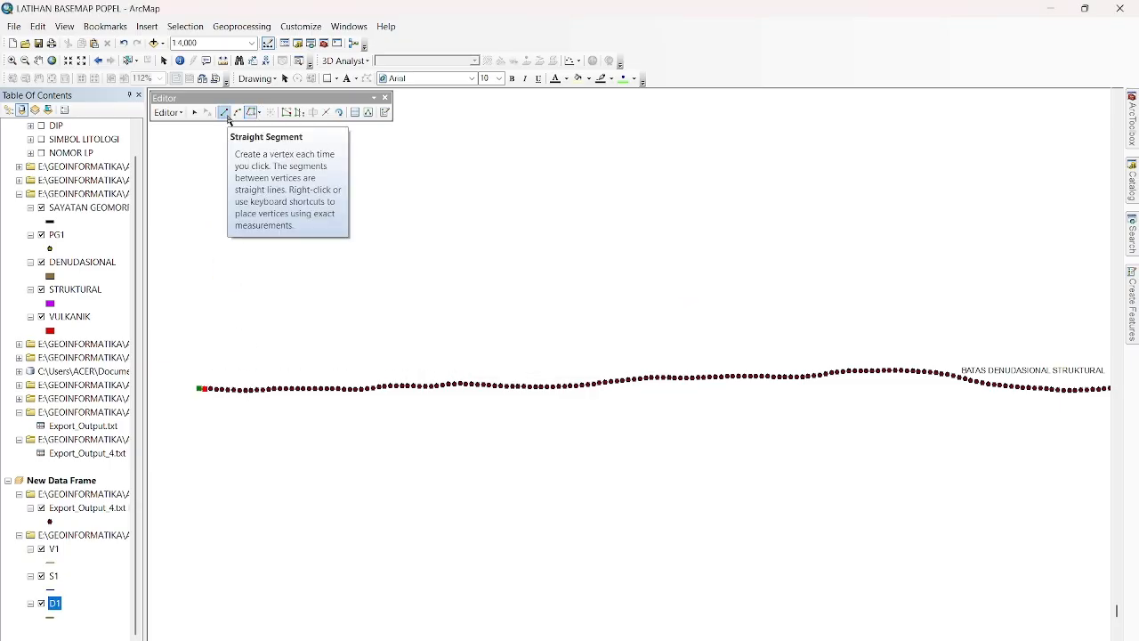
pyautogui.click(225, 113)
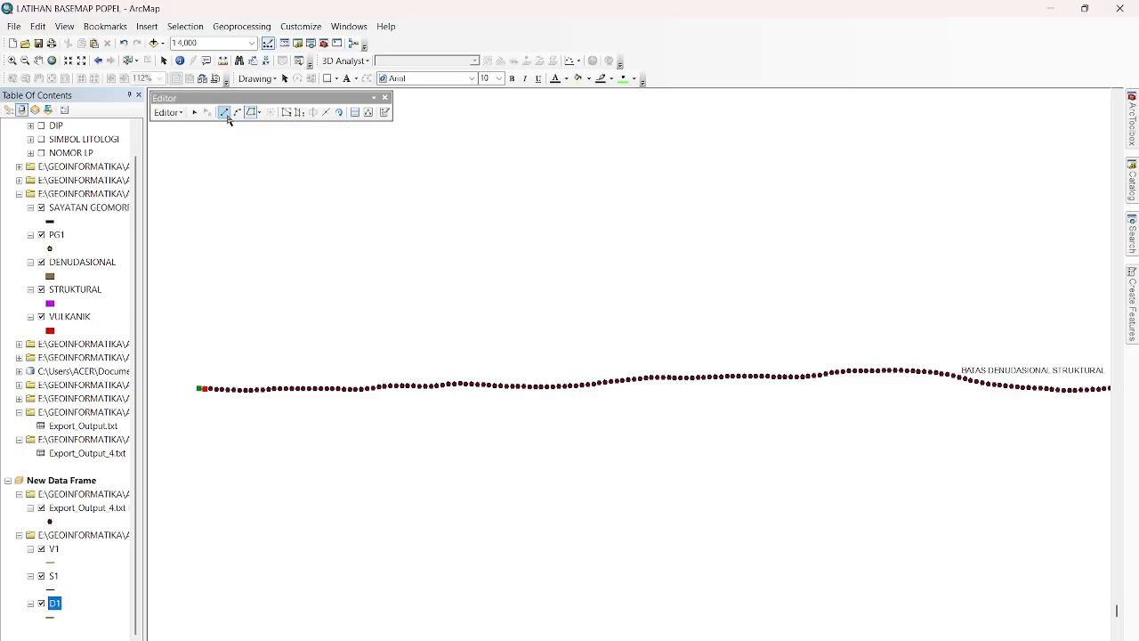
pyautogui.click(211, 389)
pyautogui.click(216, 389)
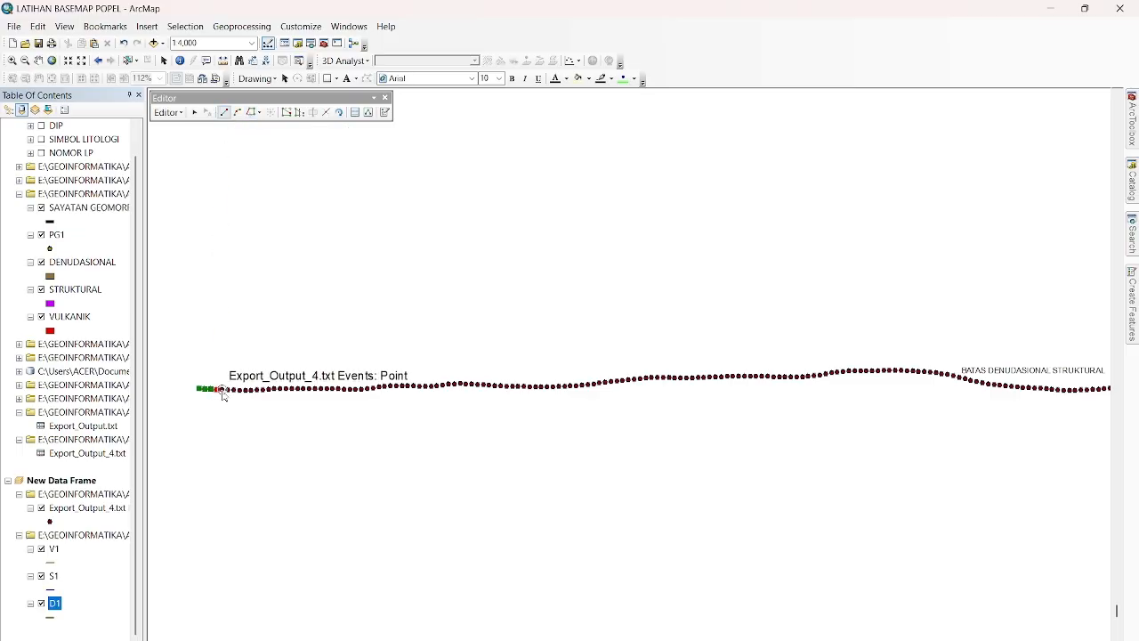
pyautogui.click(222, 390)
pyautogui.click(228, 390)
pyautogui.click(234, 390)
pyautogui.click(240, 389)
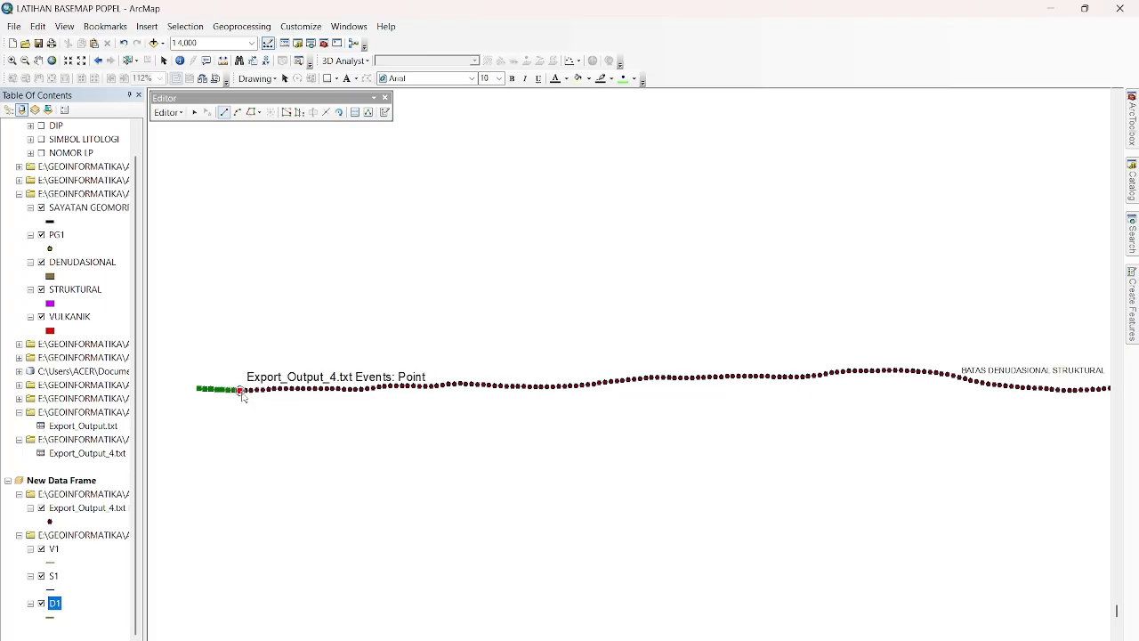
pyautogui.click(246, 390)
pyautogui.click(252, 390)
pyautogui.click(257, 390)
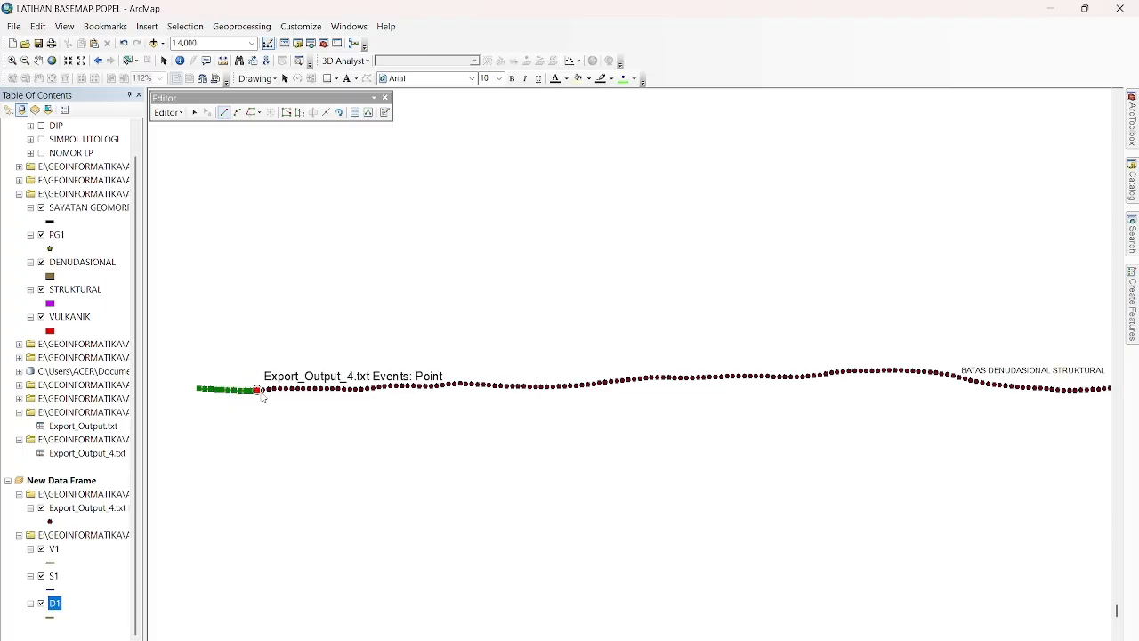
pyautogui.click(263, 390)
pyautogui.click(268, 390)
pyautogui.click(274, 390)
pyautogui.click(278, 390)
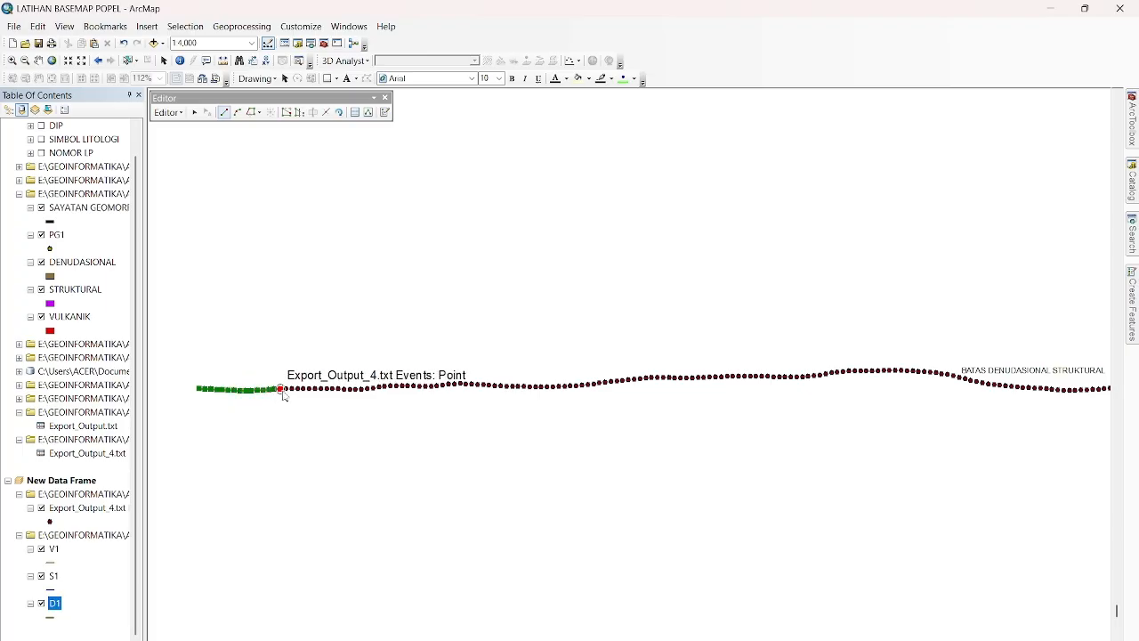
pyautogui.click(286, 390)
pyautogui.click(291, 390)
pyautogui.click(297, 390)
pyautogui.click(303, 390)
pyautogui.click(309, 390)
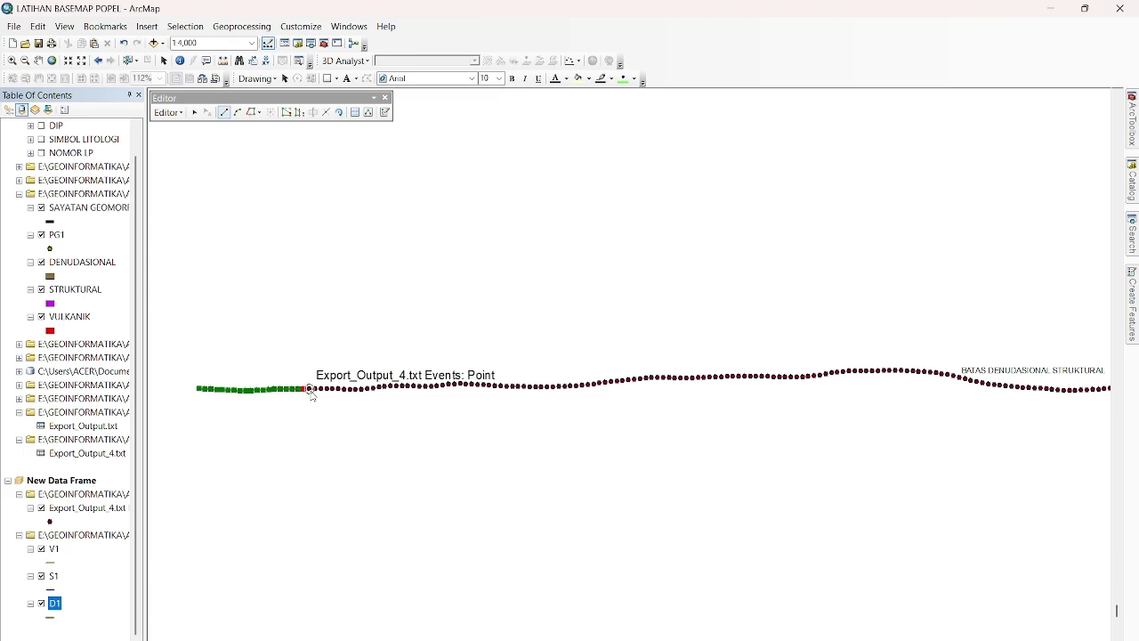
# Continue the D1 line at a closer zoom with a vertex on each successive profile point over the two gentle rises.
pyautogui.scroll(-2, 313, 392)
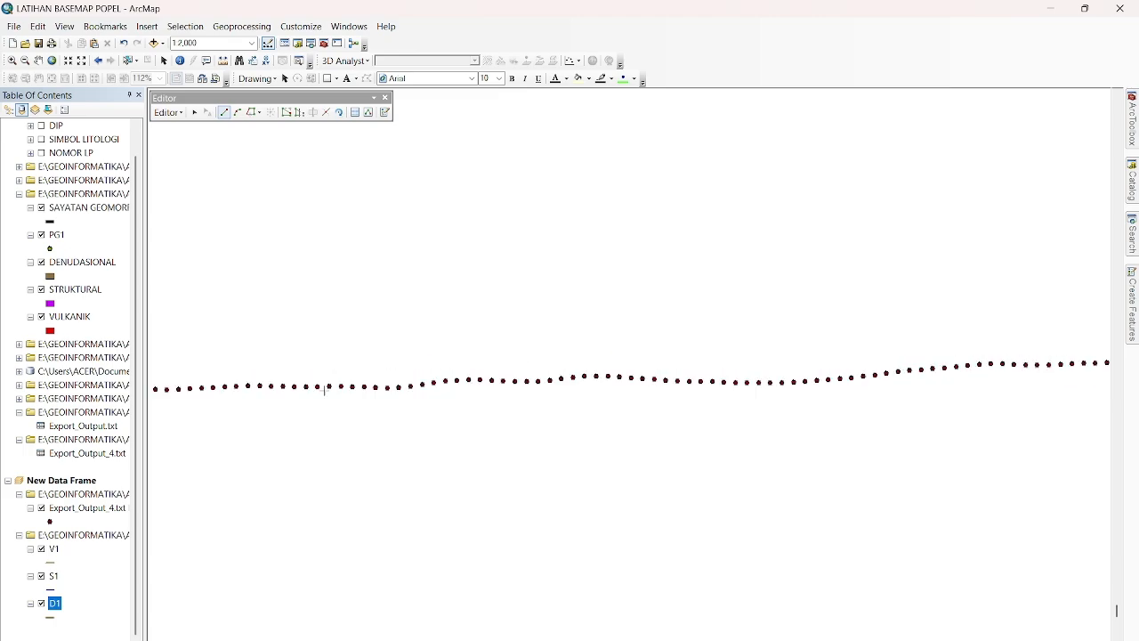
pyautogui.click(318, 387)
pyautogui.click(329, 387)
pyautogui.click(342, 388)
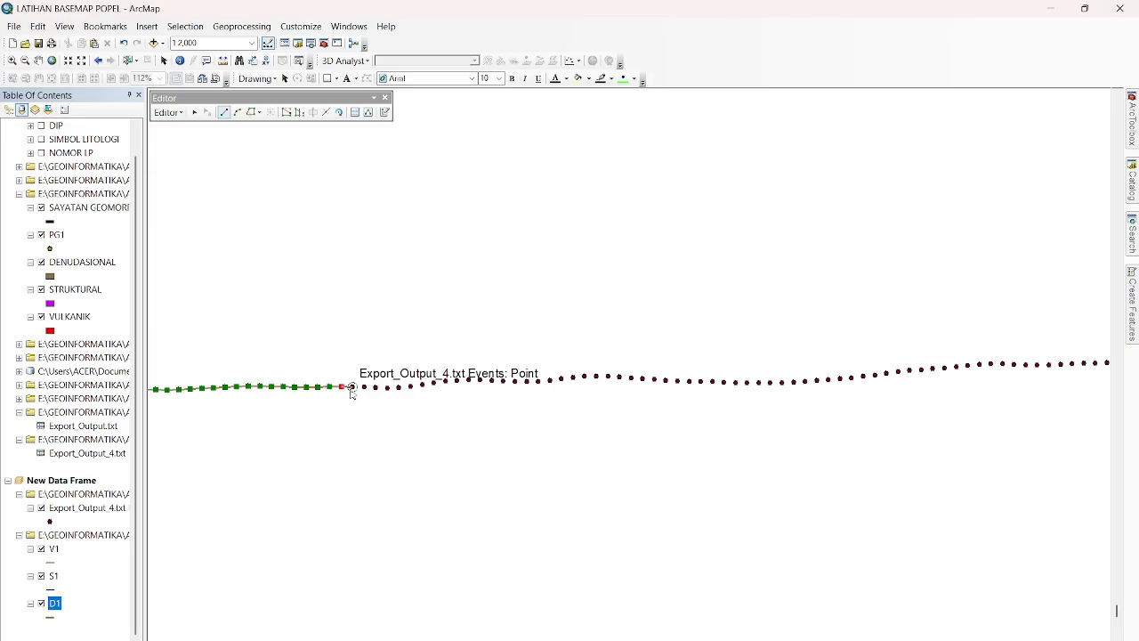
pyautogui.click(353, 387)
pyautogui.click(365, 387)
pyautogui.click(376, 388)
pyautogui.click(388, 387)
pyautogui.click(399, 387)
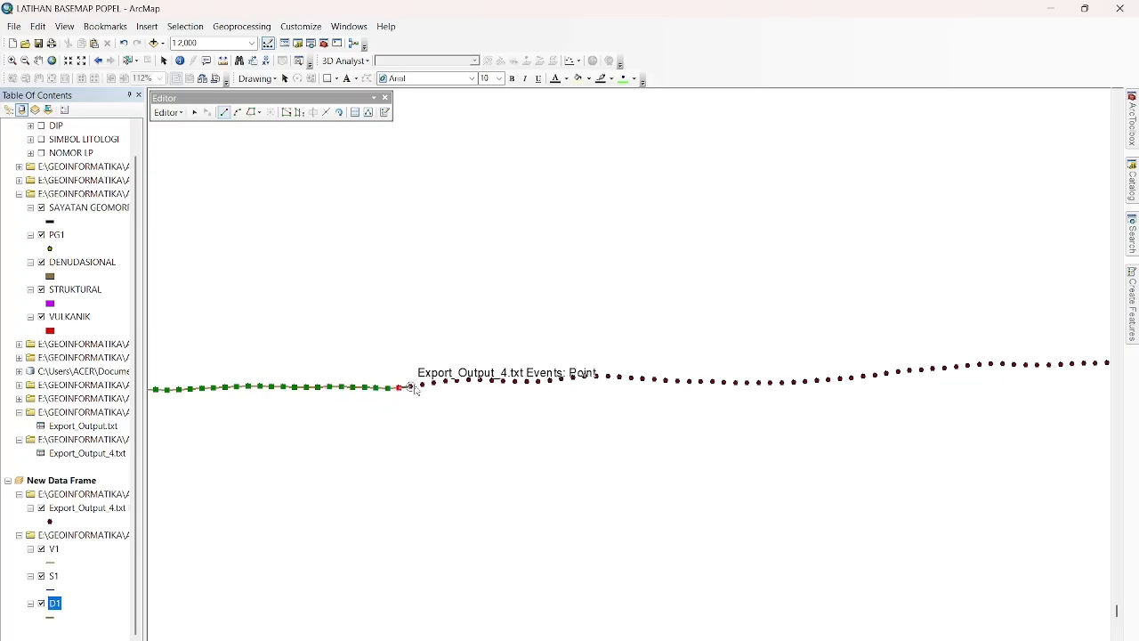
pyautogui.click(411, 385)
pyautogui.click(422, 383)
pyautogui.click(433, 383)
pyautogui.click(446, 381)
pyautogui.click(457, 380)
pyautogui.click(469, 380)
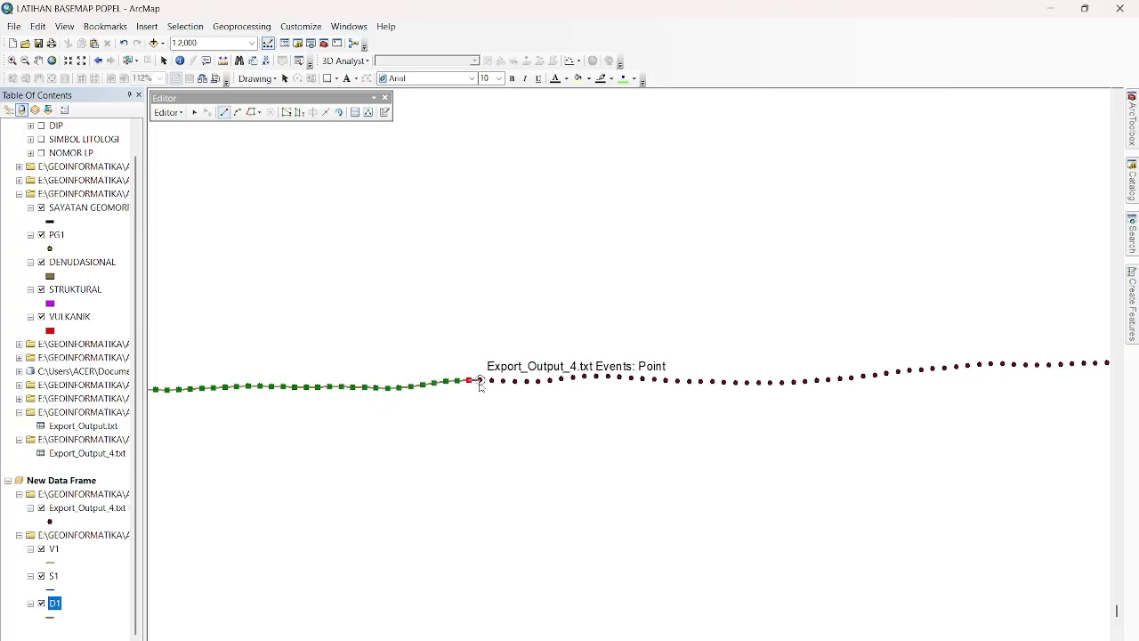
pyautogui.click(480, 380)
pyautogui.click(492, 380)
pyautogui.click(504, 381)
pyautogui.click(516, 382)
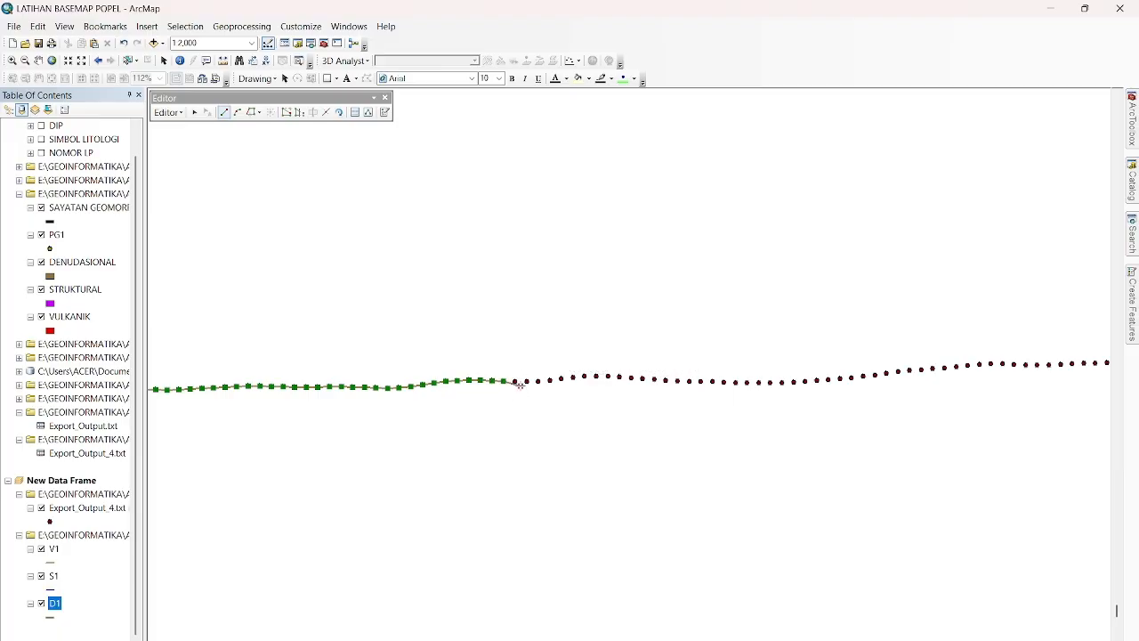
pyautogui.click(527, 381)
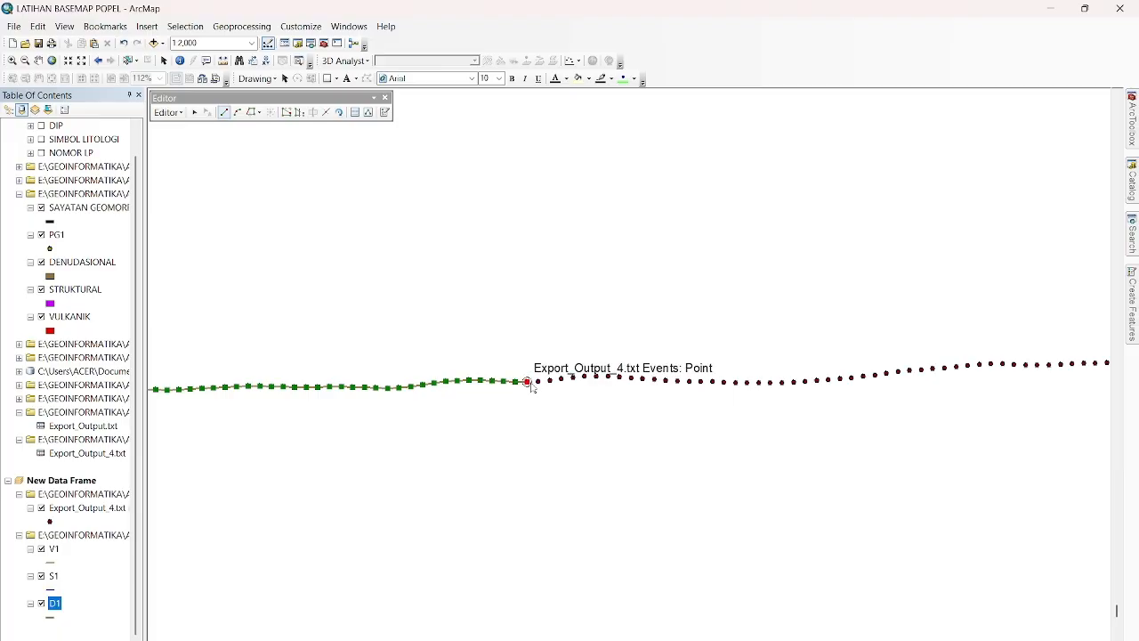
pyautogui.click(538, 381)
pyautogui.click(550, 380)
pyautogui.click(561, 379)
pyautogui.click(573, 379)
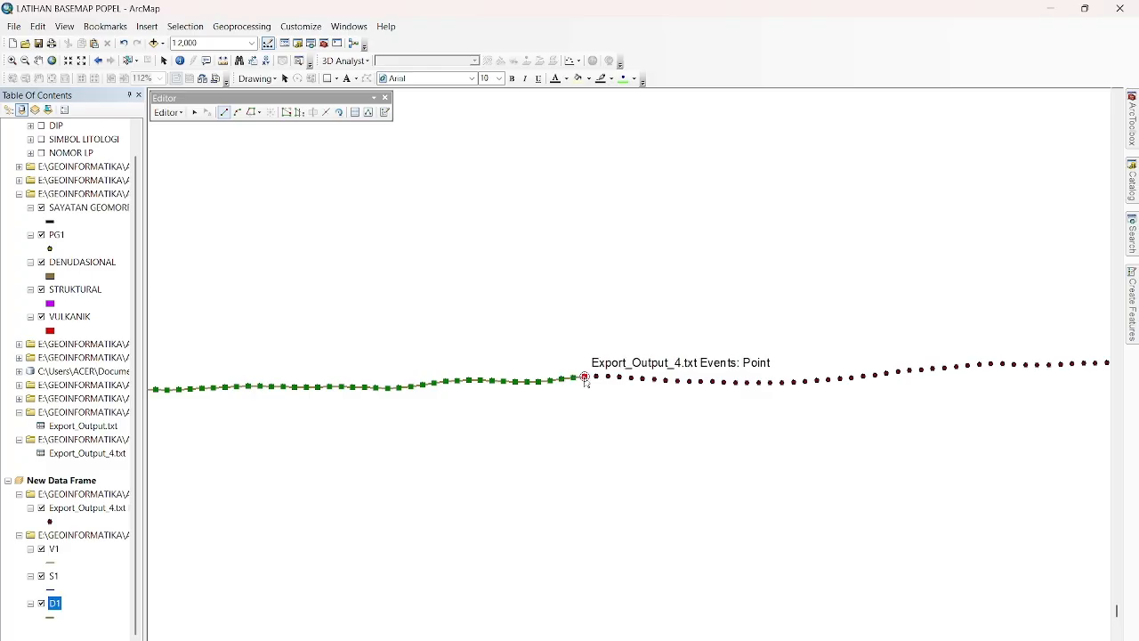
pyautogui.click(585, 379)
pyautogui.click(597, 378)
pyautogui.click(608, 378)
pyautogui.click(619, 378)
pyautogui.click(631, 378)
pyautogui.click(642, 379)
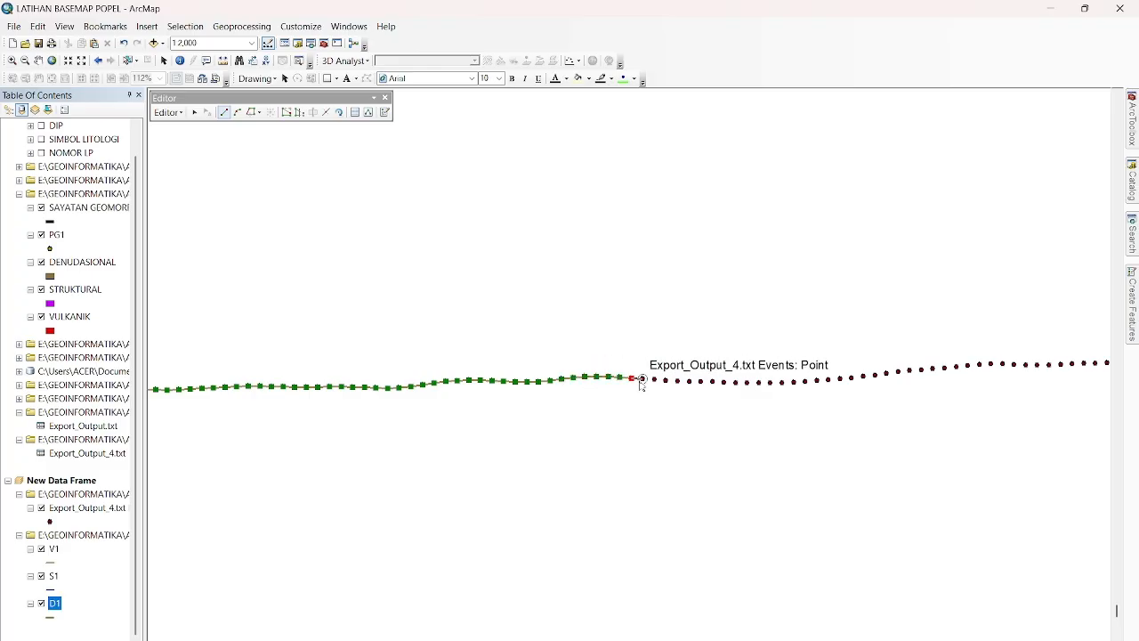
pyautogui.click(655, 380)
pyautogui.click(665, 380)
pyautogui.click(677, 381)
pyautogui.click(689, 382)
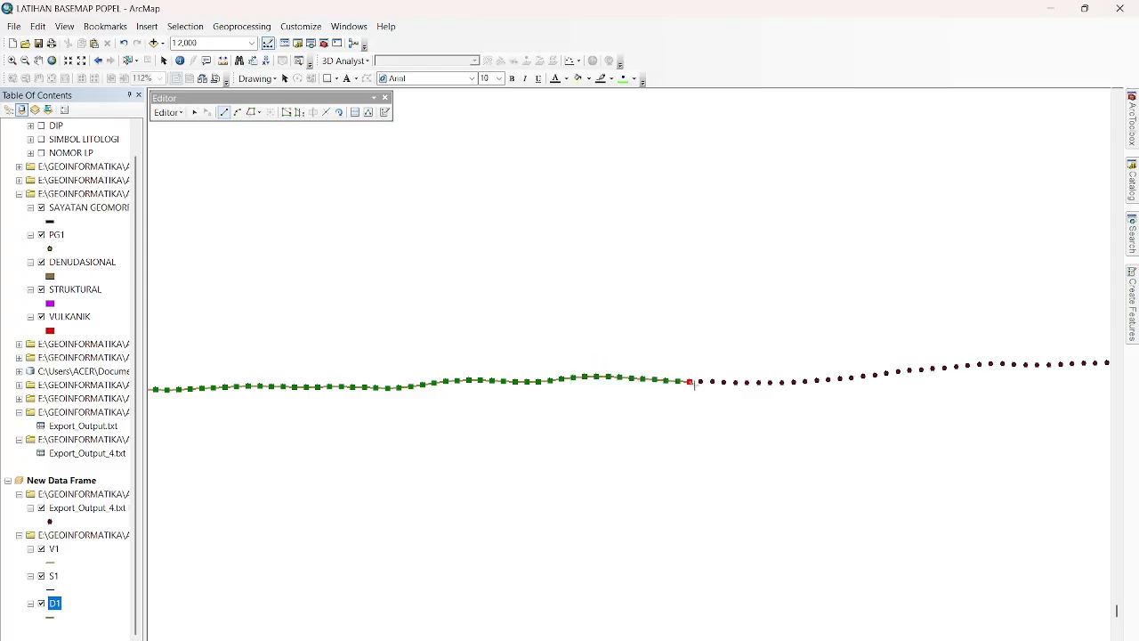
# Continue the D1 line with more widely spaced vertices on the Export_Output_4.txt points through the shallow dip and up the following rise.
pyautogui.click(725, 382)
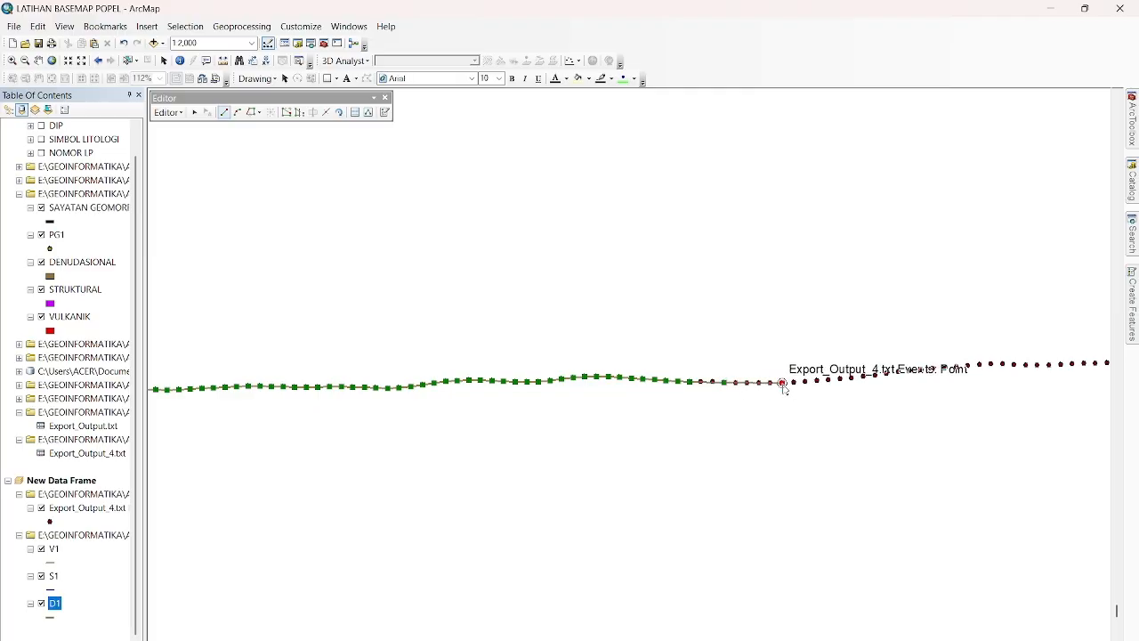
pyautogui.click(783, 383)
pyautogui.click(817, 381)
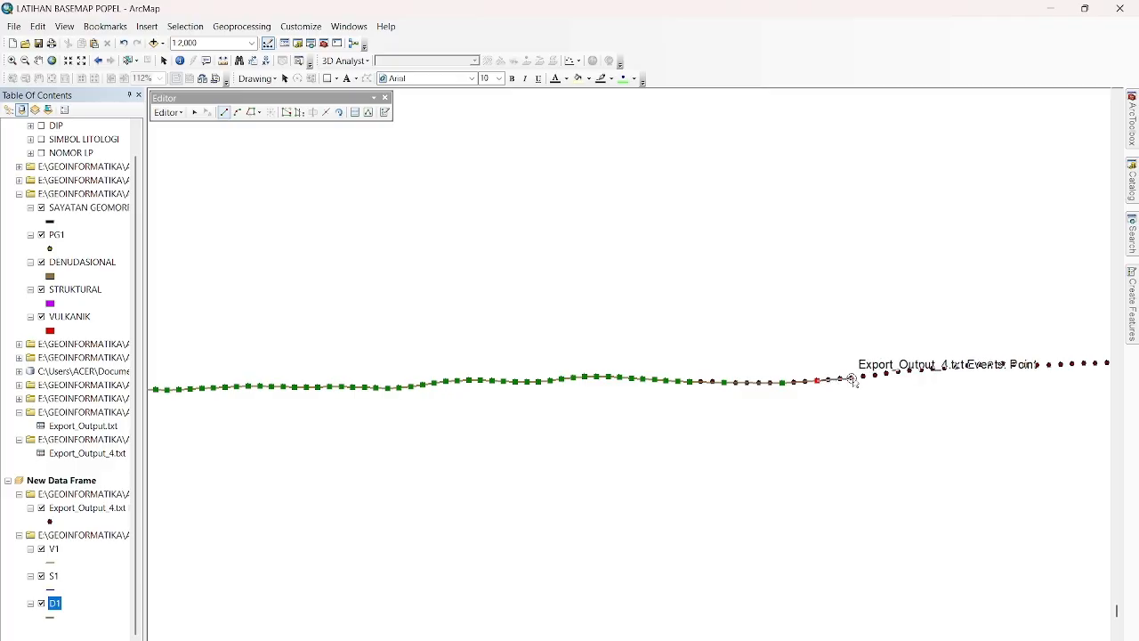
pyautogui.click(852, 379)
pyautogui.click(886, 373)
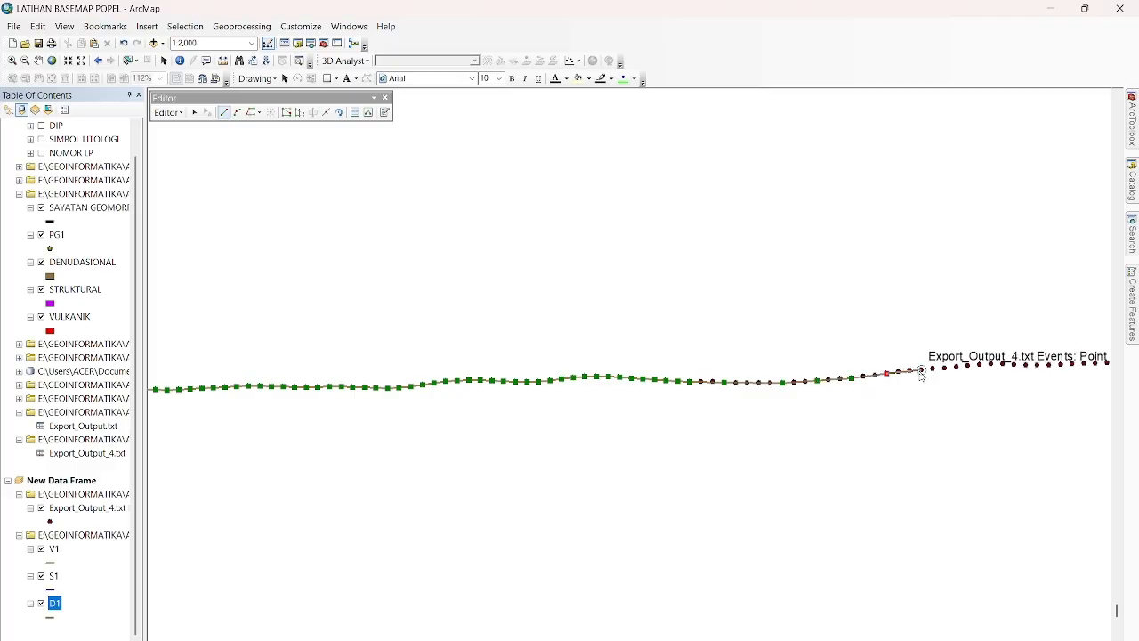
pyautogui.click(910, 369)
pyautogui.click(933, 367)
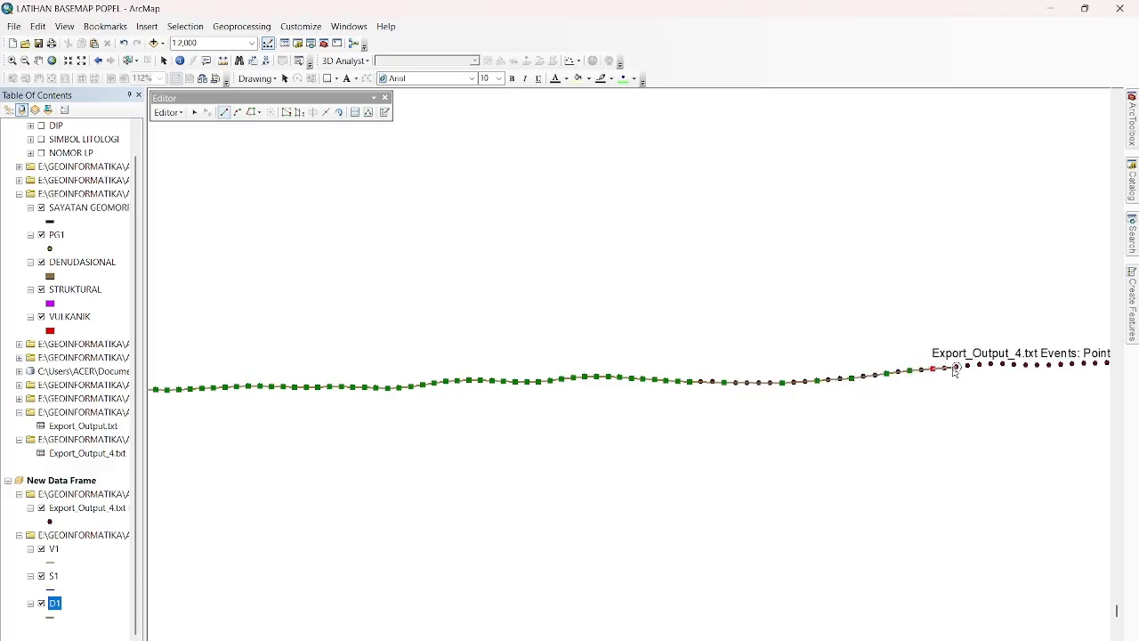
pyautogui.click(956, 367)
pyautogui.click(980, 366)
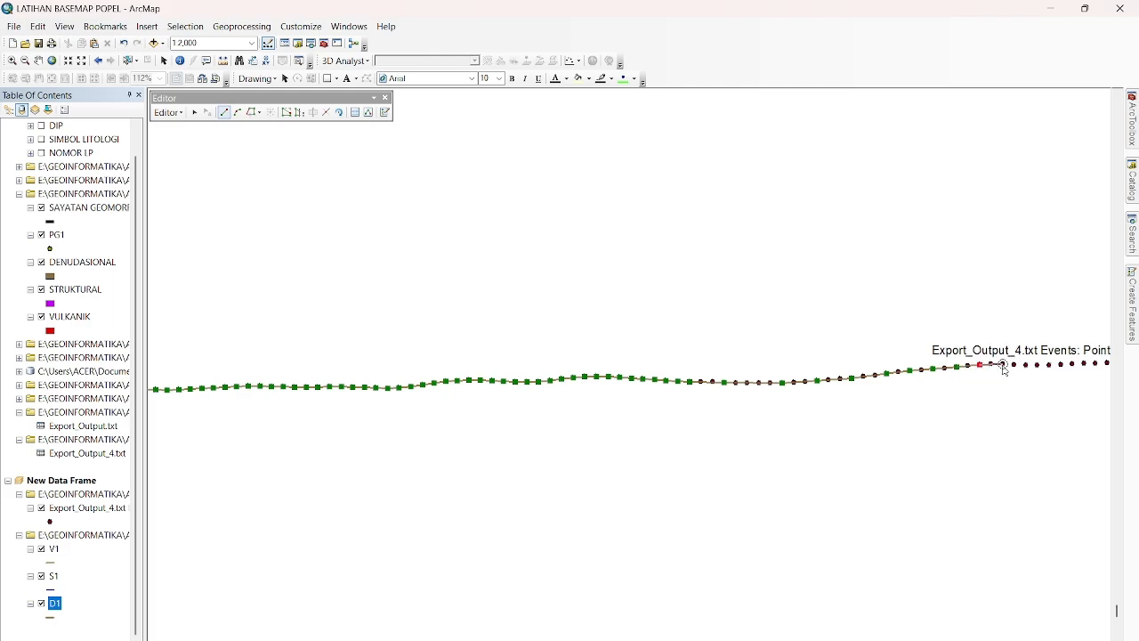
pyautogui.click(990, 365)
pyautogui.click(1014, 365)
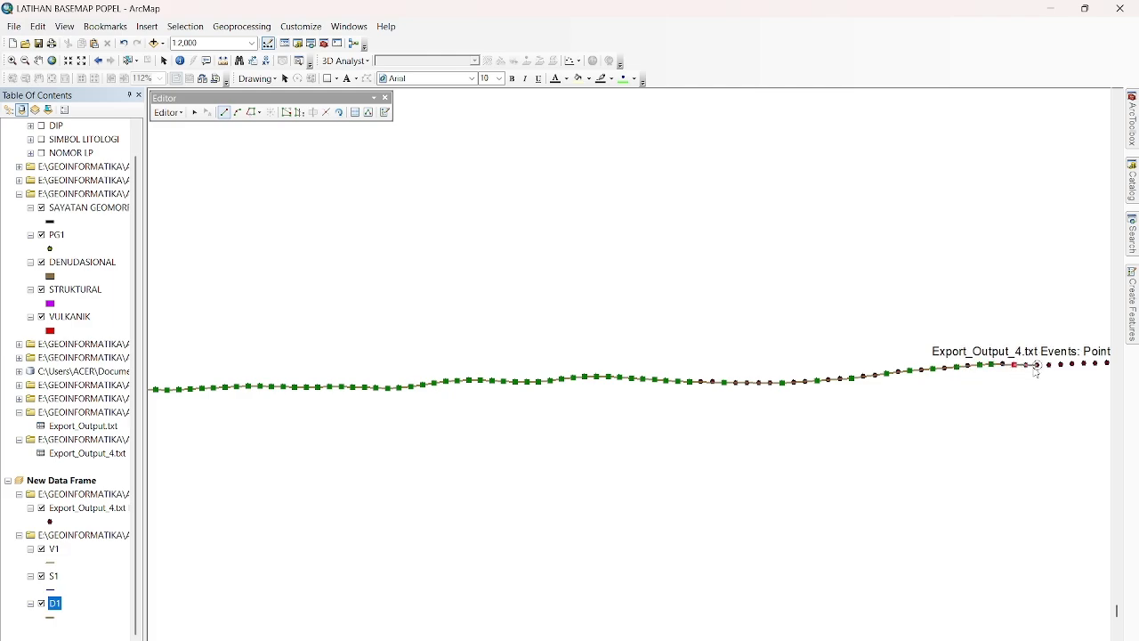
pyautogui.click(1037, 365)
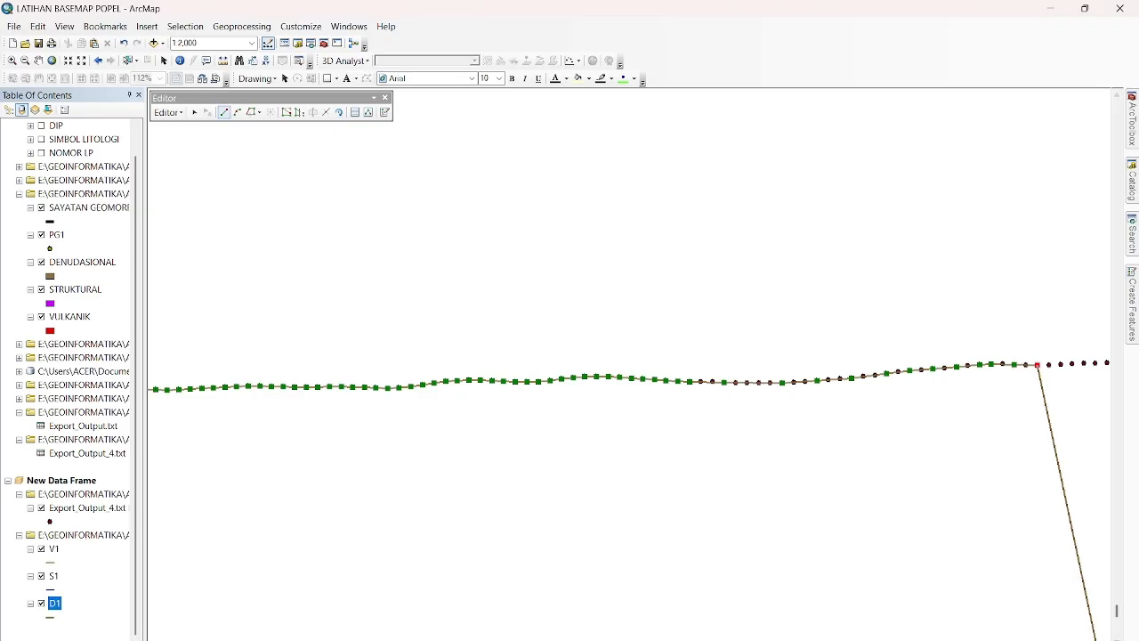
# Extend the D1 line along the profile points over the crest and finish it at the BATAS DENUDASIONAL STRUKTURAL point.
pyautogui.click(1104, 639)
pyautogui.click(1104, 640)
pyautogui.click(1104, 639)
pyautogui.click(1104, 639)
pyautogui.click(1104, 639)
pyautogui.click(1104, 639)
pyautogui.click(1104, 639)
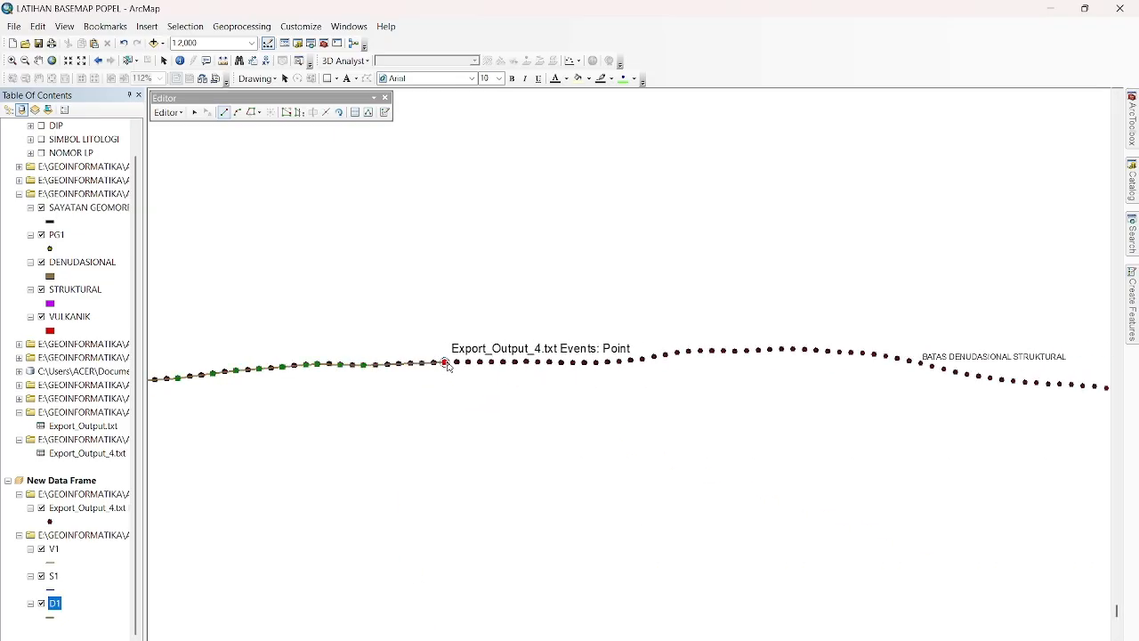
pyautogui.click(516, 362)
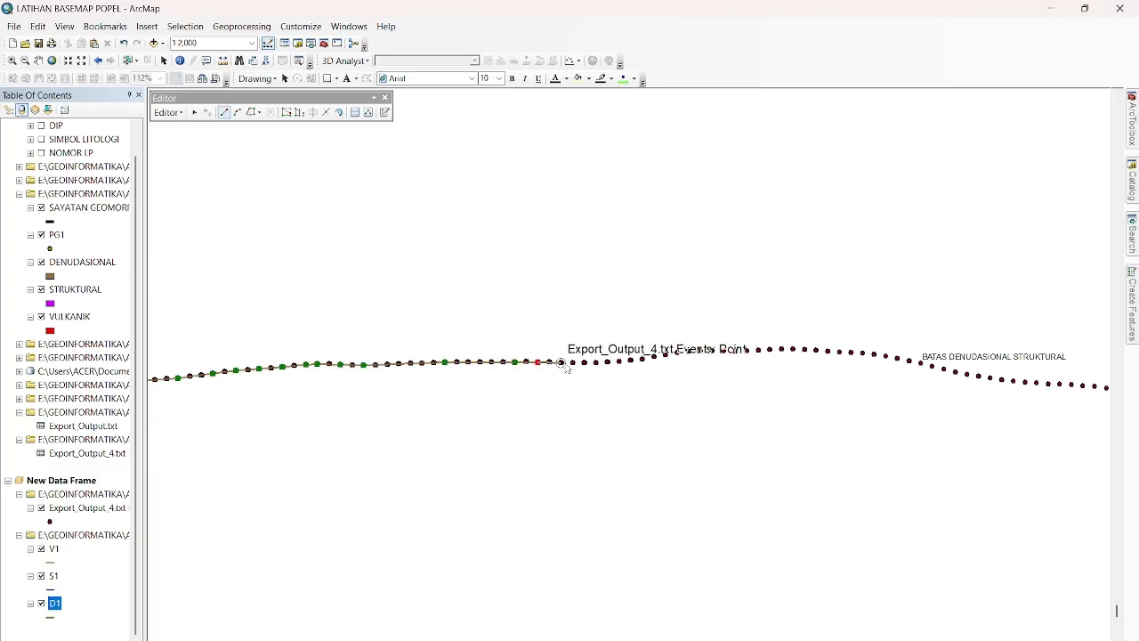
pyautogui.click(573, 363)
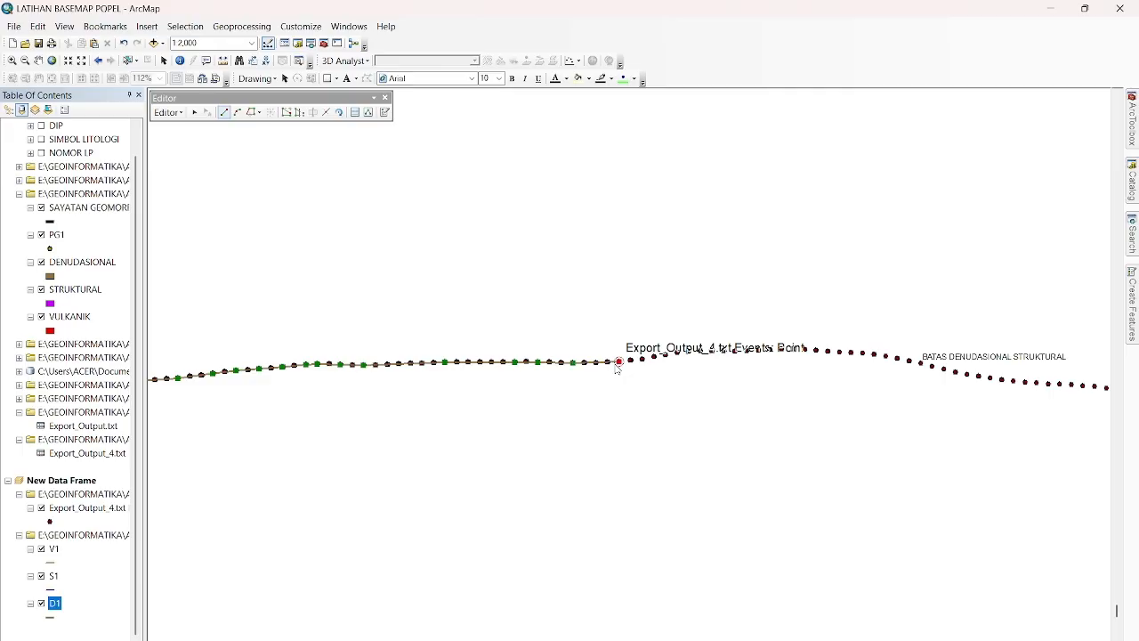
pyautogui.click(689, 353)
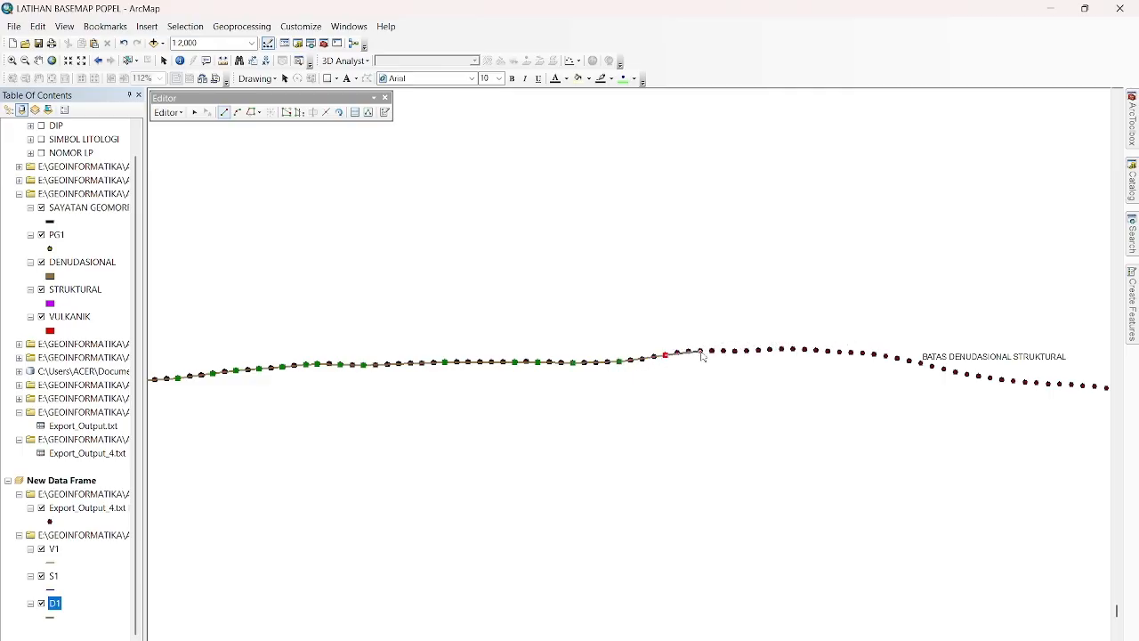
pyautogui.click(724, 351)
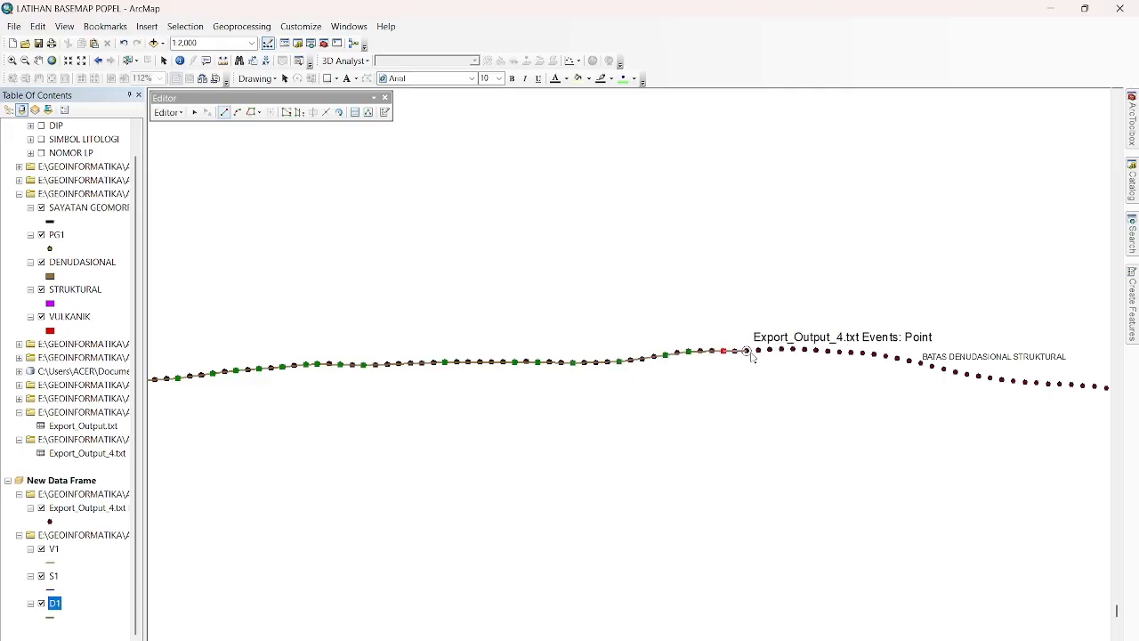
pyautogui.click(758, 350)
pyautogui.click(804, 350)
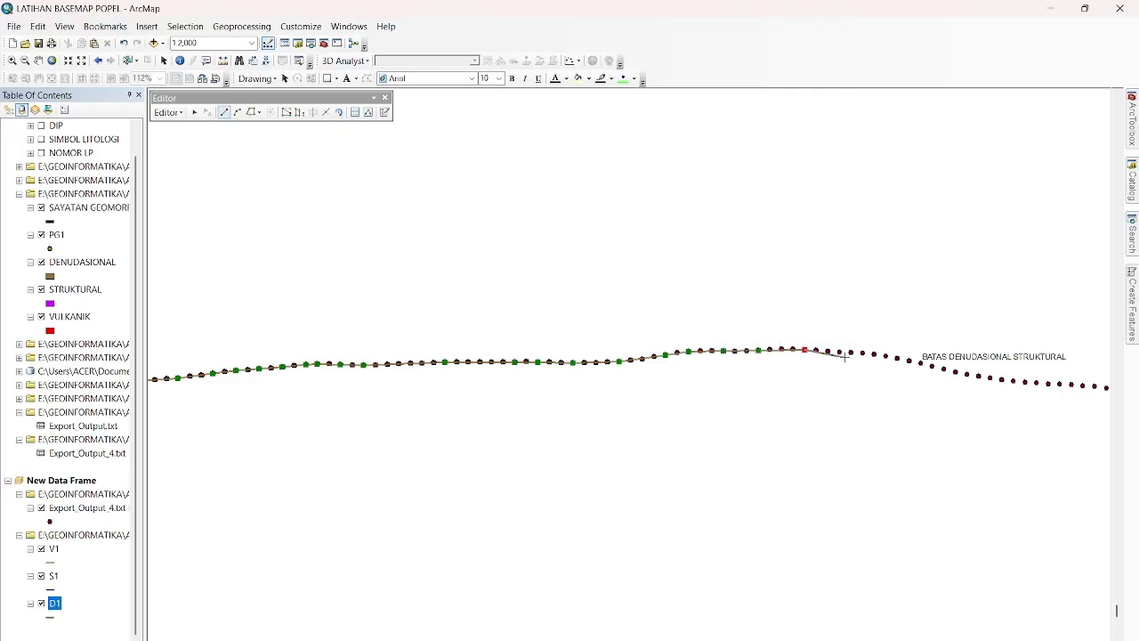
pyautogui.click(852, 353)
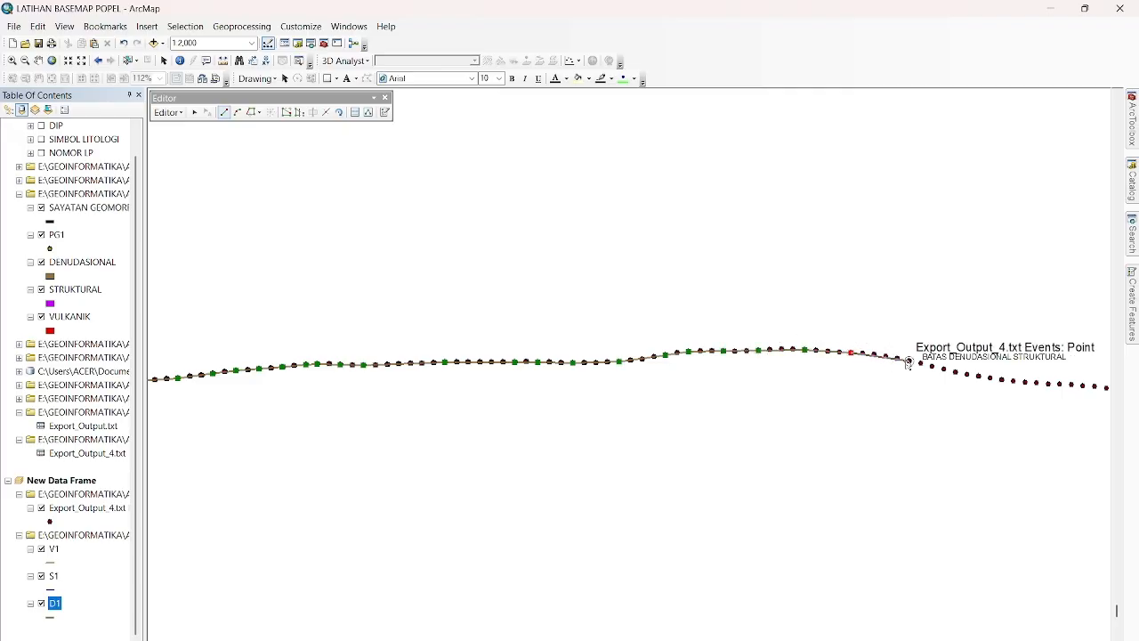
pyautogui.scroll(4, 908, 363)
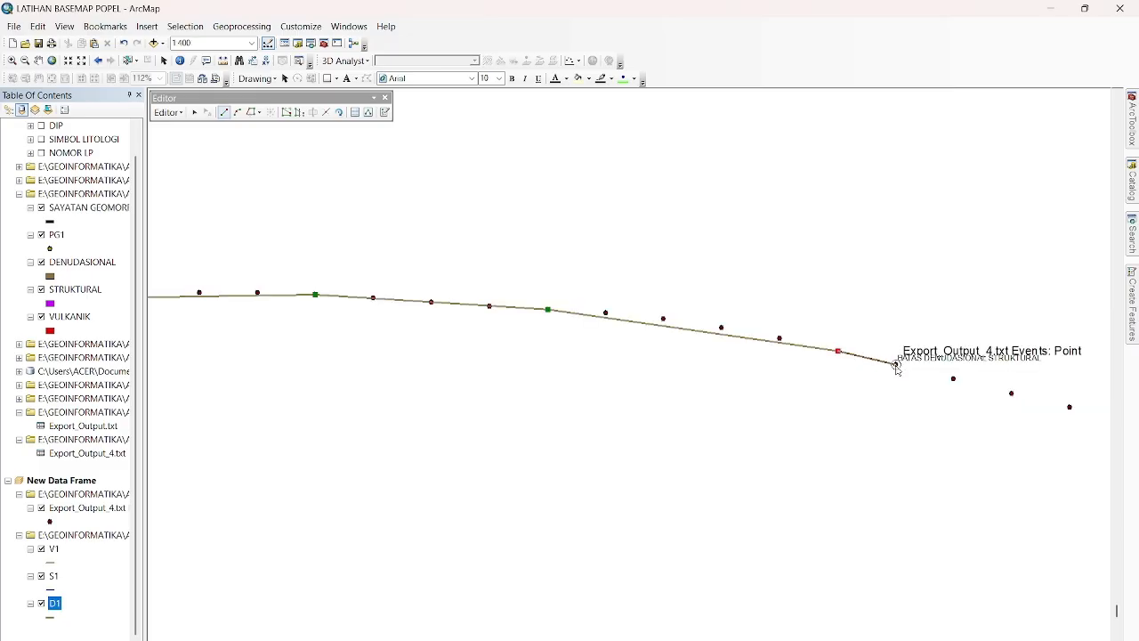
pyautogui.doubleClick(897, 365)
# Stop the D1 edit session and save the edits.
pyautogui.scroll(-3, 242, 413)
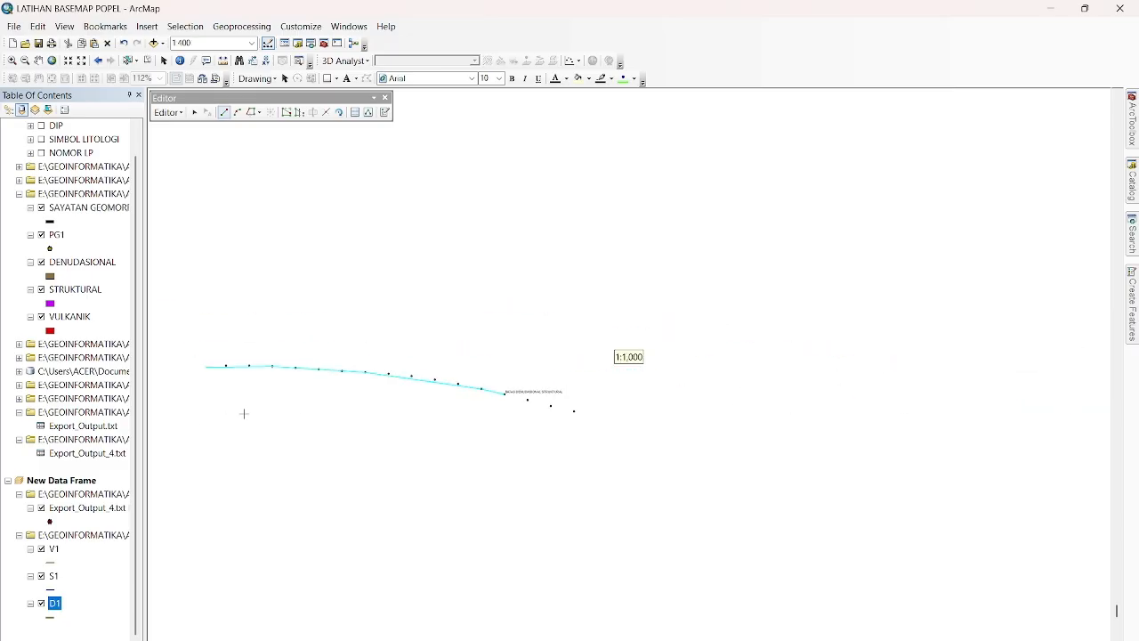
pyautogui.click(169, 114)
pyautogui.click(206, 146)
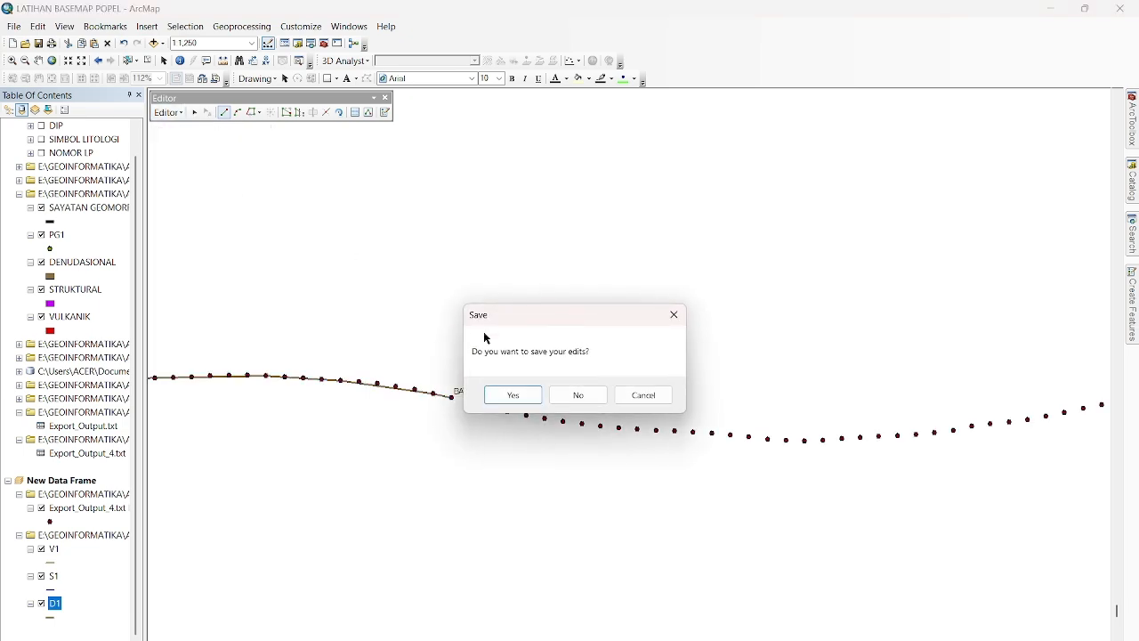
pyautogui.click(520, 395)
# Set the width of the D1 line symbol to 4.
pyautogui.click(50, 619)
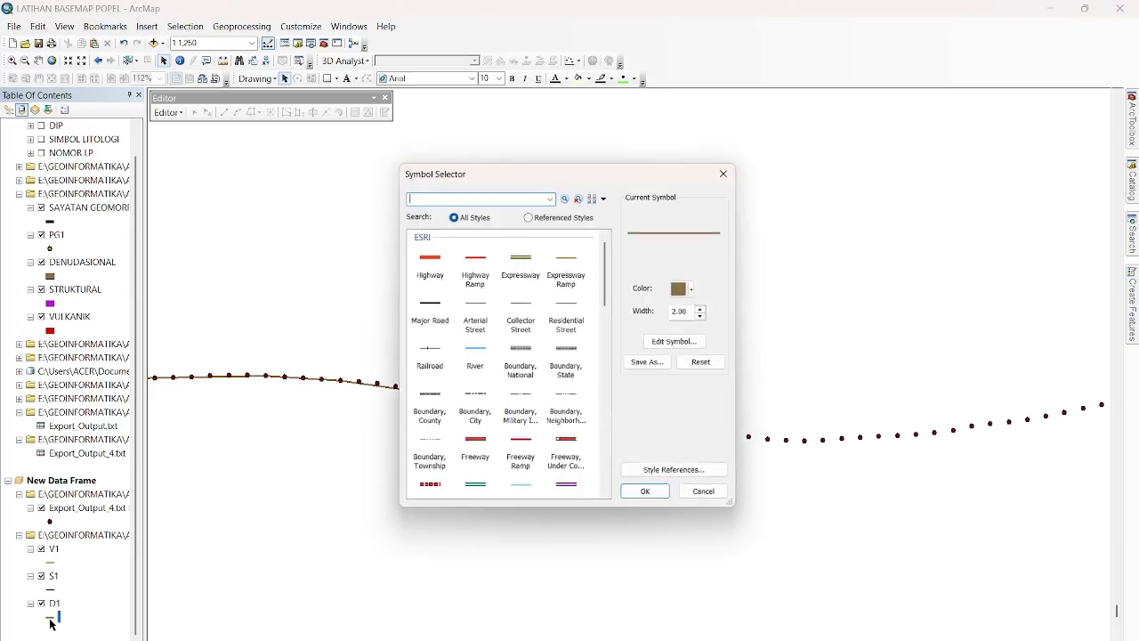
pyautogui.click(709, 308)
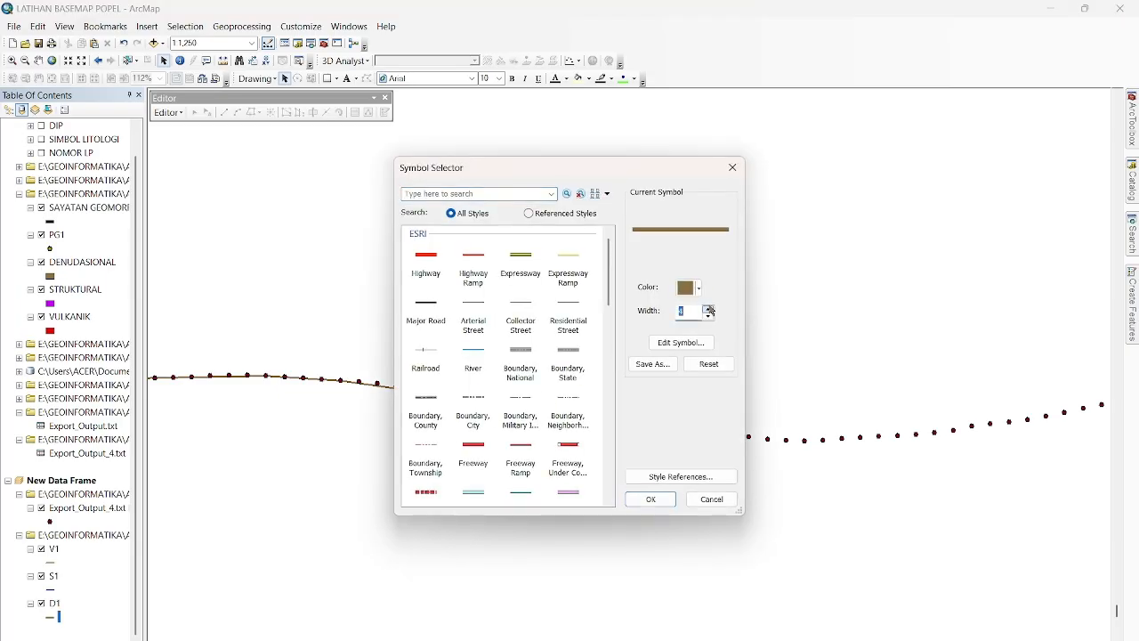
pyautogui.click(650, 499)
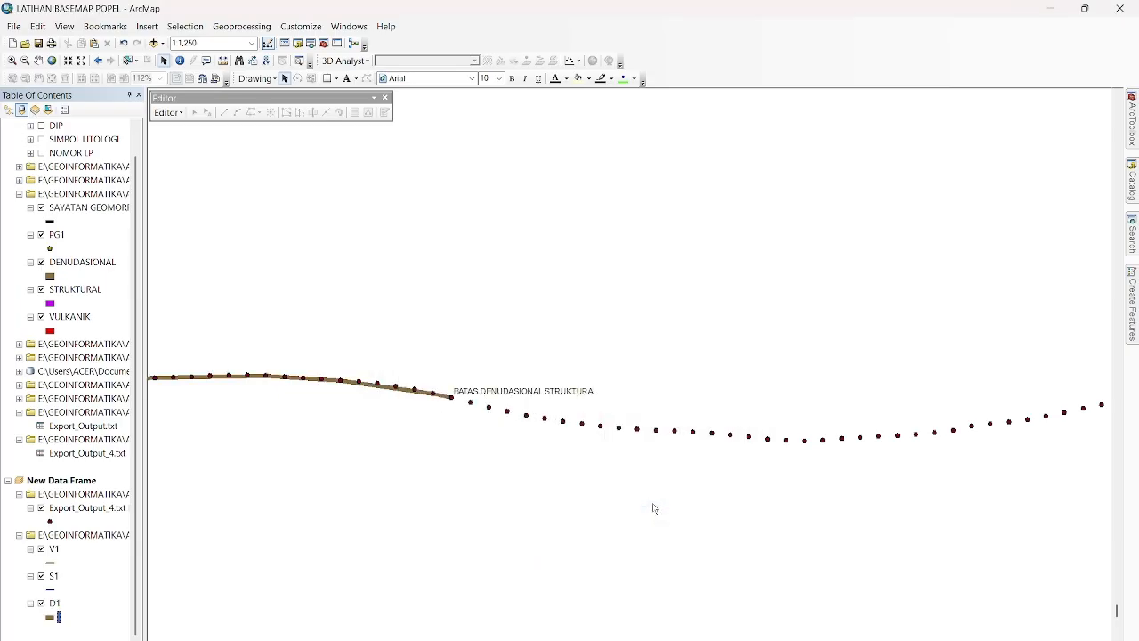
# Start an edit session on the S1 layer and choose the S1 feature template with the Line construction tool.
pyautogui.rightClick(52, 579)
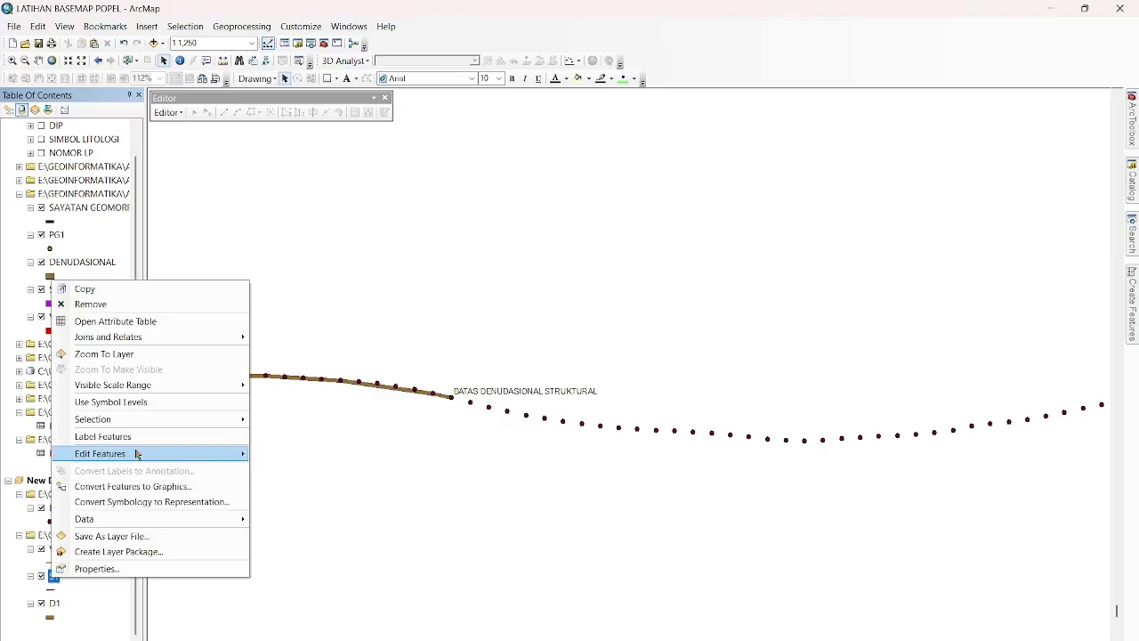
pyautogui.moveTo(141, 454)
pyautogui.click(297, 449)
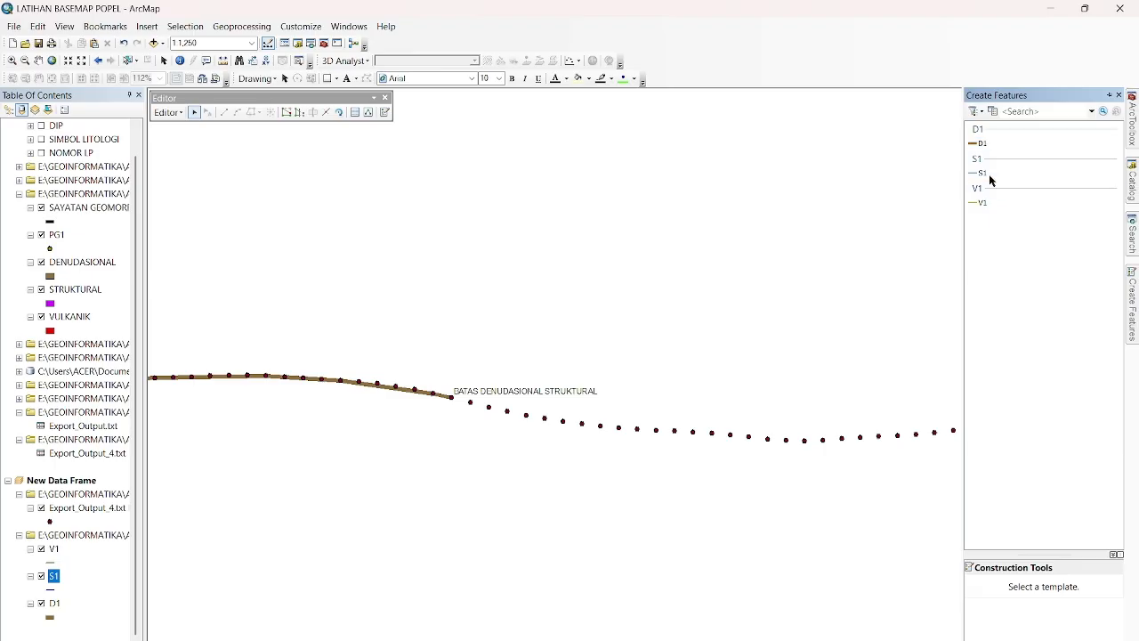
pyautogui.click(982, 174)
pyautogui.click(995, 587)
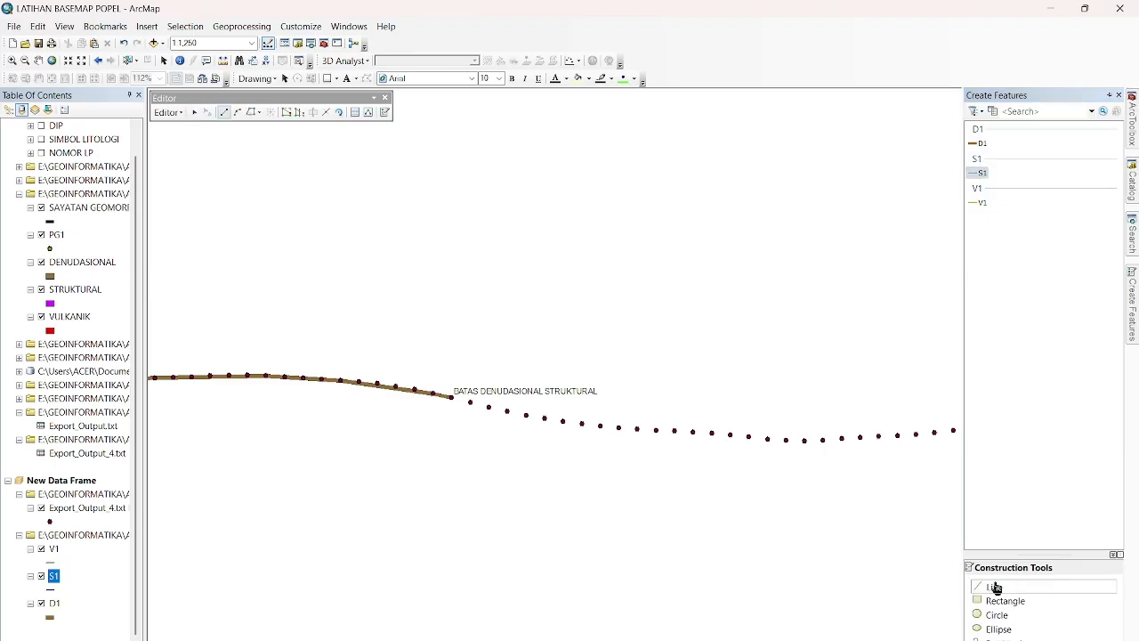
# Begin the S1 line at the BATAS DENUDASIONAL STRUKTURAL point, placing vertices on about every second profile point down the slope.
pyautogui.scroll(-2, 460, 397)
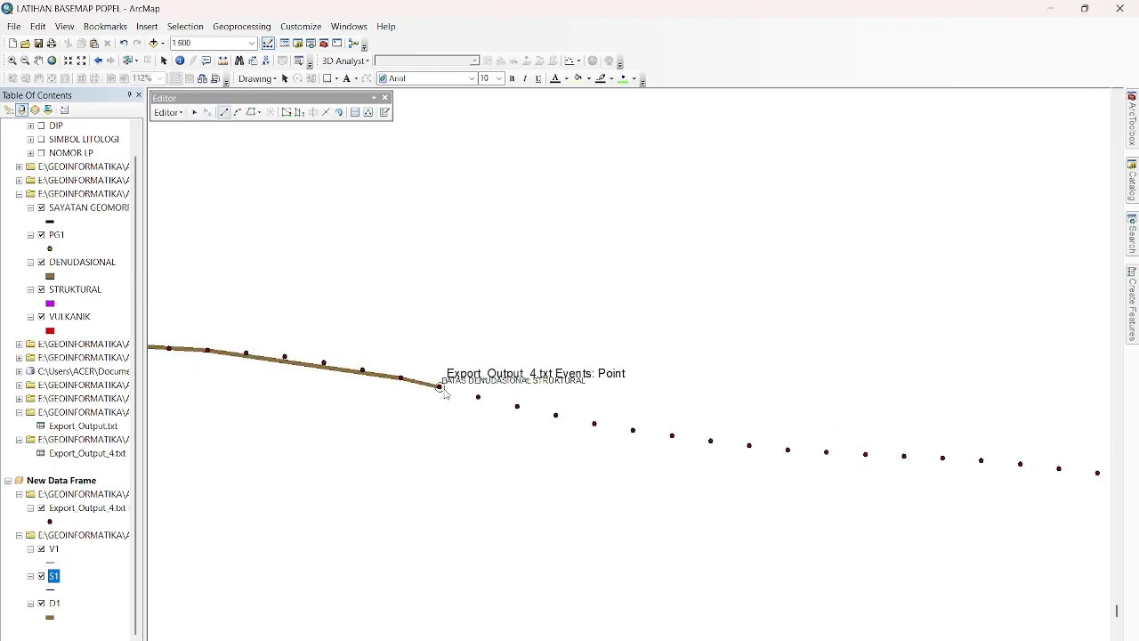
pyautogui.click(441, 391)
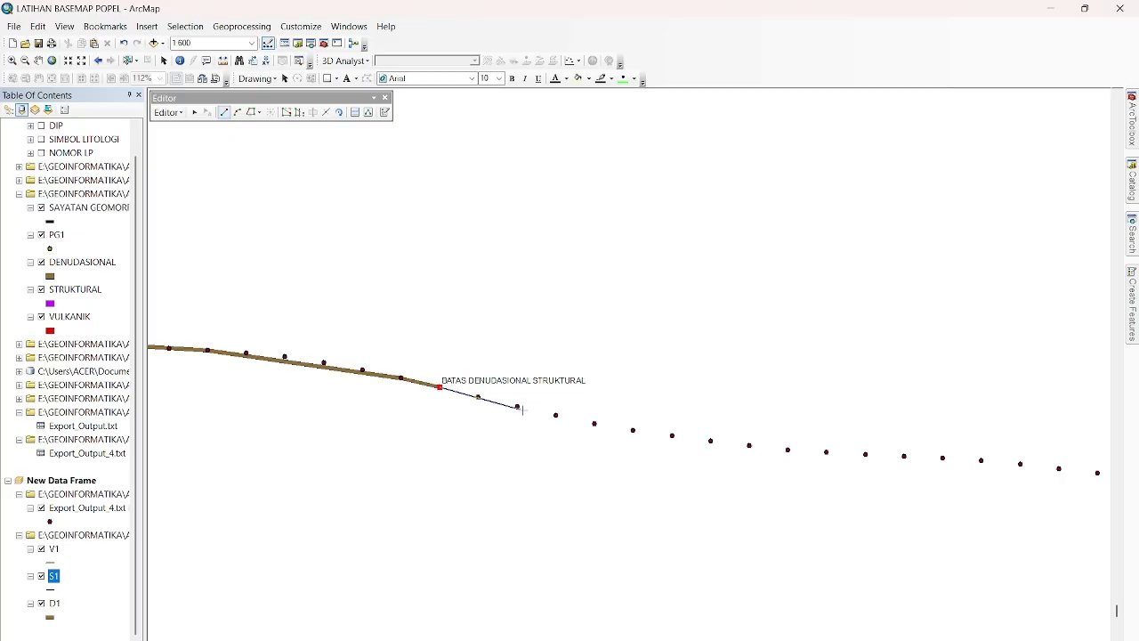
pyautogui.click(517, 407)
pyautogui.click(594, 423)
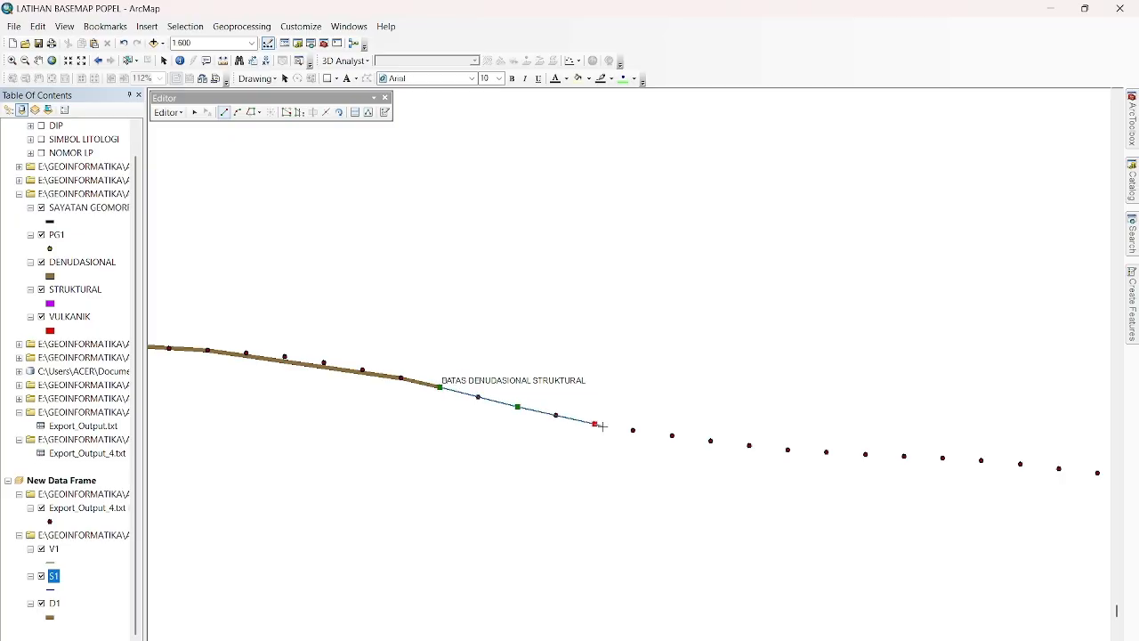
pyautogui.click(672, 436)
pyautogui.click(749, 445)
pyautogui.click(827, 452)
pyautogui.click(904, 457)
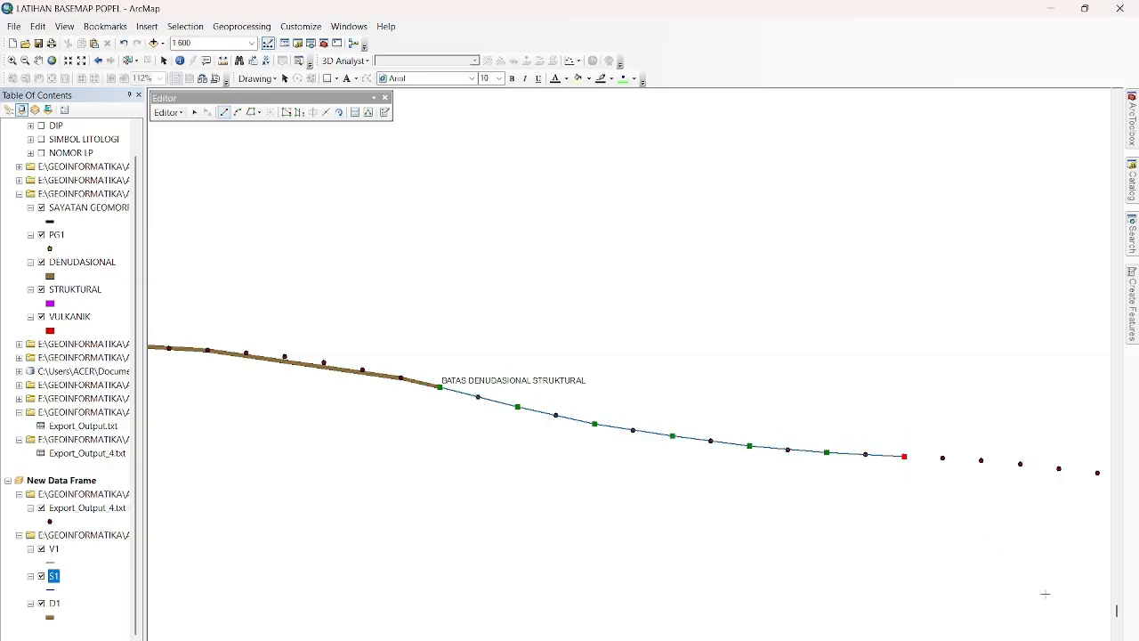
pyautogui.click(1020, 464)
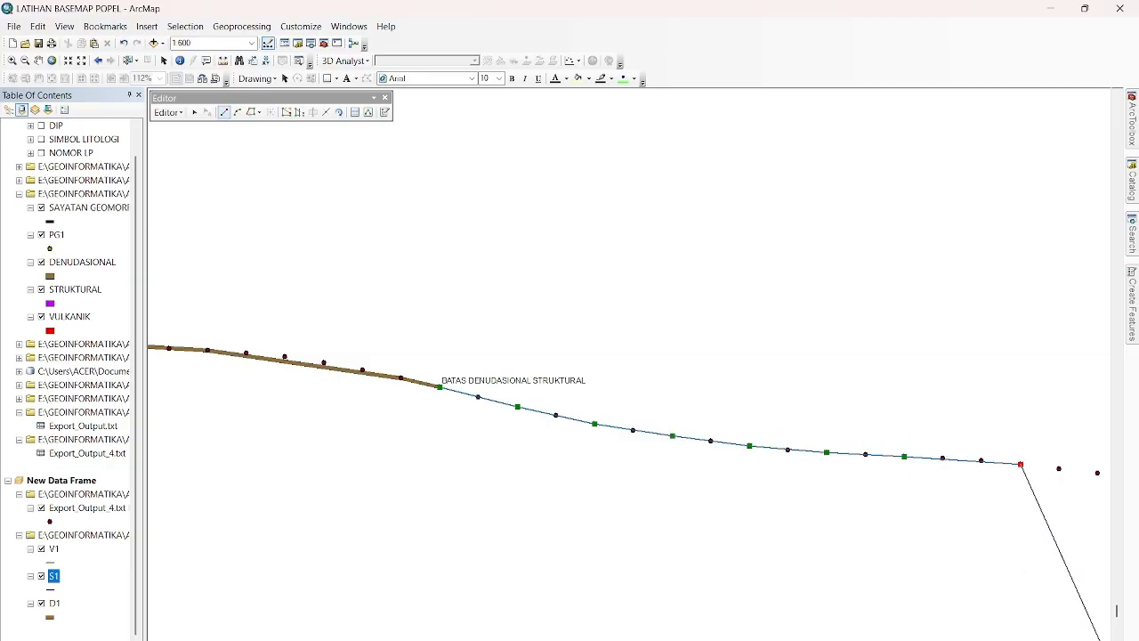
# Continue the S1 line through the profile's low point and up the following slope, snapping vertices to about every second profile point.
pyautogui.click(1102, 640)
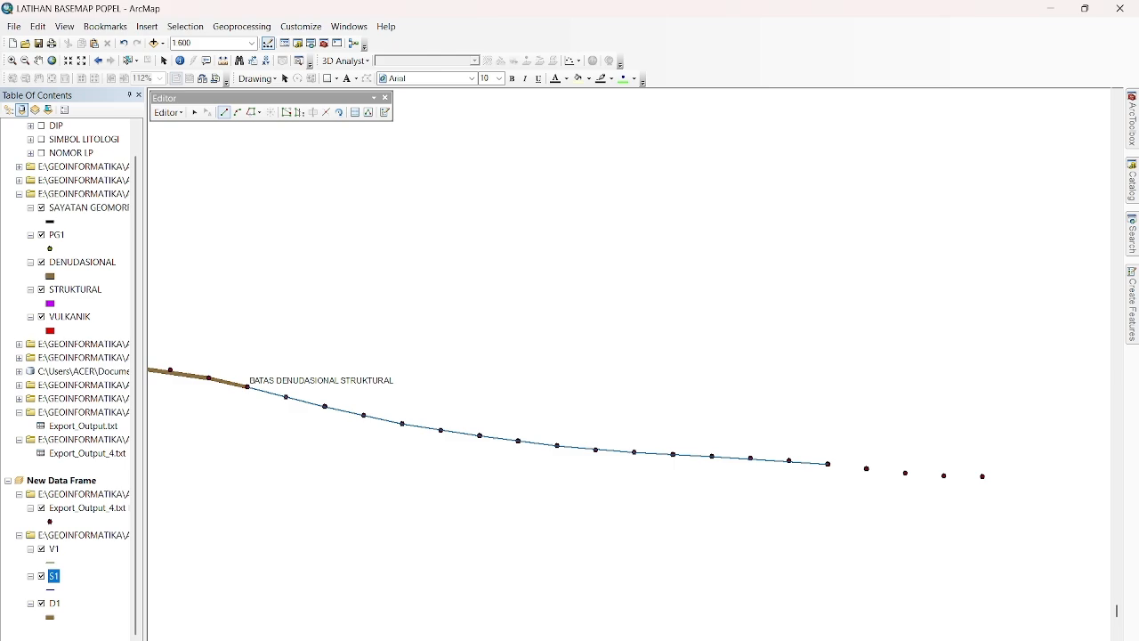
pyautogui.click(367, 477)
pyautogui.click(405, 477)
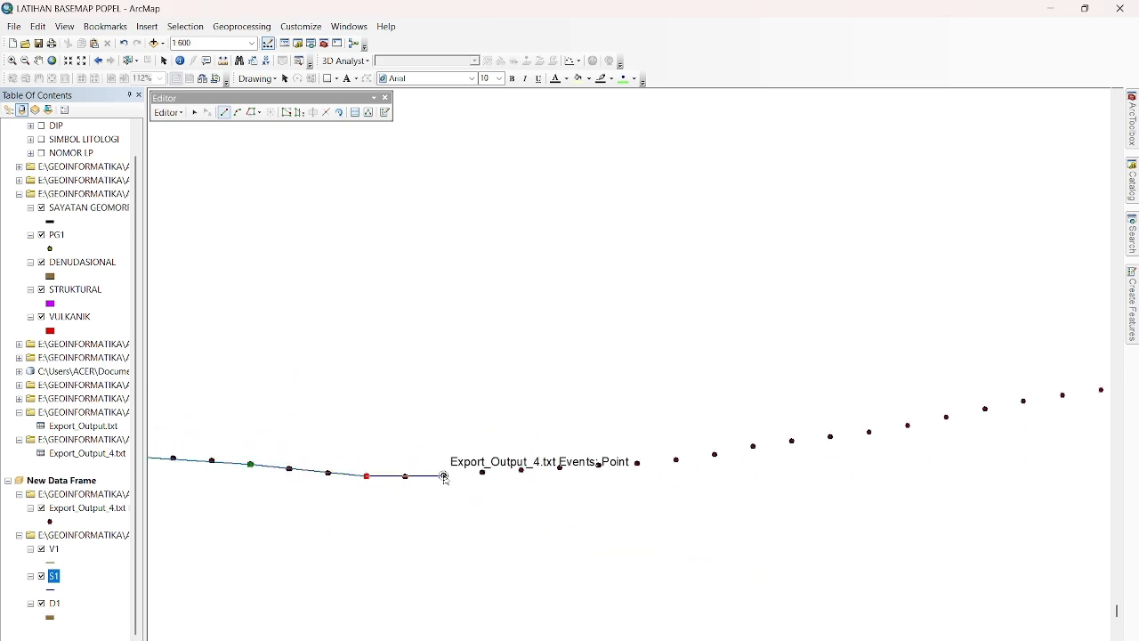
pyautogui.click(443, 475)
pyautogui.click(482, 472)
pyautogui.click(521, 470)
pyautogui.click(599, 465)
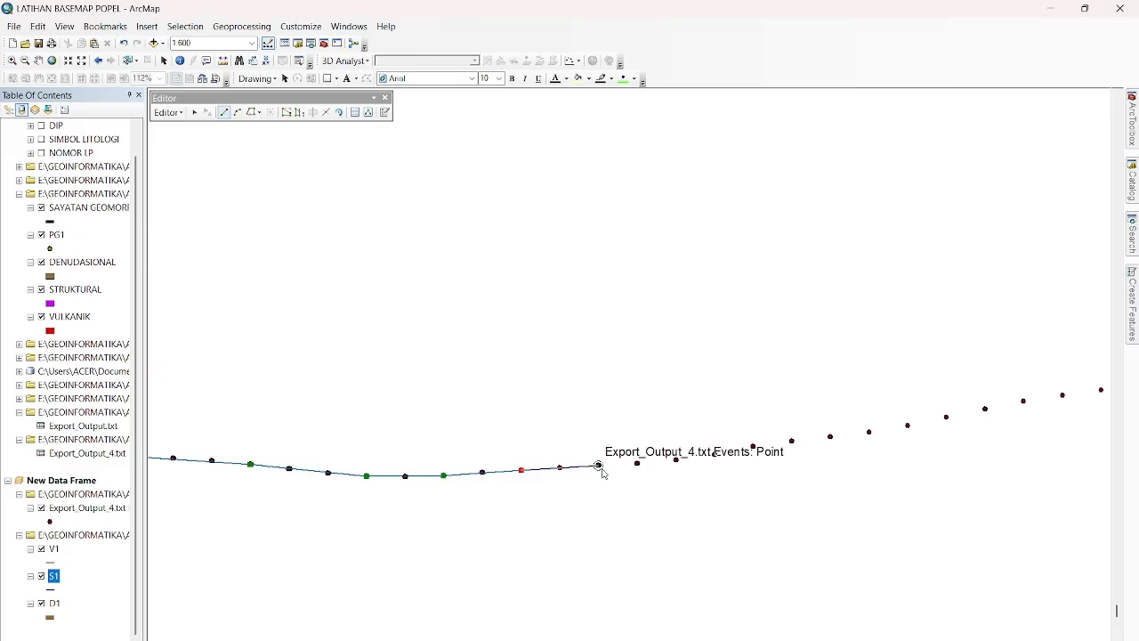
pyautogui.click(675, 461)
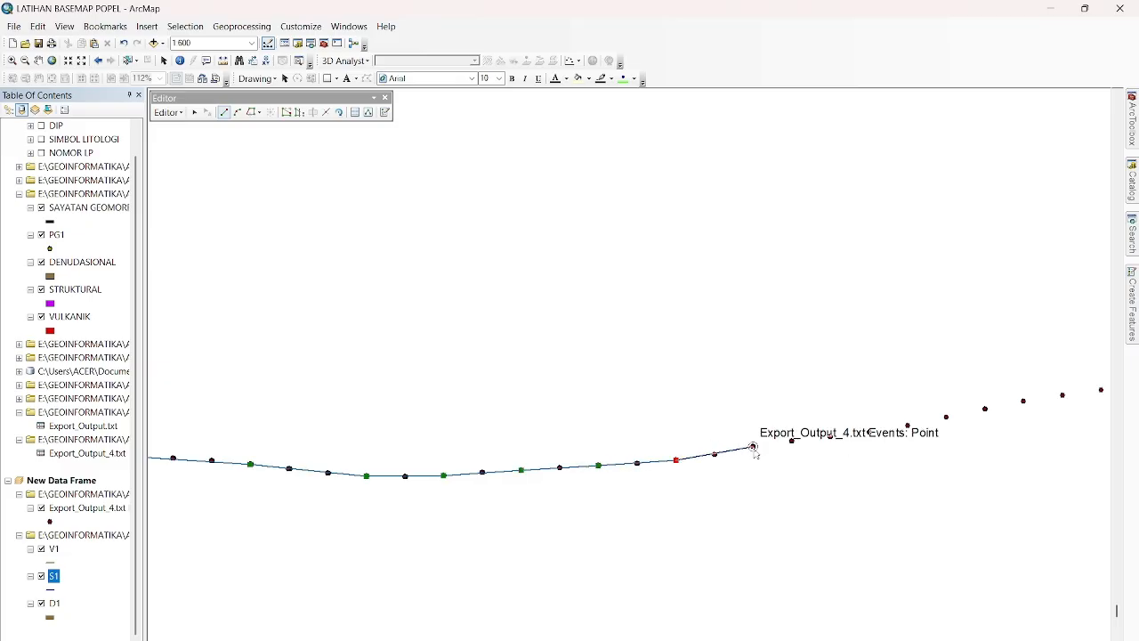
pyautogui.click(753, 446)
pyautogui.click(829, 436)
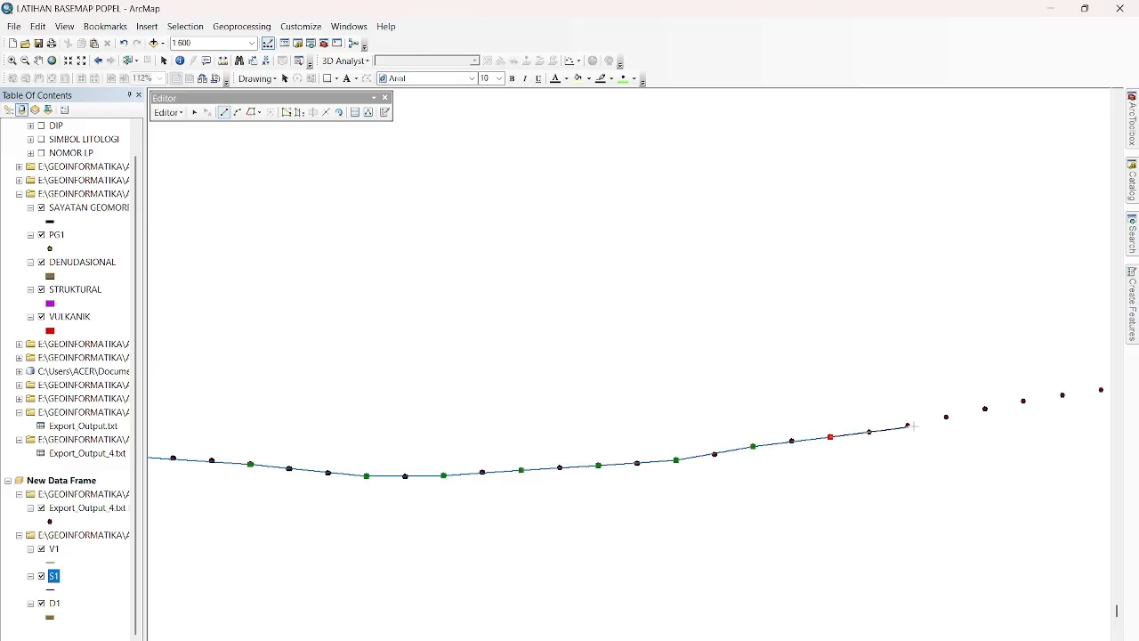
pyautogui.click(946, 418)
pyautogui.click(1023, 401)
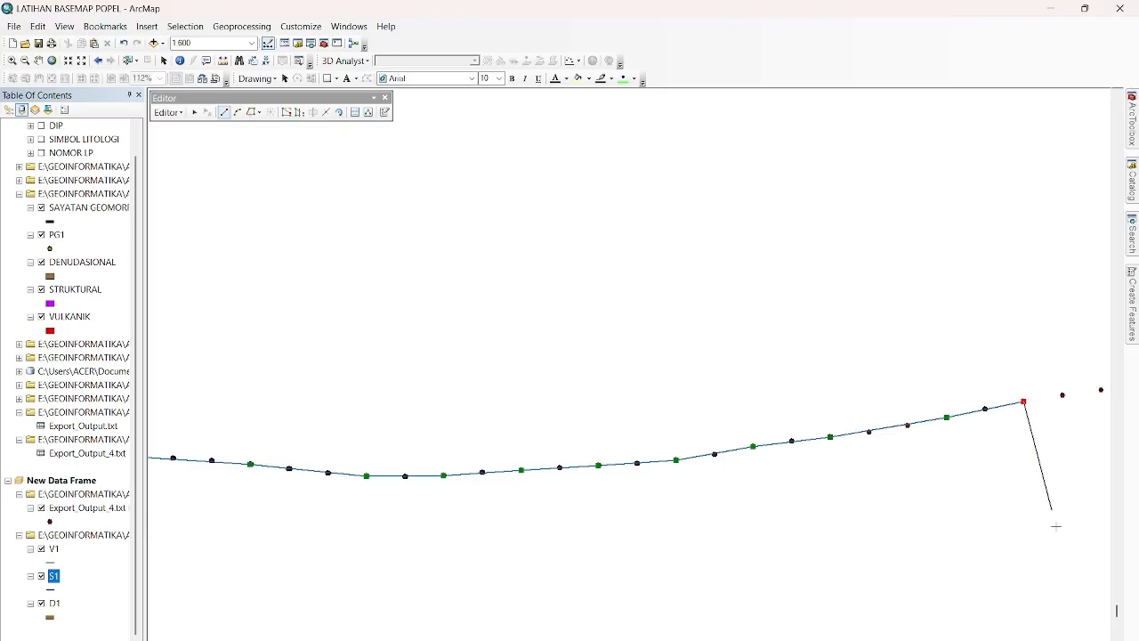
# Extend the S1 line up the long gentle rise to just before the hump, placing vertices on about every third profile point.
pyautogui.click(1106, 639)
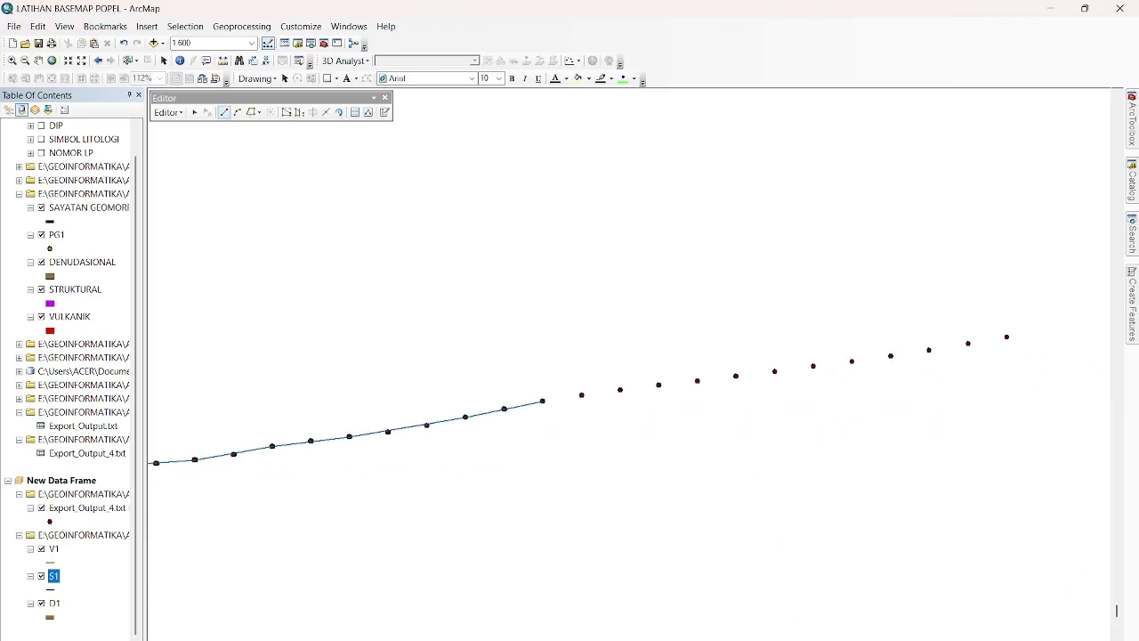
pyautogui.click(466, 385)
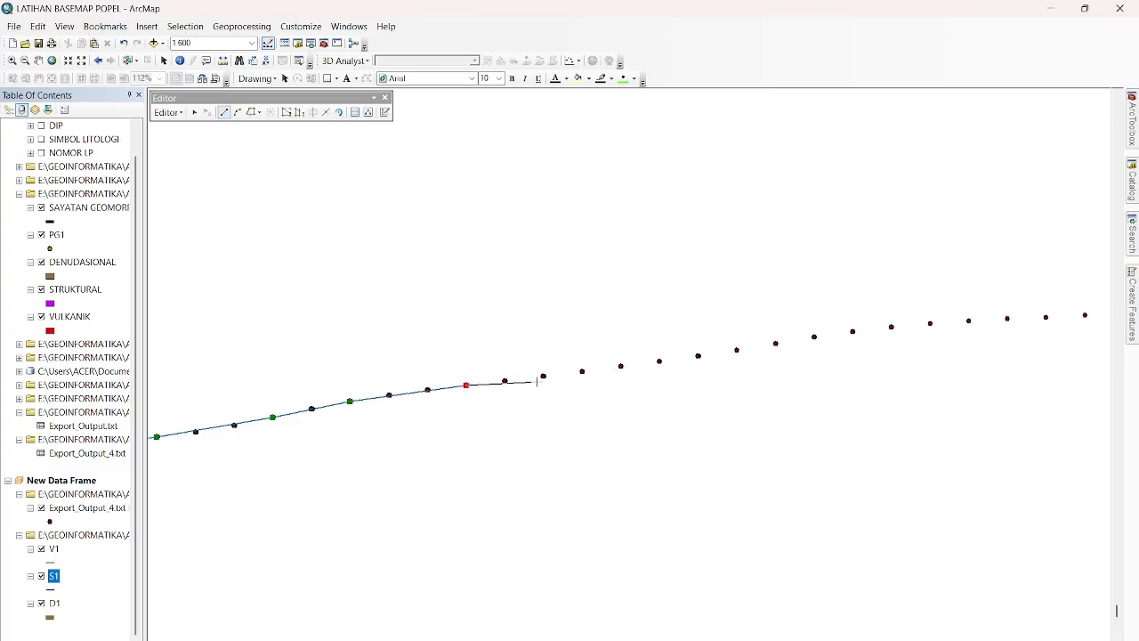
pyautogui.click(582, 370)
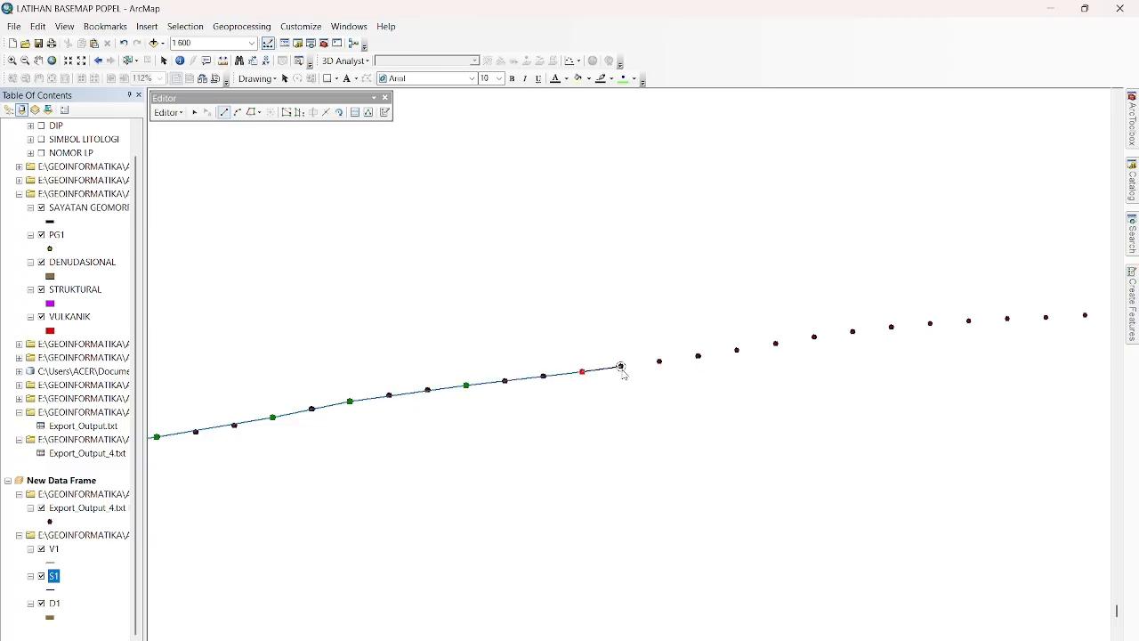
pyautogui.click(698, 356)
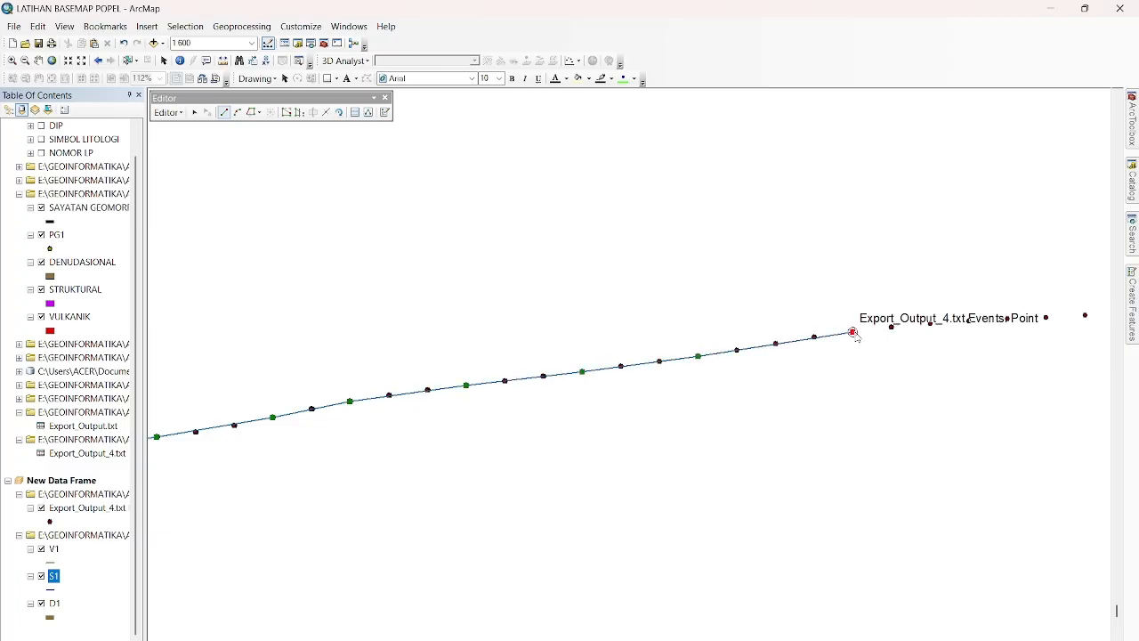
pyautogui.click(851, 333)
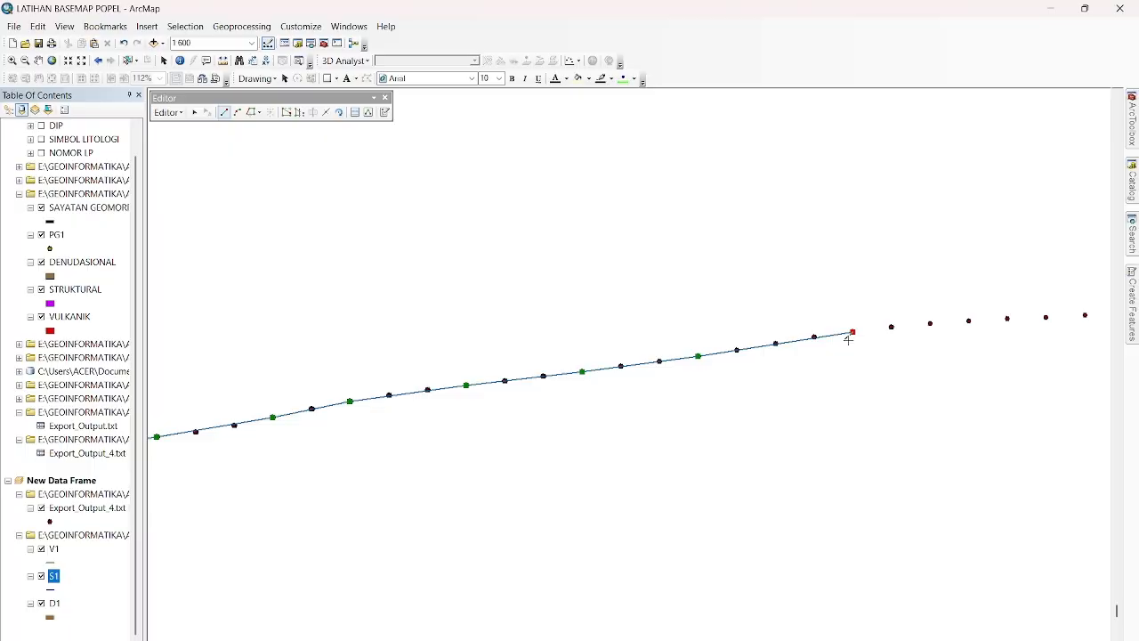
pyautogui.click(930, 324)
pyautogui.click(1046, 317)
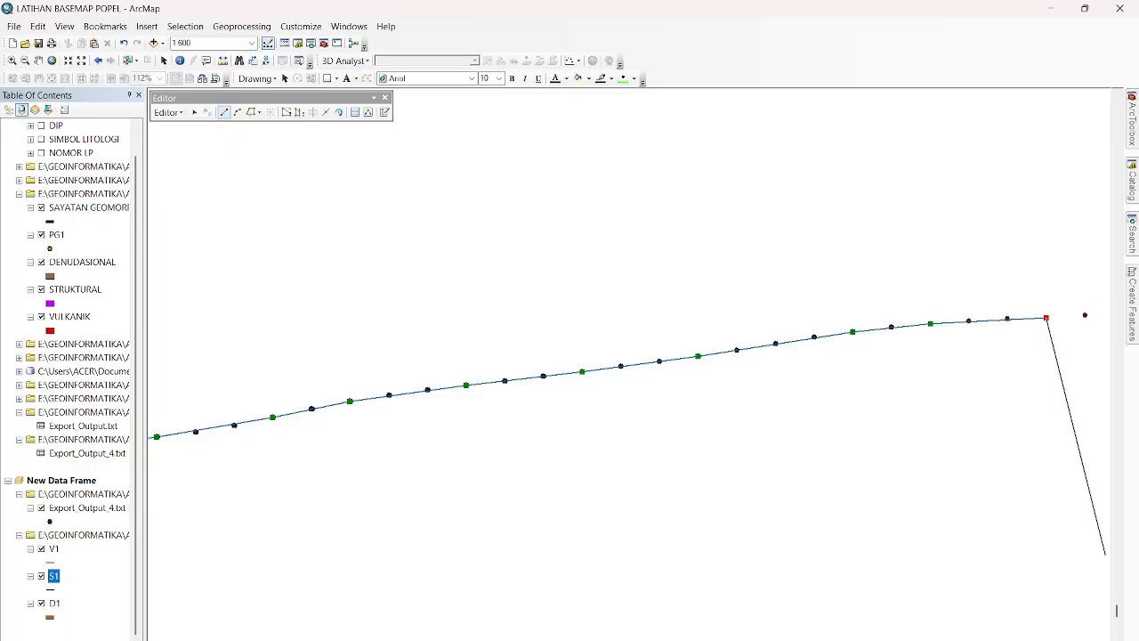
# Trace the S1 line over the low hump and down to the bottom of the dip, with vertices on about every second profile point.
pyautogui.click(1105, 639)
pyautogui.click(1106, 639)
pyautogui.click(1105, 639)
pyautogui.click(1106, 639)
pyautogui.click(1106, 639)
pyautogui.click(1106, 639)
pyautogui.click(1105, 639)
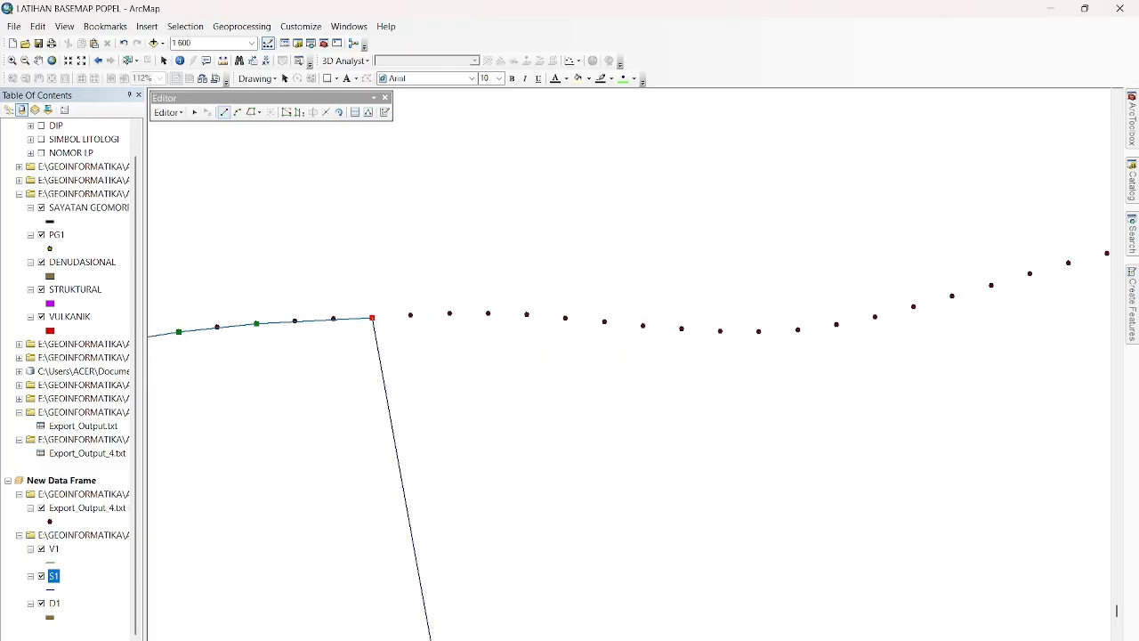
pyautogui.click(411, 314)
pyautogui.click(449, 313)
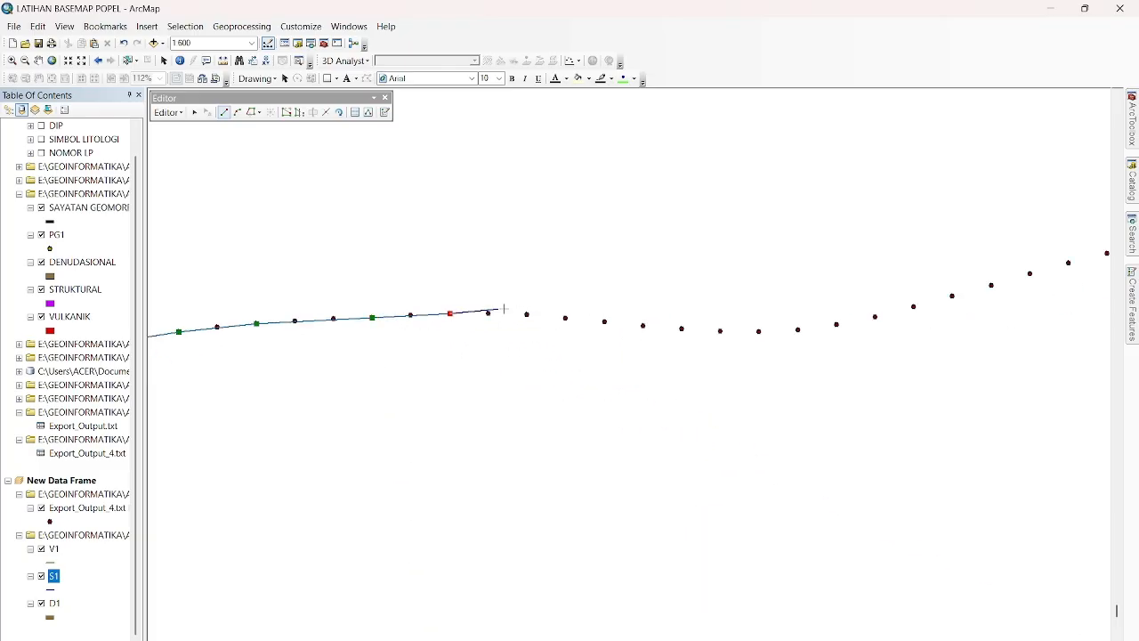
pyautogui.click(527, 315)
pyautogui.click(605, 321)
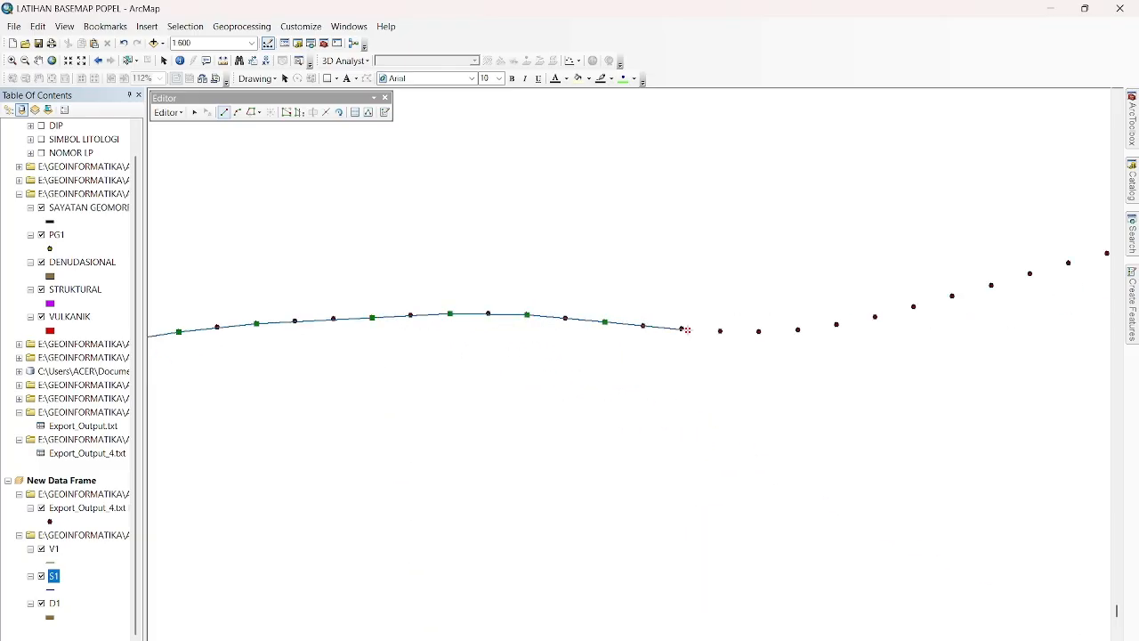
pyautogui.click(642, 326)
pyautogui.click(681, 330)
pyautogui.click(720, 331)
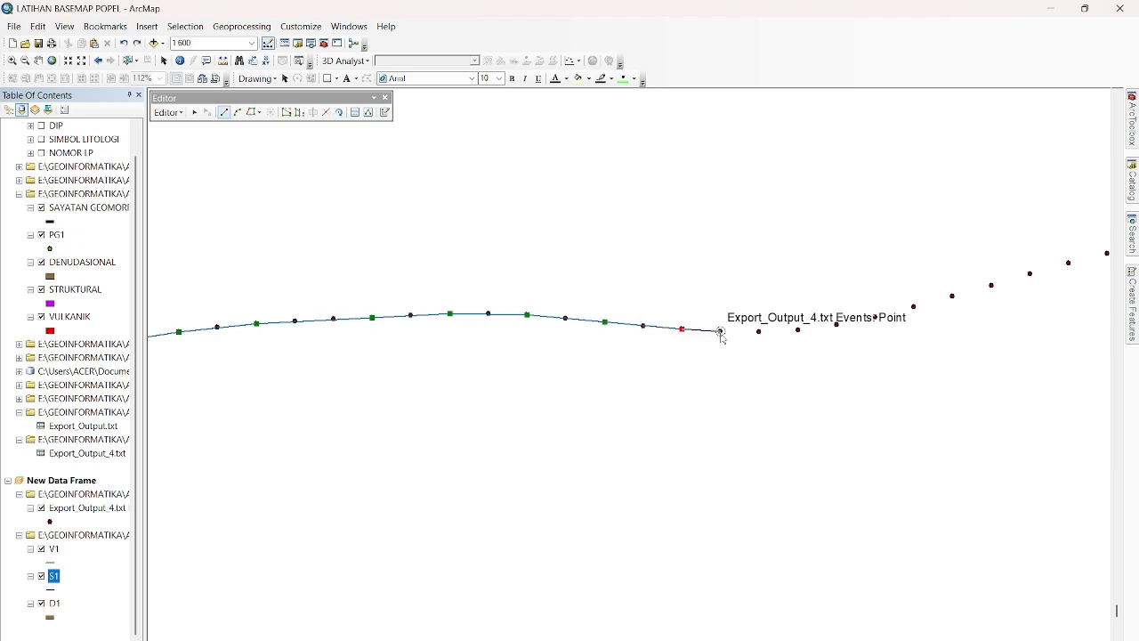
pyautogui.click(759, 331)
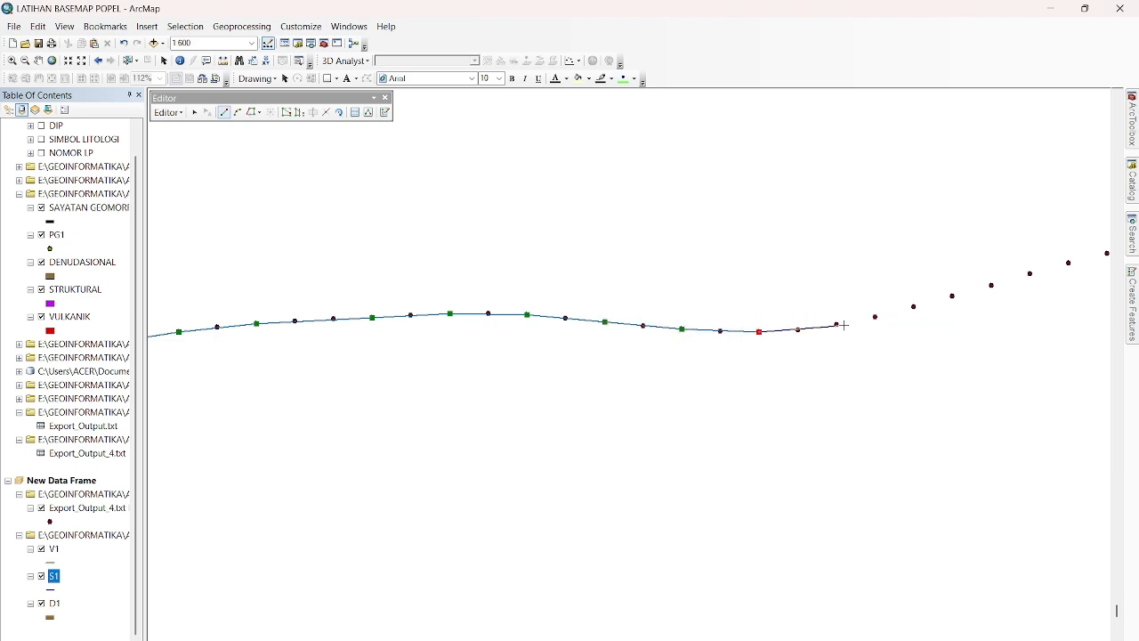
# Carry the S1 line up out of the dip, snapping vertices to consecutive profile points around the bend and wider apart on the straight rise.
pyautogui.click(798, 329)
pyautogui.click(837, 324)
pyautogui.click(875, 316)
pyautogui.click(913, 306)
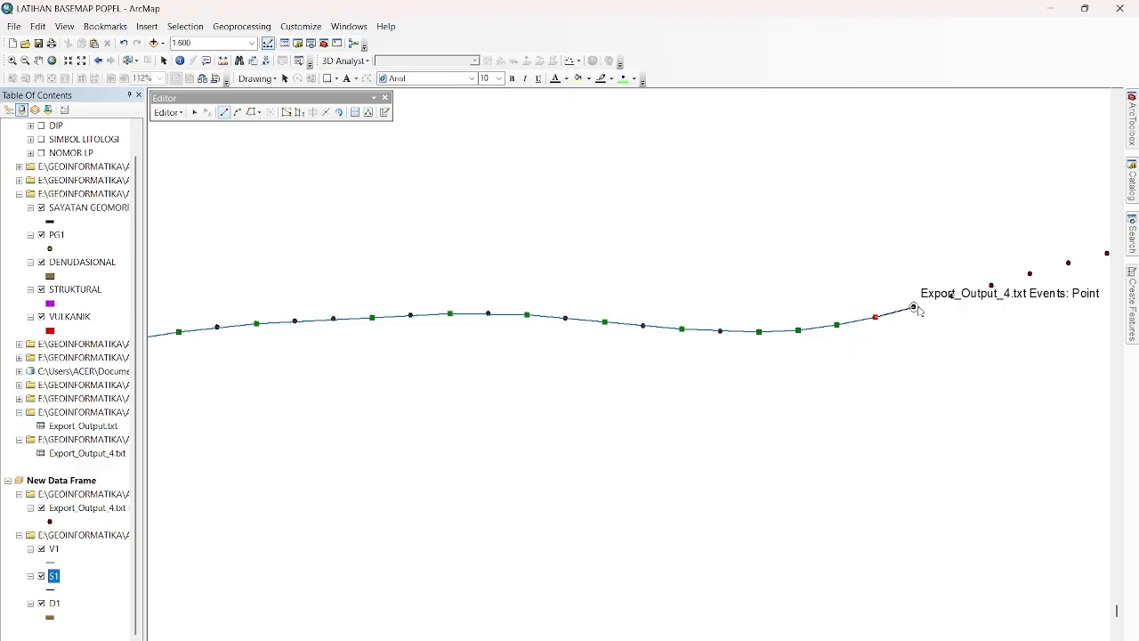
pyautogui.click(952, 296)
pyautogui.click(1068, 262)
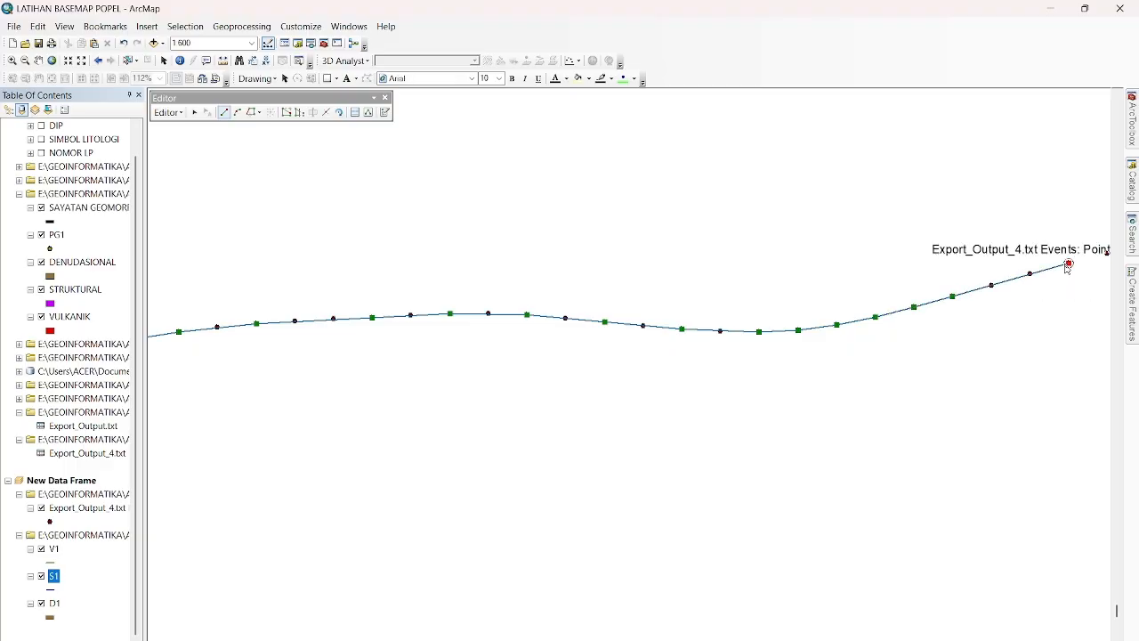
# Extend the S1 line along the upper slope beyond the steep rise, placing vertices on every second profile point.
pyautogui.click(1107, 639)
pyautogui.click(1106, 639)
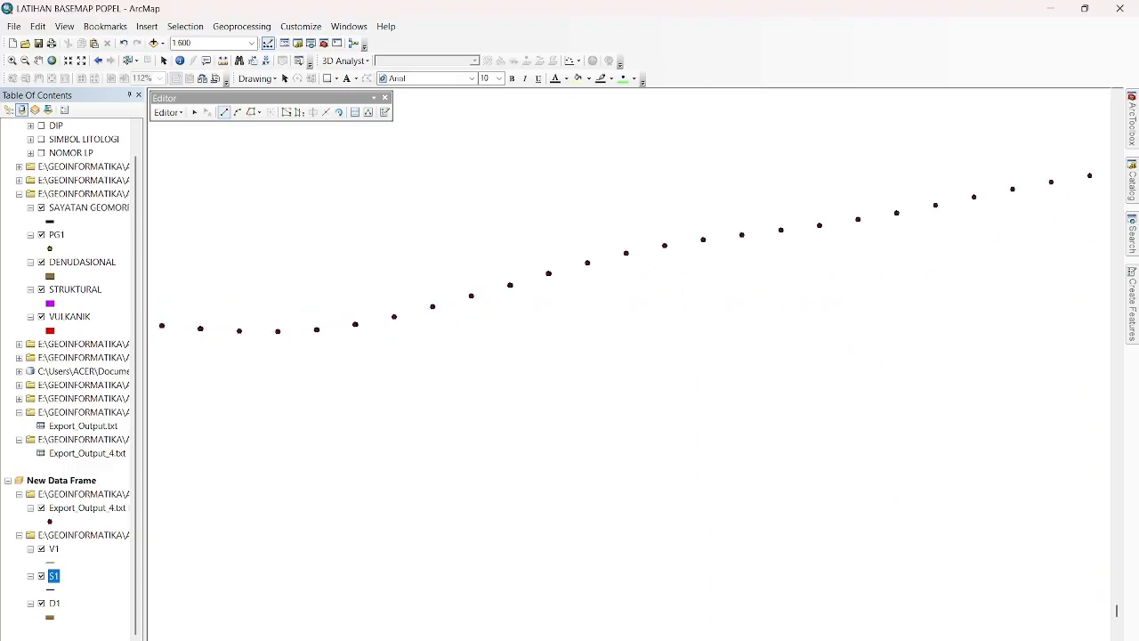
pyautogui.click(1106, 639)
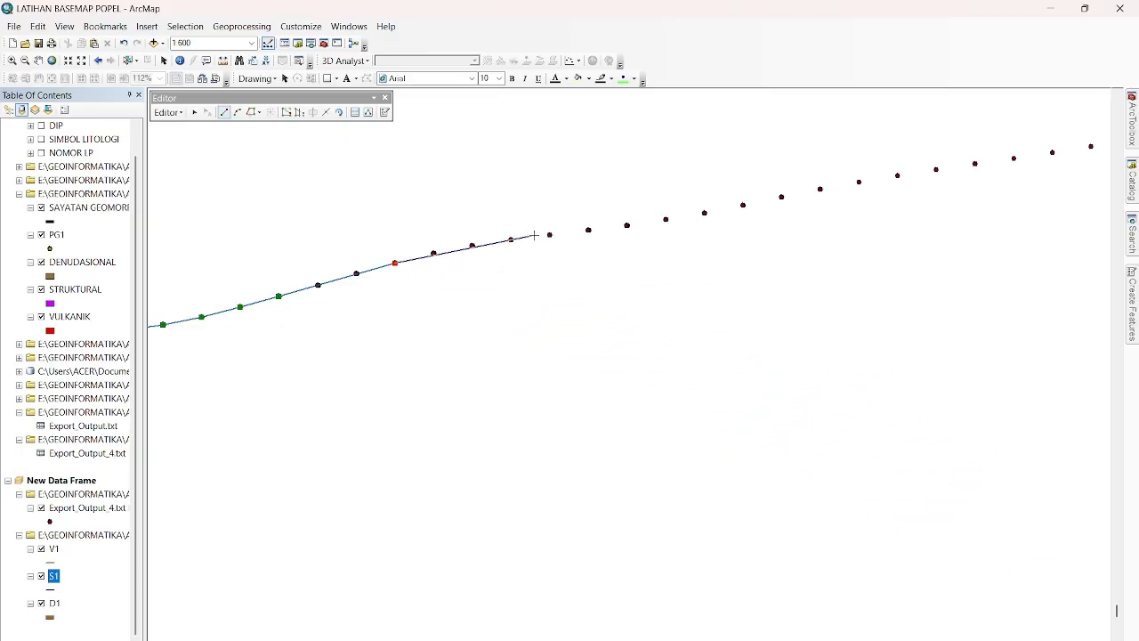
pyautogui.click(472, 246)
pyautogui.click(549, 234)
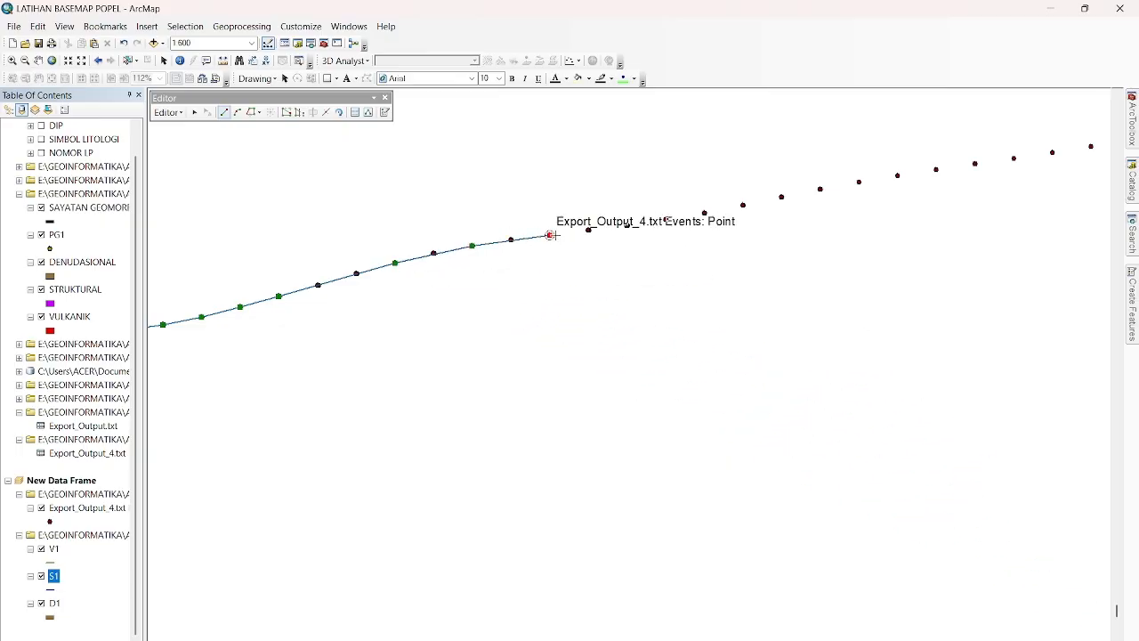
pyautogui.click(626, 225)
pyautogui.click(705, 214)
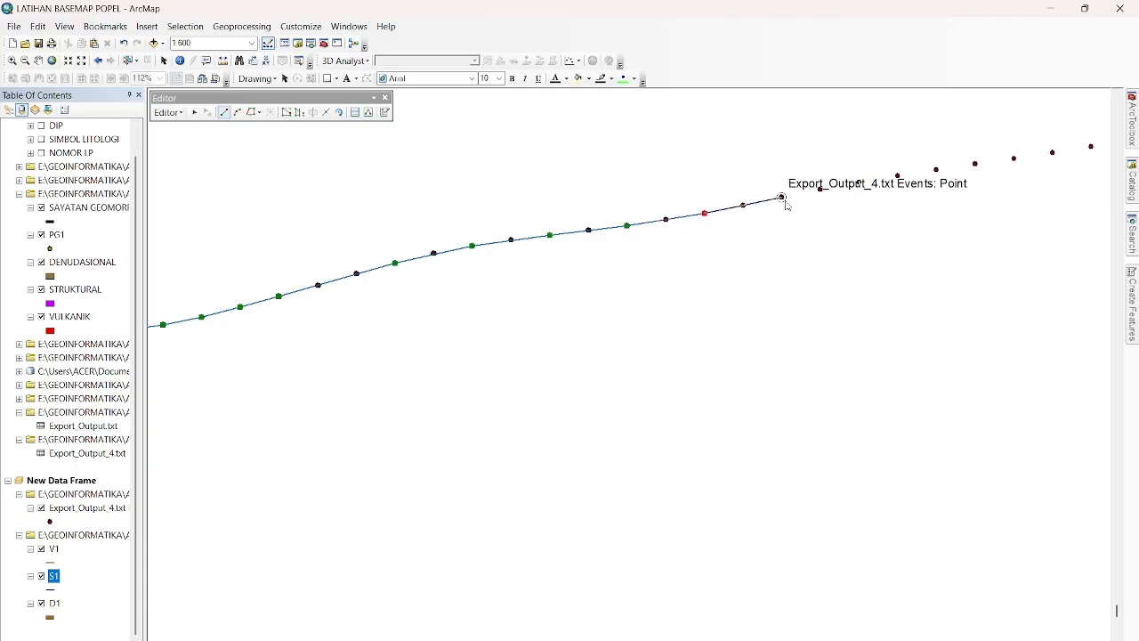
pyautogui.click(781, 198)
pyautogui.click(859, 183)
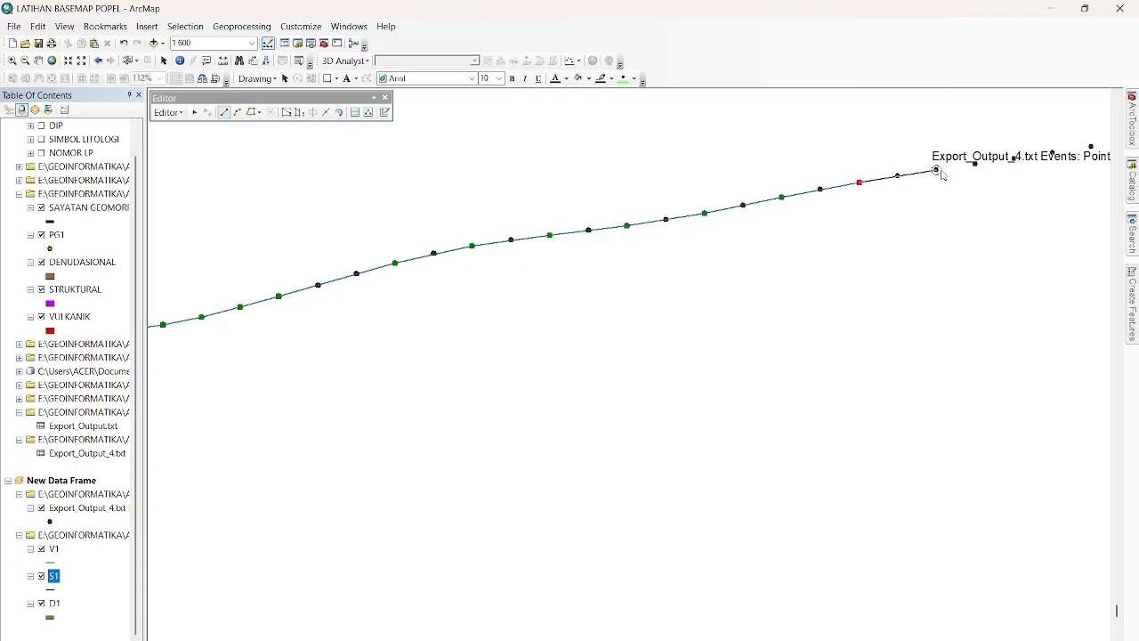
pyautogui.click(936, 169)
pyautogui.click(1014, 158)
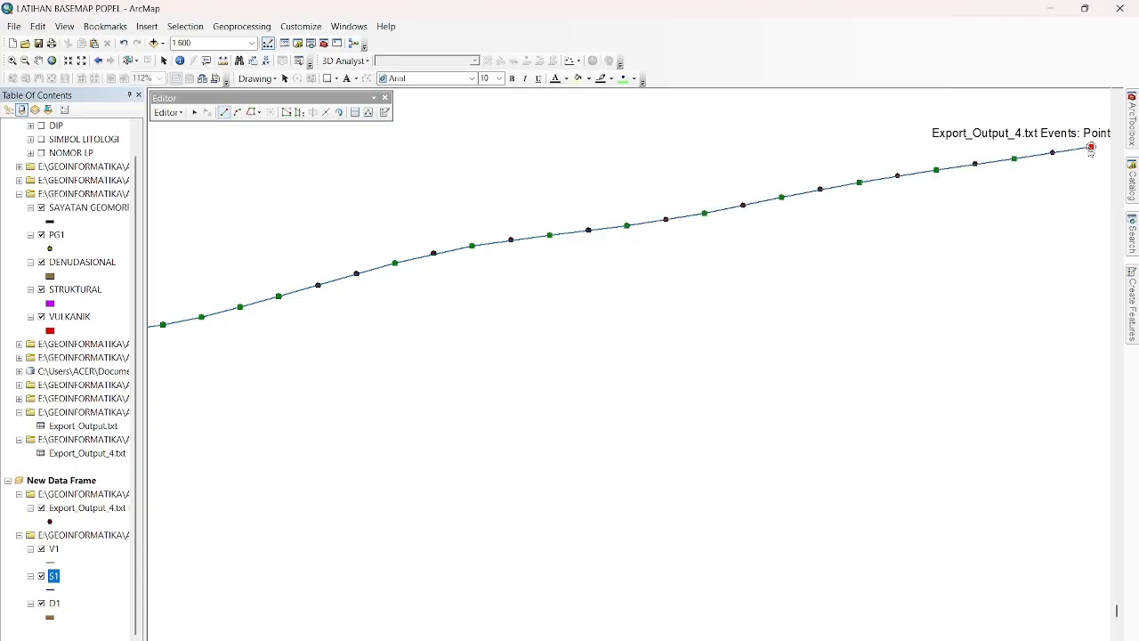
pyautogui.doubleClick(1091, 146)
# Continue the S1 line with wider-spaced vertices and finish it on the BATAS STRUKTURAL VULKANIK point.
pyautogui.scroll(2, 1091, 149)
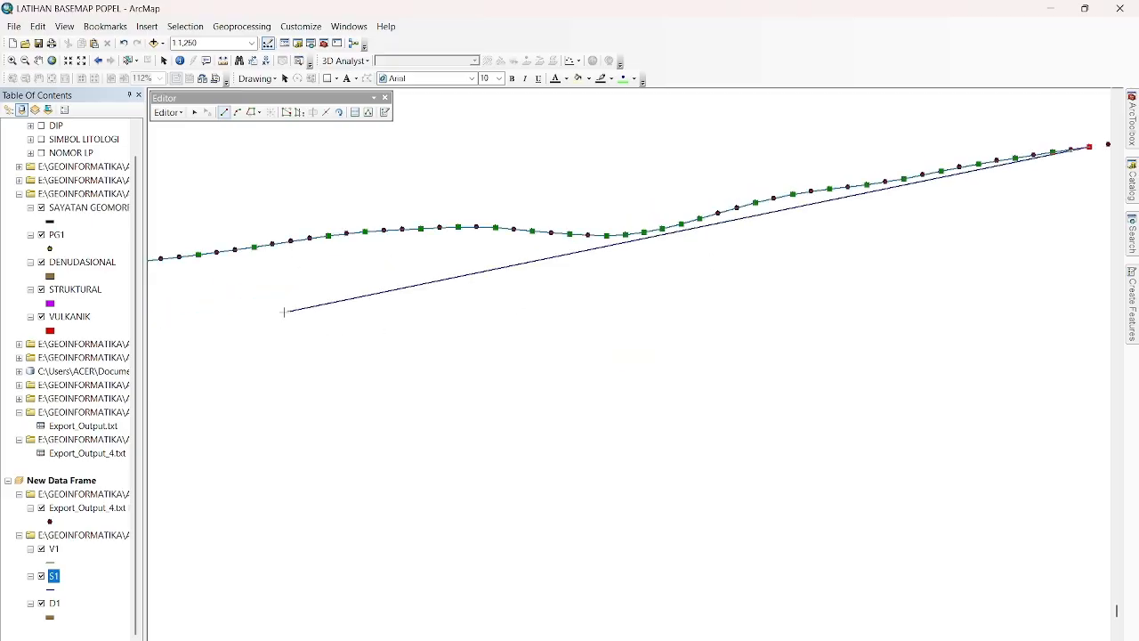
pyautogui.scroll(2, 285, 311)
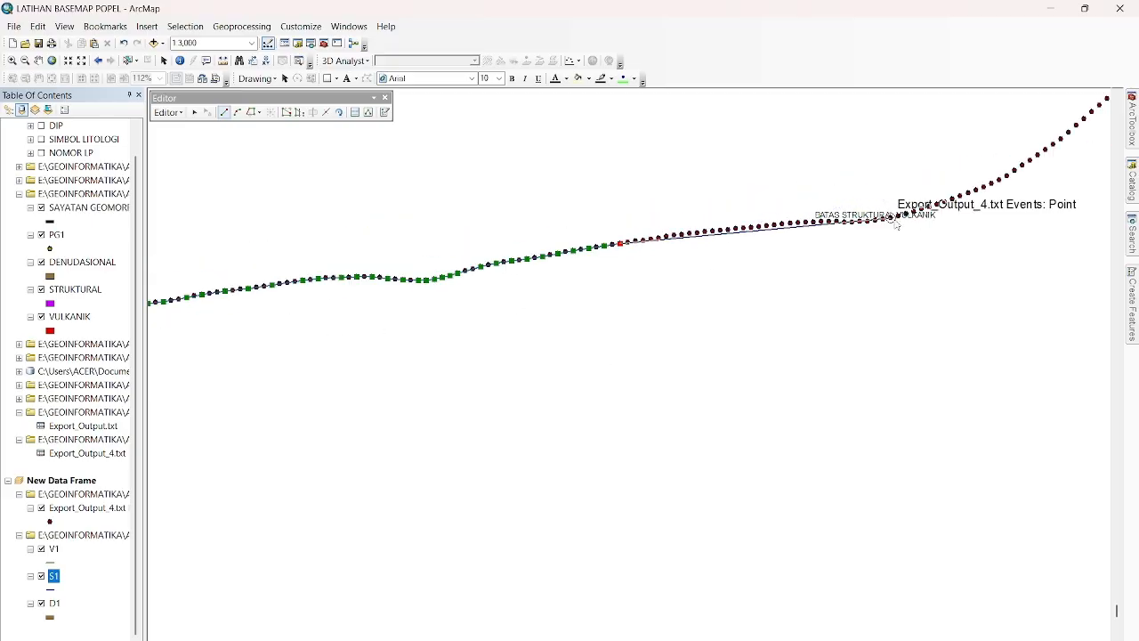
pyautogui.scroll(-2, 896, 224)
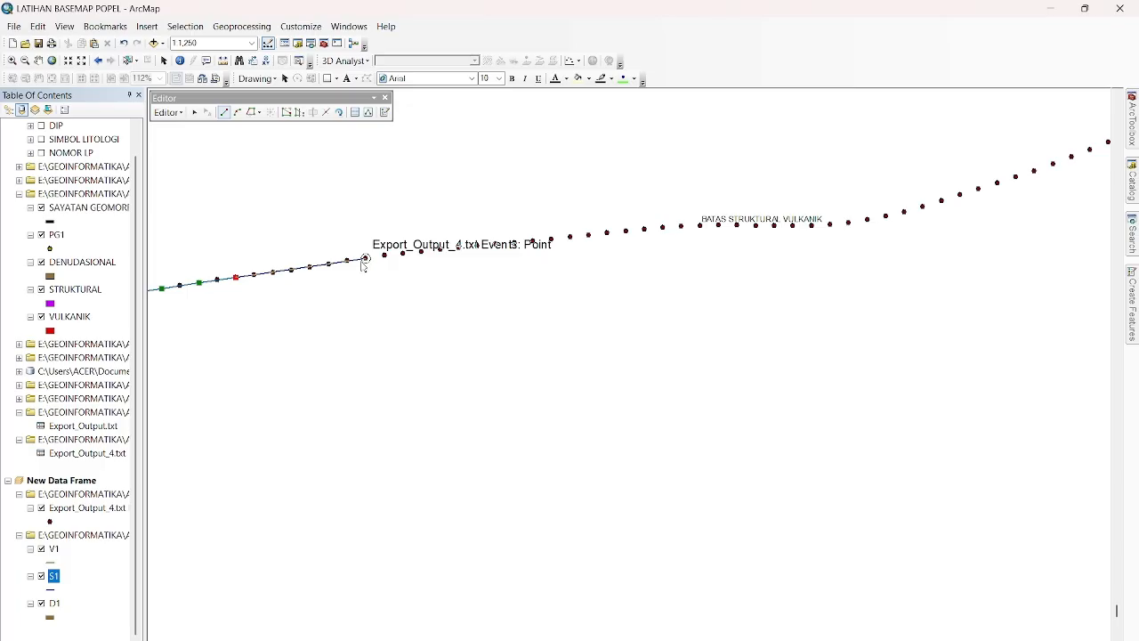
pyautogui.click(365, 258)
pyautogui.click(458, 247)
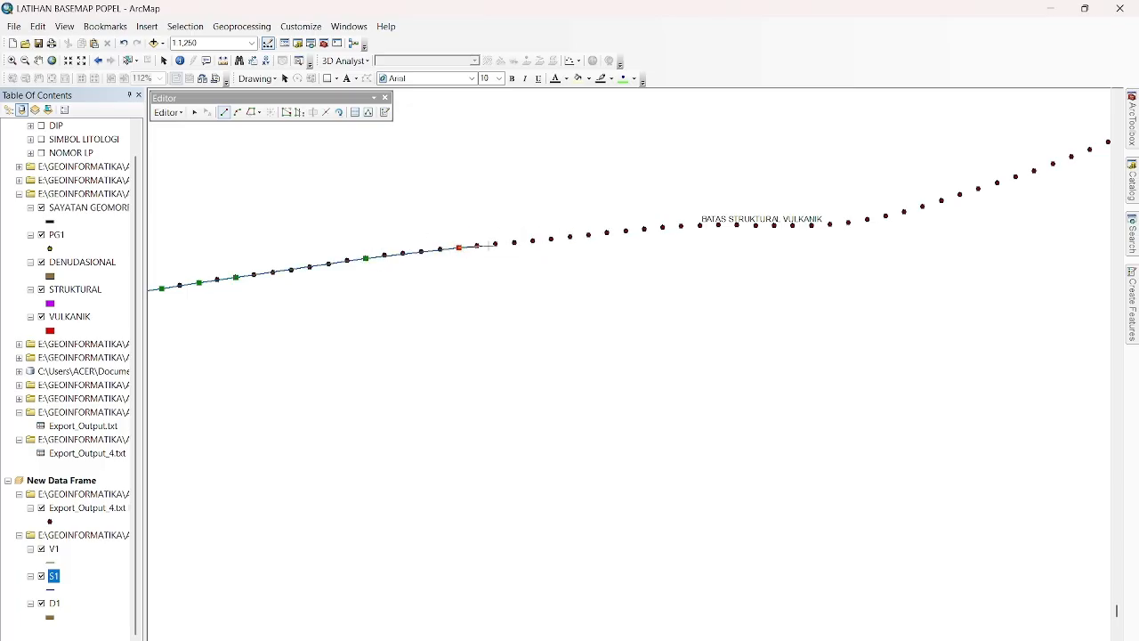
pyautogui.click(515, 243)
pyautogui.click(571, 236)
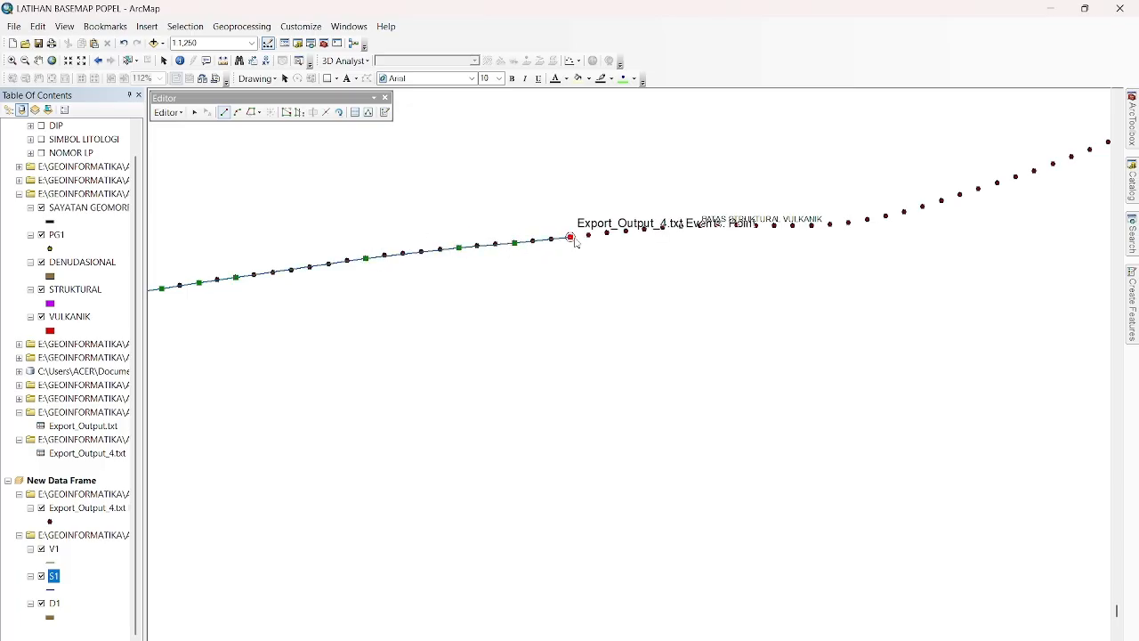
pyautogui.click(626, 231)
pyautogui.click(681, 226)
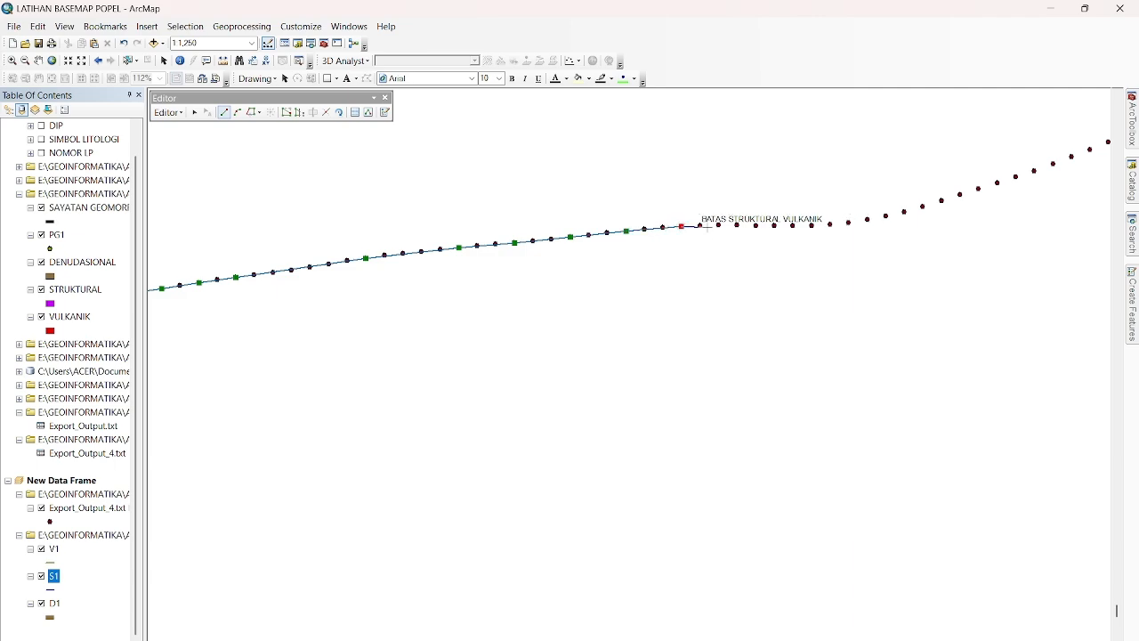
pyautogui.scroll(-4, 704, 226)
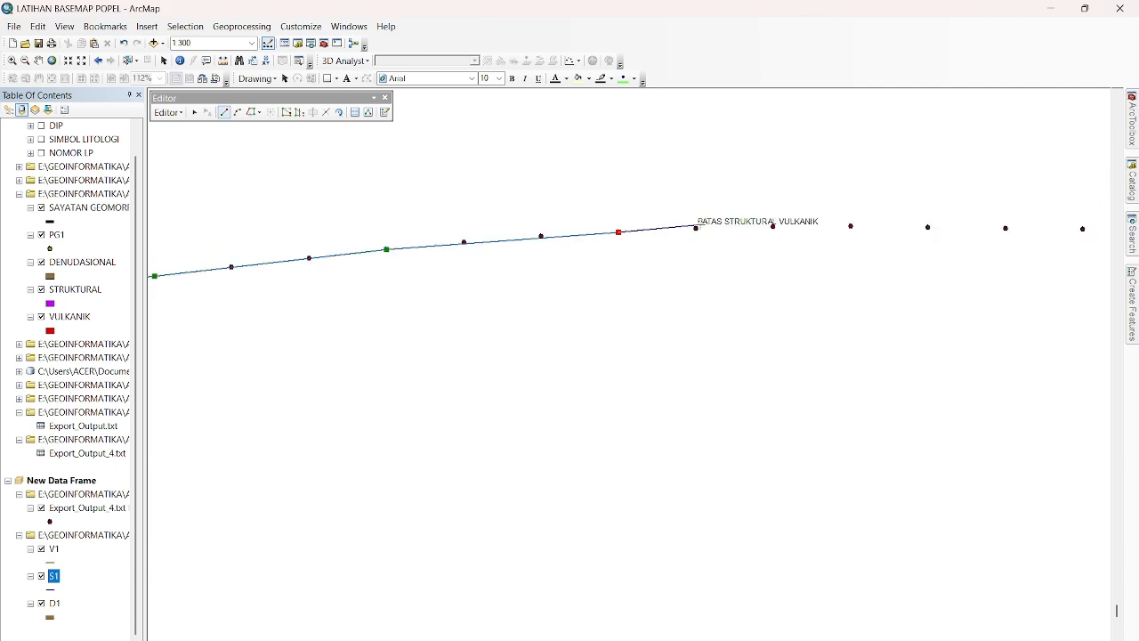
pyautogui.doubleClick(696, 229)
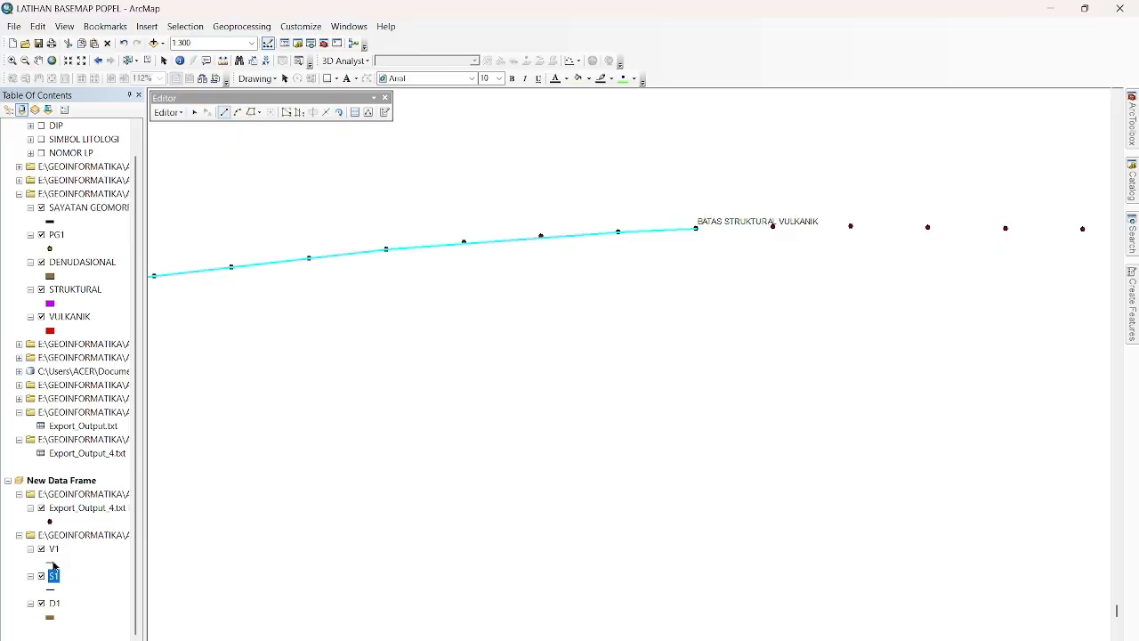
# Stop the S1 edit session and save the edits.
pyautogui.click(168, 112)
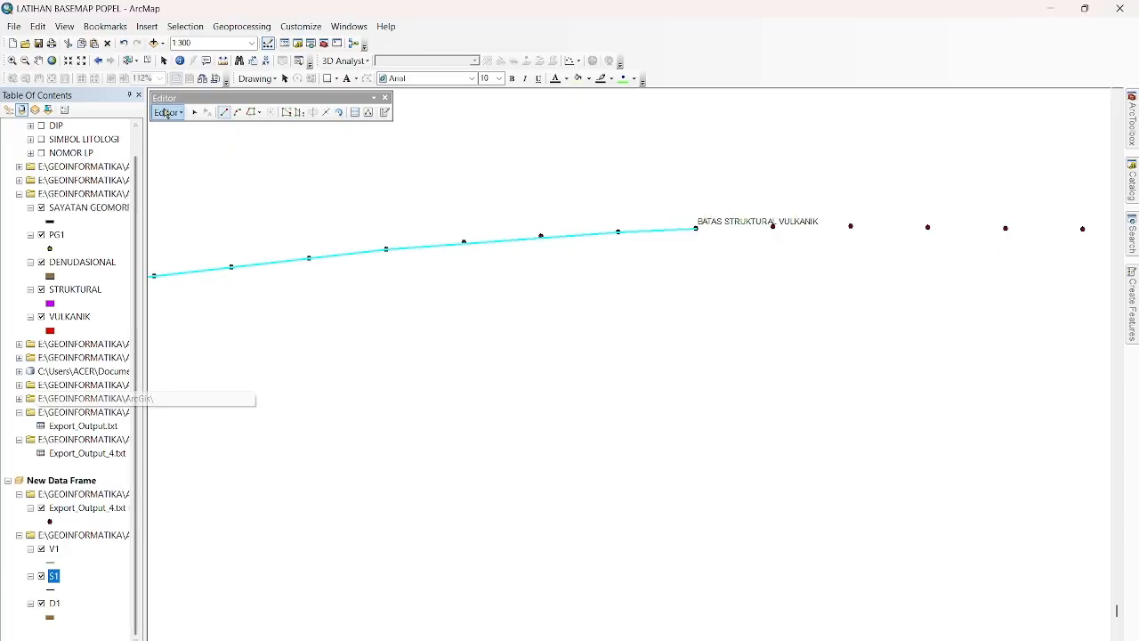
pyautogui.click(191, 145)
pyautogui.click(523, 394)
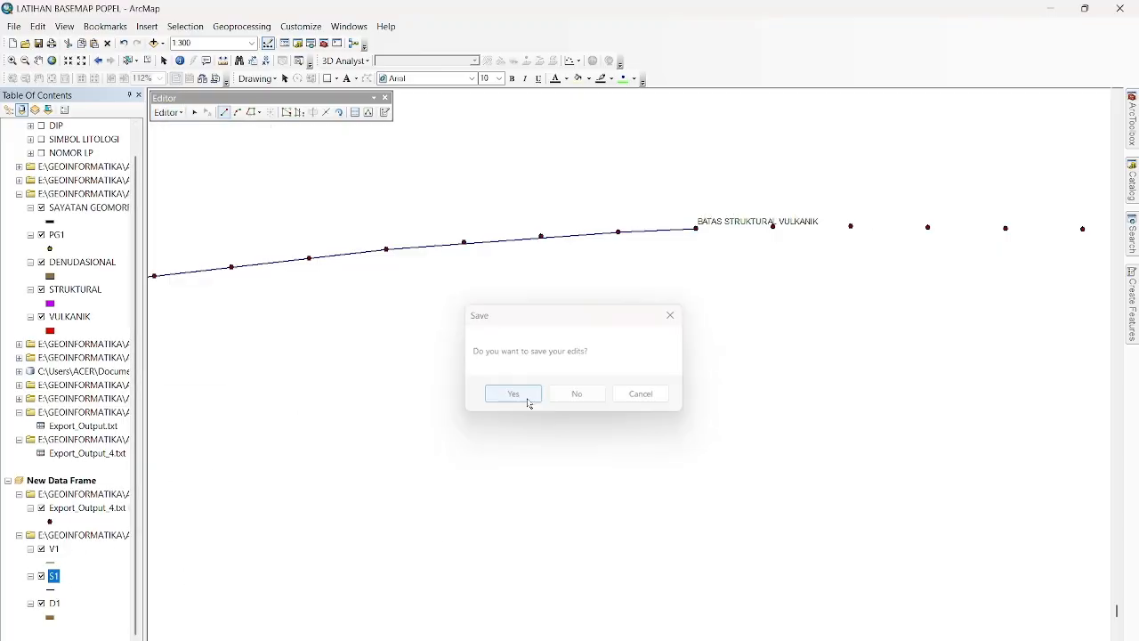
# Restyle the S1 line with the Major Road symbol in purple at width 4.
pyautogui.click(49, 590)
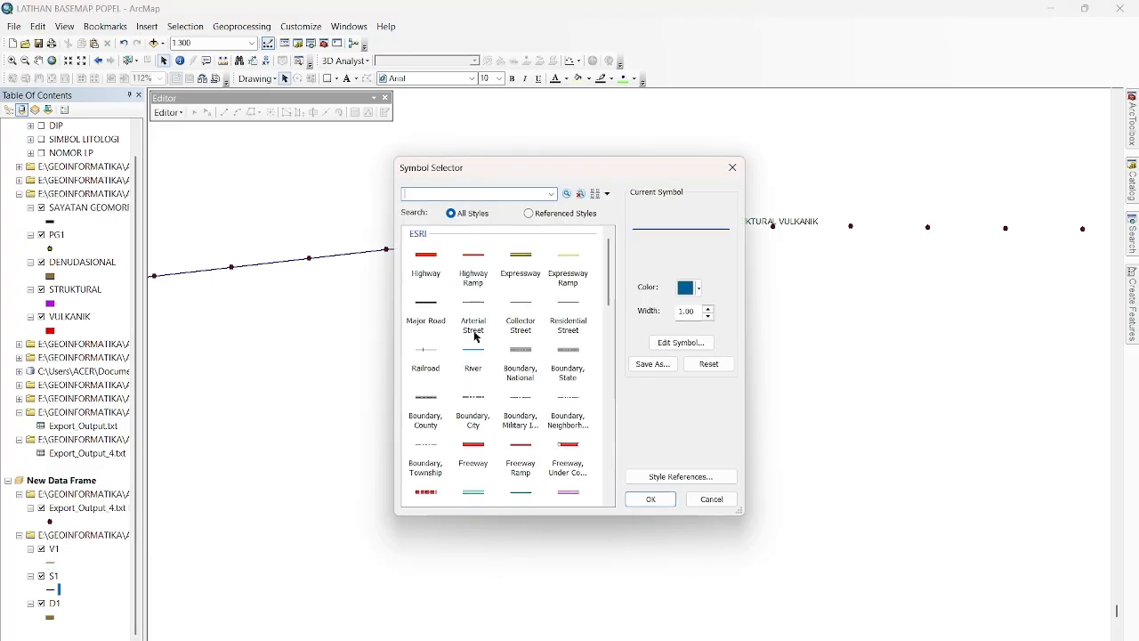
pyautogui.click(428, 308)
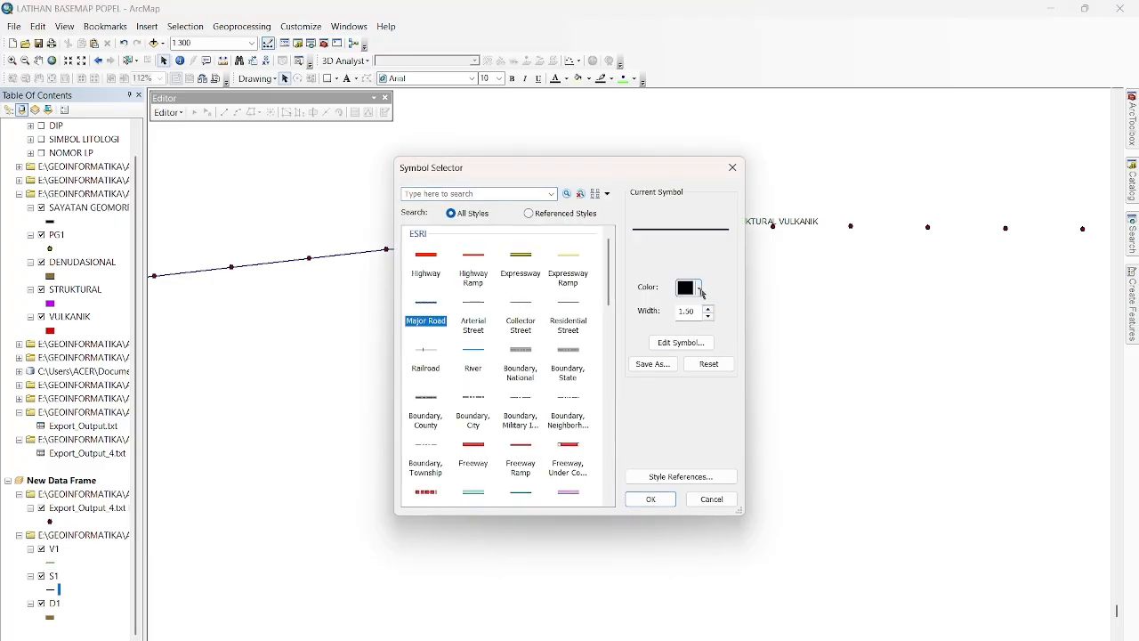
pyautogui.click(700, 288)
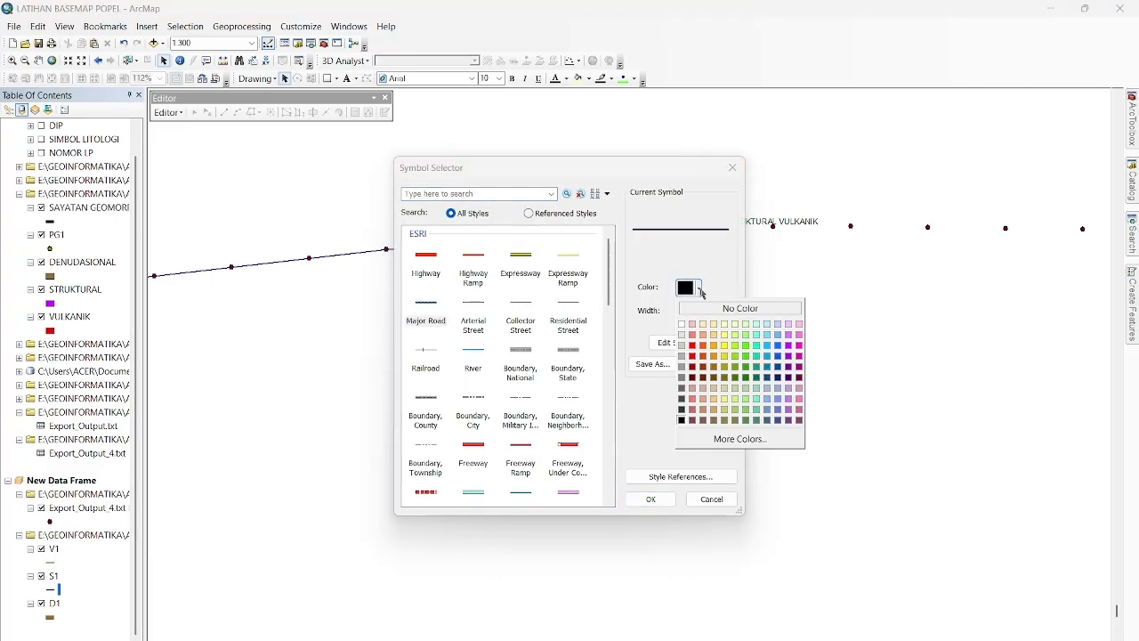
pyautogui.click(789, 360)
pyautogui.click(709, 308)
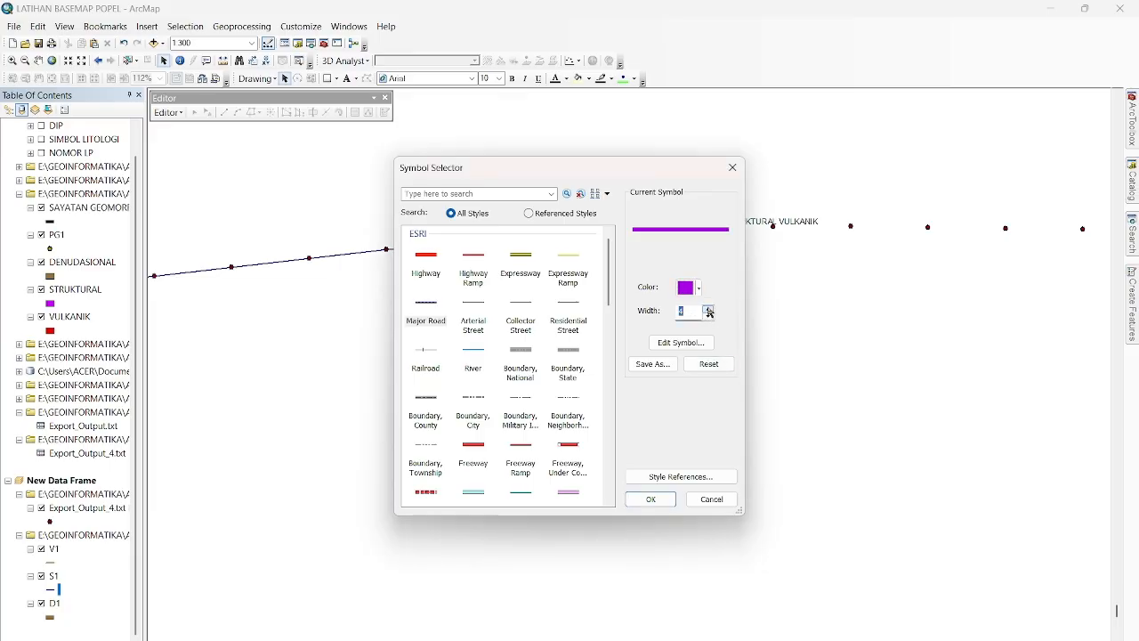
pyautogui.click(650, 499)
# Start an edit session on the V1 layer and choose the V1 template with the Line construction tool.
pyautogui.scroll(2, 588, 343)
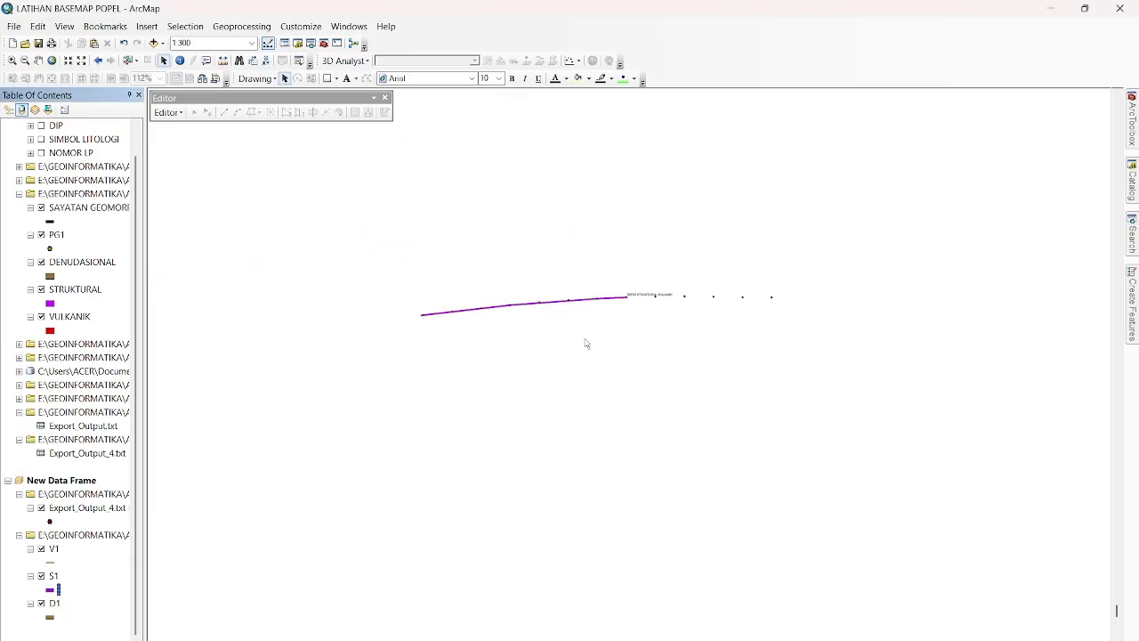
pyautogui.rightClick(53, 548)
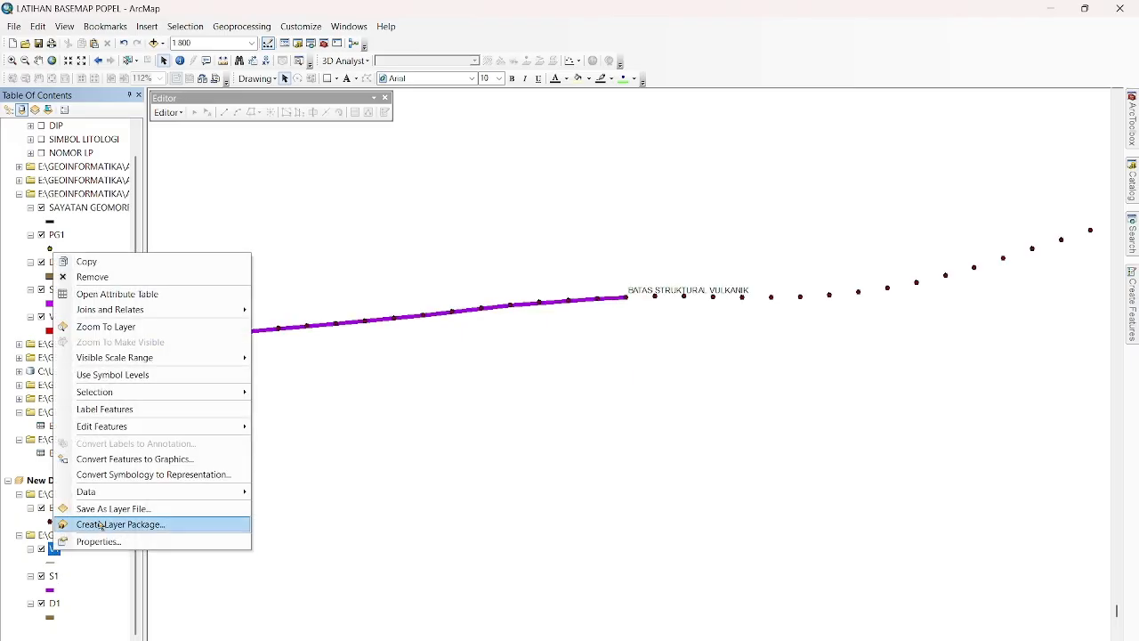
pyautogui.moveTo(231, 427)
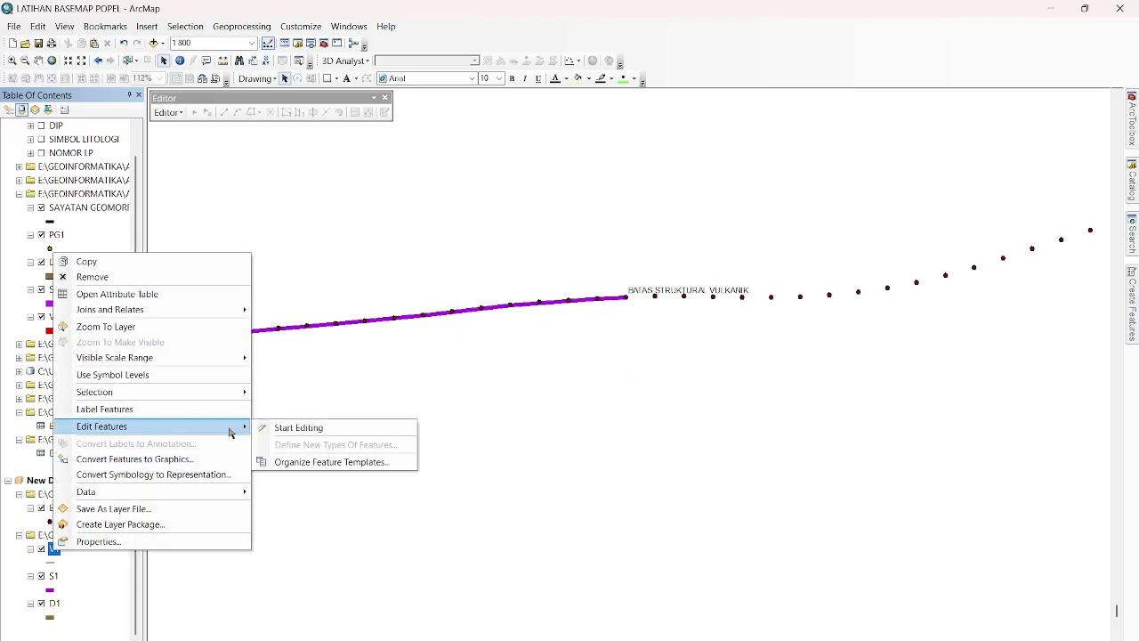
pyautogui.click(281, 428)
pyautogui.click(1133, 294)
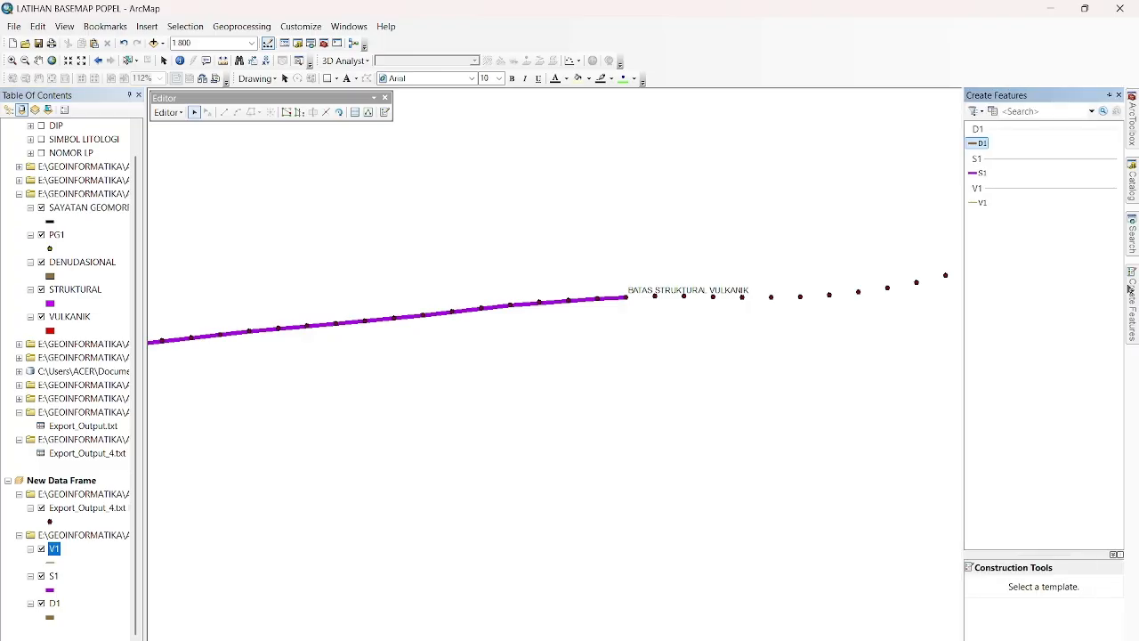
pyautogui.click(979, 203)
pyautogui.click(1030, 589)
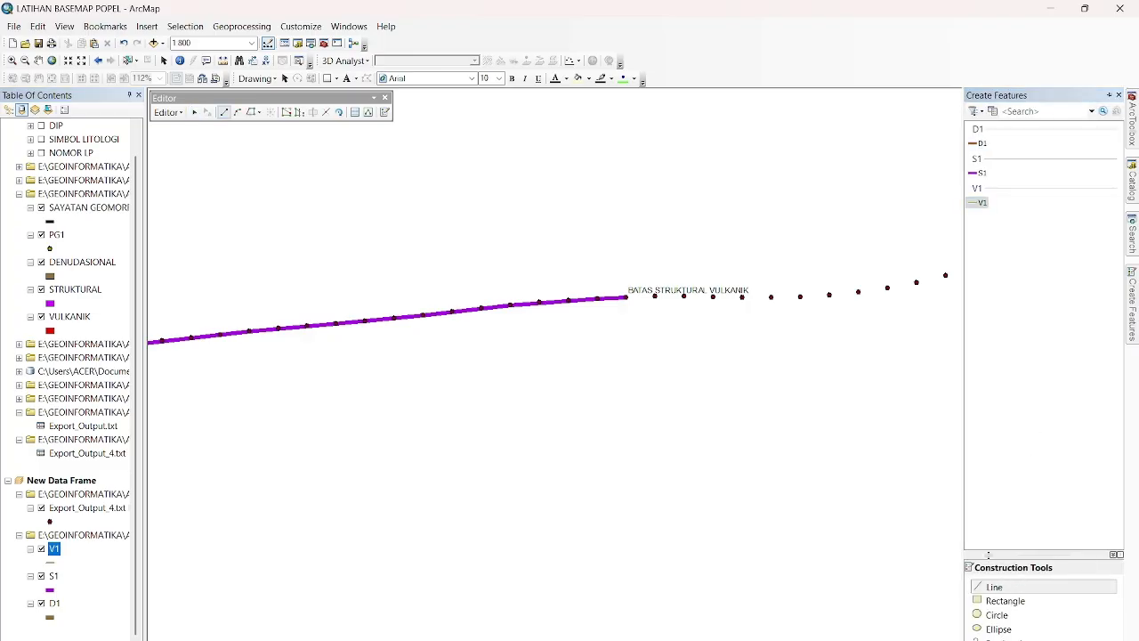
# Begin the V1 line at the BATAS STRUKTURAL VULKANIK point, snapping vertices to every second profile point along the gentle rise.
pyautogui.click(628, 297)
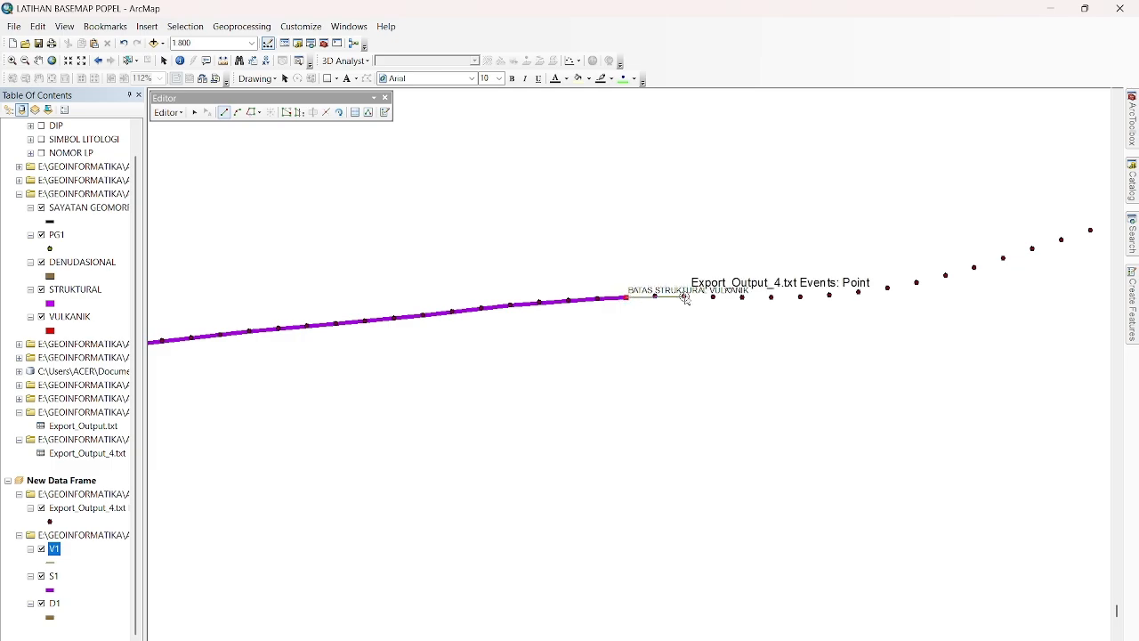
pyautogui.click(685, 298)
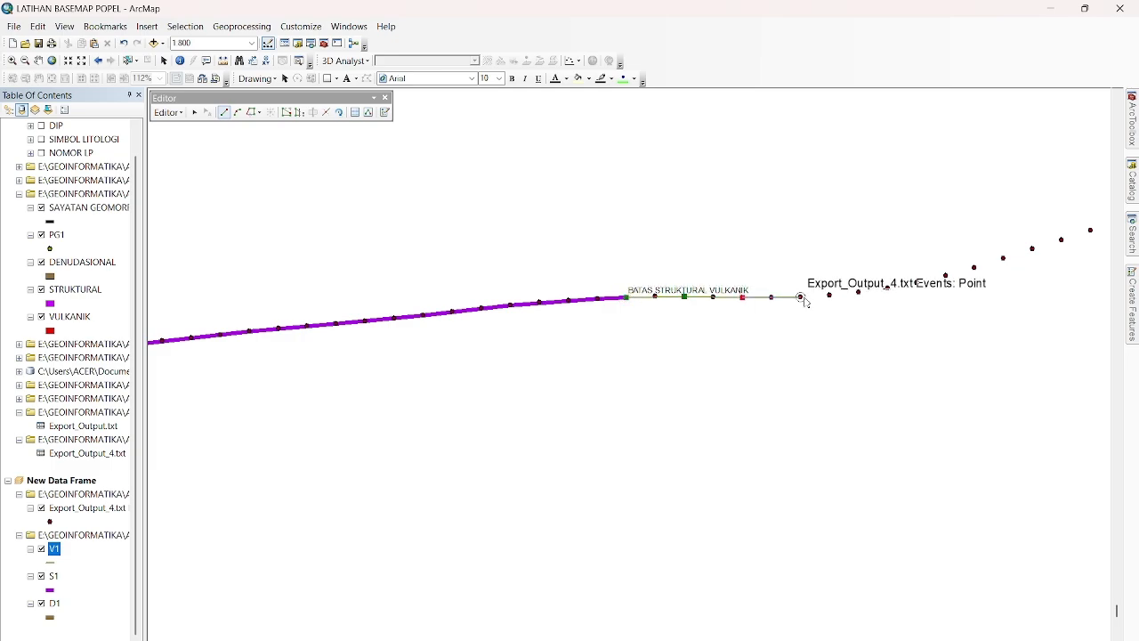
pyautogui.click(801, 297)
pyautogui.click(859, 292)
pyautogui.click(917, 284)
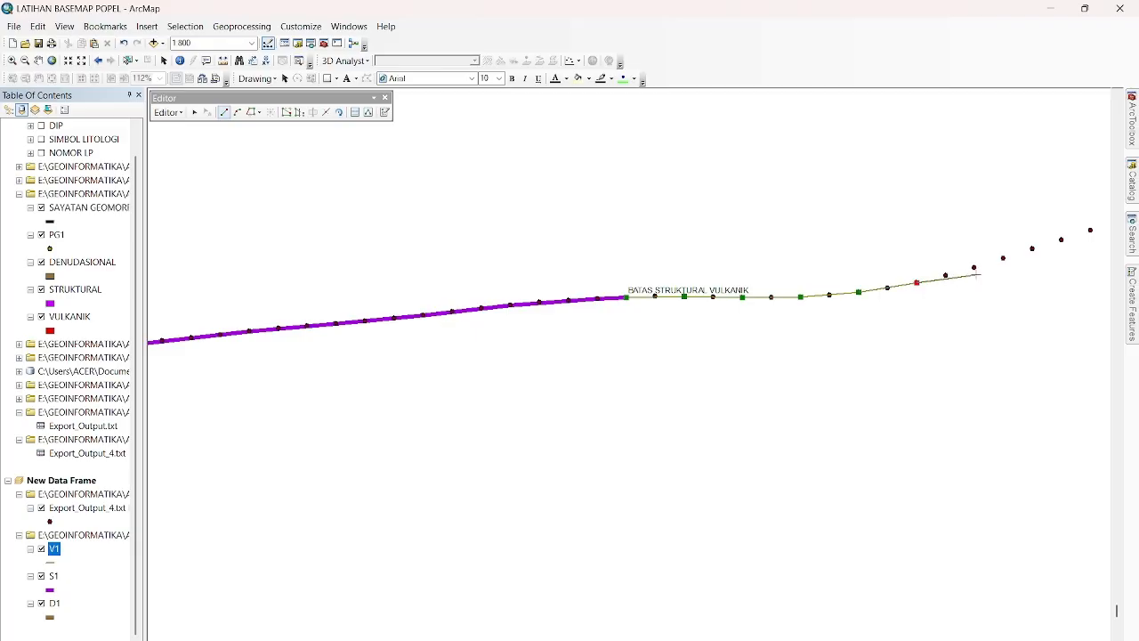
pyautogui.click(975, 267)
pyautogui.click(1033, 248)
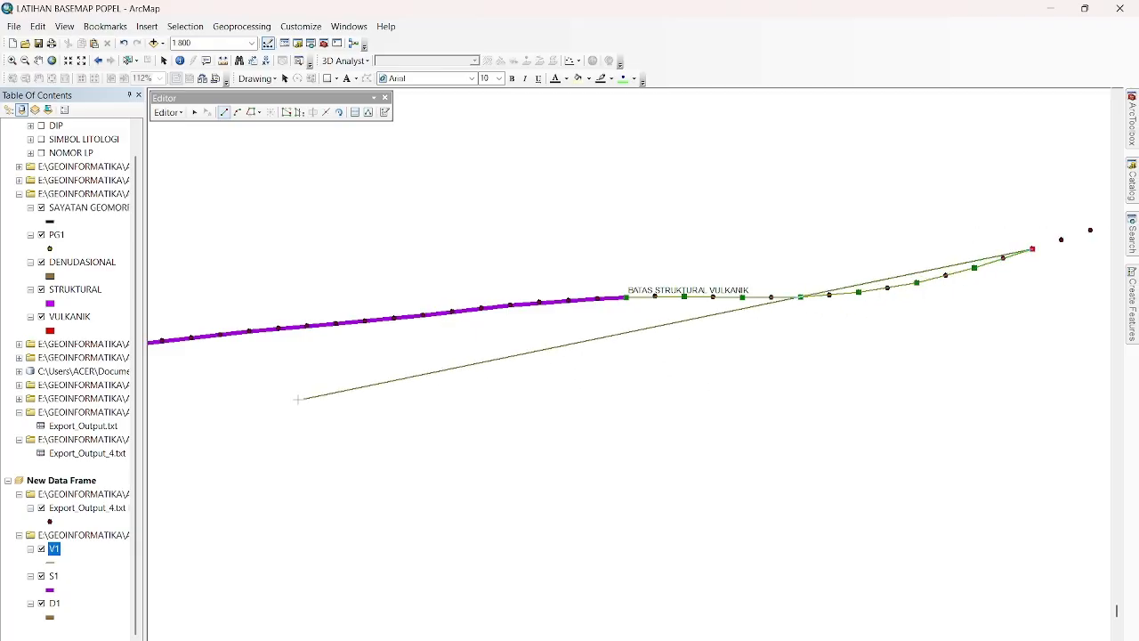
# Extend the V1 line up the steepening slope, snapping to profile points two to four apart.
pyautogui.scroll(-5, 361, 380)
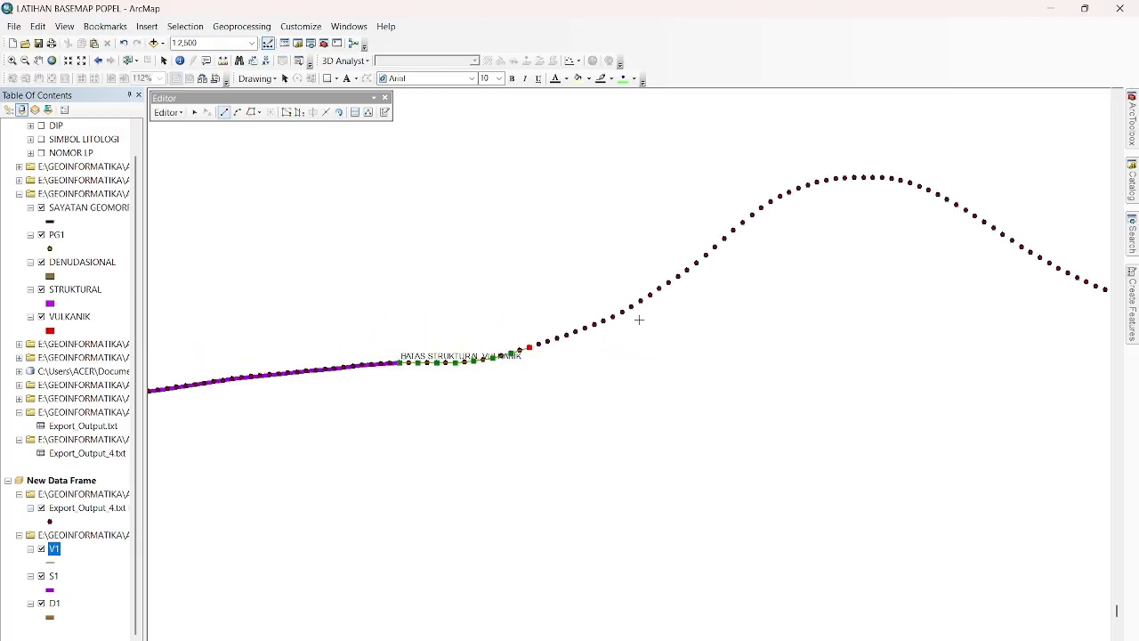
pyautogui.scroll(2, 590, 323)
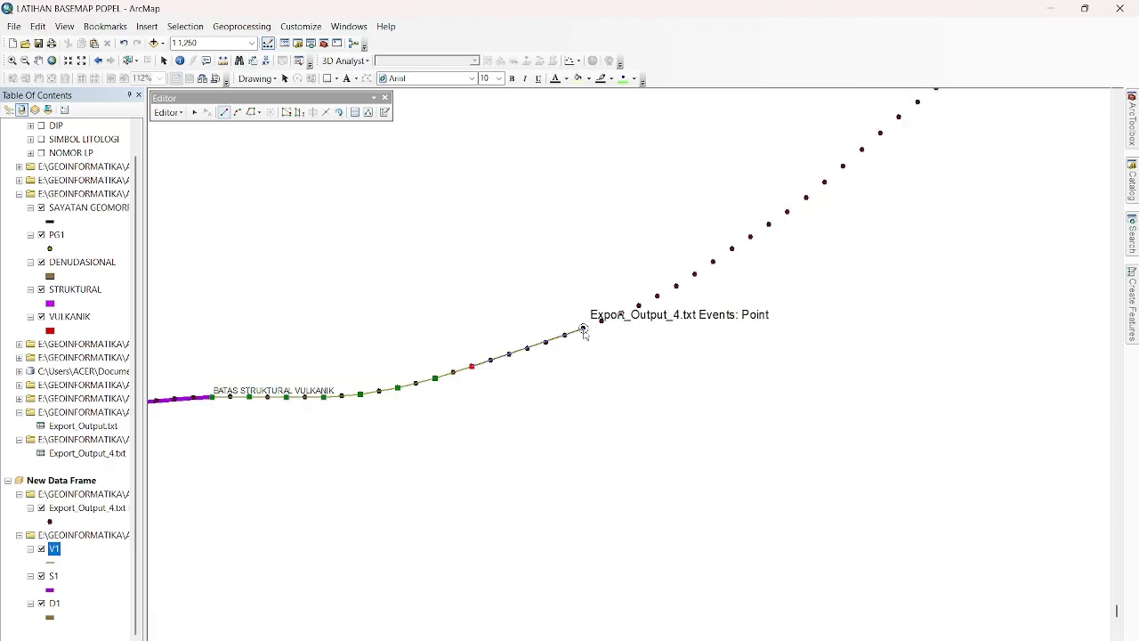
pyautogui.click(640, 306)
pyautogui.click(695, 275)
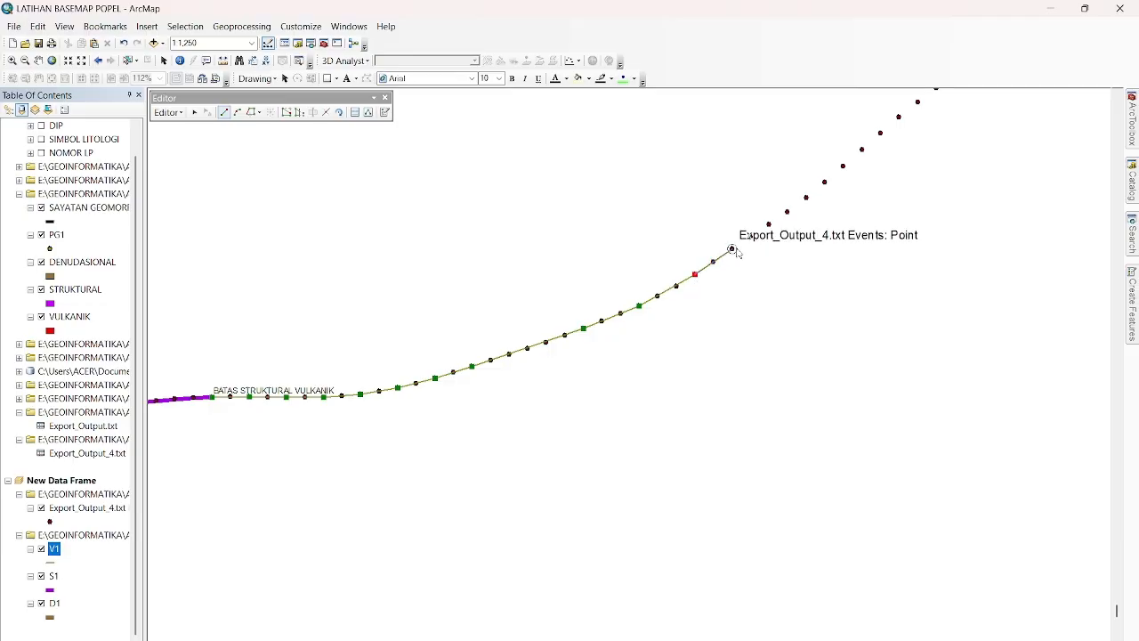
pyautogui.click(732, 250)
pyautogui.click(805, 198)
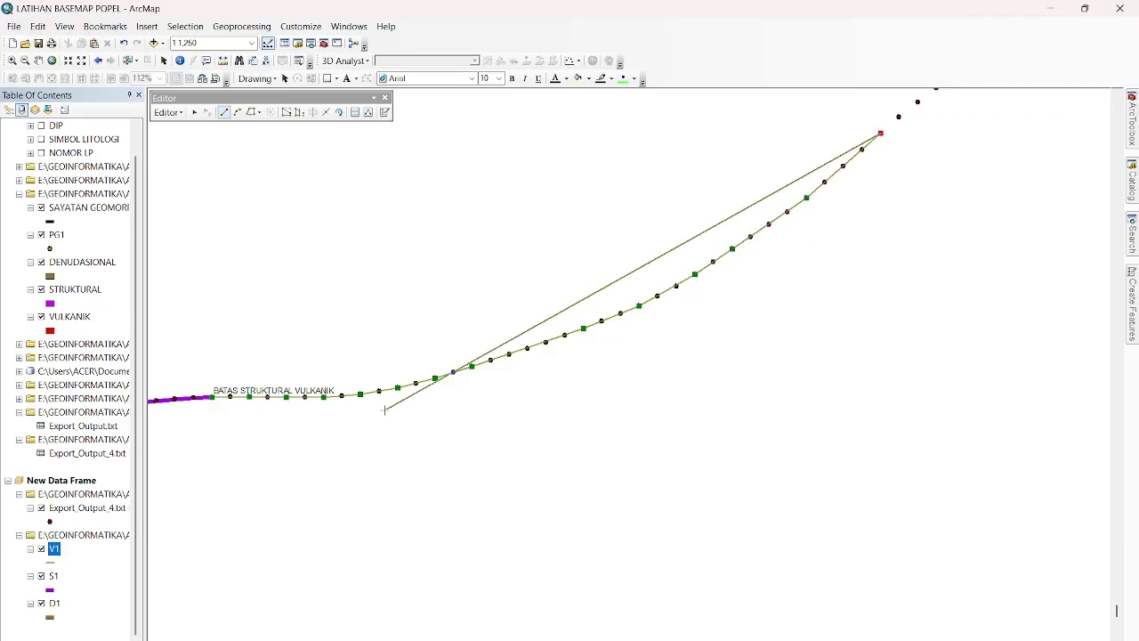
# Carry the V1 line over the rounded hill crest, snapping vertices to every second profile point.
pyautogui.scroll(4, 385, 410)
pyautogui.scroll(-4, 682, 257)
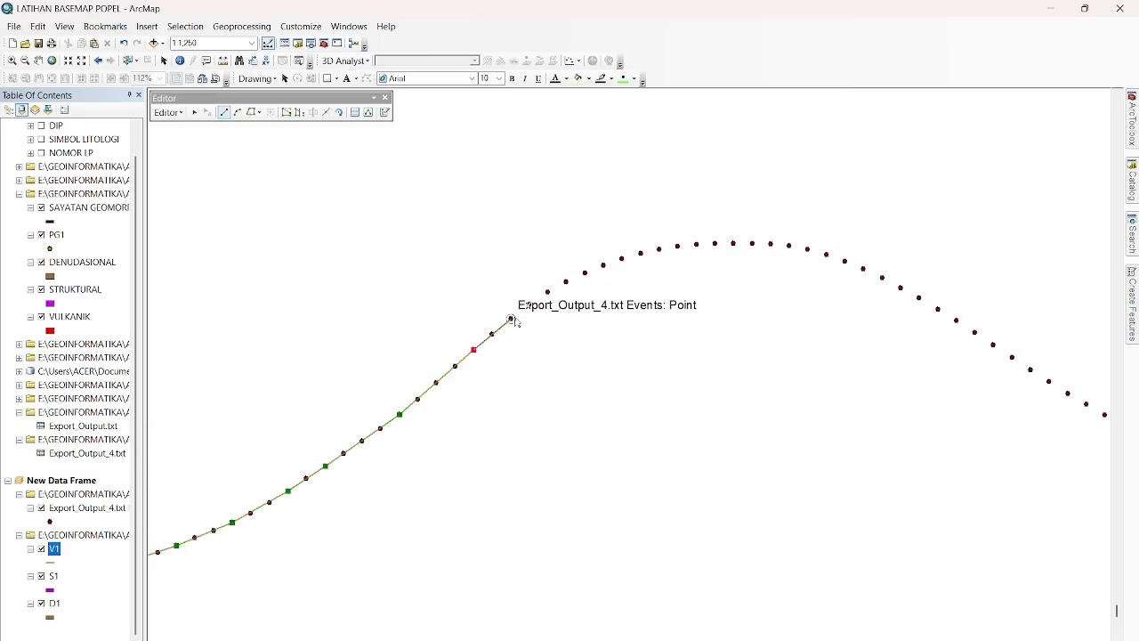
pyautogui.click(511, 319)
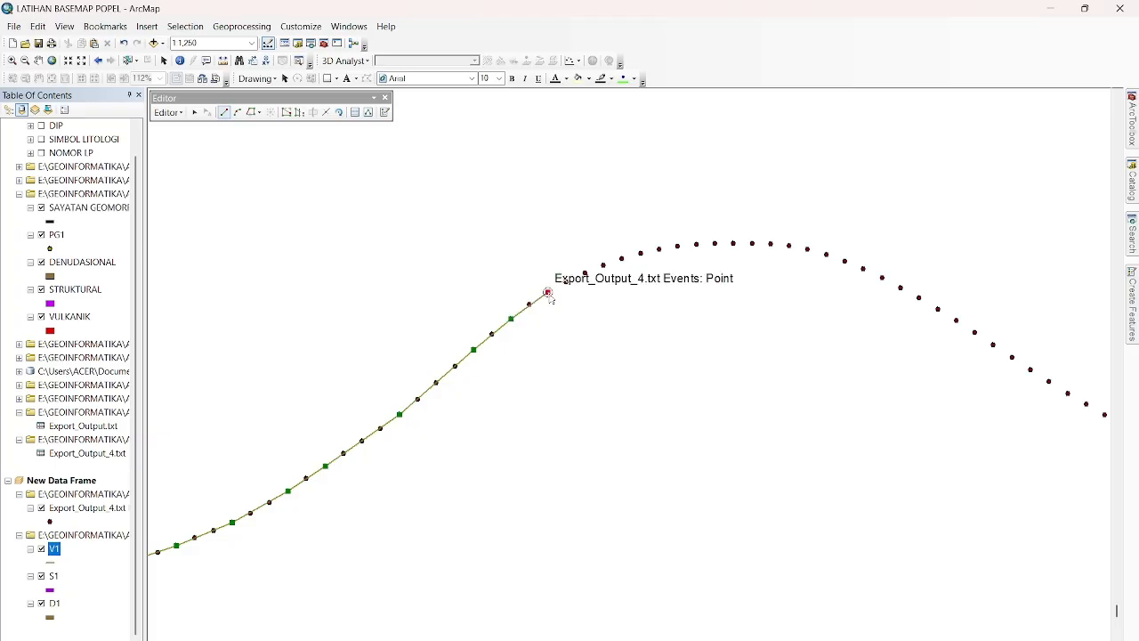
pyautogui.click(548, 292)
pyautogui.click(584, 274)
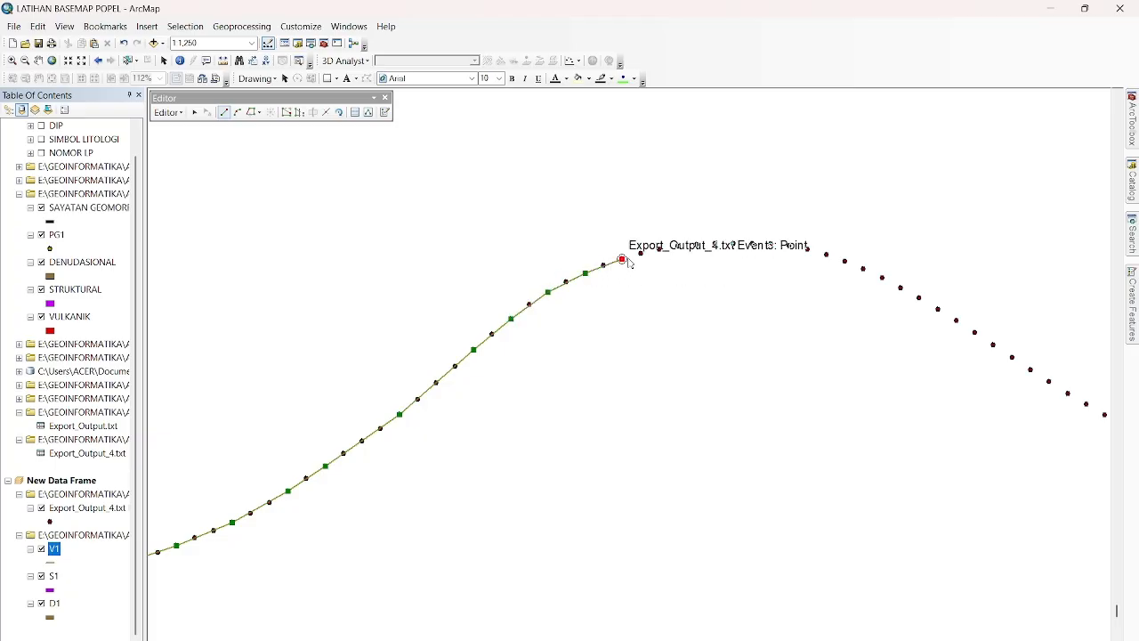
pyautogui.click(658, 250)
pyautogui.click(697, 244)
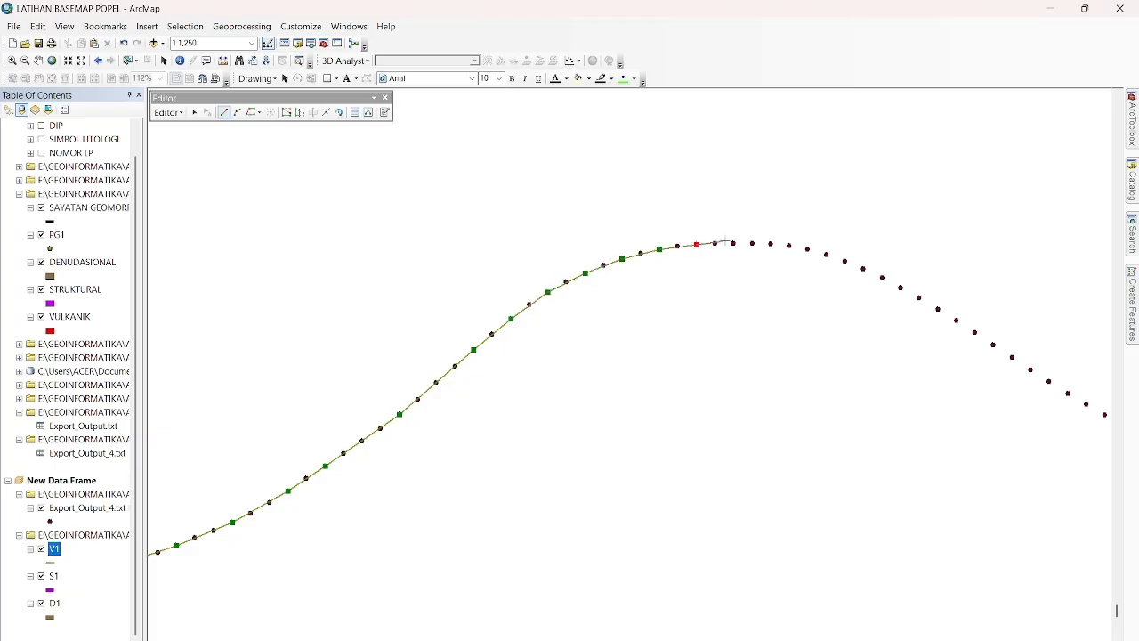
pyautogui.click(733, 243)
pyautogui.click(771, 245)
pyautogui.click(808, 248)
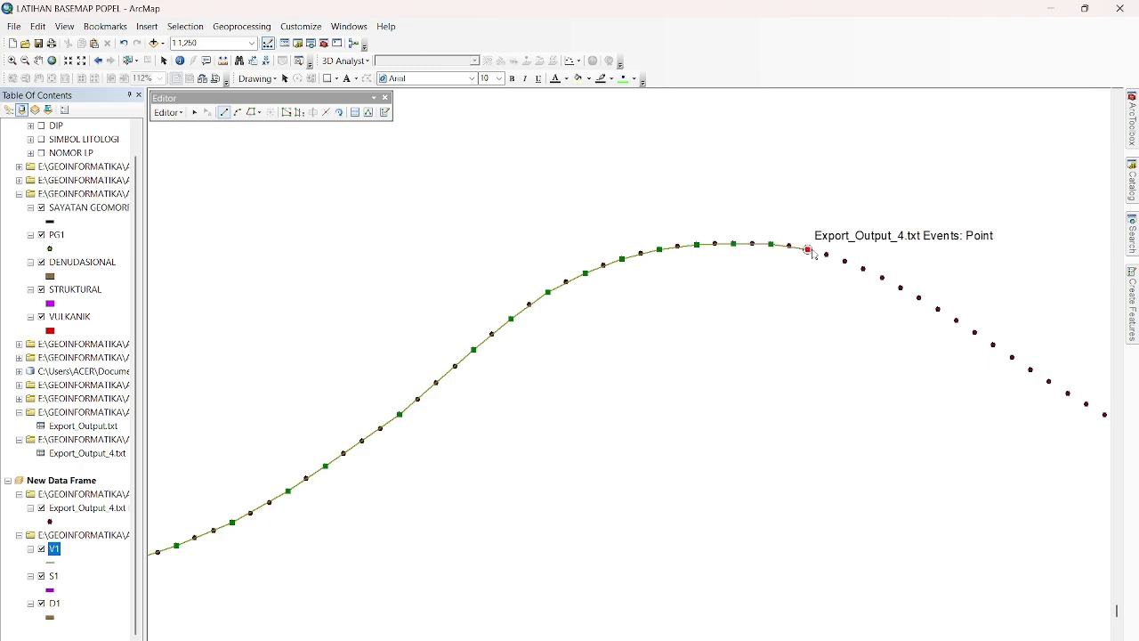
pyautogui.click(845, 261)
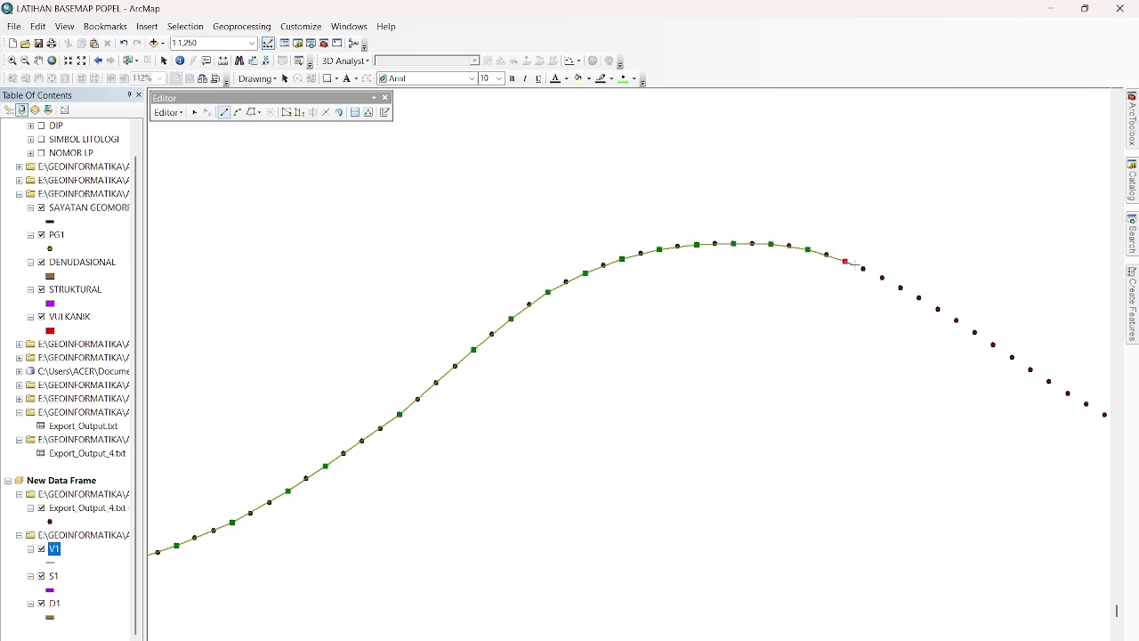
# Continue the V1 line down the slope beyond the crest, snapping vertices to every second or third profile point.
pyautogui.click(900, 288)
pyautogui.click(956, 320)
pyautogui.click(1012, 357)
pyautogui.click(1067, 392)
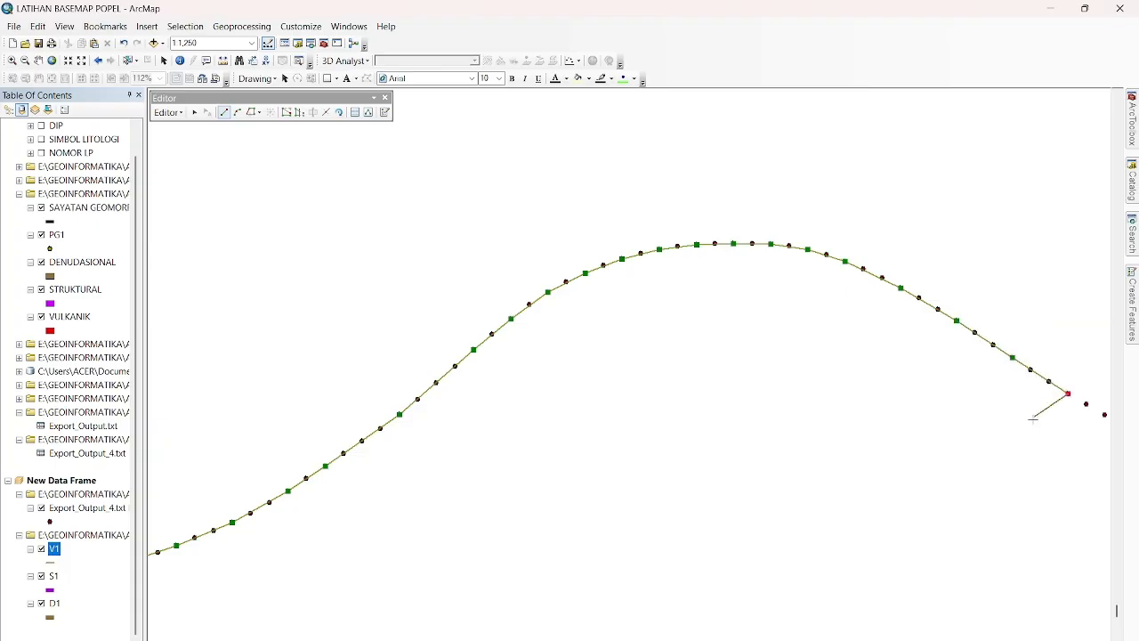
pyautogui.click(1106, 639)
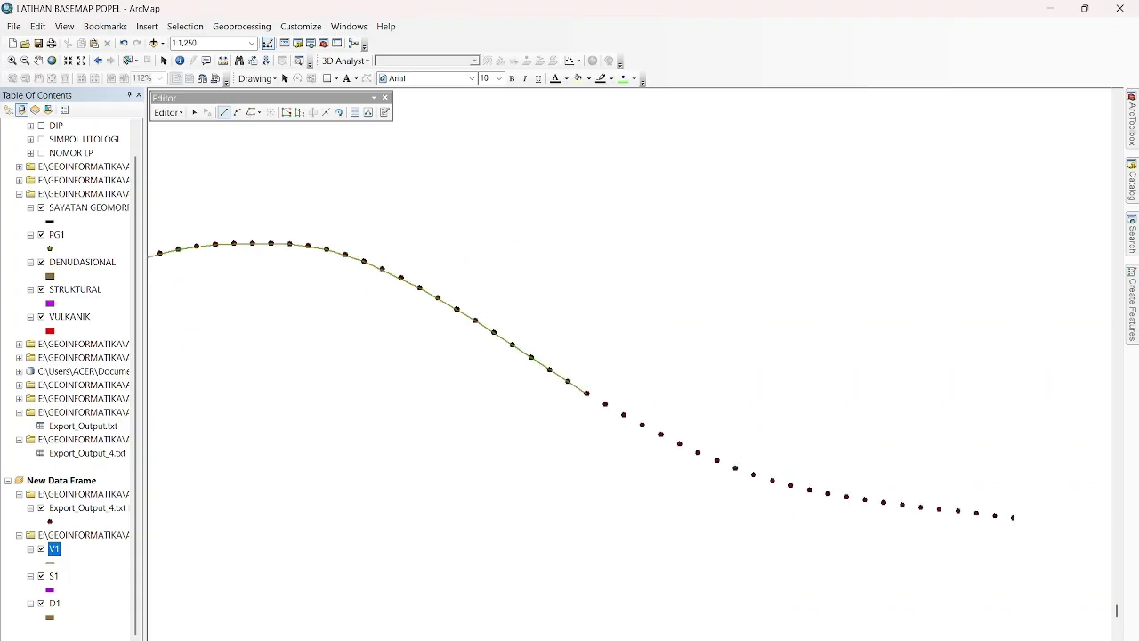
pyautogui.click(624, 414)
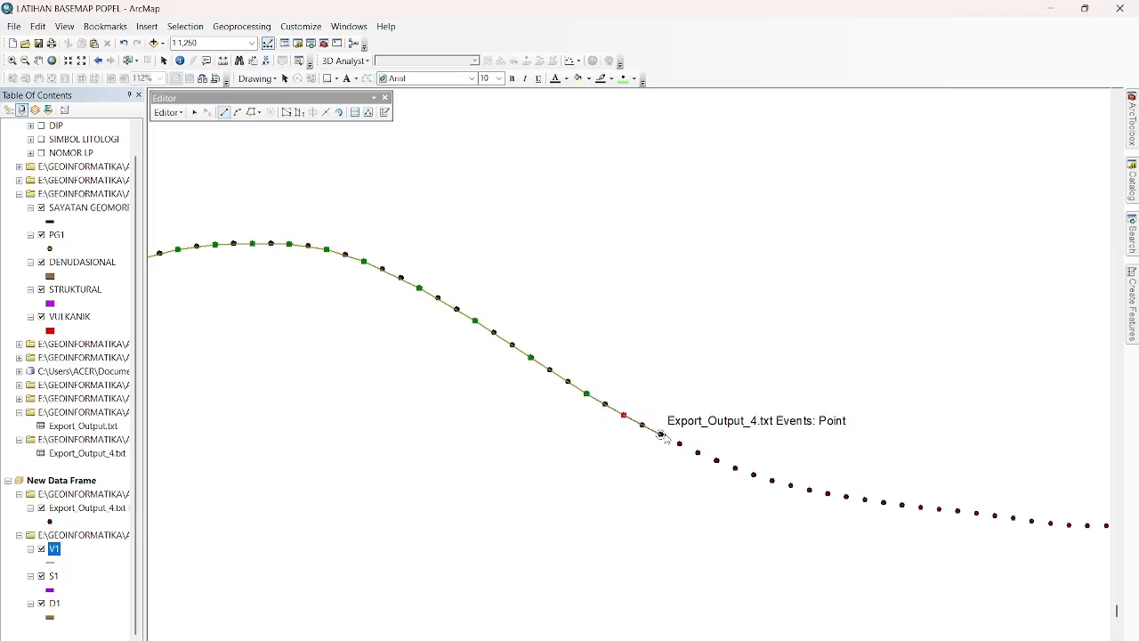
pyautogui.click(679, 444)
pyautogui.click(716, 460)
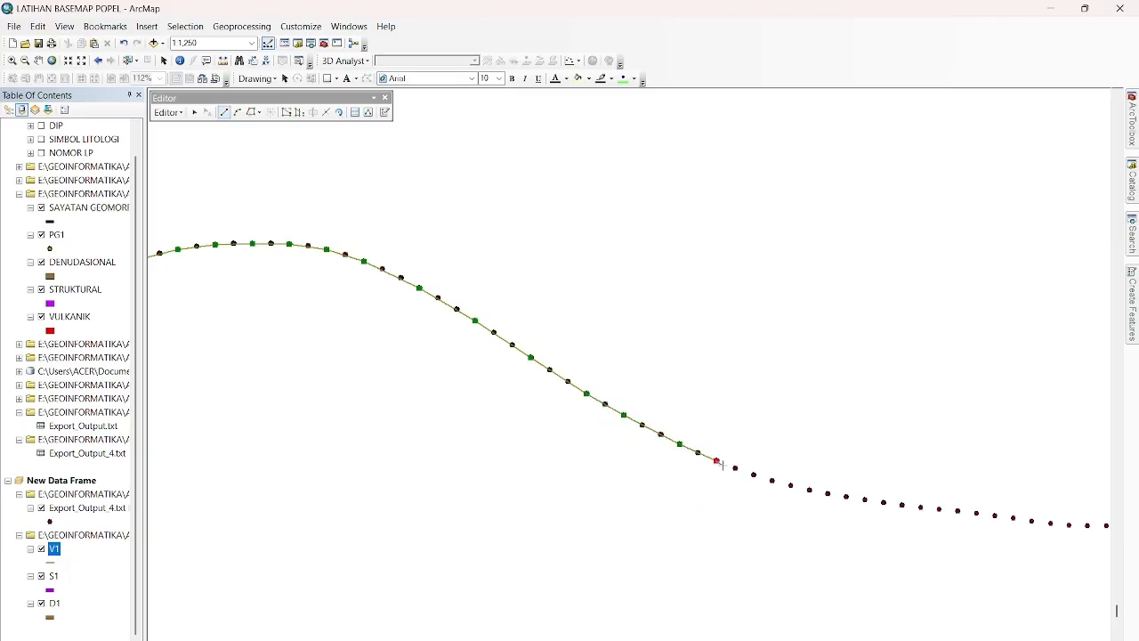
# Extend the V1 line along the flattening foot of the slope, placing vertices on every second or third profile point.
pyautogui.click(770, 482)
pyautogui.click(810, 490)
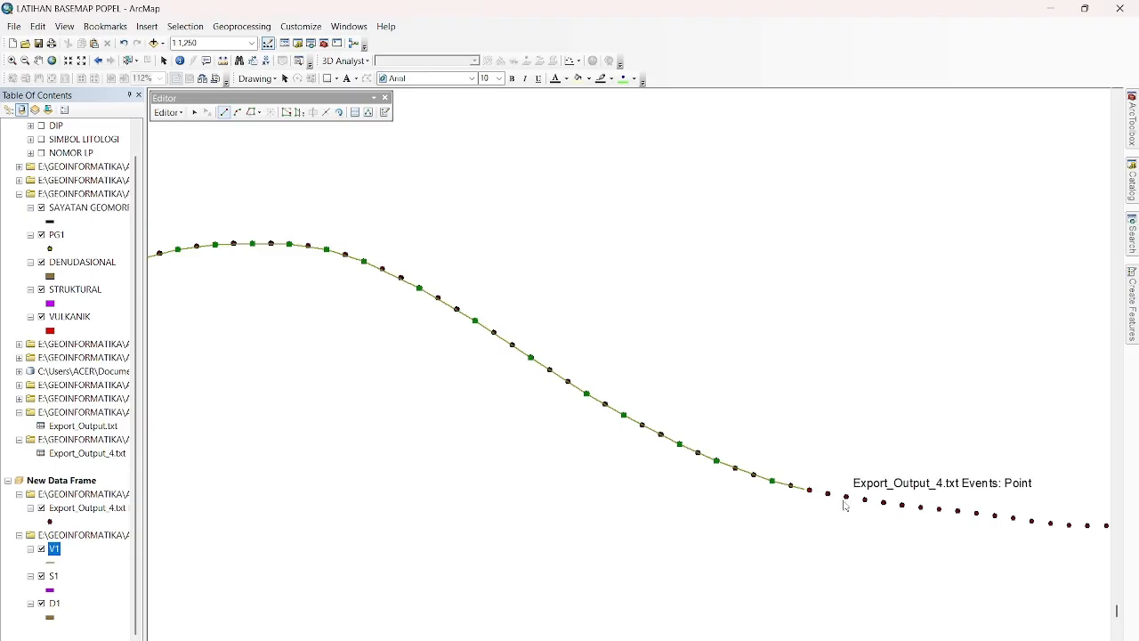
pyautogui.click(847, 497)
pyautogui.click(901, 505)
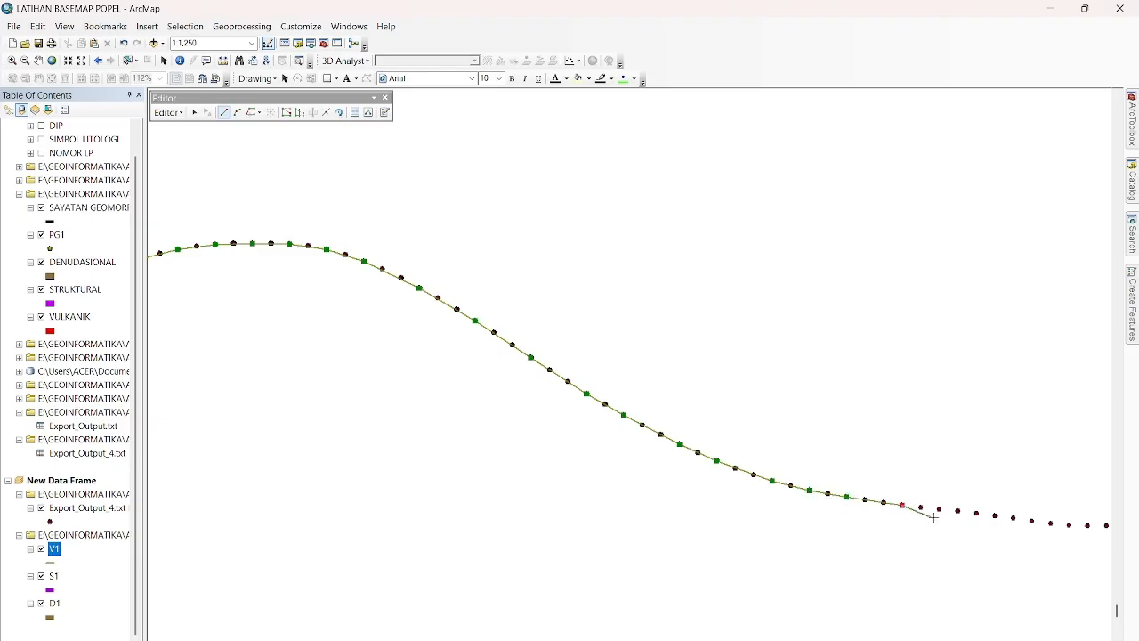
pyautogui.click(958, 511)
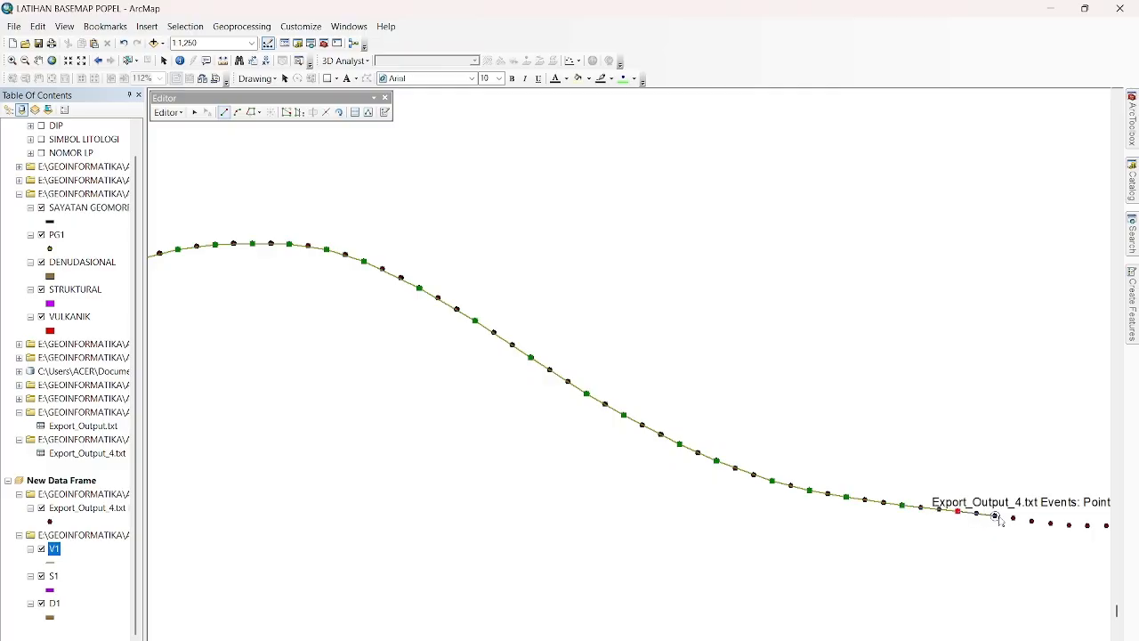
pyautogui.click(1051, 525)
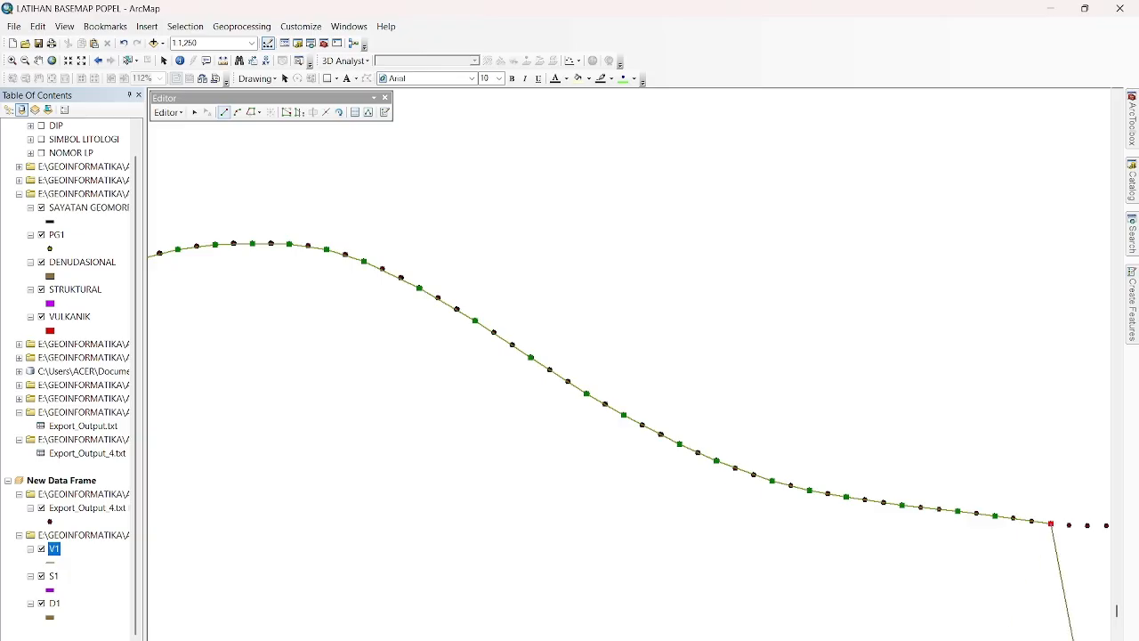
# Extend the V1 line along the nearly level stretch beyond the foot of the slope, snapping vertices to the profile points.
pyautogui.click(1101, 639)
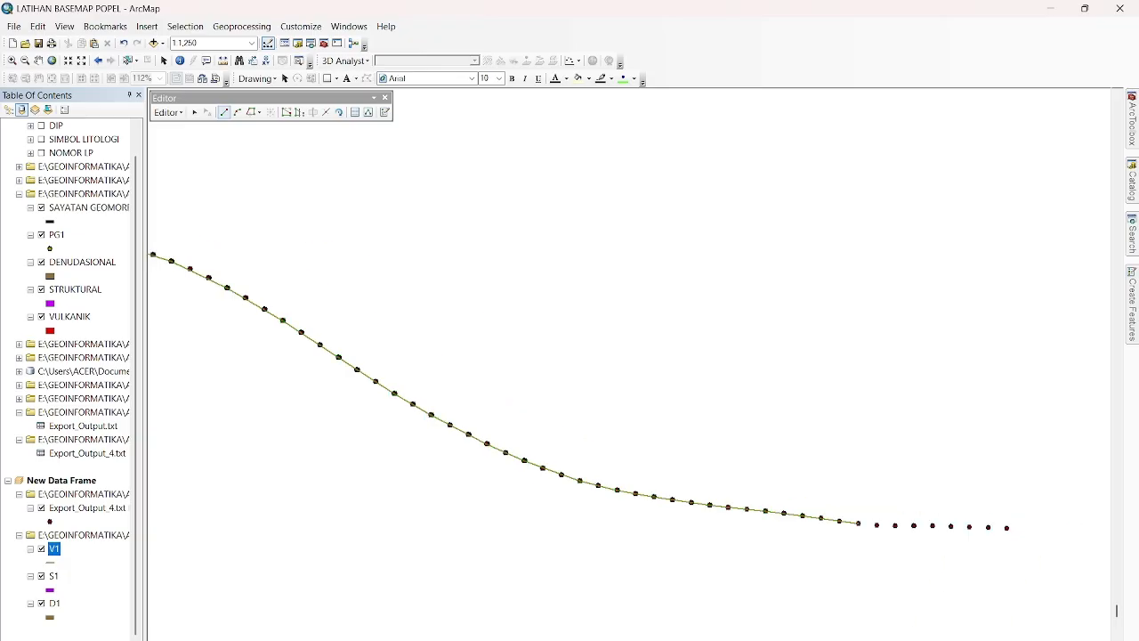
pyautogui.click(952, 527)
pyautogui.click(1102, 640)
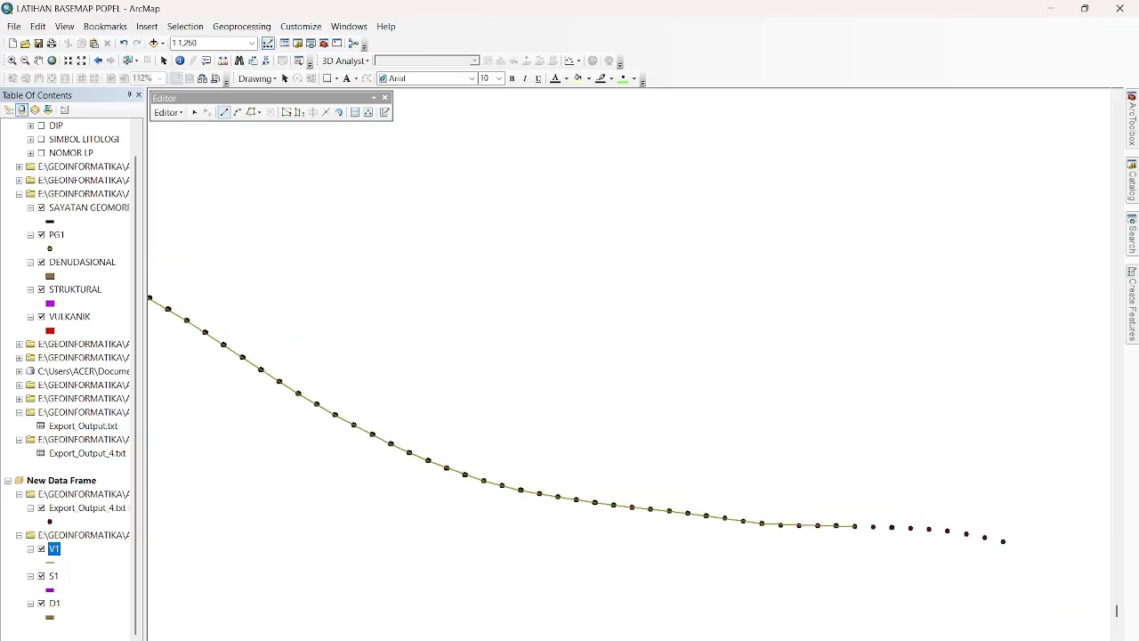
pyautogui.click(1102, 639)
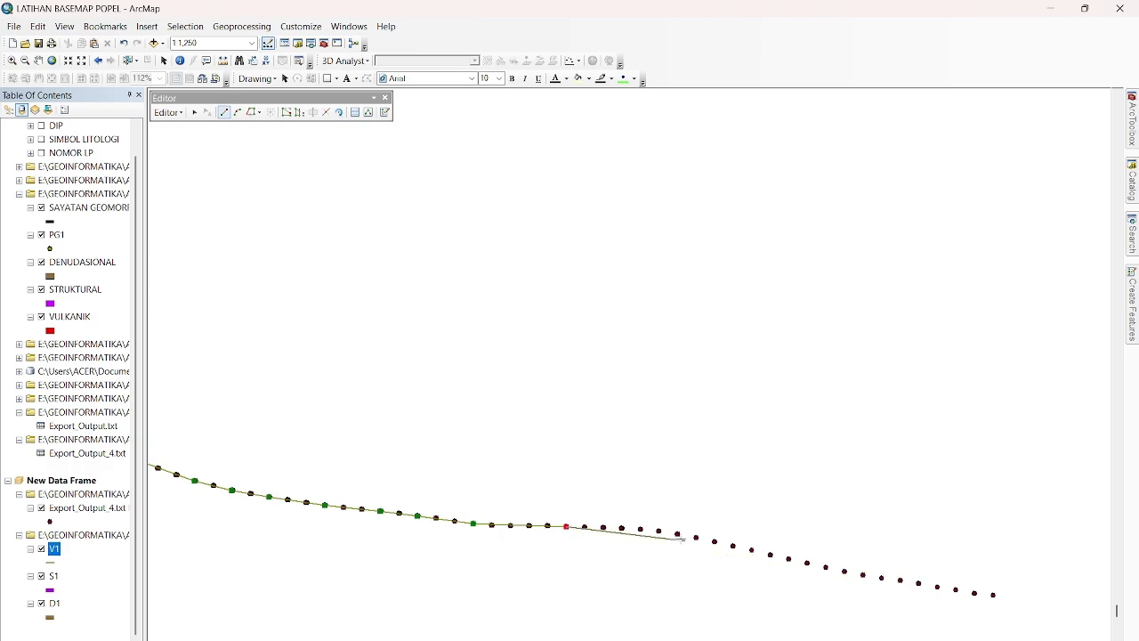
pyautogui.click(640, 528)
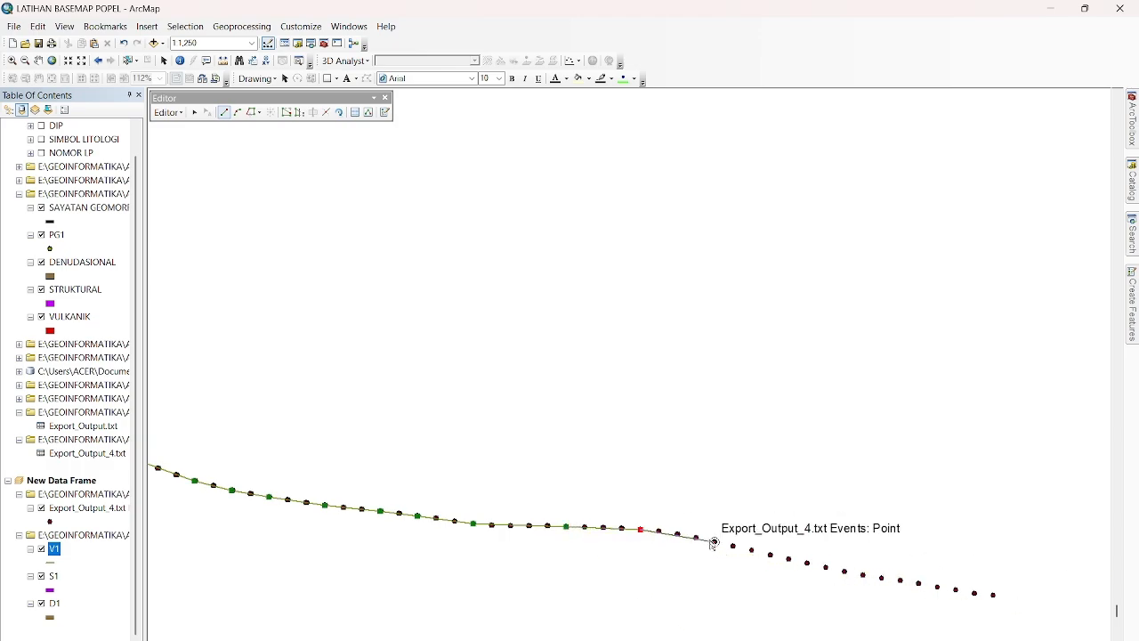
# Continue the V1 line down the final gentle descent, snapping to profile points, and finish the sketch on the last point.
pyautogui.click(789, 559)
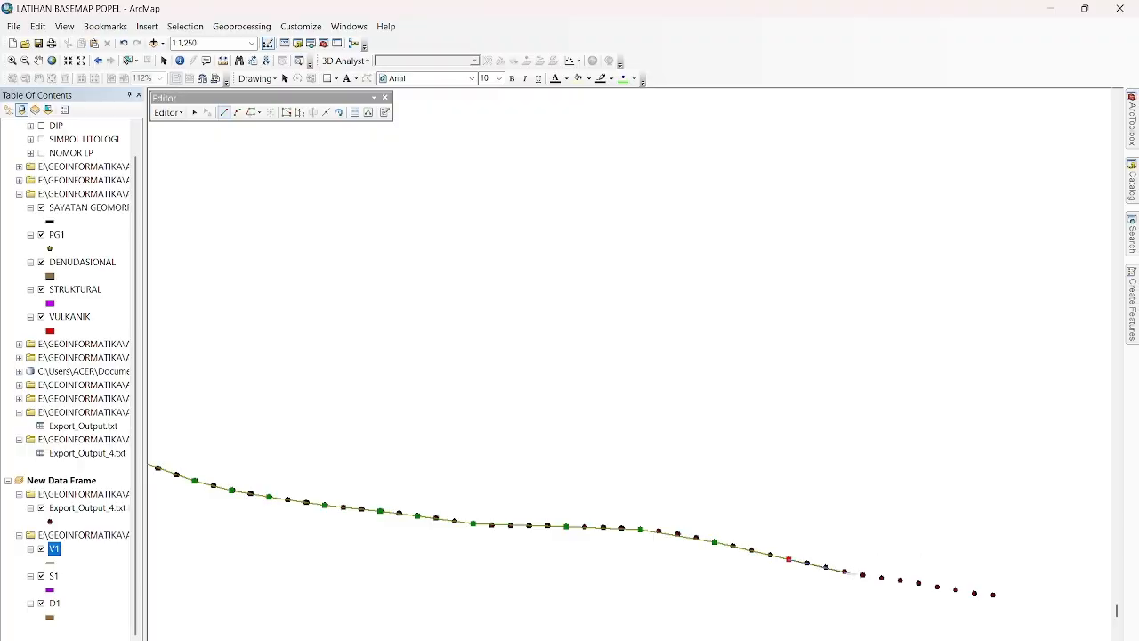
pyautogui.click(863, 576)
pyautogui.click(955, 590)
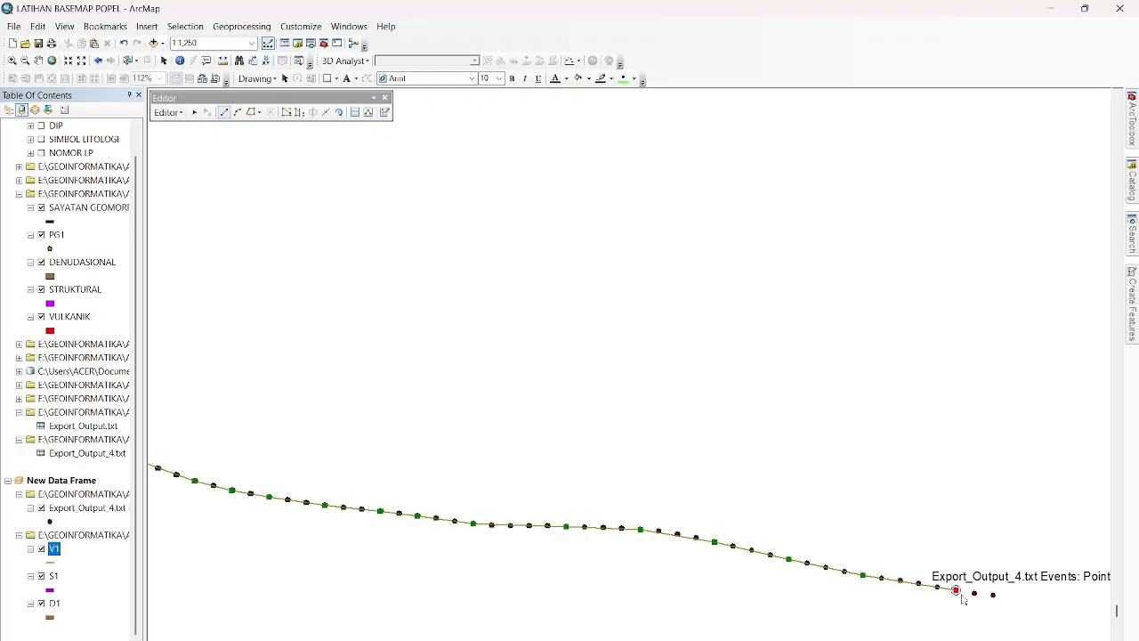
pyautogui.press('Right')
pyautogui.press('Right')
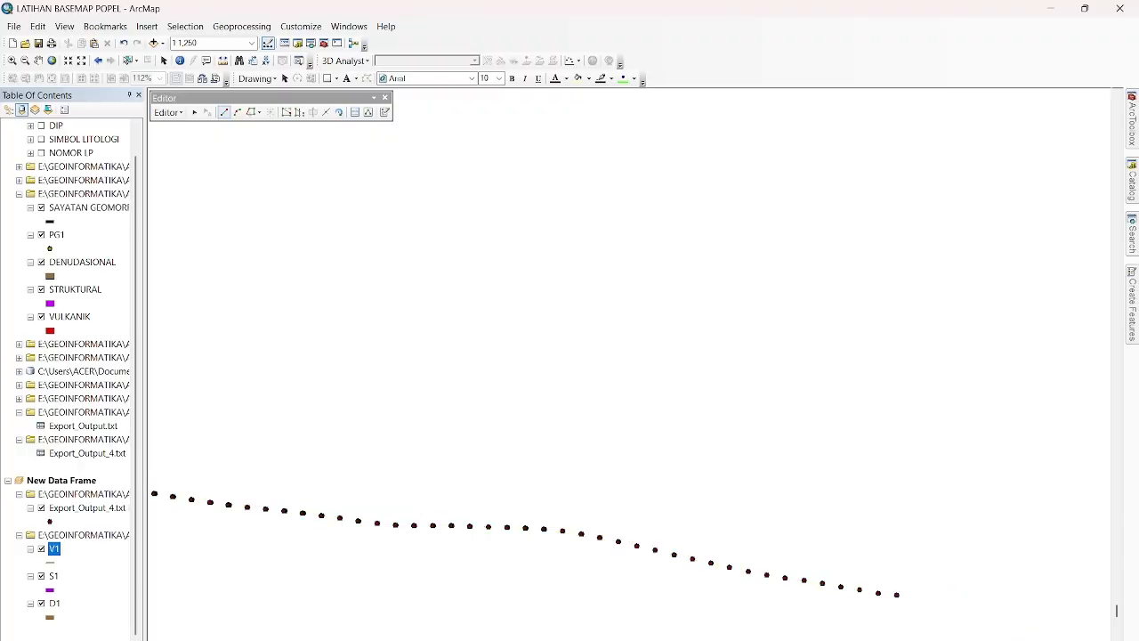
pyautogui.doubleClick(802, 595)
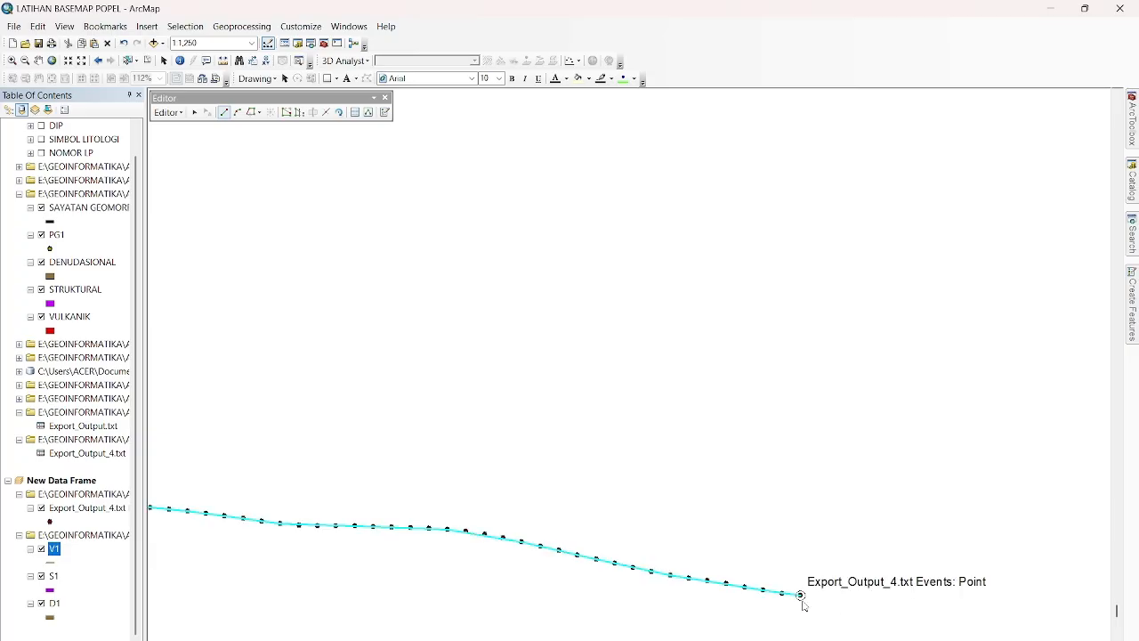
# Stop the editing session and save the edits to the V1 line.
pyautogui.scroll(1, 223, 419)
pyautogui.scroll(3, 239, 438)
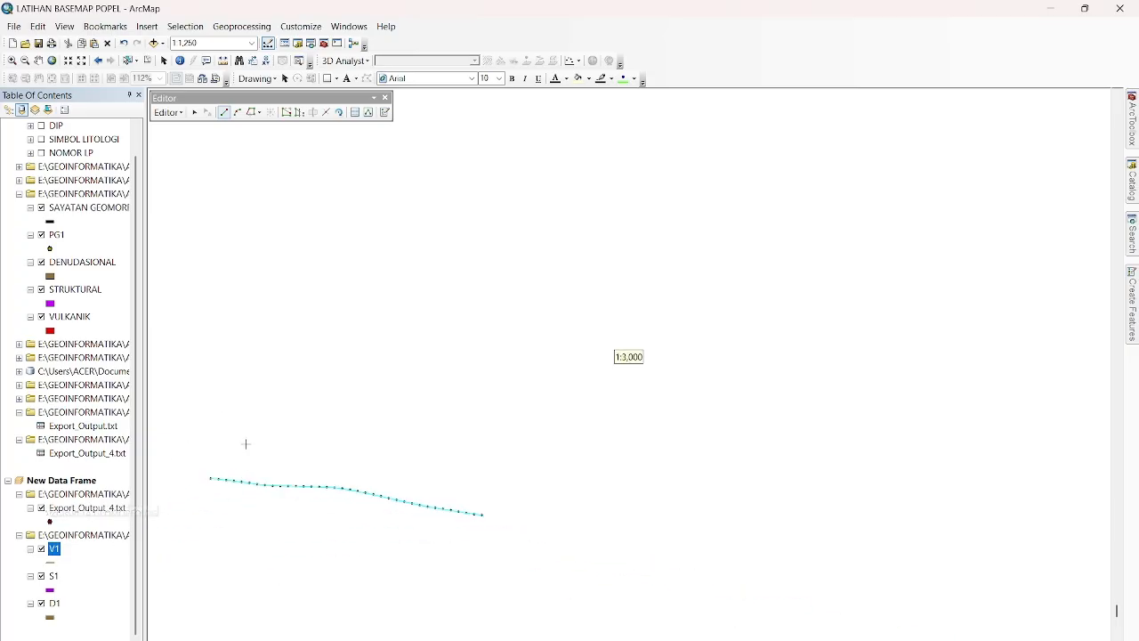
pyautogui.click(168, 112)
pyautogui.click(189, 143)
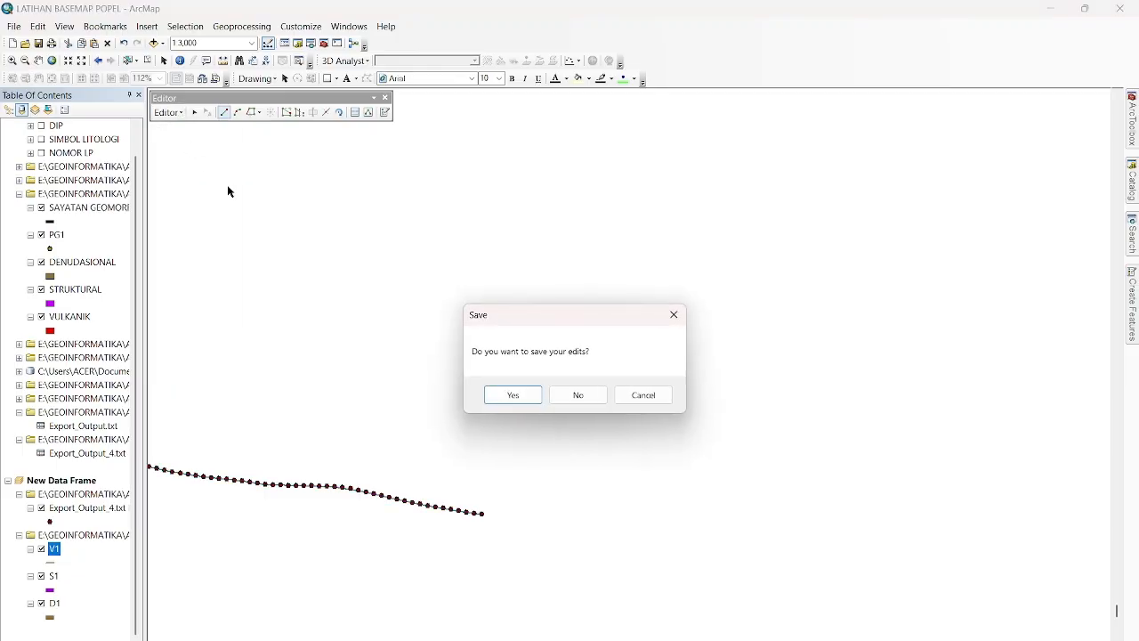
pyautogui.click(526, 394)
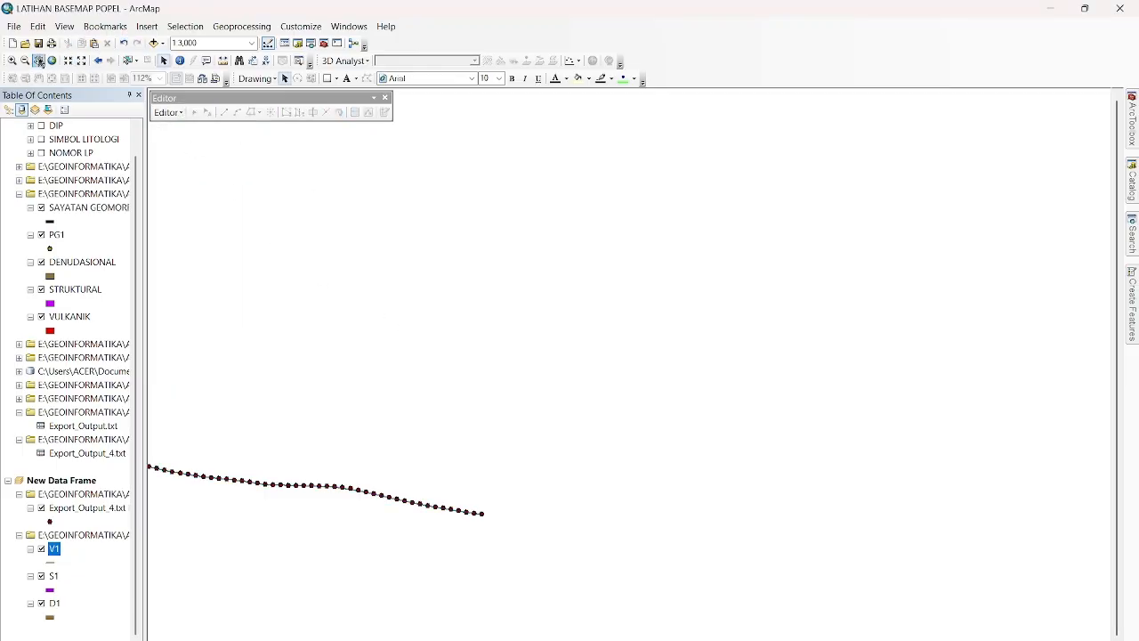
# Style the V1 line with the Major Road symbol, coloured red with a width of 4.
pyautogui.click(39, 60)
pyautogui.moveTo(352, 285); pyautogui.dragTo(615, 313)
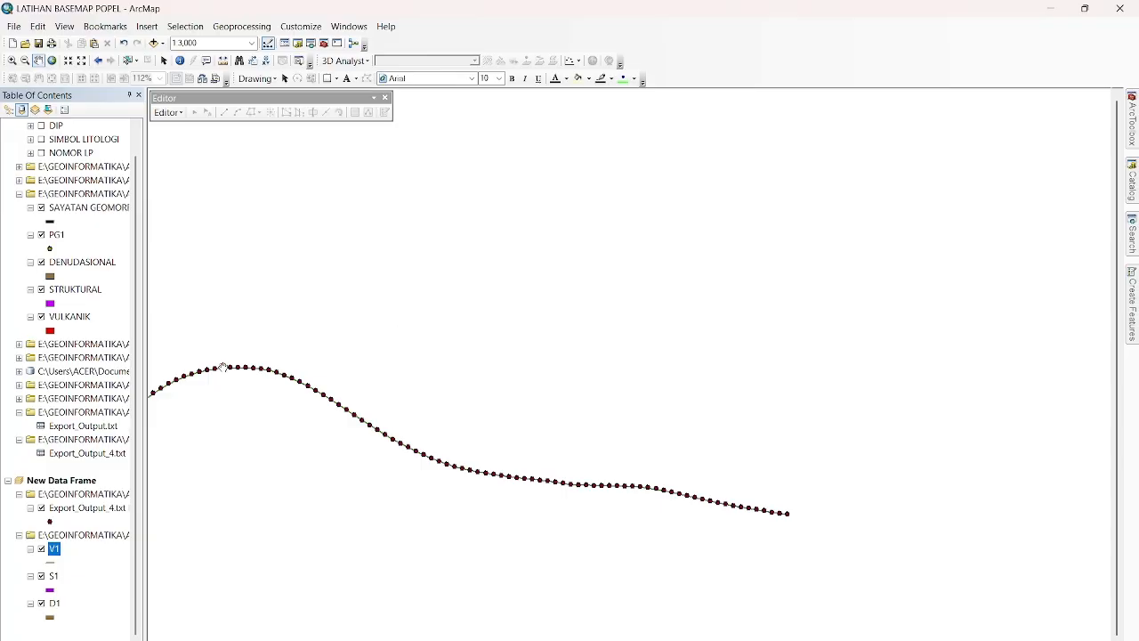
pyautogui.click(51, 563)
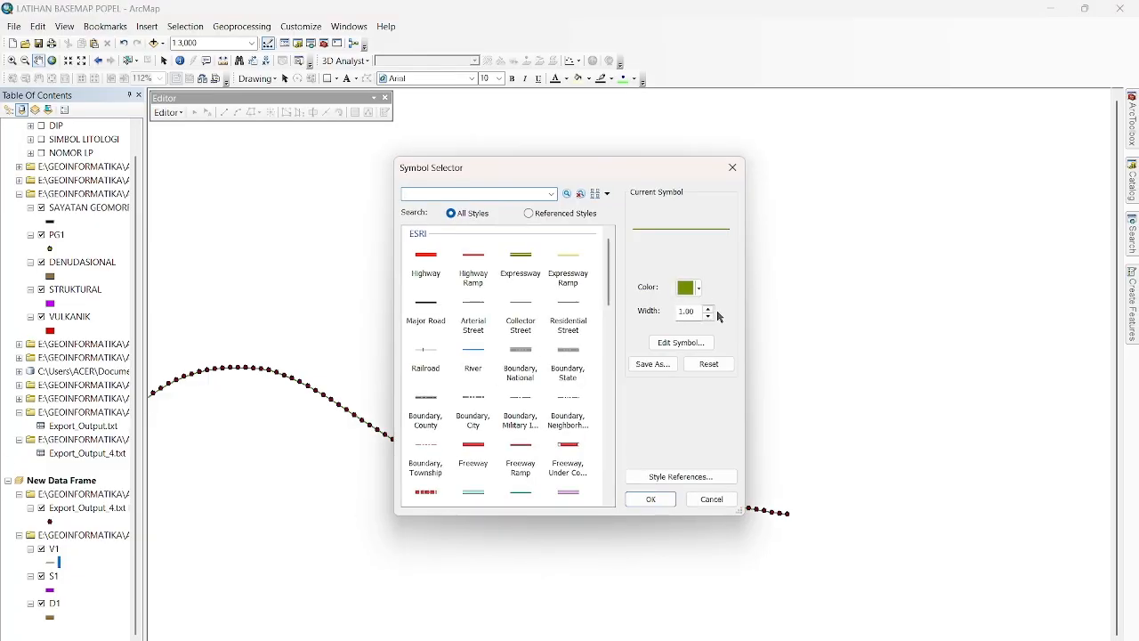
pyautogui.click(427, 319)
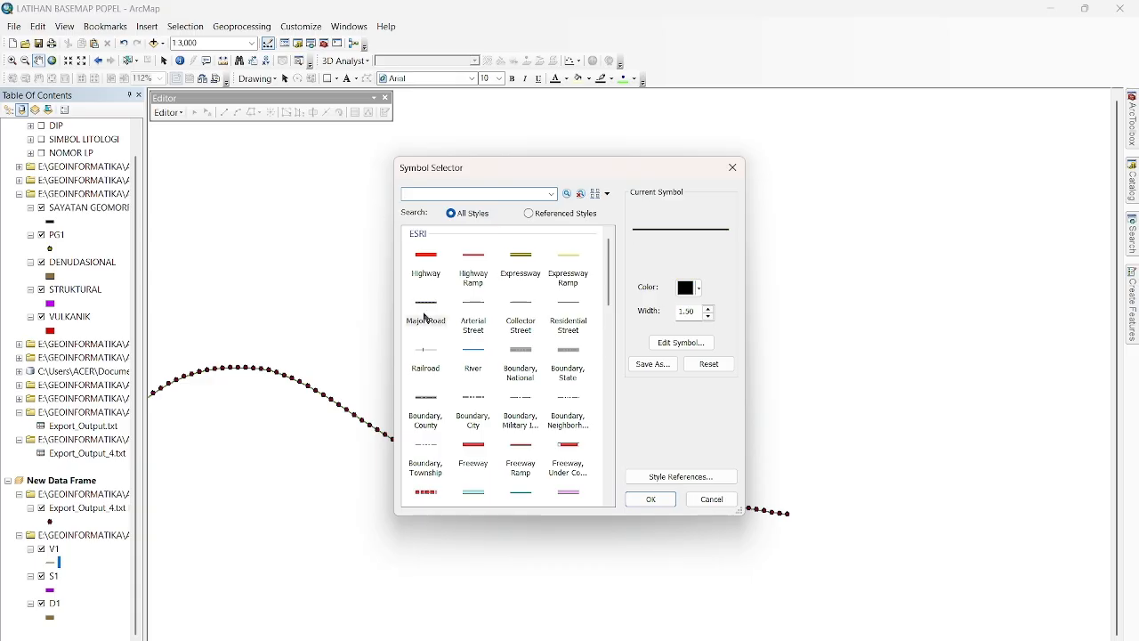
pyautogui.click(700, 289)
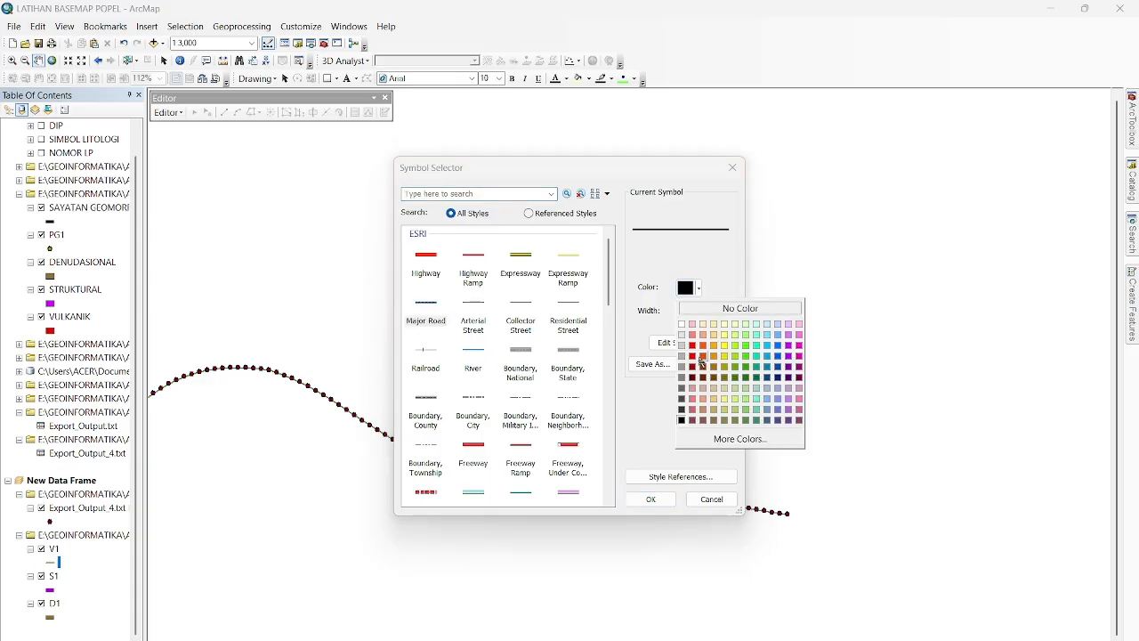
pyautogui.click(702, 360)
pyautogui.click(709, 308)
pyautogui.click(708, 309)
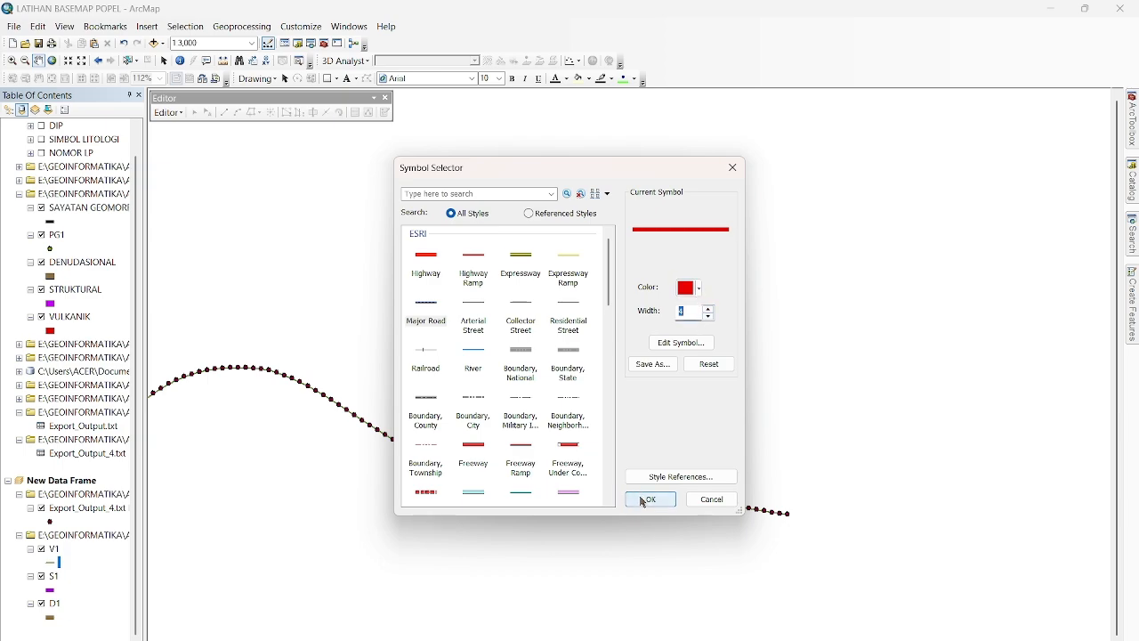
pyautogui.click(649, 499)
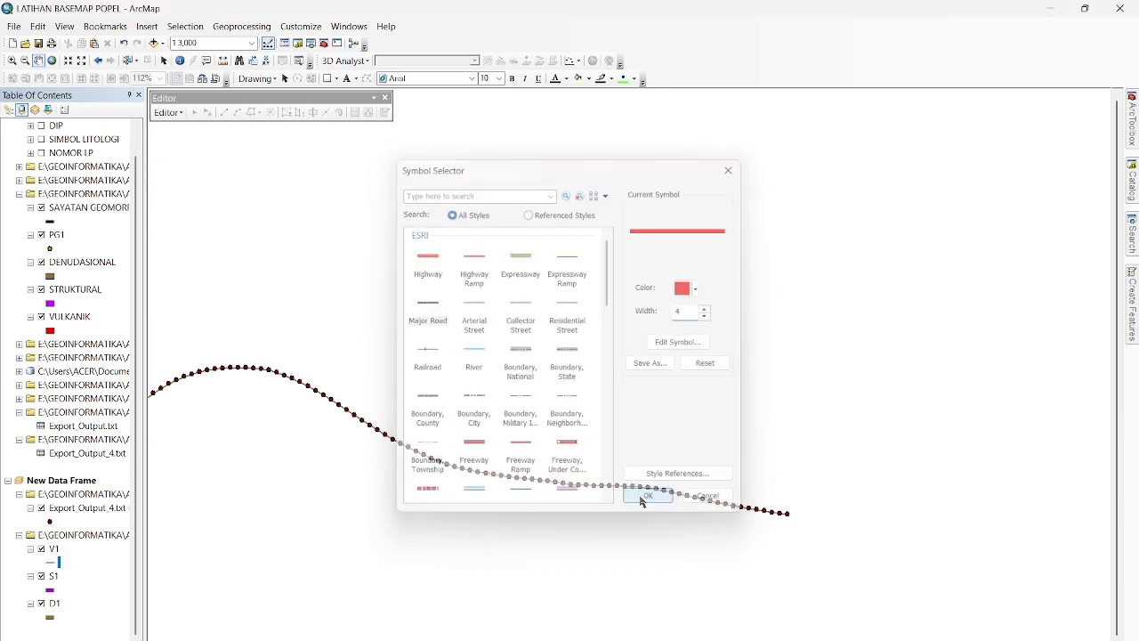
# Hide the Export_Output_4.txt Events points and check the full D1, S1 and V1 profile.
pyautogui.scroll(2, 446, 508)
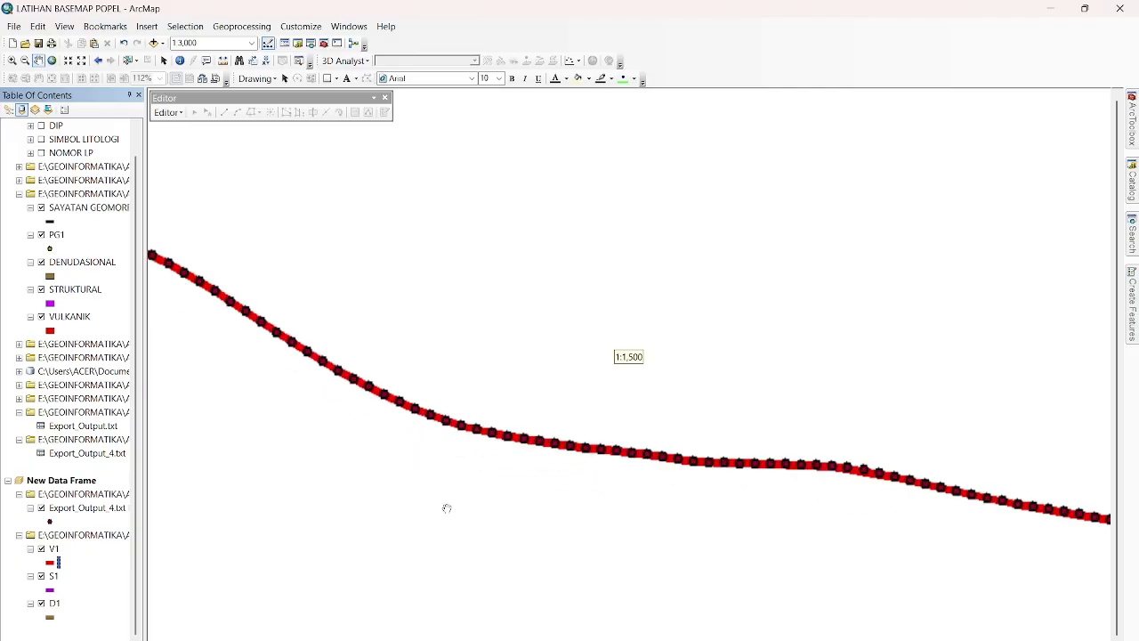
pyautogui.scroll(-6, 445, 505)
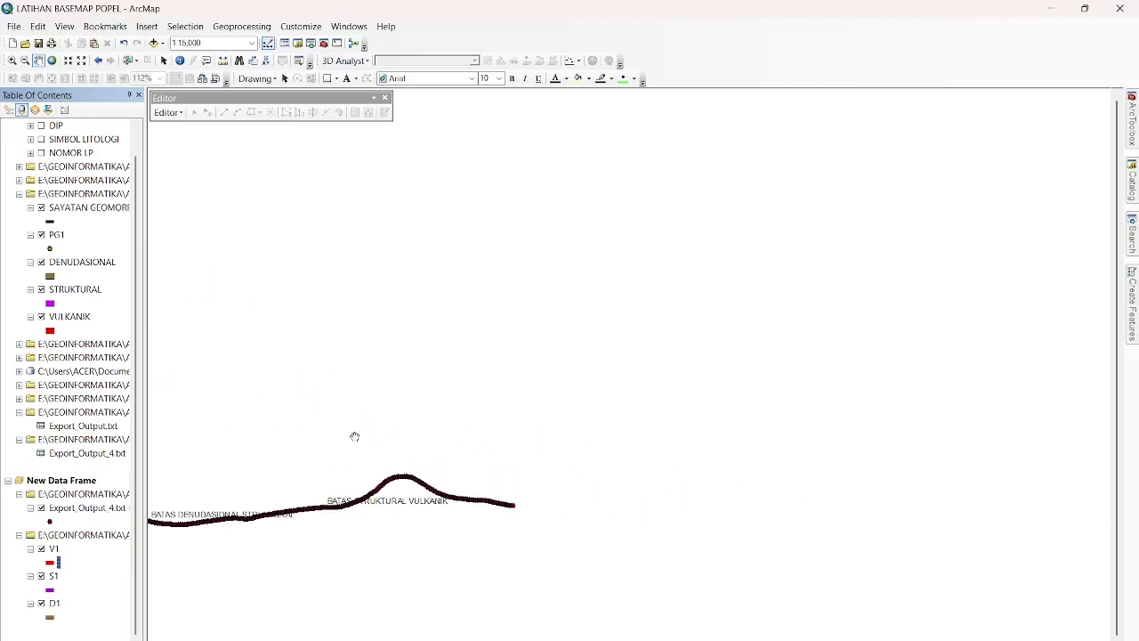
pyautogui.moveTo(353, 437); pyautogui.dragTo(606, 401)
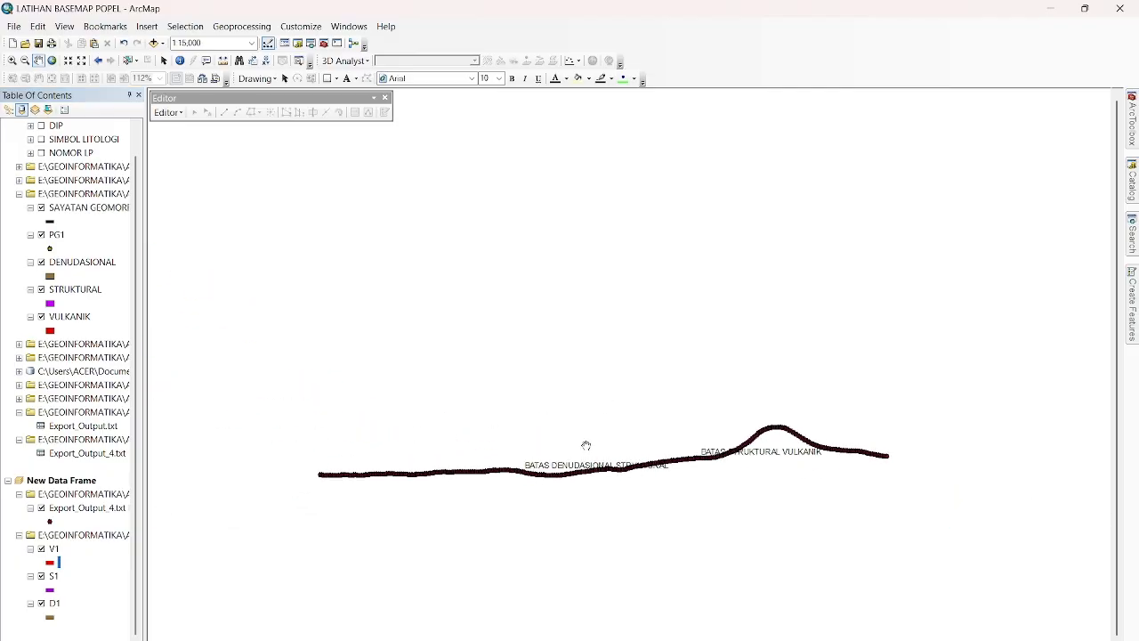
pyautogui.scroll(1, 587, 445)
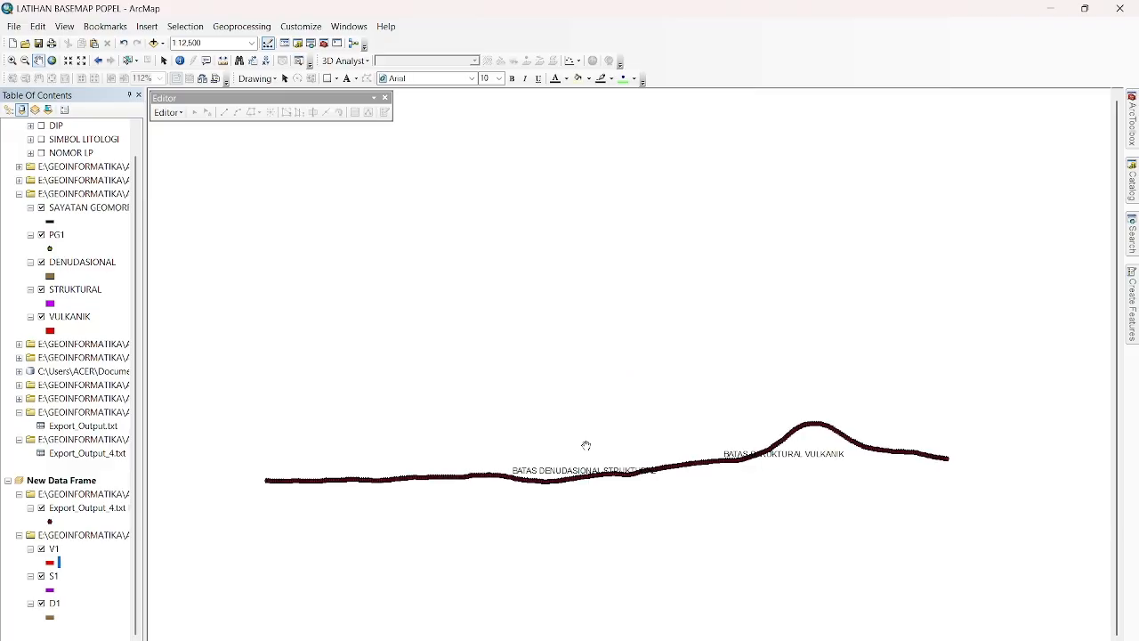
pyautogui.scroll(1, 586, 445)
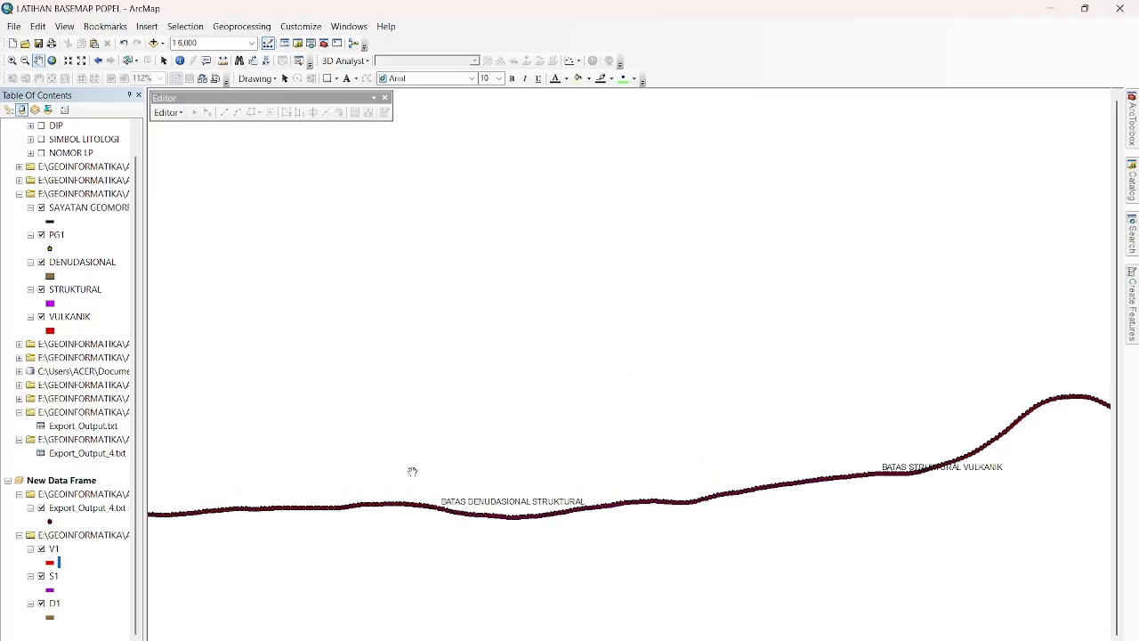
pyautogui.moveTo(412, 471); pyautogui.dragTo(608, 440)
pyautogui.moveTo(438, 445); pyautogui.dragTo(602, 392)
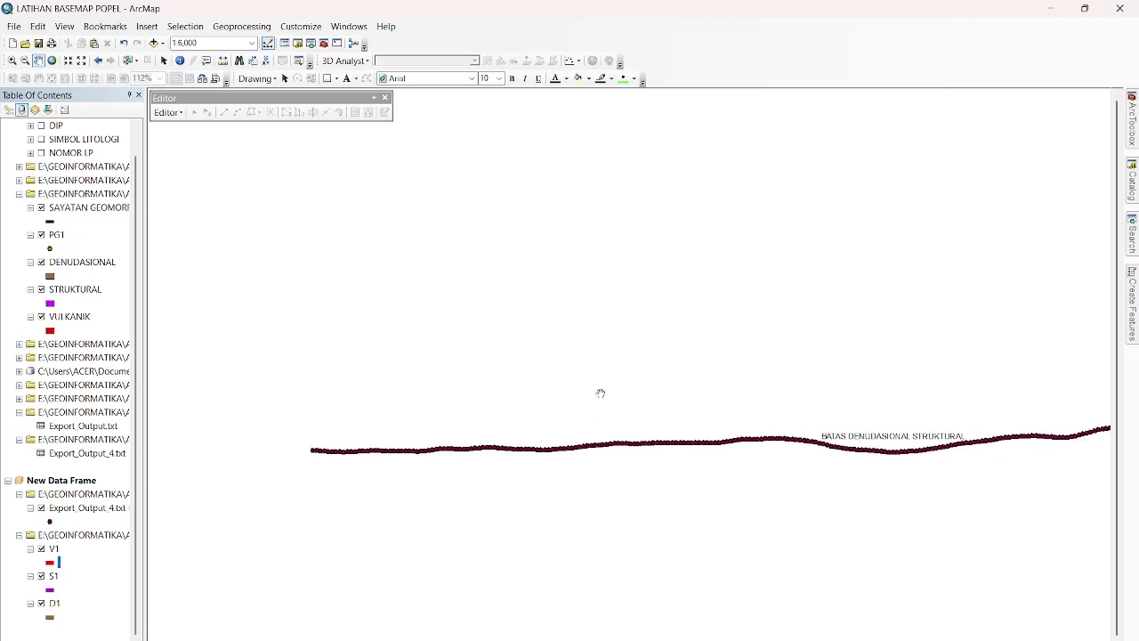
pyautogui.click(40, 509)
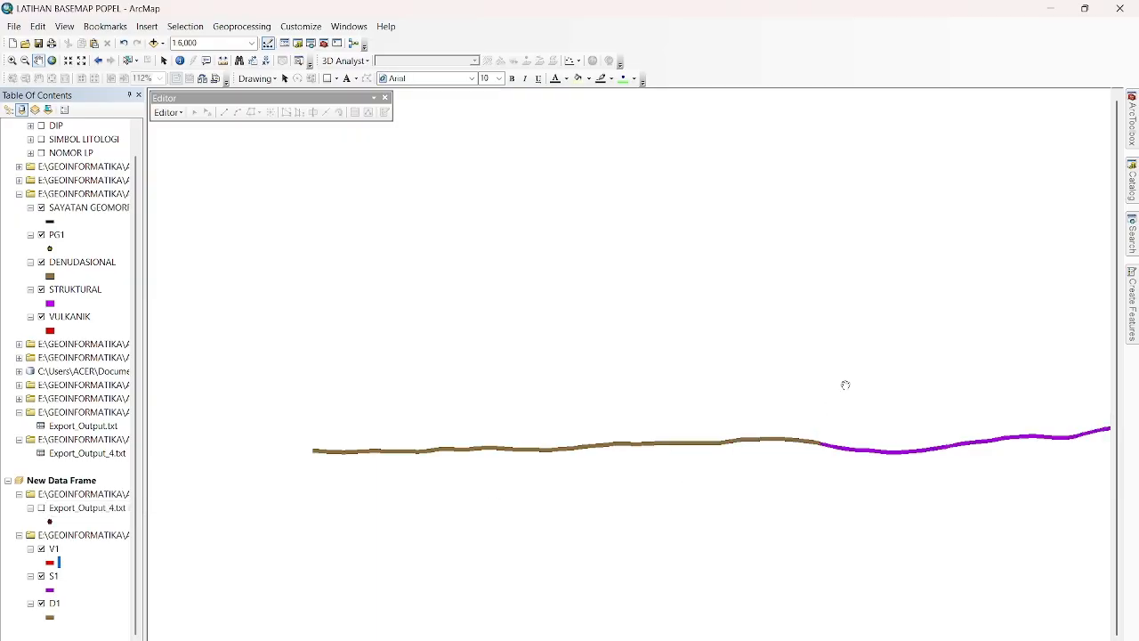
pyautogui.moveTo(845, 384); pyautogui.dragTo(540, 371)
pyautogui.scroll(3, 648, 356)
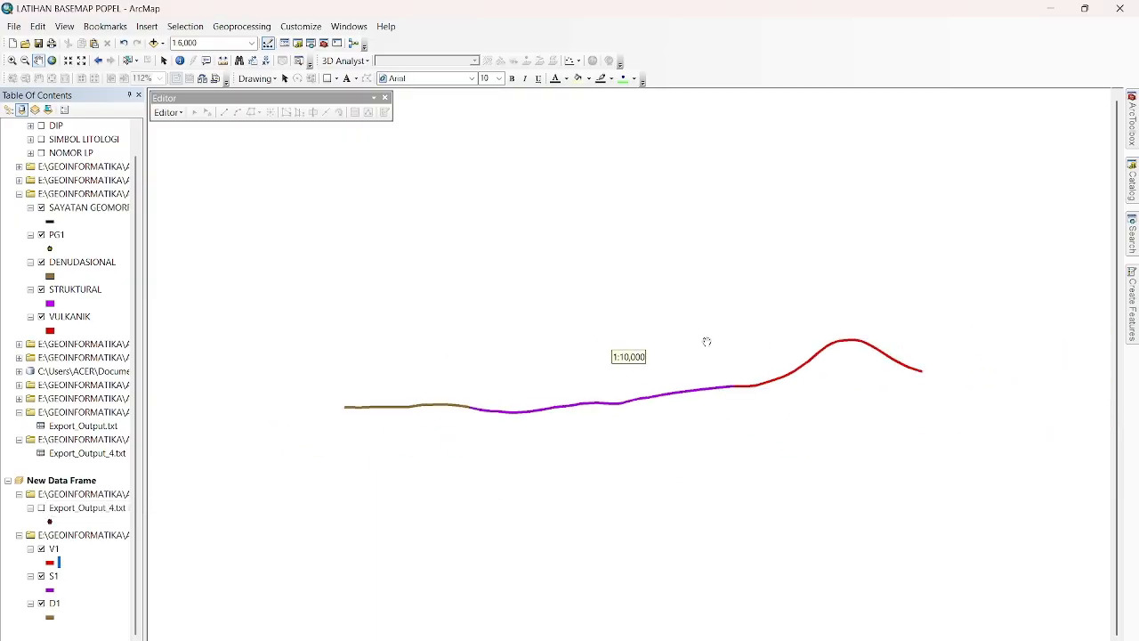
pyautogui.scroll(1, 703, 339)
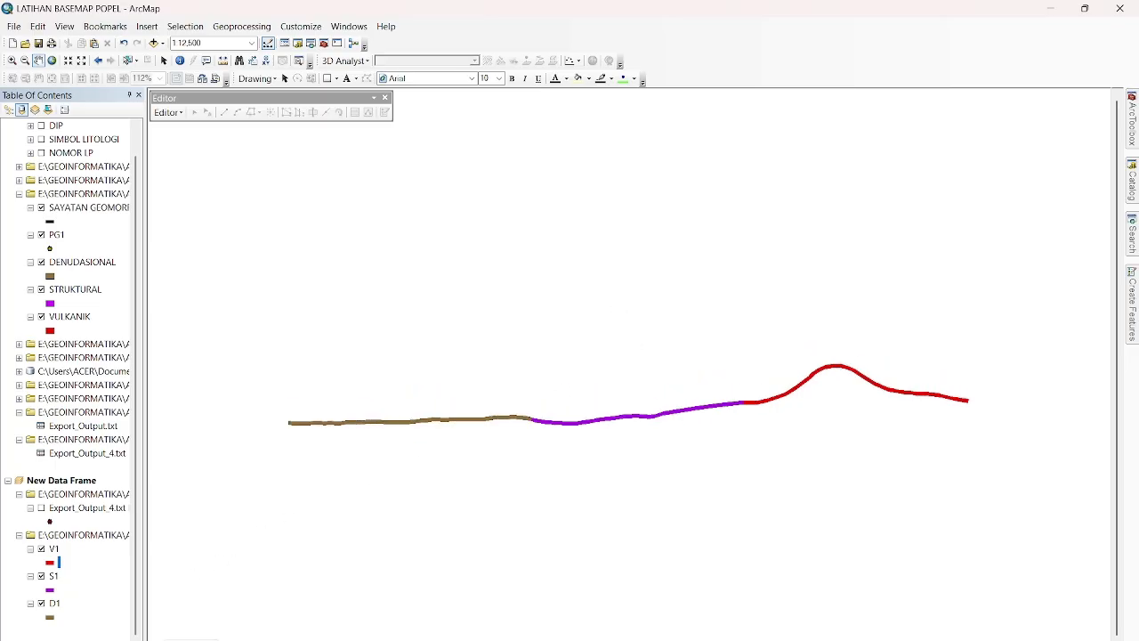
# Switch to the page layout, move the profile's data frame lower on the page and narrow it from its left edge.
pyautogui.click(167, 639)
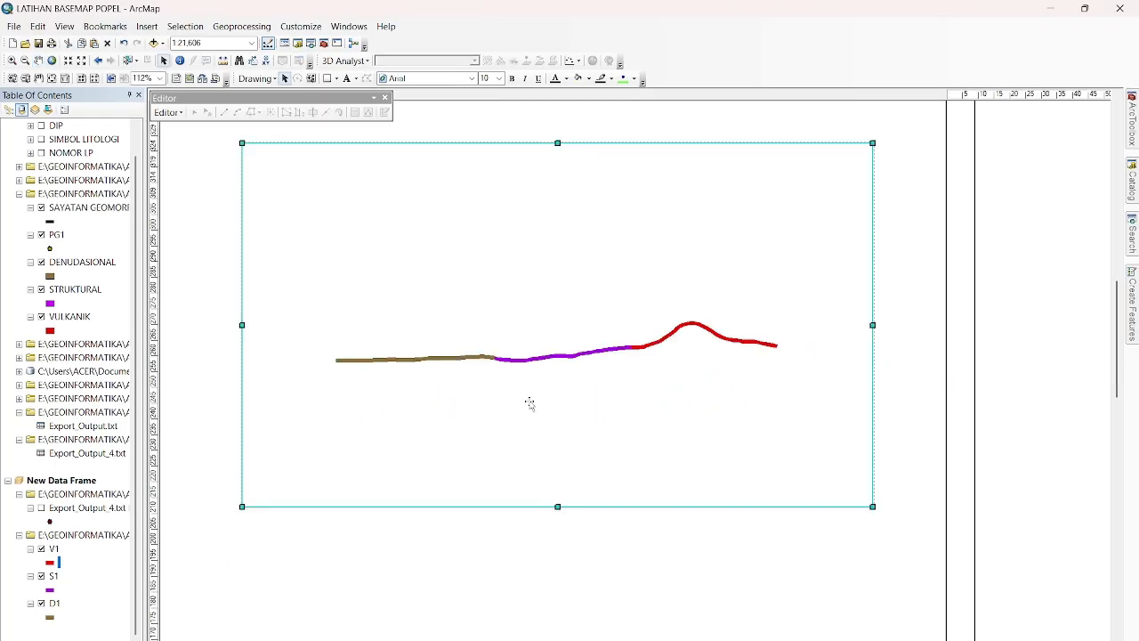
pyautogui.moveTo(547, 356); pyautogui.dragTo(563, 418)
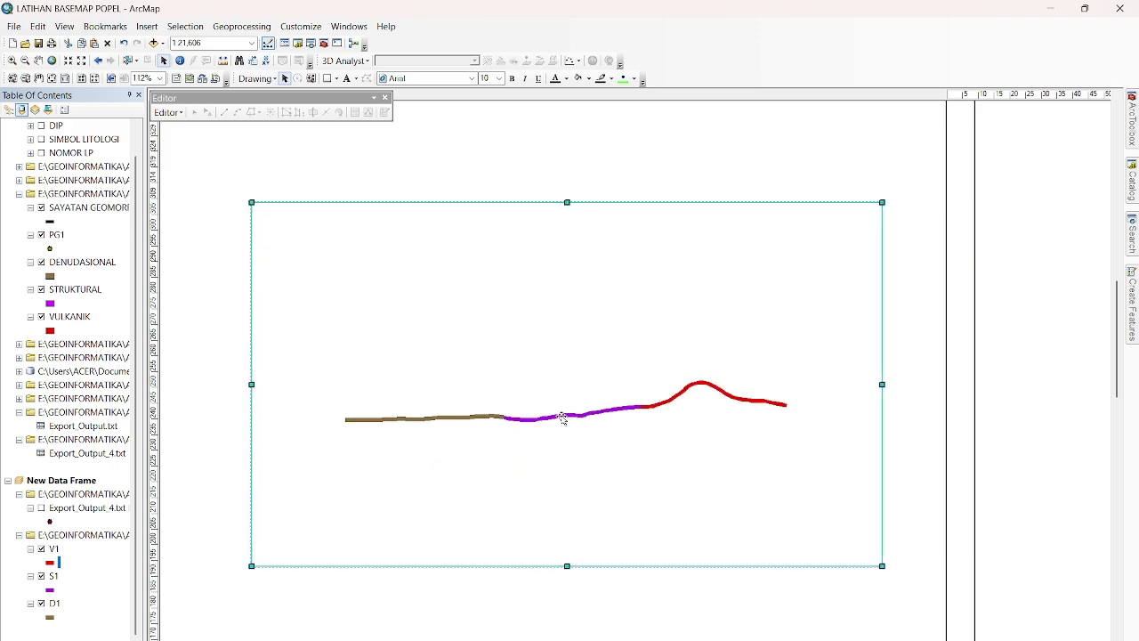
pyautogui.rightClick(563, 418)
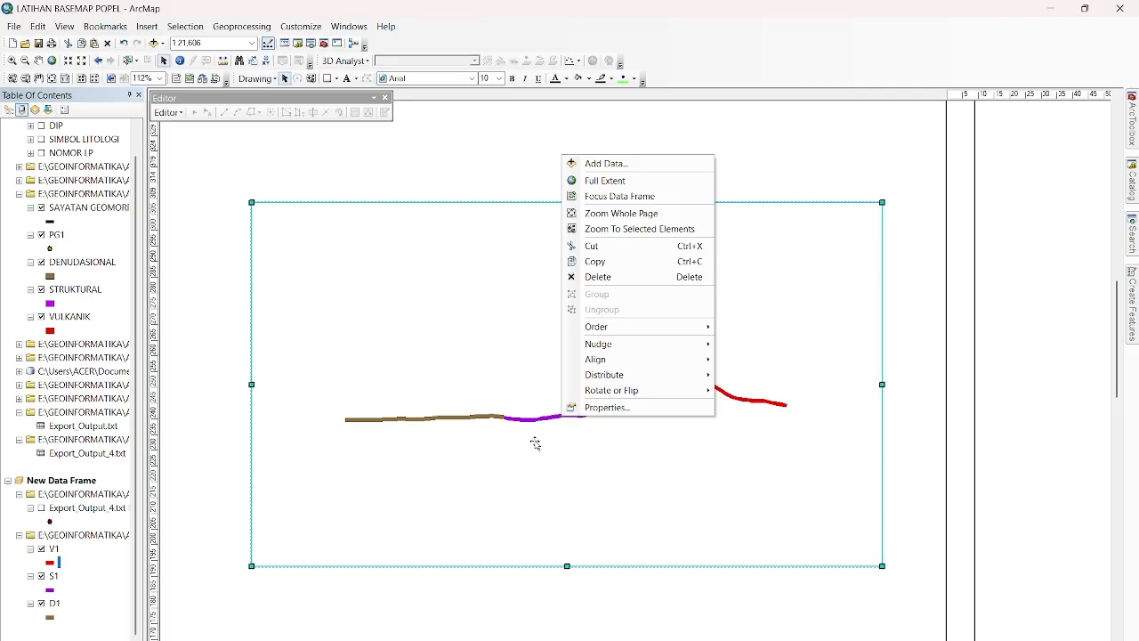
pyautogui.moveTo(251, 384); pyautogui.dragTo(314, 386)
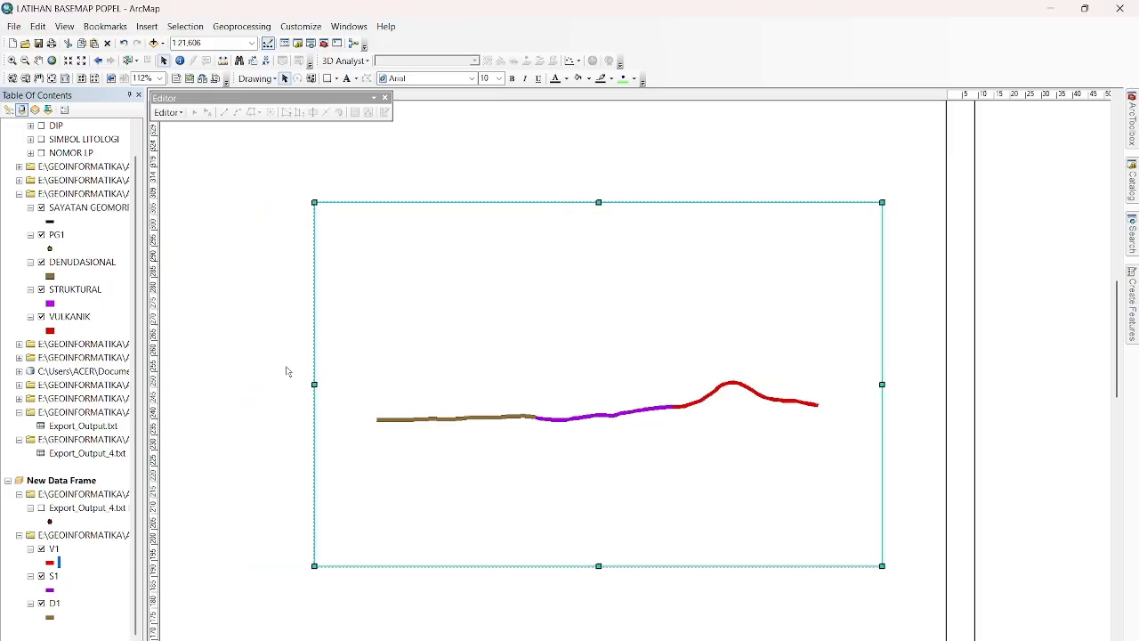
# Set the profile data frame's extent to a fixed scale of 1:12,500.
pyautogui.click(225, 374)
pyautogui.click(437, 374)
pyautogui.rightClick(437, 374)
pyautogui.click(483, 623)
pyautogui.click(477, 196)
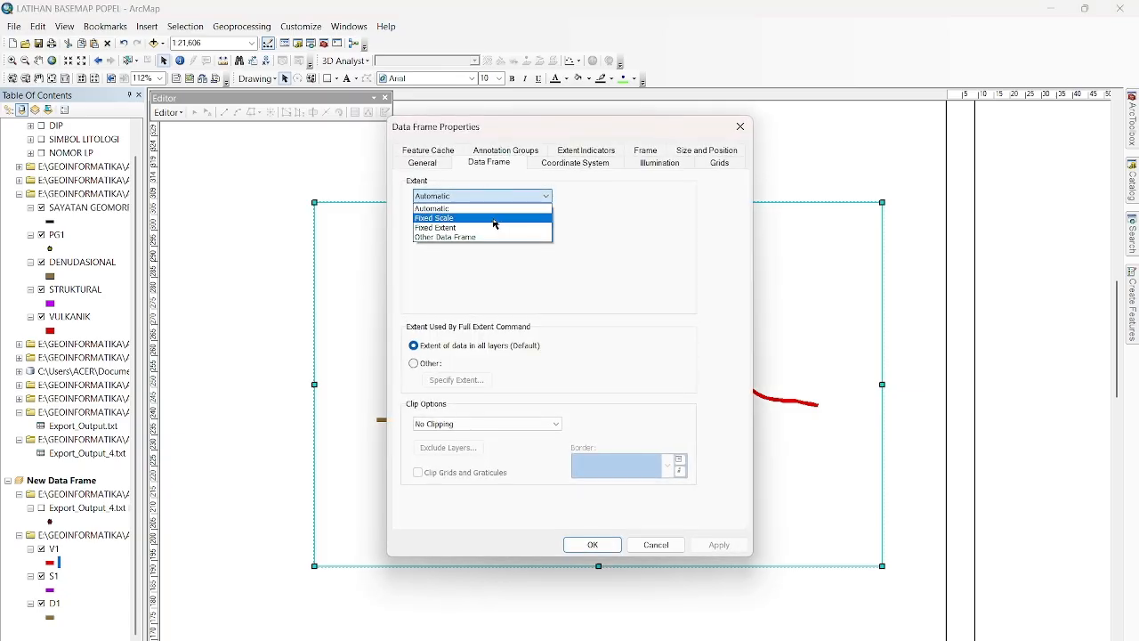
pyautogui.click(495, 218)
pyautogui.click(496, 228)
pyautogui.click(496, 228)
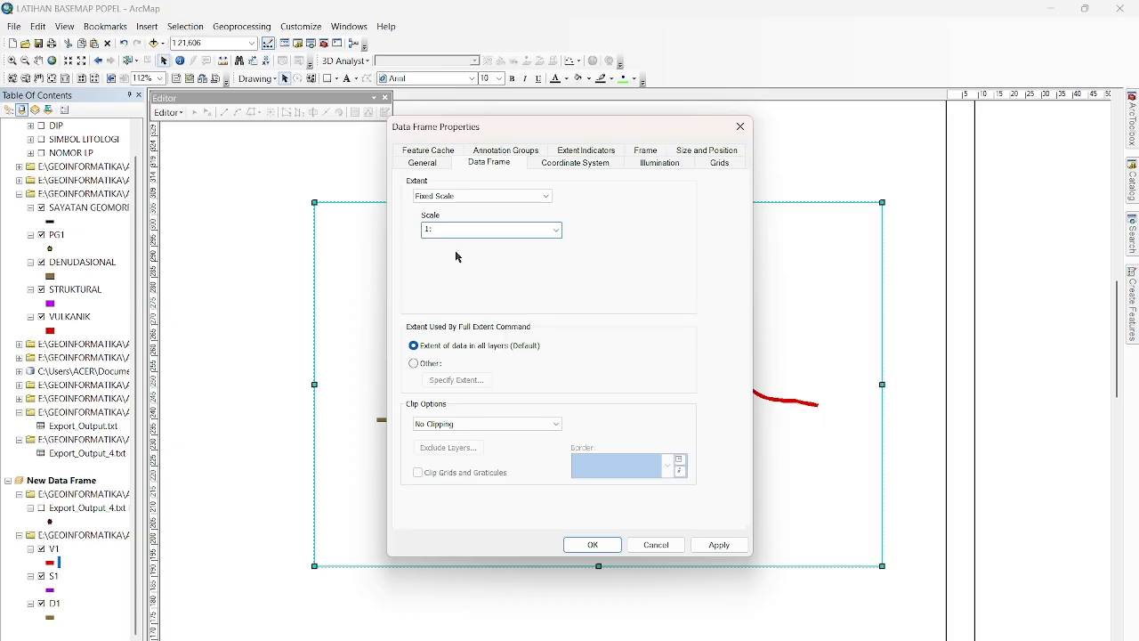
pyautogui.write('12,500')
pyautogui.click(719, 544)
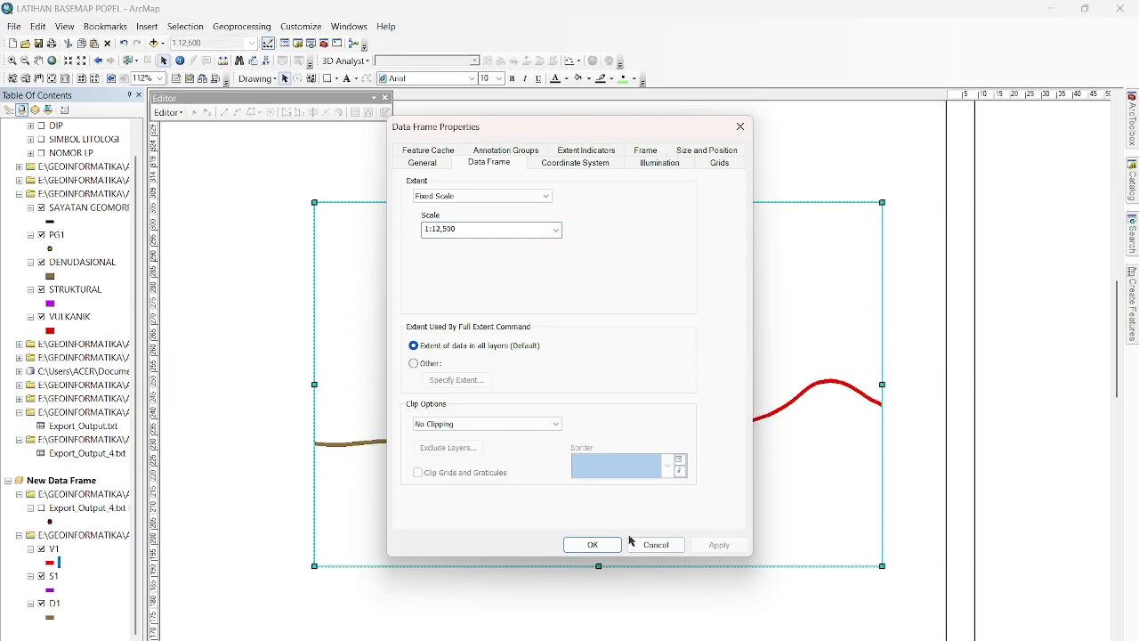
pyautogui.click(592, 544)
# Widen the data frame to hold the whole profile, with its left edge at the start of the D1 line.
pyautogui.moveTo(313, 385); pyautogui.dragTo(184, 385)
pyautogui.moveTo(881, 384); pyautogui.dragTo(1059, 385)
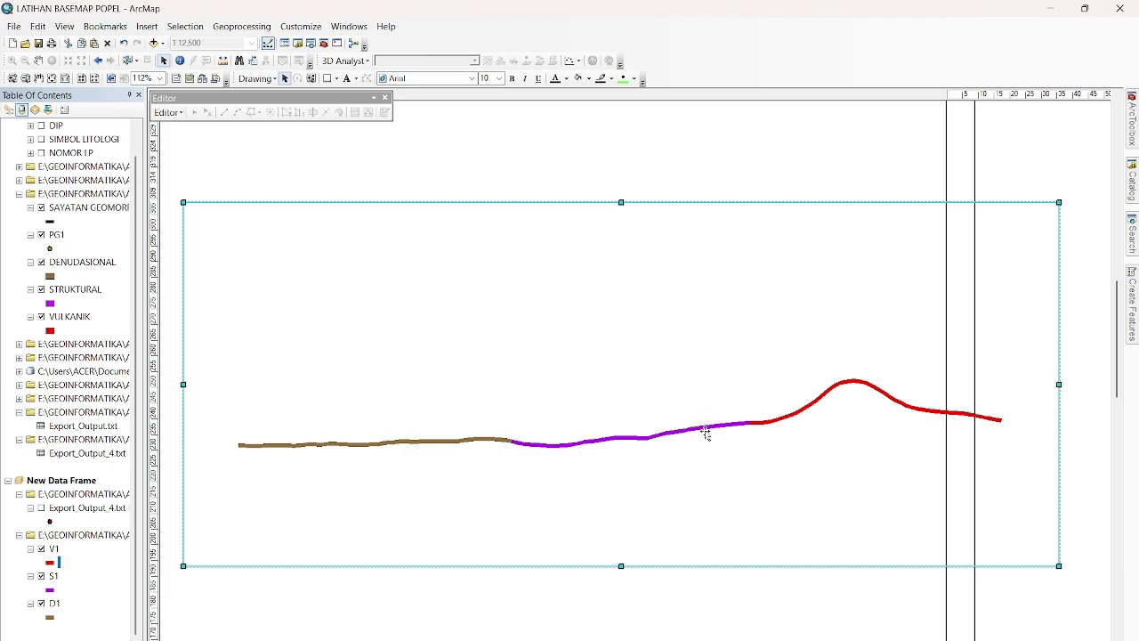
pyautogui.moveTo(184, 384); pyautogui.dragTo(293, 385)
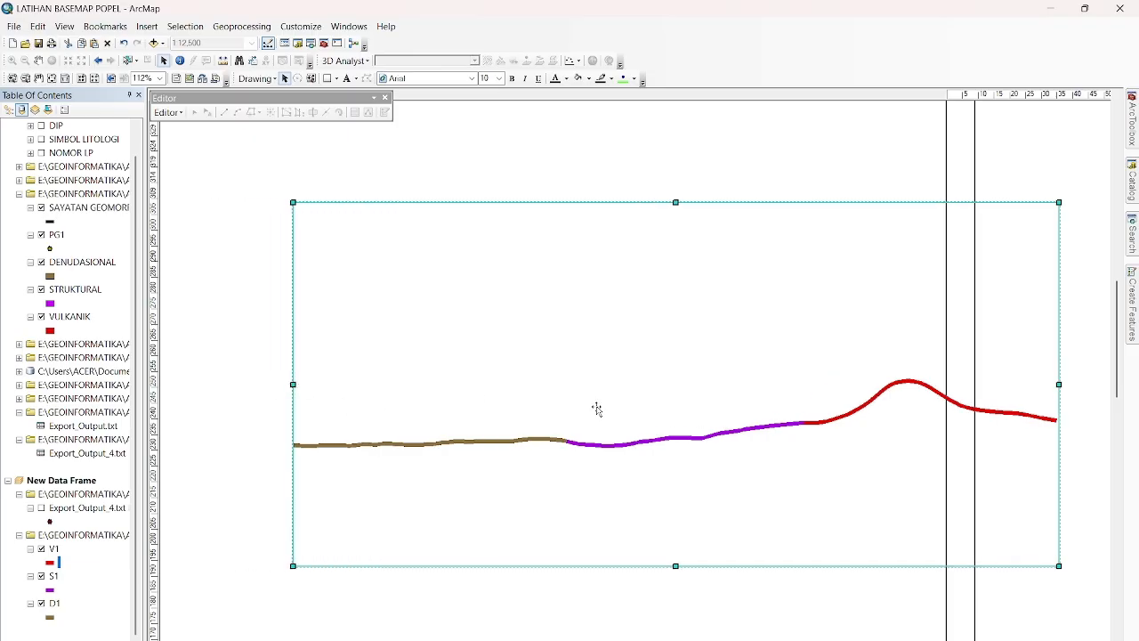
# Trim the profile data frame's left edge to the start of the D1 line and lower its top edge closer to the profile.
pyautogui.moveTo(292, 384); pyautogui.dragTo(287, 388)
pyautogui.moveTo(287, 391); pyautogui.dragTo(296, 385)
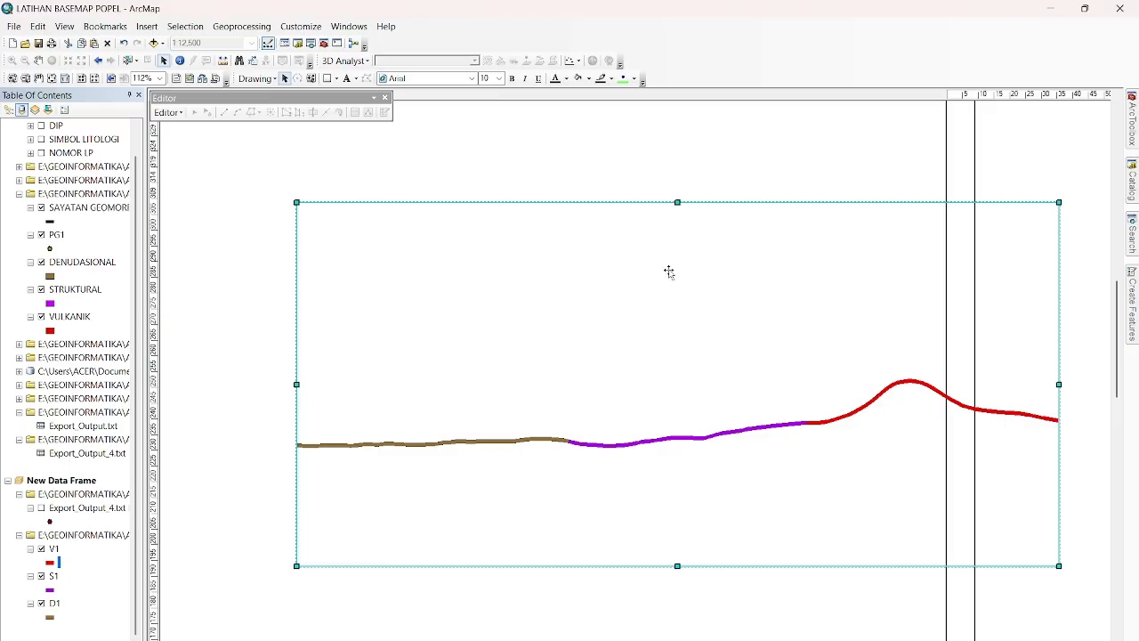
pyautogui.moveTo(677, 203); pyautogui.dragTo(682, 307)
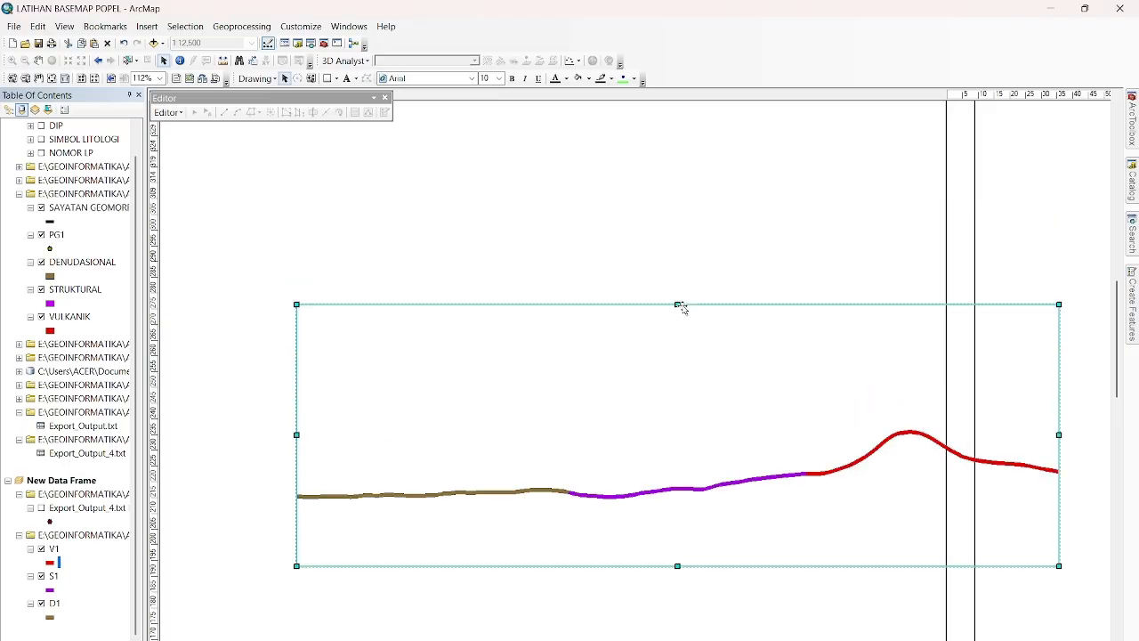
pyautogui.click(344, 204)
# Add a measured grid with grid lines and labels to the profile data frame, at intervals of 600 m in X and 200 m in Y.
pyautogui.rightClick(433, 391)
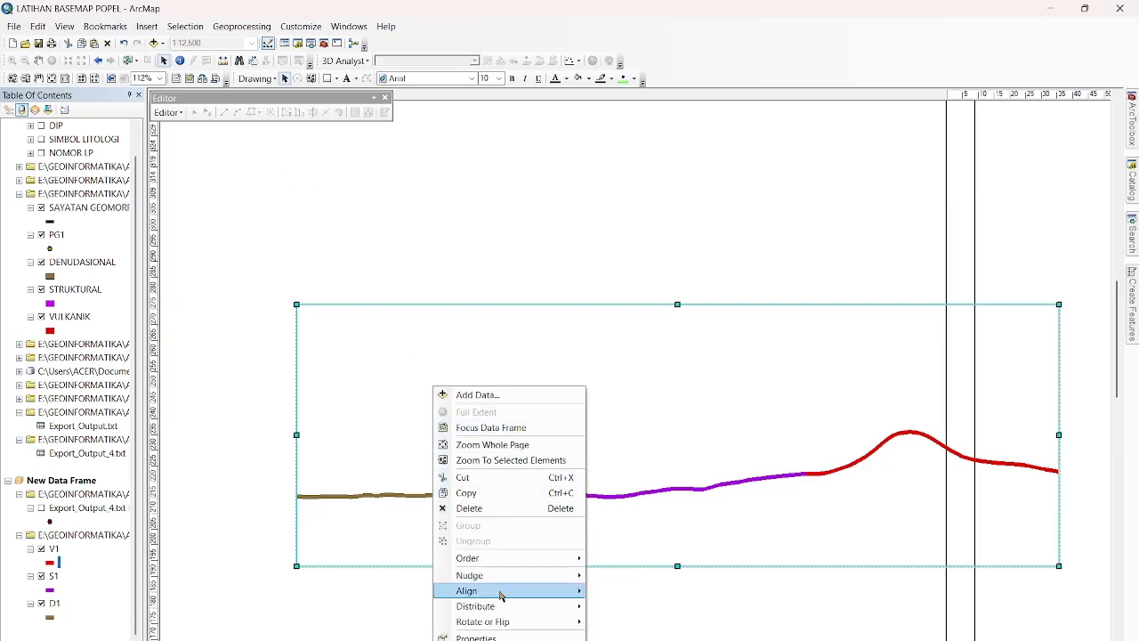
pyautogui.click(481, 638)
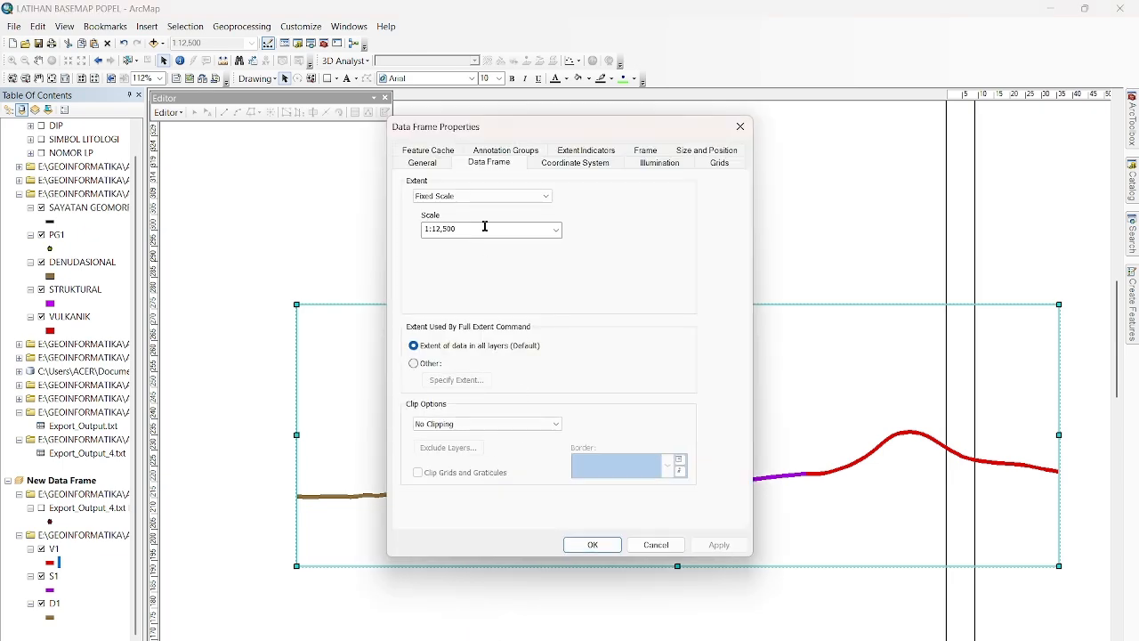
pyautogui.click(718, 162)
pyautogui.click(682, 209)
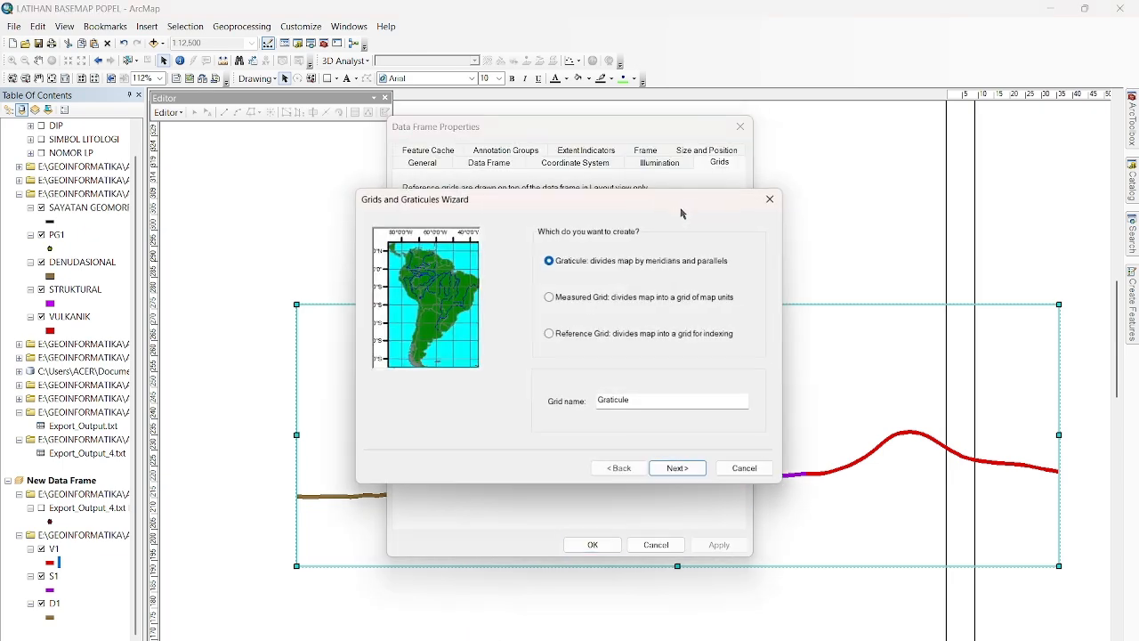
pyautogui.click(549, 297)
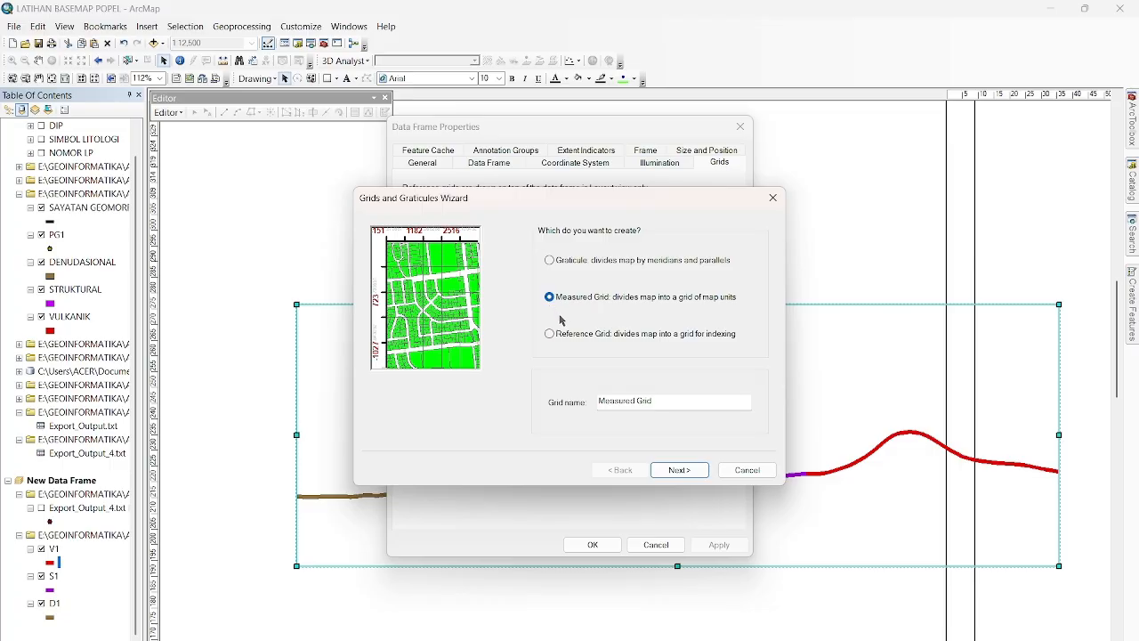
pyautogui.click(679, 464)
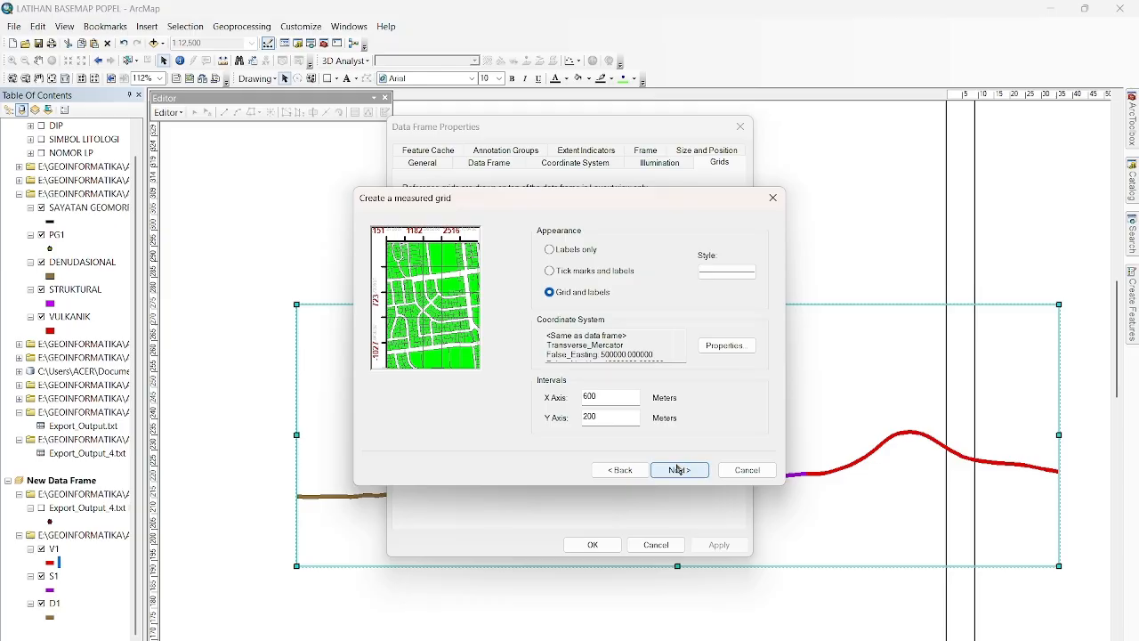
pyautogui.click(678, 469)
pyautogui.click(678, 469)
pyautogui.click(678, 469)
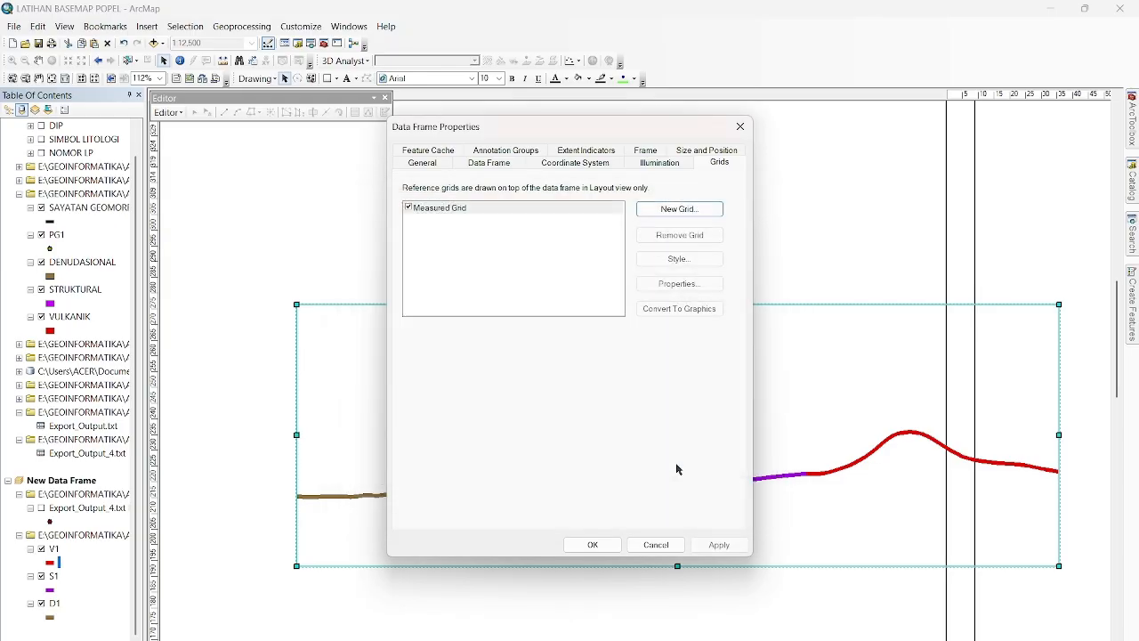
# Turn off the measured grid's top and bottom ticks for both the major divisions and the subdivisions.
pyautogui.click(677, 284)
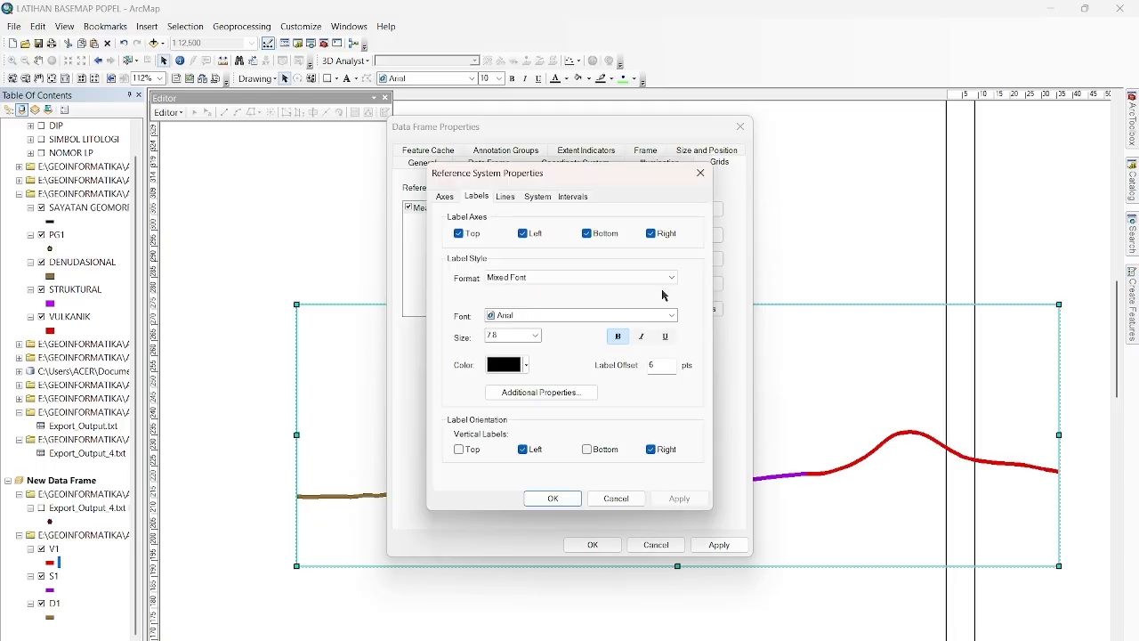
pyautogui.click(447, 196)
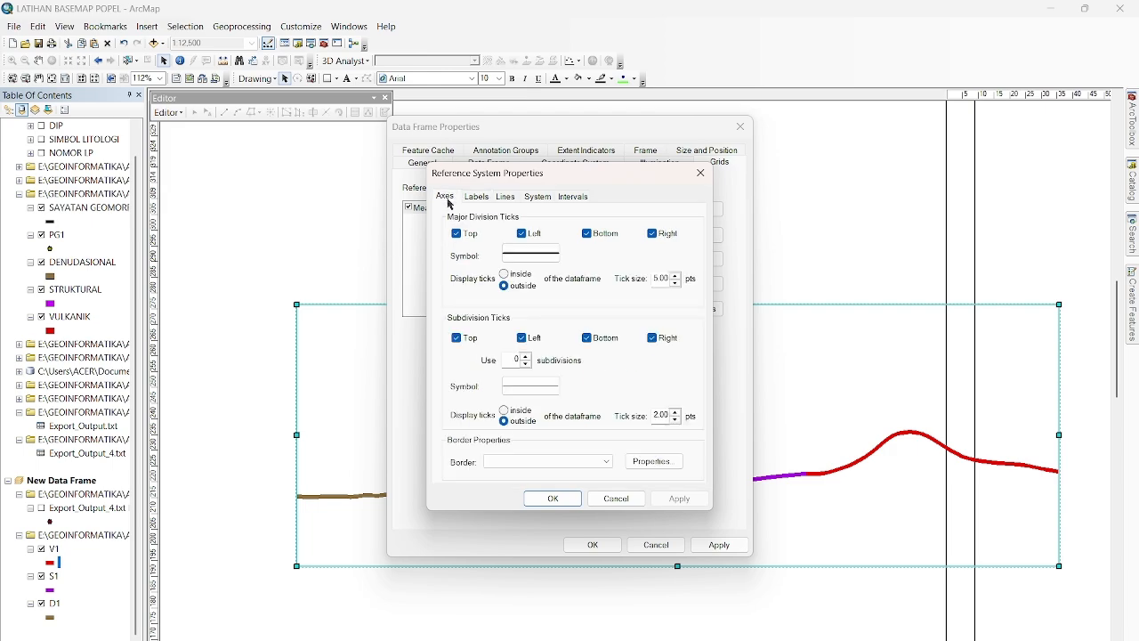
pyautogui.click(458, 236)
pyautogui.click(587, 234)
pyautogui.click(588, 338)
pyautogui.click(455, 338)
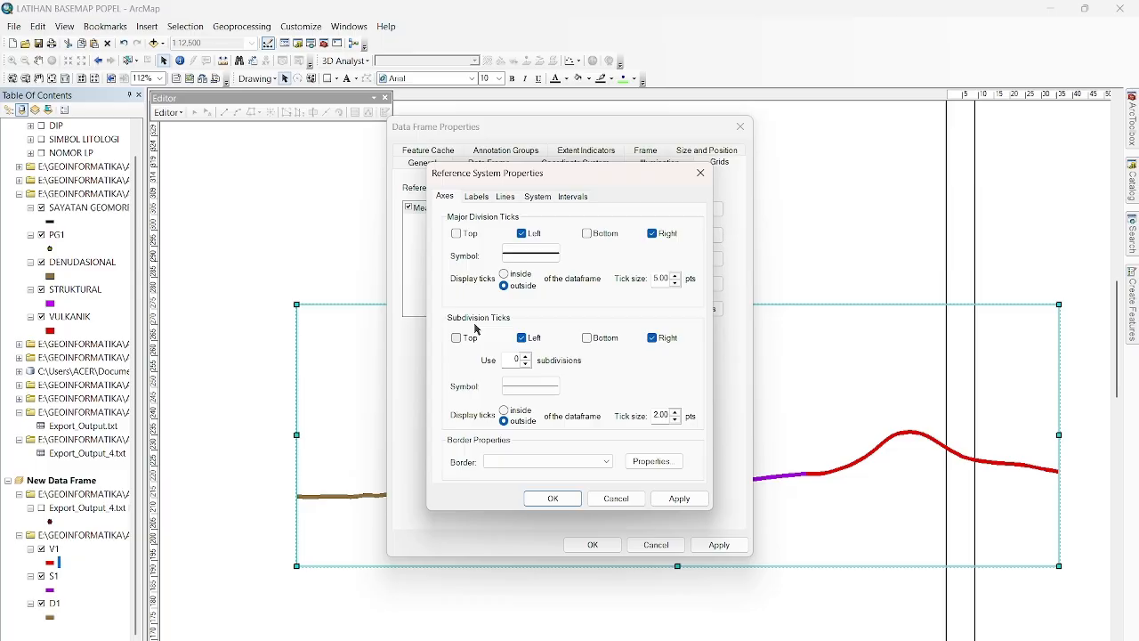
# Turn off the measured grid's top and bottom labels, keep the left and right ones, and apply the grid to the profile data frame.
pyautogui.click(476, 196)
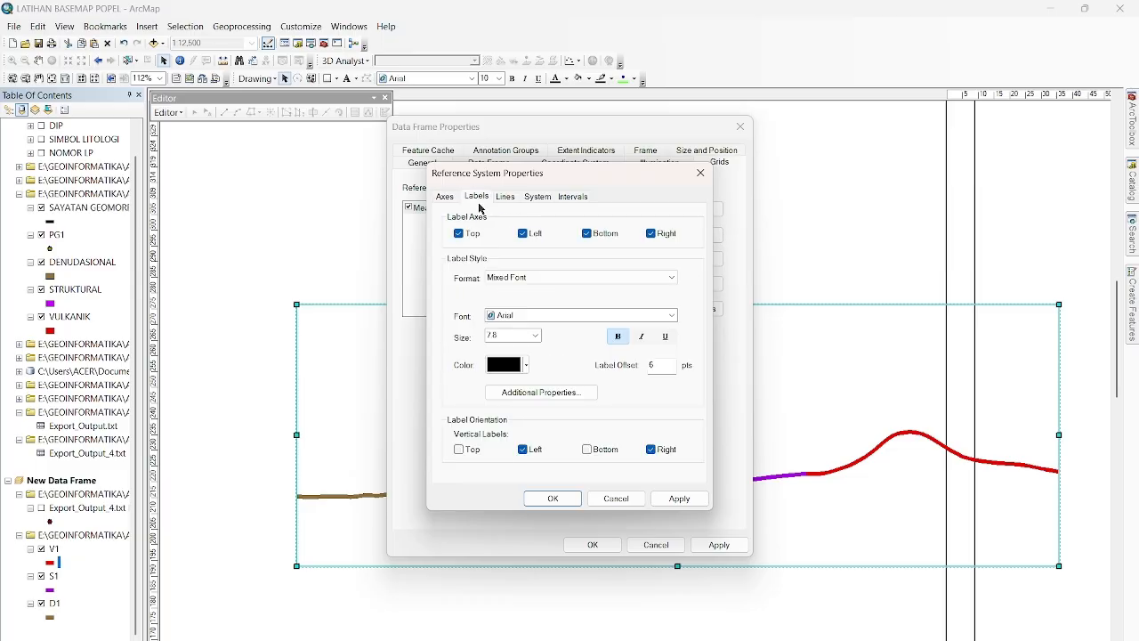
pyautogui.click(557, 393)
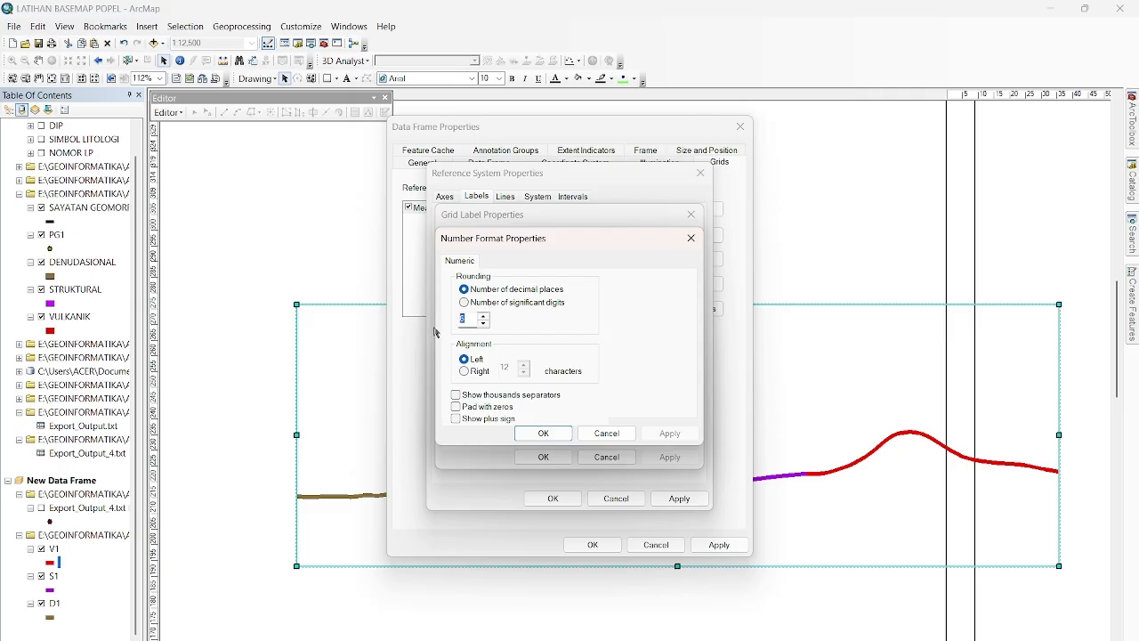
pyautogui.click(553, 433)
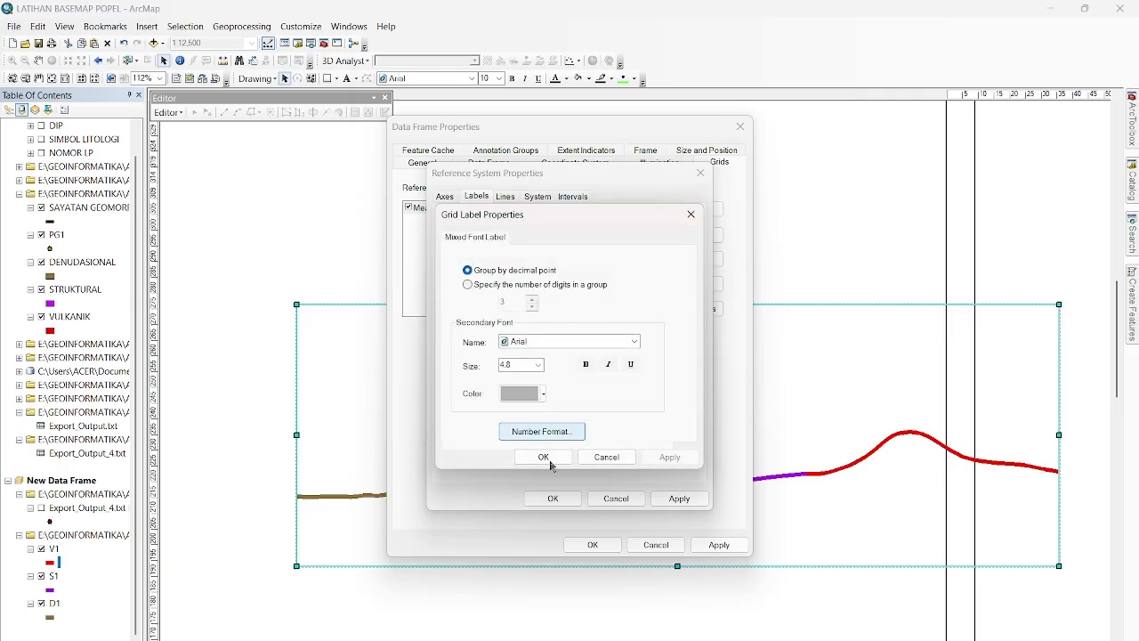
pyautogui.click(549, 460)
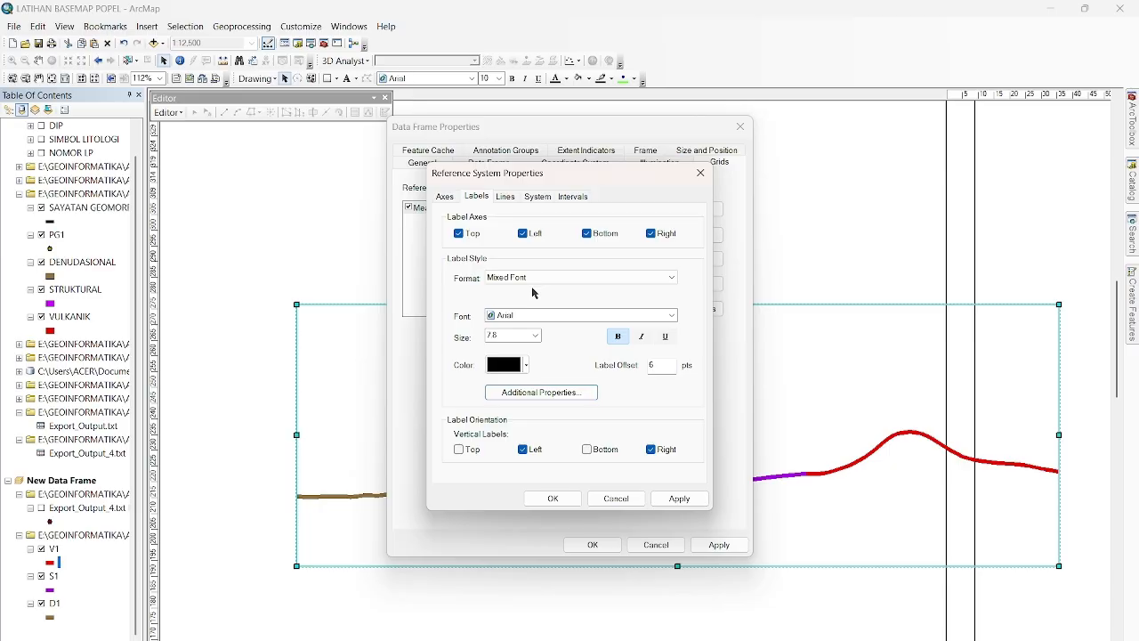
pyautogui.click(459, 233)
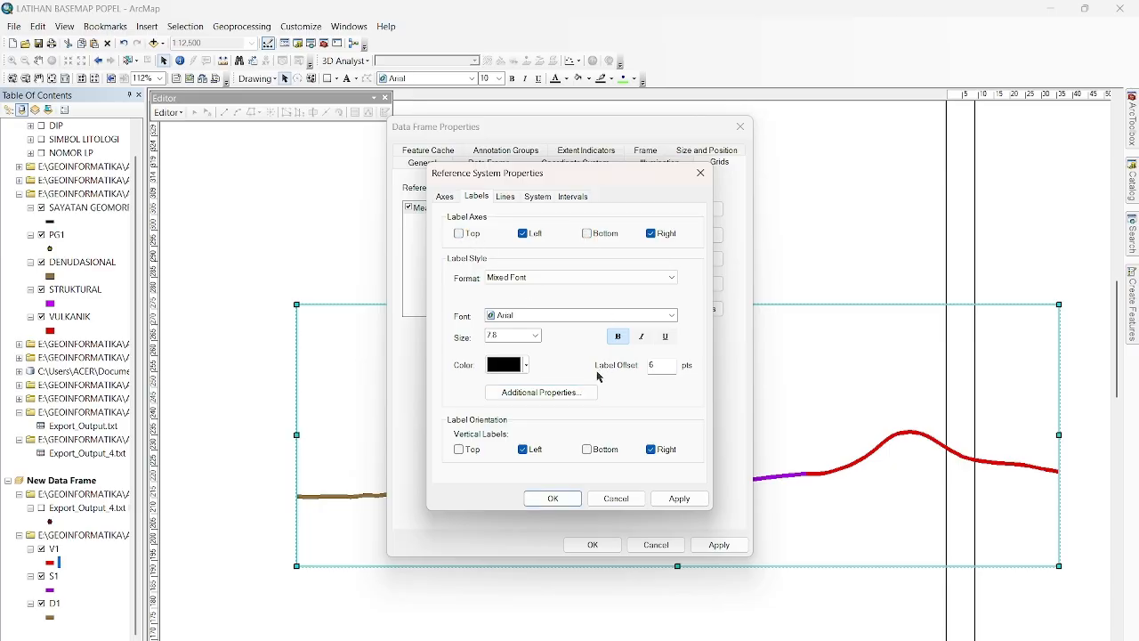
pyautogui.click(673, 500)
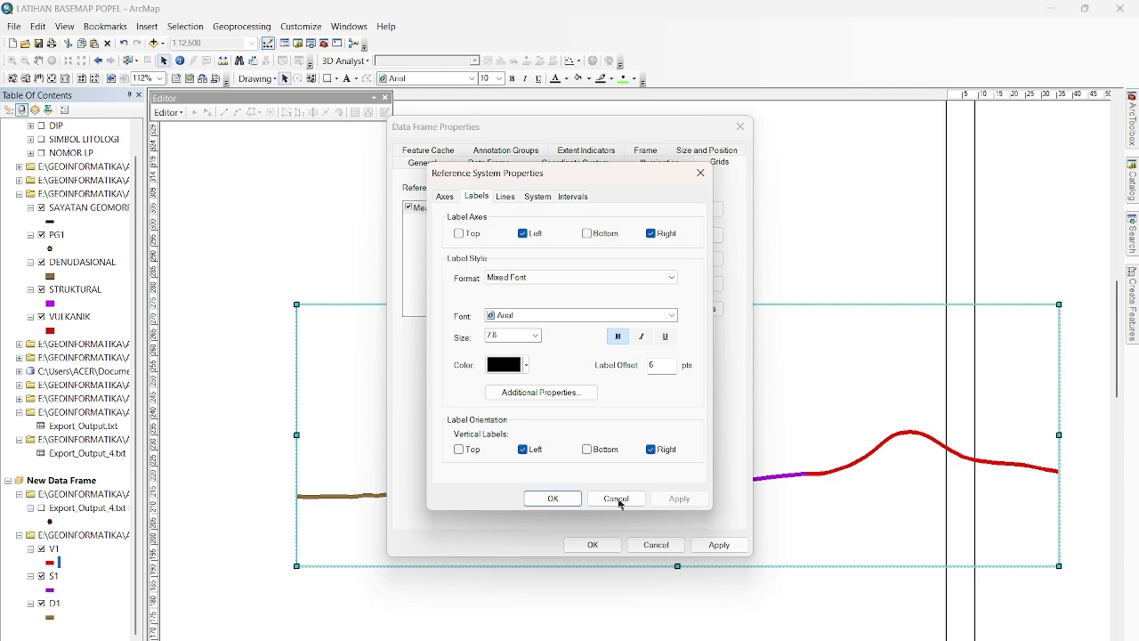
pyautogui.click(553, 499)
pyautogui.click(703, 546)
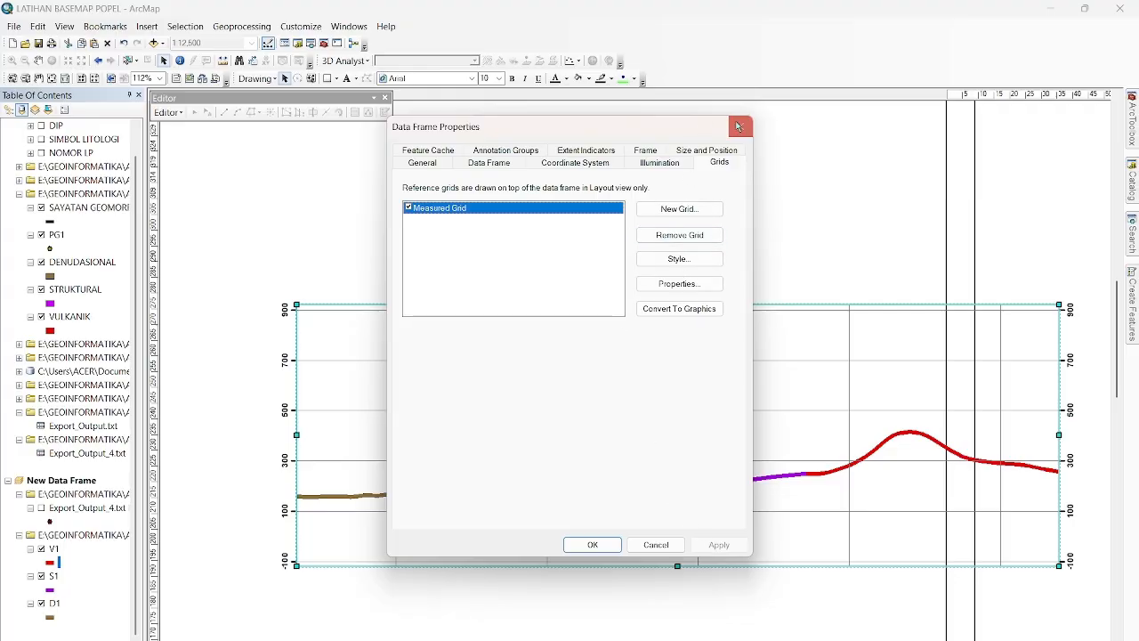
pyautogui.click(682, 281)
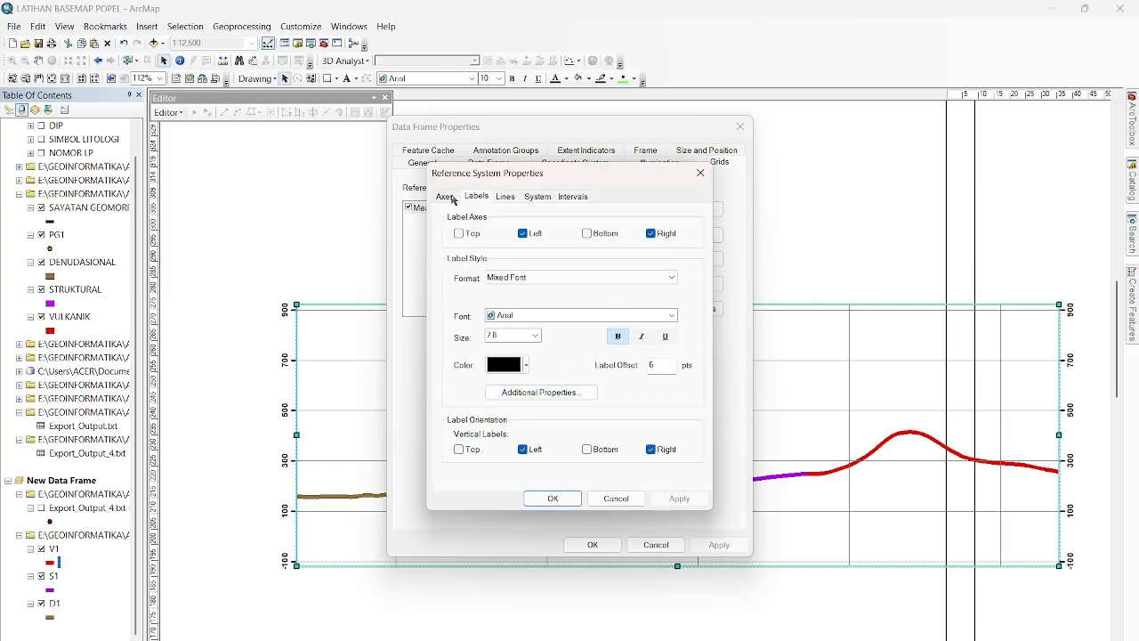
pyautogui.click(700, 171)
pyautogui.click(739, 126)
pyautogui.scroll(1, 721, 276)
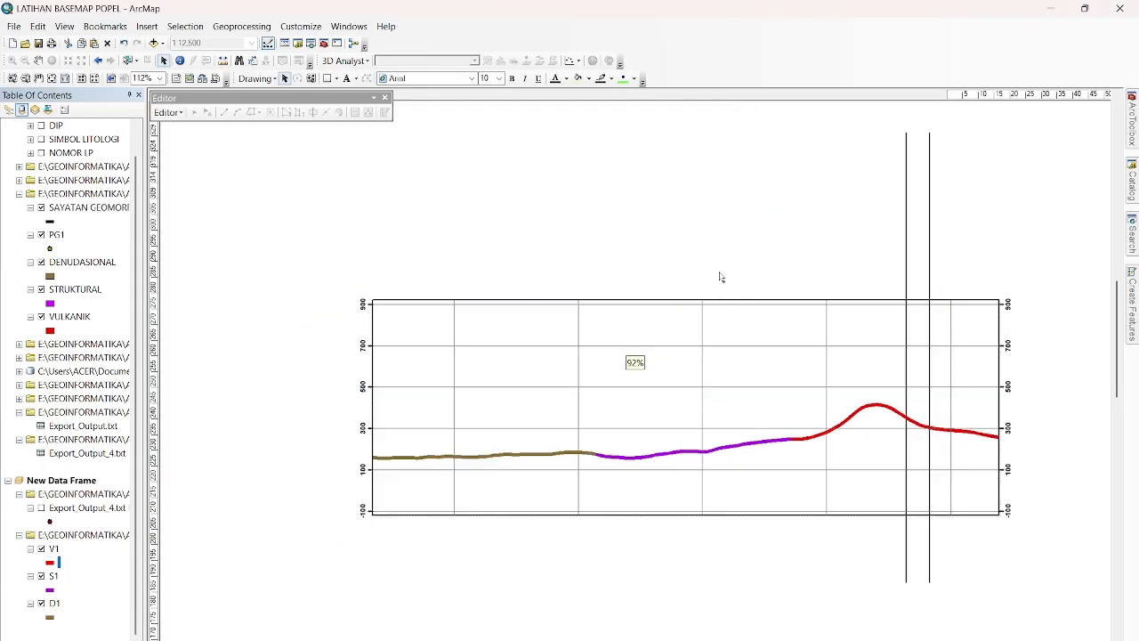
pyautogui.scroll(3, 738, 344)
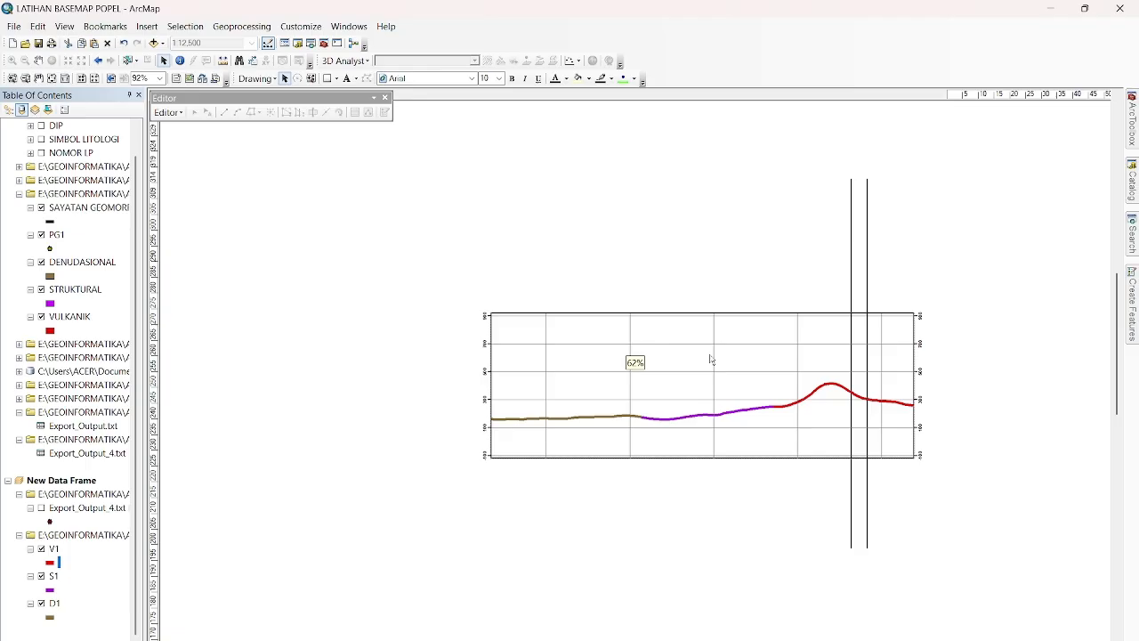
pyautogui.scroll(5, 710, 360)
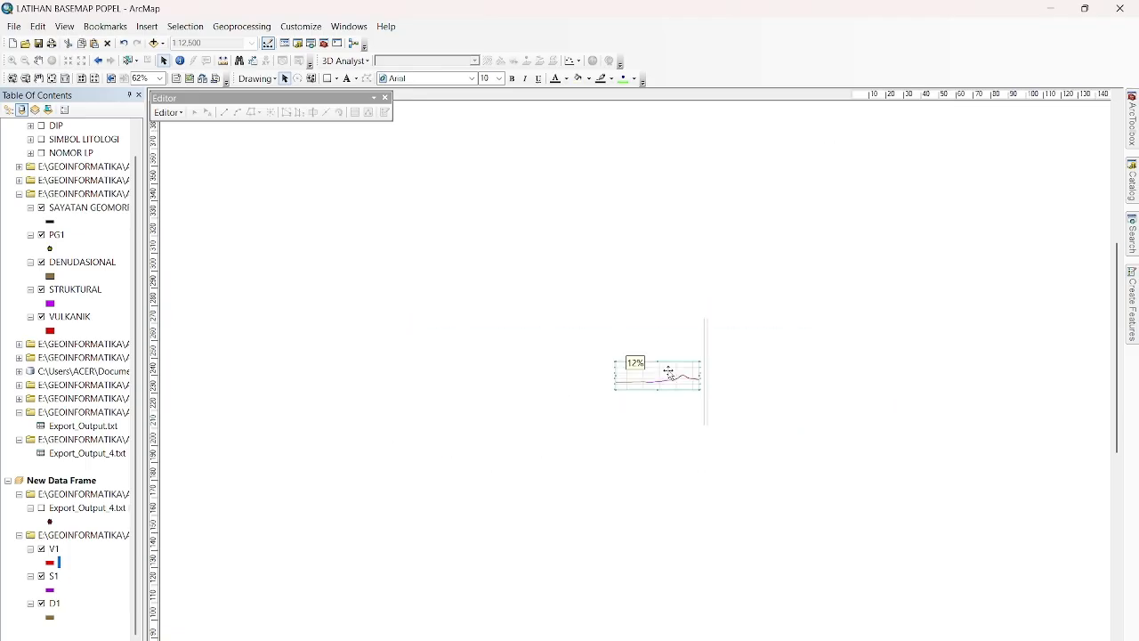
pyautogui.click(787, 366)
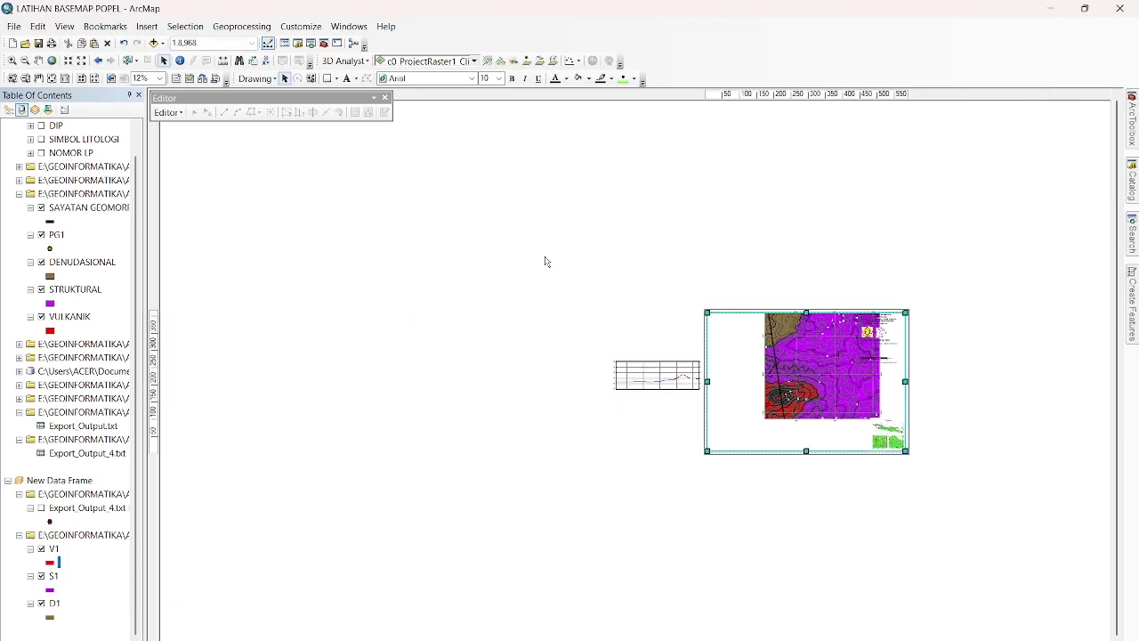
pyautogui.click(38, 59)
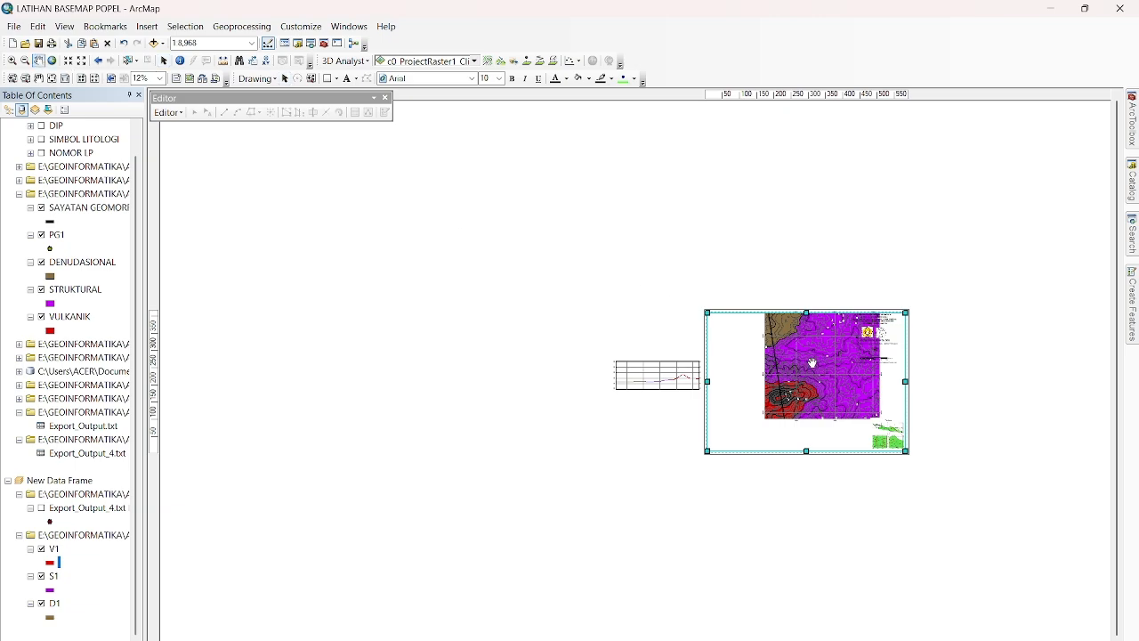
pyautogui.moveTo(809, 364); pyautogui.dragTo(763, 364)
pyautogui.scroll(-4, 717, 365)
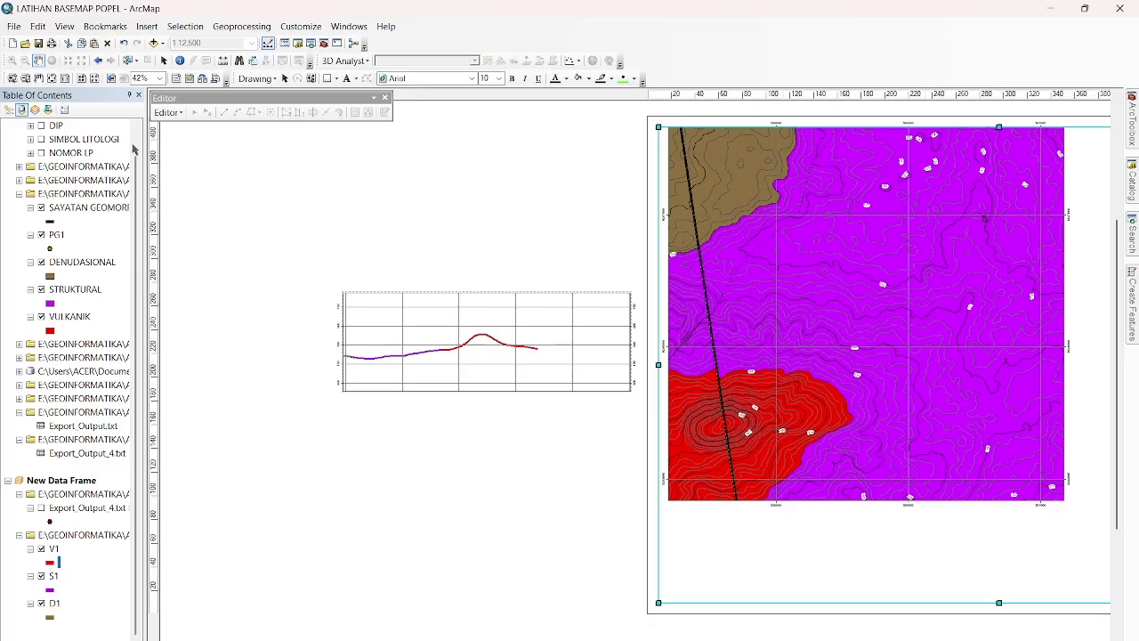
pyautogui.hotkey('ctrl', 'z')
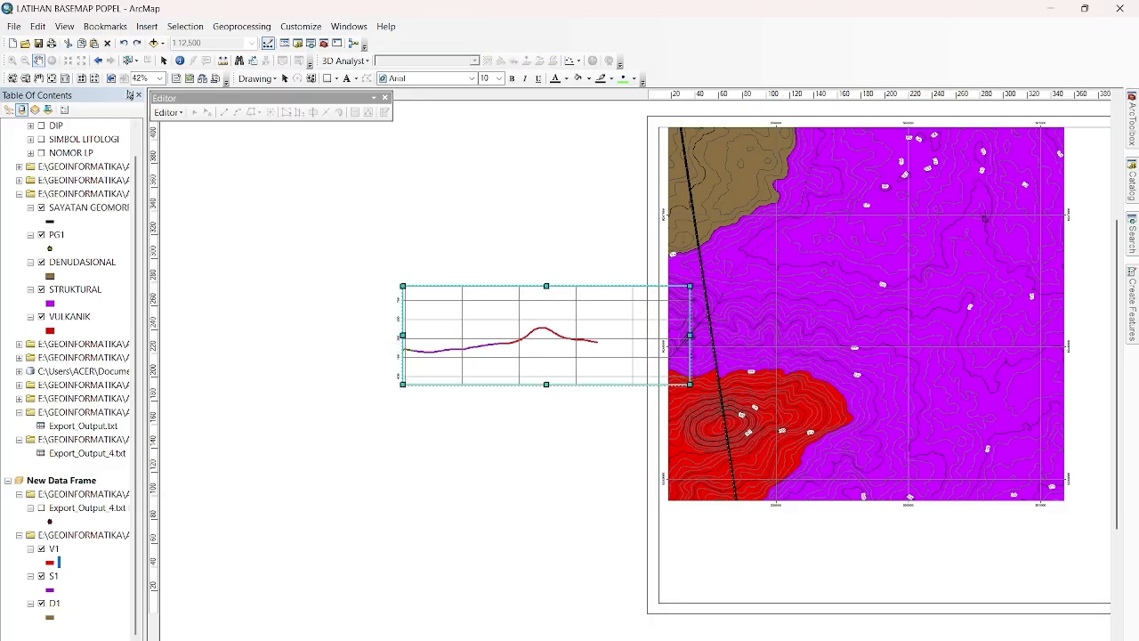
# Pan the whole D1, S1 and V1 profile back inside its data frame and move the frame onto the page below the geomorphological map.
pyautogui.moveTo(479, 348); pyautogui.dragTo(558, 360)
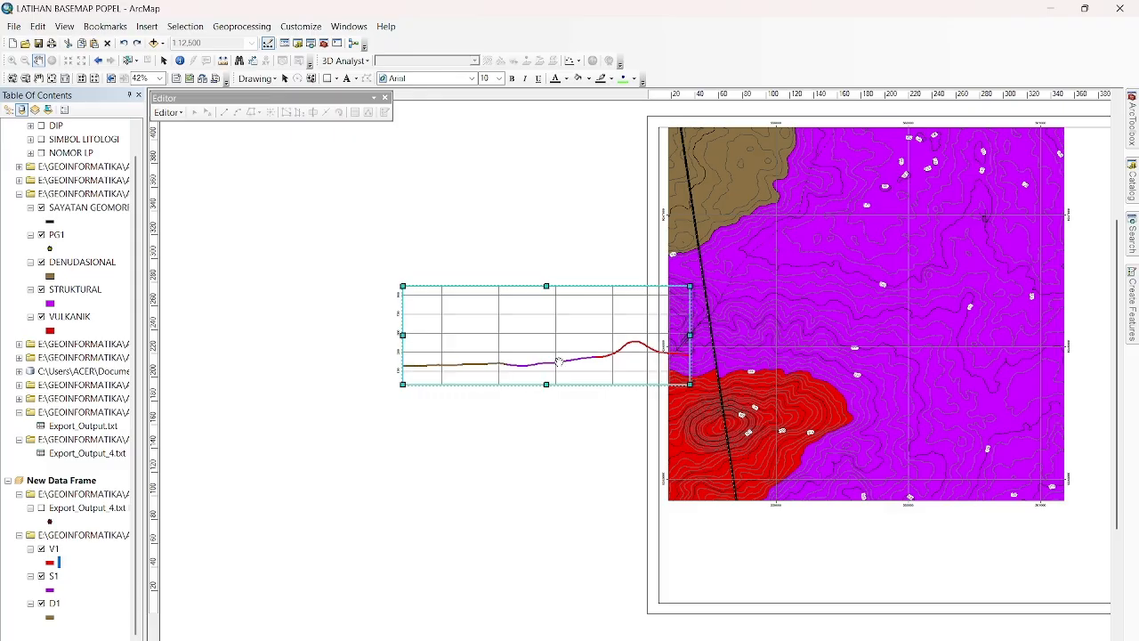
pyautogui.click(164, 61)
pyautogui.moveTo(536, 328); pyautogui.dragTo(837, 459)
pyautogui.scroll(1, 836, 459)
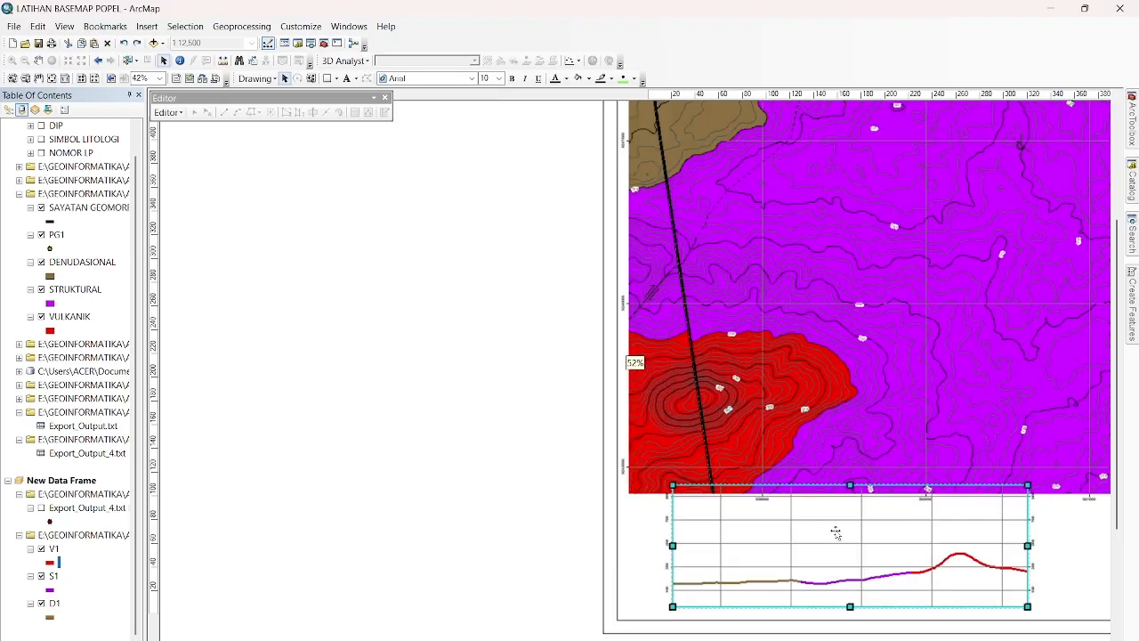
pyautogui.scroll(-2, 878, 544)
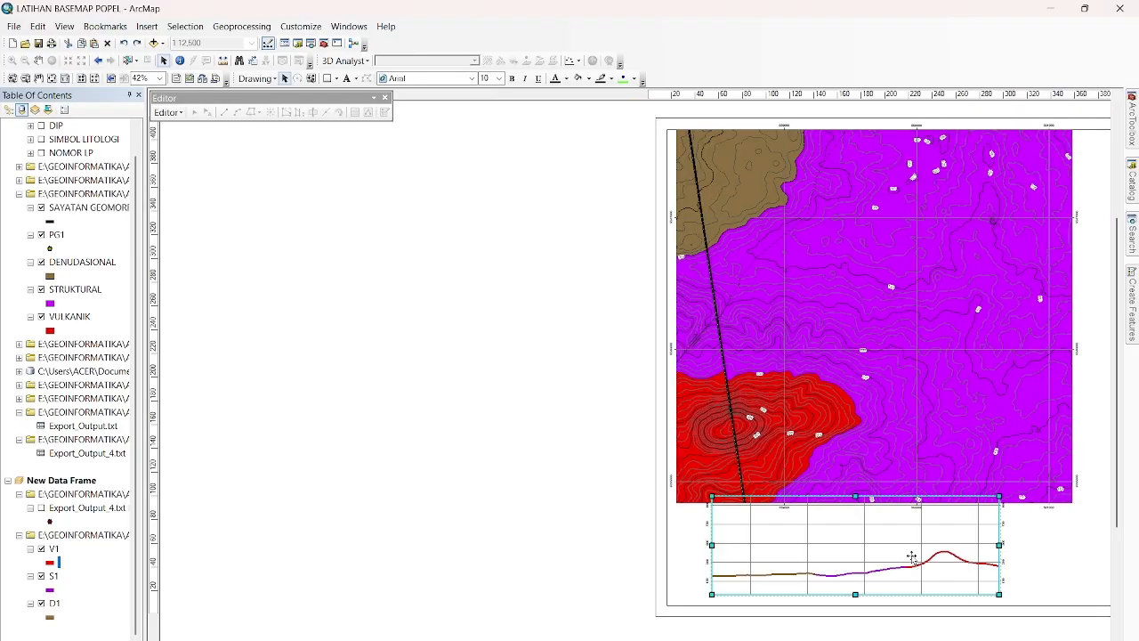
pyautogui.click(587, 524)
# Fine-tune the profile frame's position so it sits just beneath the map's lower edge and inside the page border.
pyautogui.moveTo(605, 638); pyautogui.dragTo(716, 638)
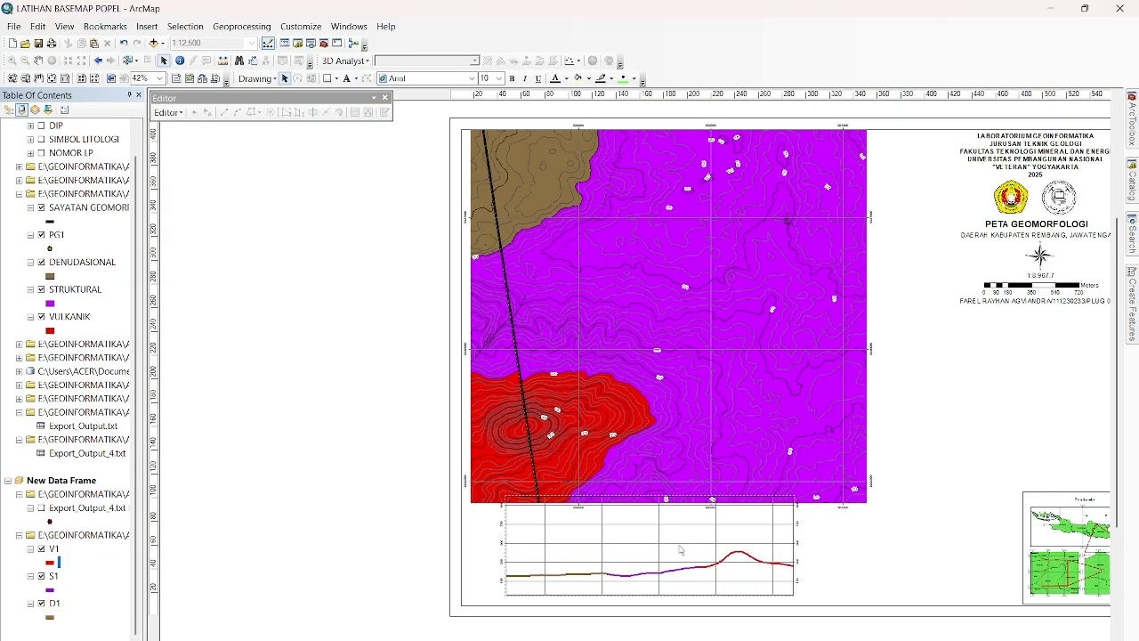
pyautogui.moveTo(627, 544); pyautogui.dragTo(666, 560)
pyautogui.click(536, 547)
pyautogui.moveTo(635, 546); pyautogui.dragTo(648, 556)
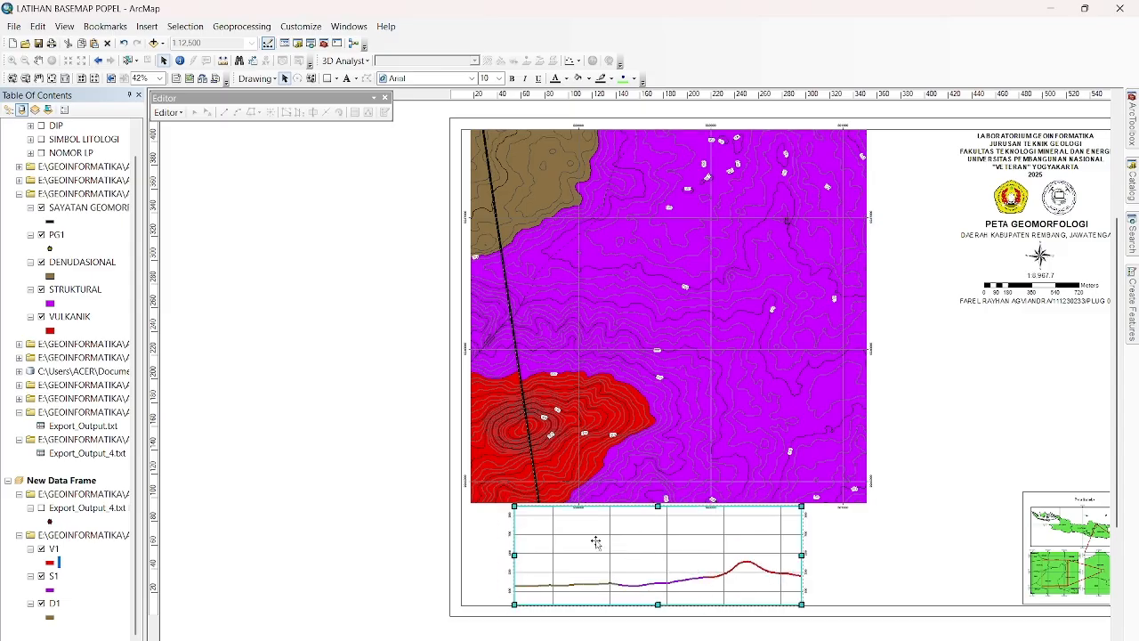
pyautogui.click(396, 563)
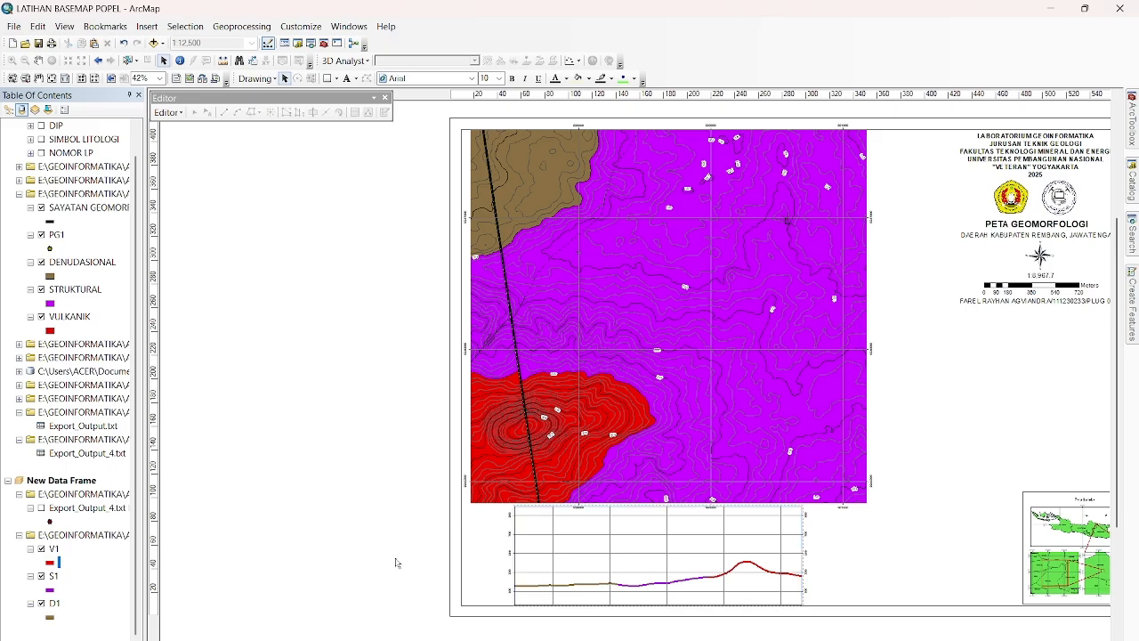